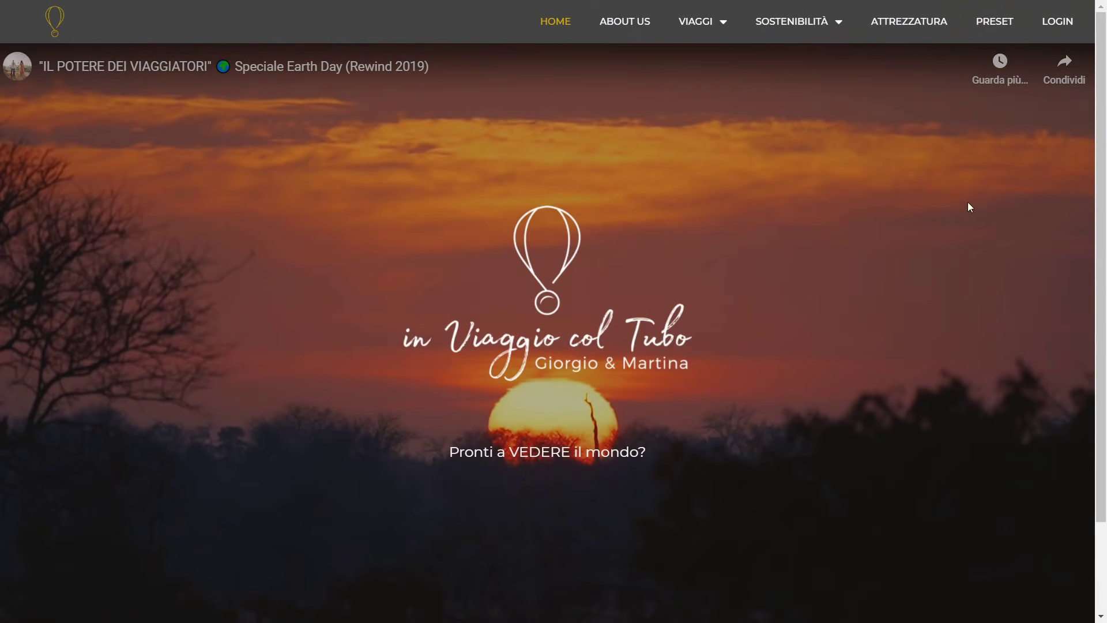
# Open the i Nostri Viaggi page from the VIAGGI menu and scroll down past the map to the trip cards.
pyautogui.moveTo(717, 33)
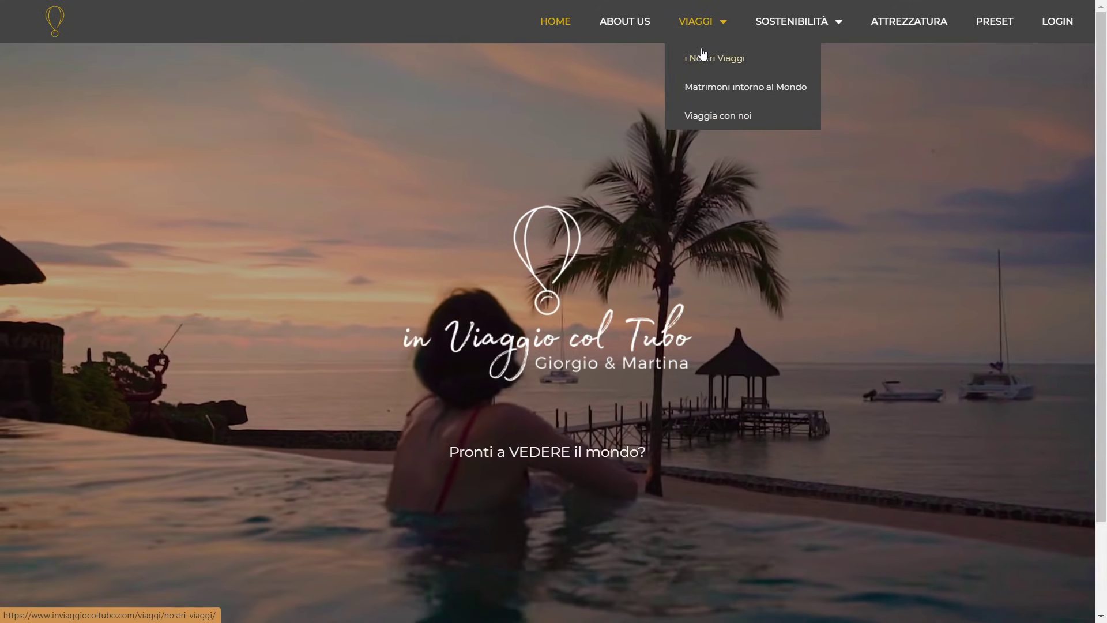
pyautogui.click(702, 60)
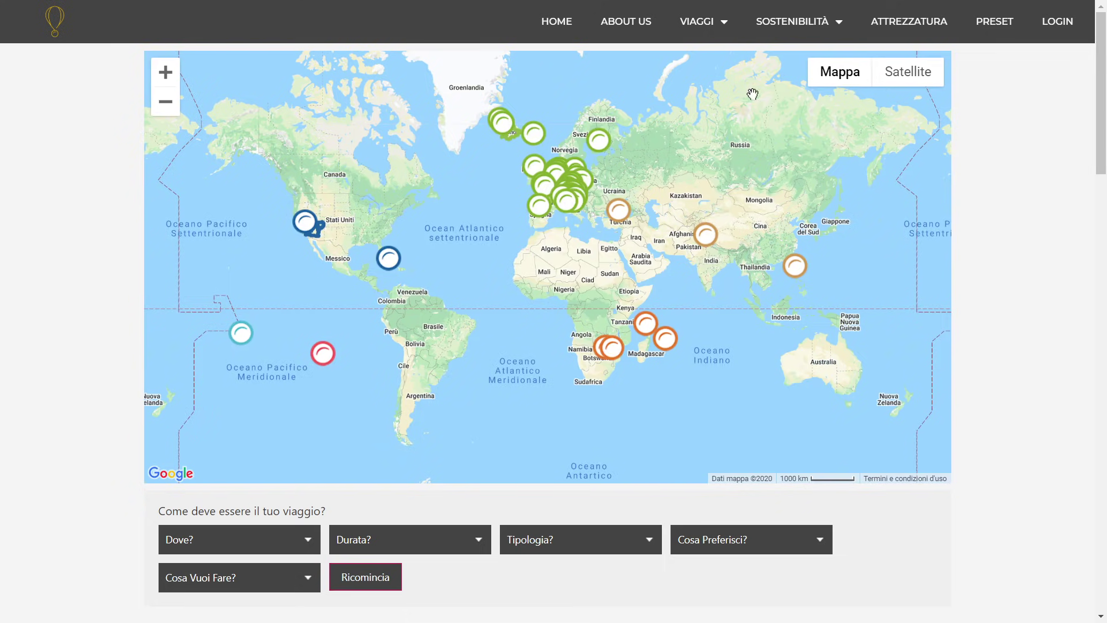
pyautogui.scroll(-3, 1010, 239)
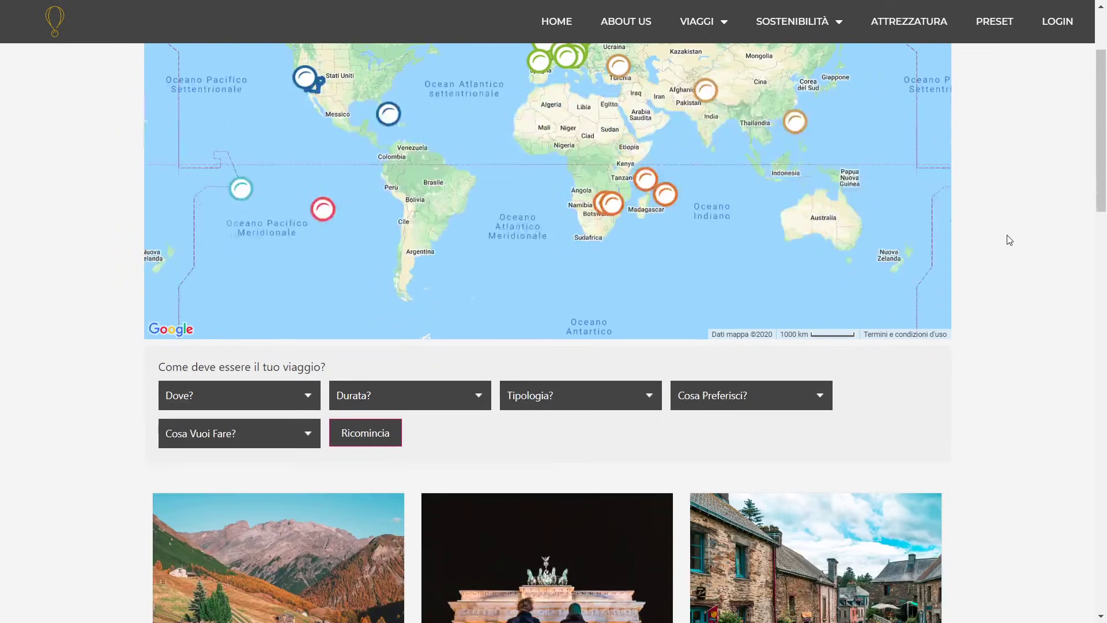
pyautogui.scroll(-5, 1010, 239)
pyautogui.scroll(-2, 1009, 240)
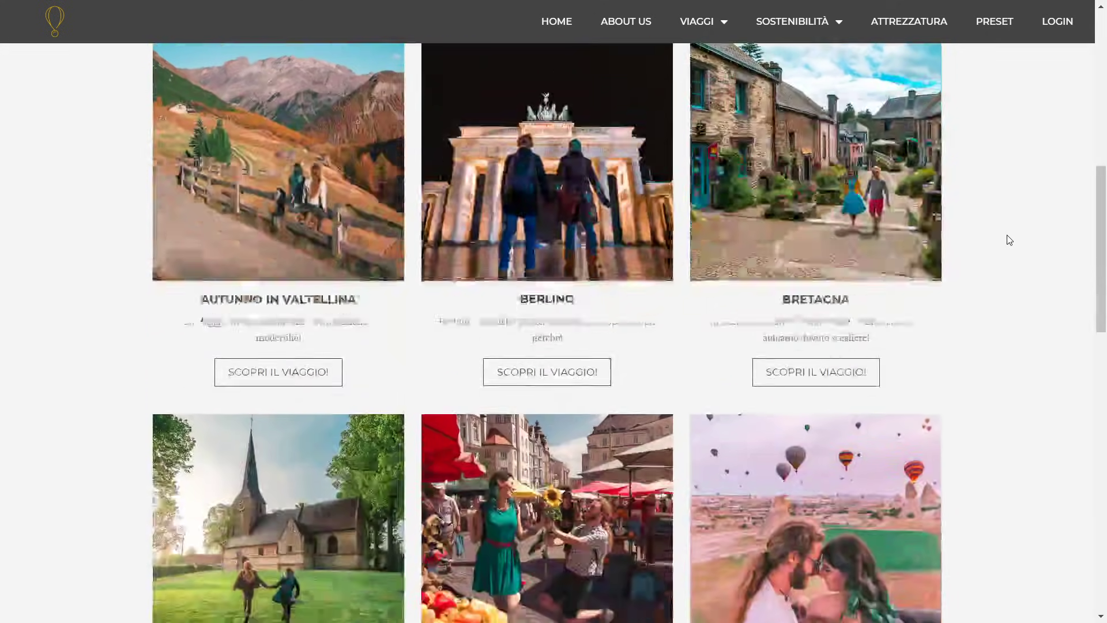
pyautogui.scroll(-2, 1010, 240)
pyautogui.scroll(-1, 1009, 239)
pyautogui.scroll(-4, 1010, 239)
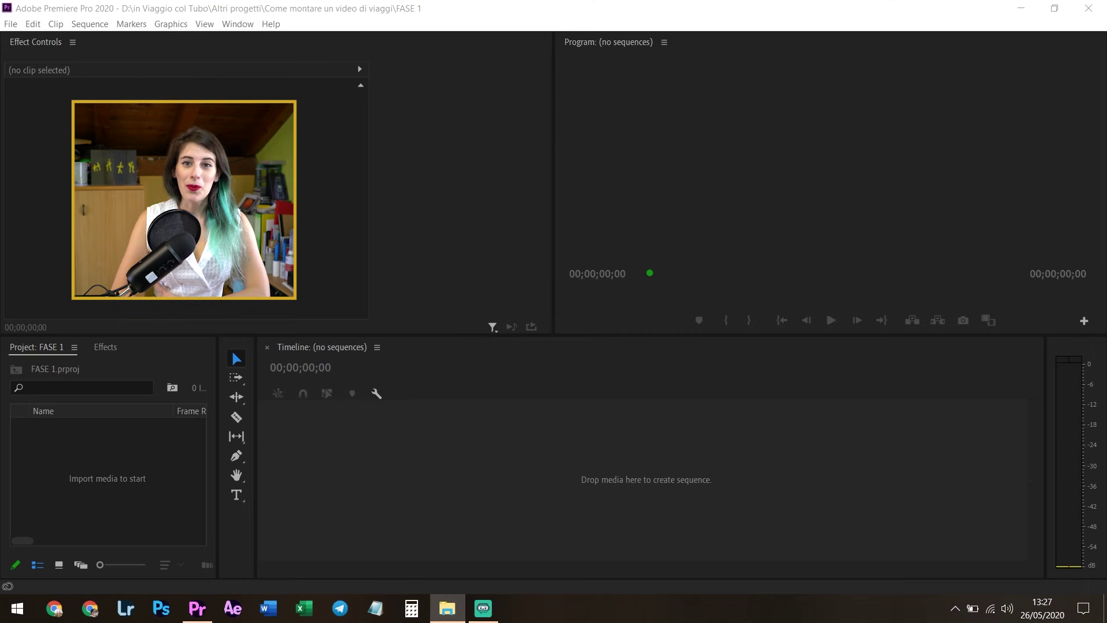
# Restore the materiale Explorer window and drag folders day1–day7 into the FASE 1 Project panel.
pyautogui.click(448, 608)
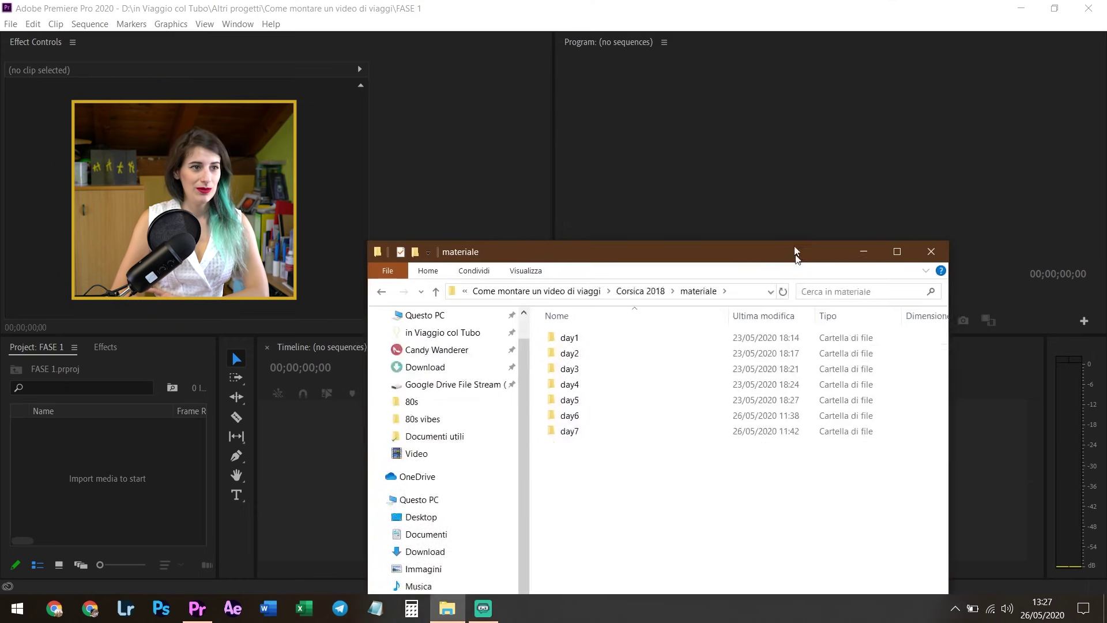
pyautogui.moveTo(793, 249); pyautogui.dragTo(810, 85)
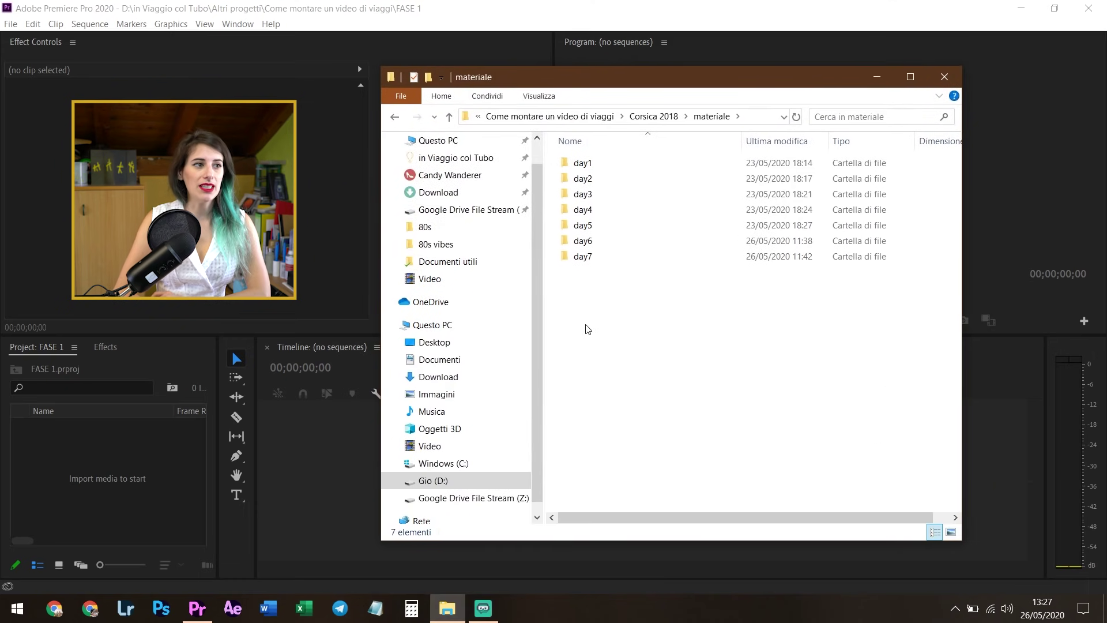
pyautogui.moveTo(616, 311); pyautogui.dragTo(558, 155)
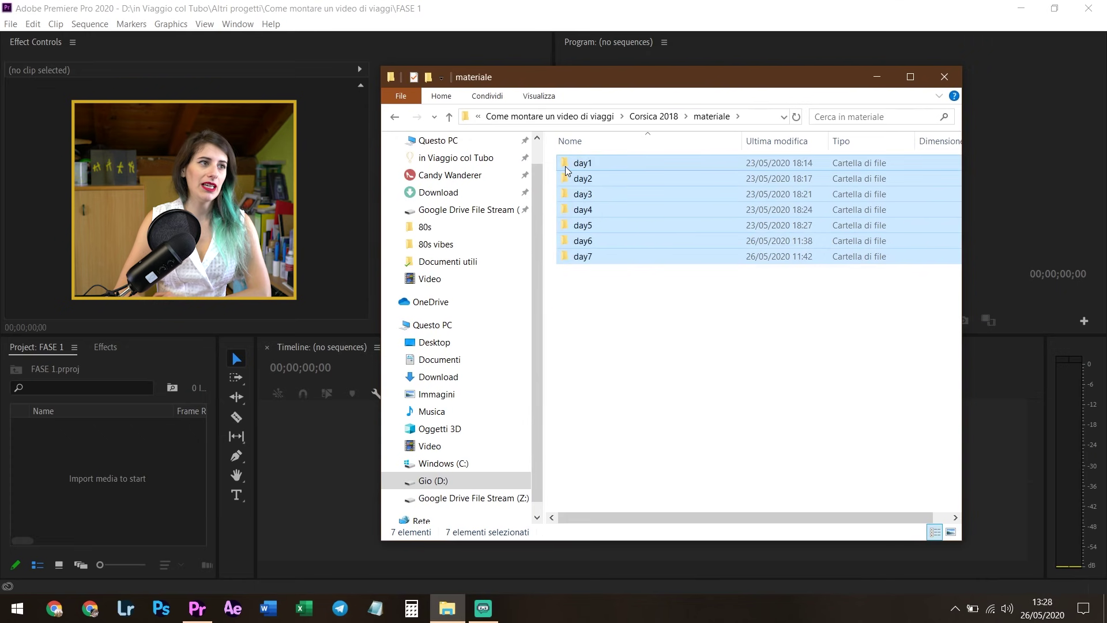
pyautogui.doubleClick(568, 165)
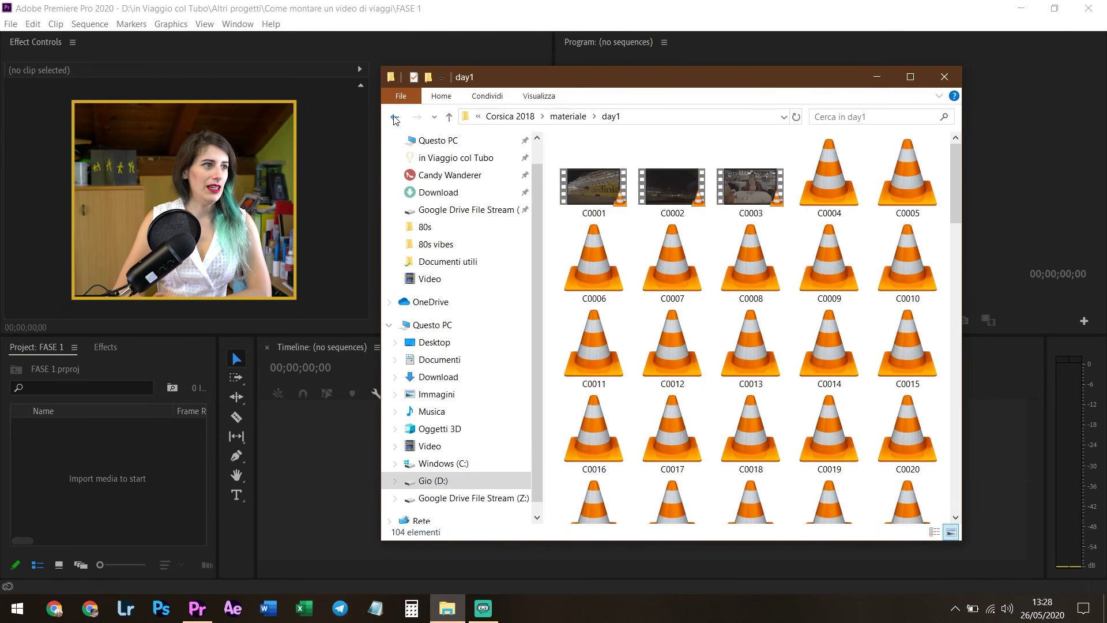
pyautogui.click(394, 116)
pyautogui.moveTo(637, 314)
pyautogui.mouseDown()
pyautogui.moveTo(564, 171)
pyautogui.moveTo(124, 485)
pyautogui.mouseUp()
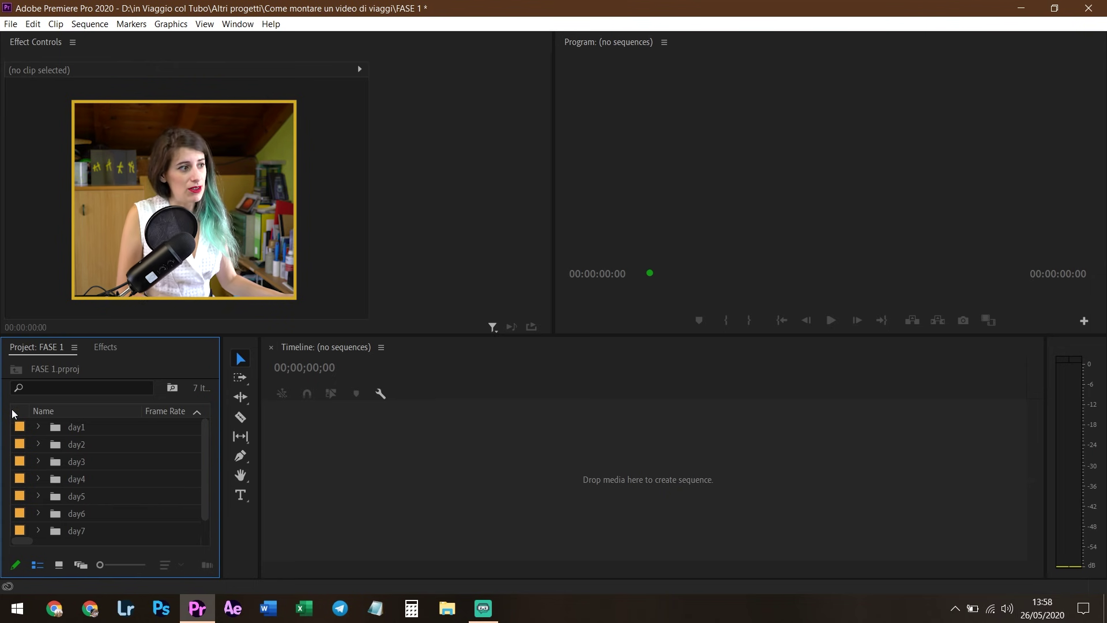
# Expand the day1 bin and drag C0001.MP4 onto the empty Timeline to create a C0001 sequence.
pyautogui.click(37, 426)
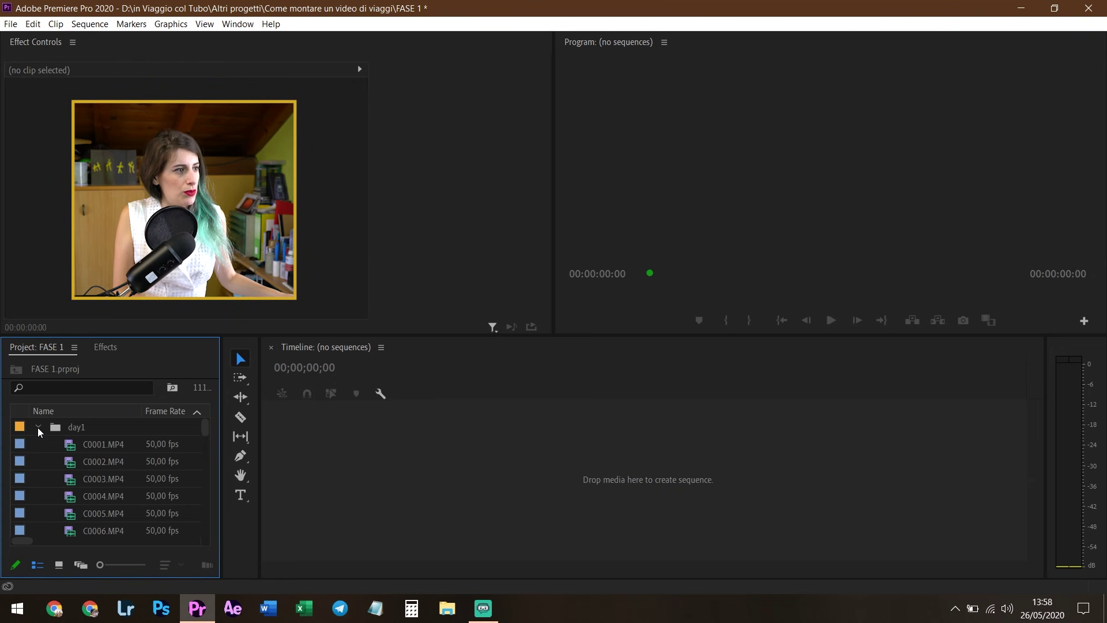
pyautogui.click(70, 445)
pyautogui.moveTo(69, 449)
pyautogui.mouseDown()
pyautogui.moveTo(682, 513)
pyautogui.moveTo(527, 455)
pyautogui.mouseUp()
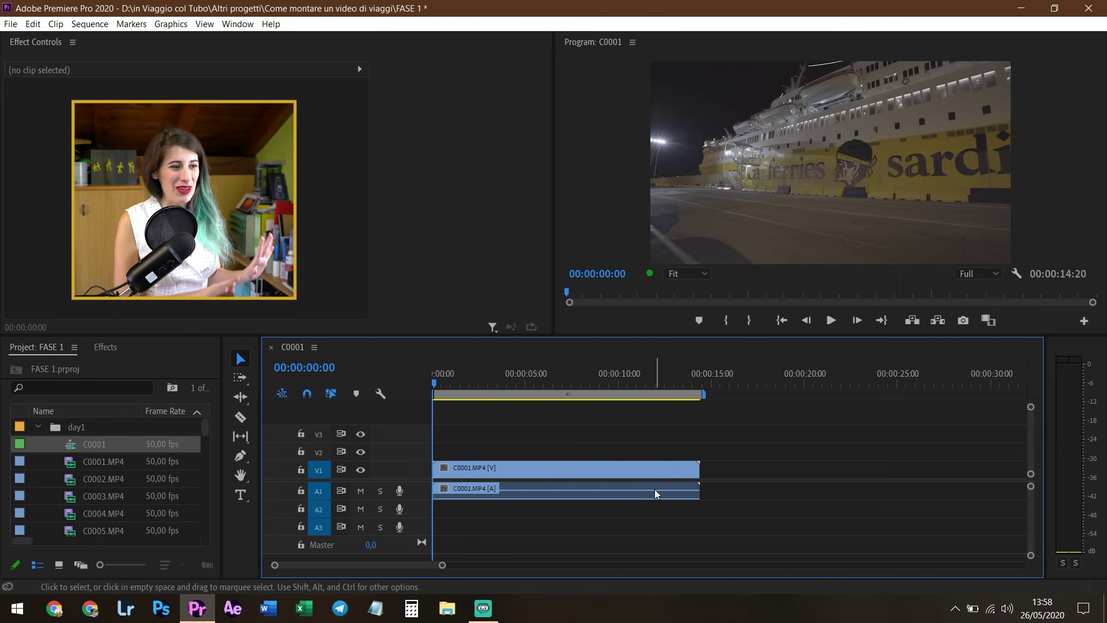
# Set the C0001 sequence's timebase to 25,00 frames/second in Sequence Settings.
pyautogui.rightClick(73, 449)
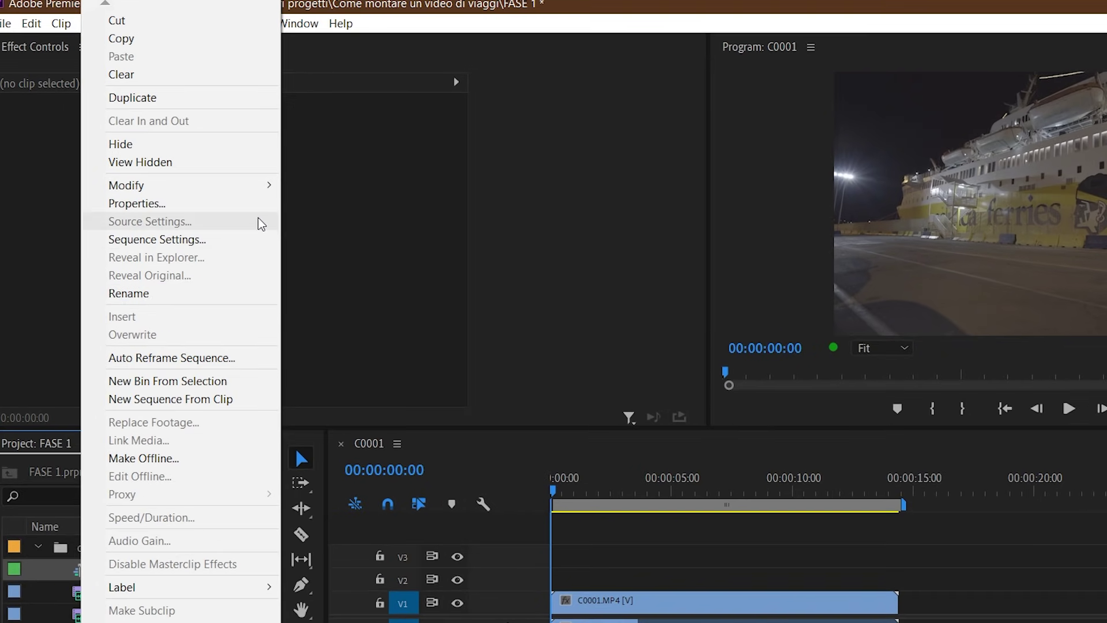
pyautogui.click(242, 239)
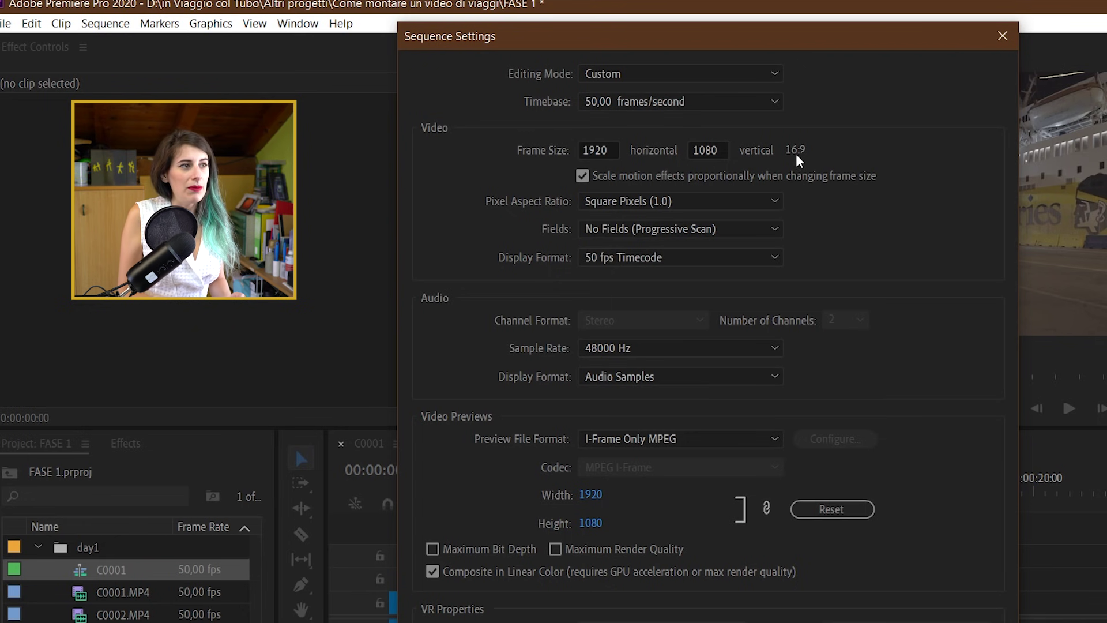
pyautogui.click(604, 109)
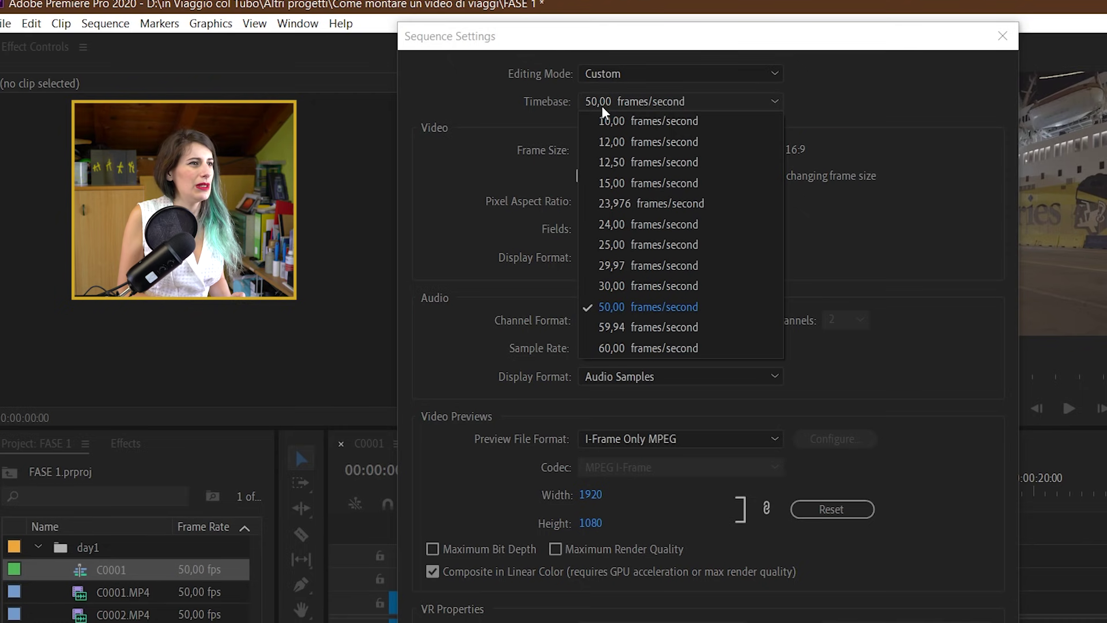
pyautogui.click(622, 244)
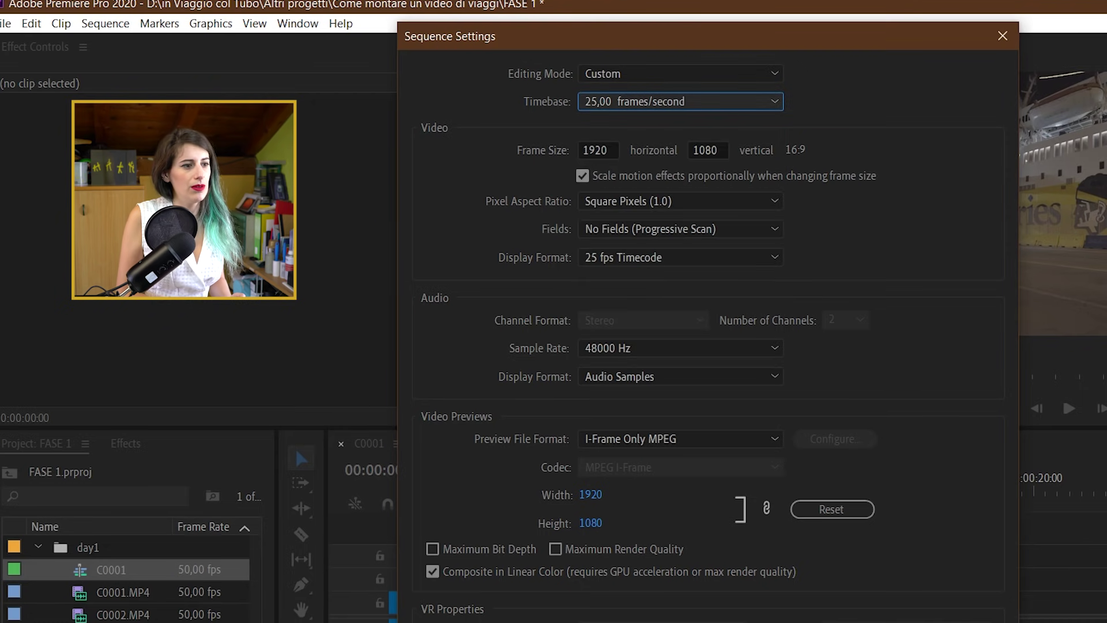
pyautogui.click(651, 550)
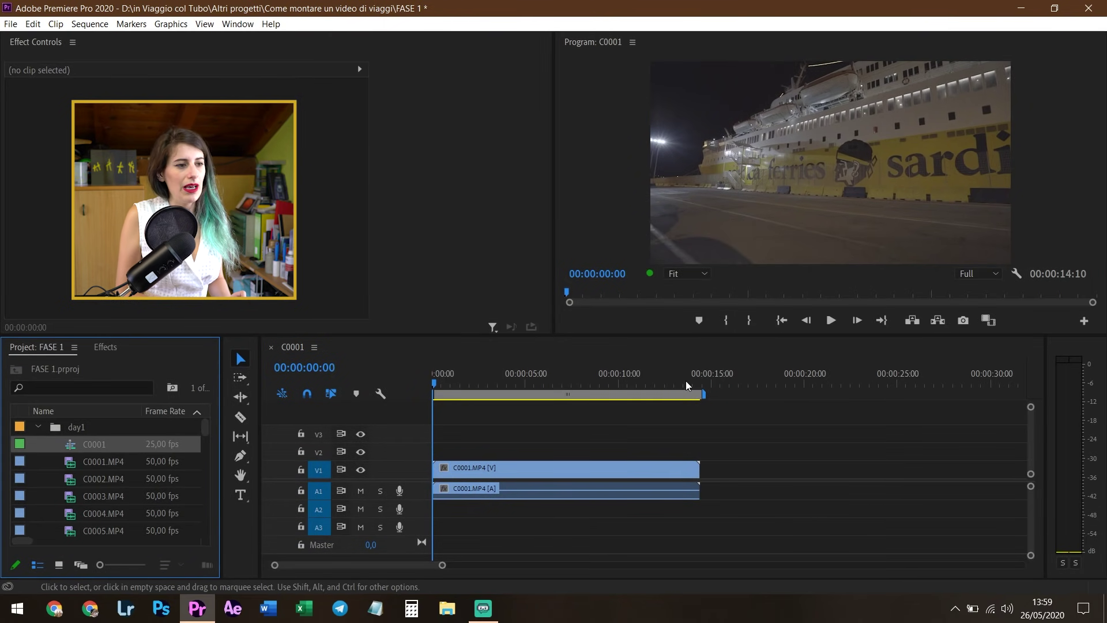
# Remove the C0001.MP4 clip from the timeline, leaving the sequence empty.
pyautogui.hotkey('ctrl', 'z')
pyautogui.click(38, 426)
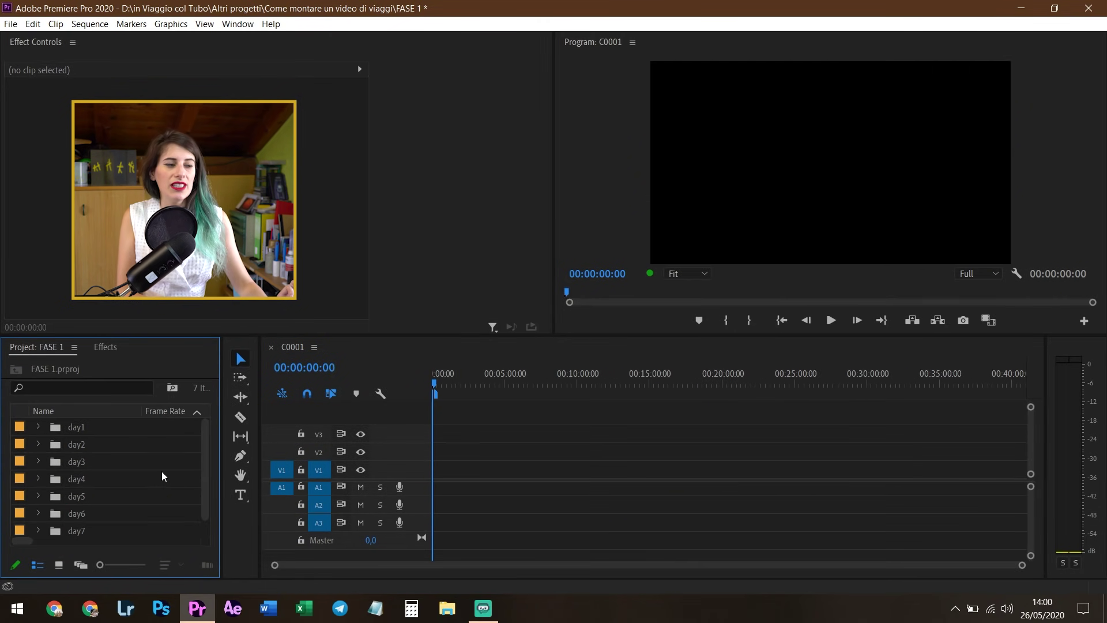
pyautogui.click(38, 427)
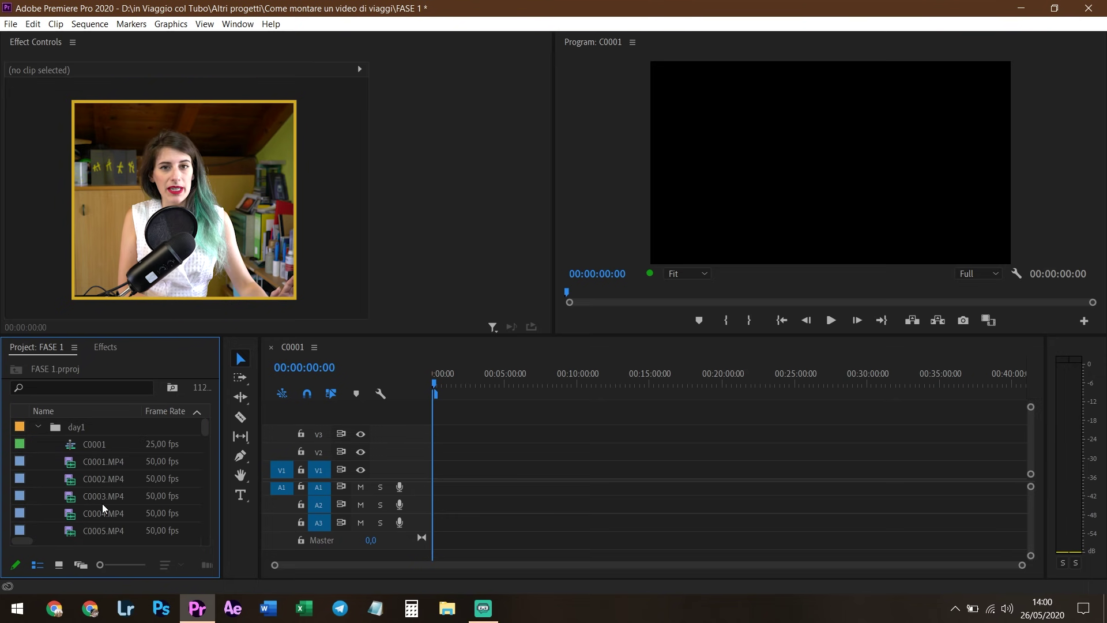
pyautogui.click(38, 426)
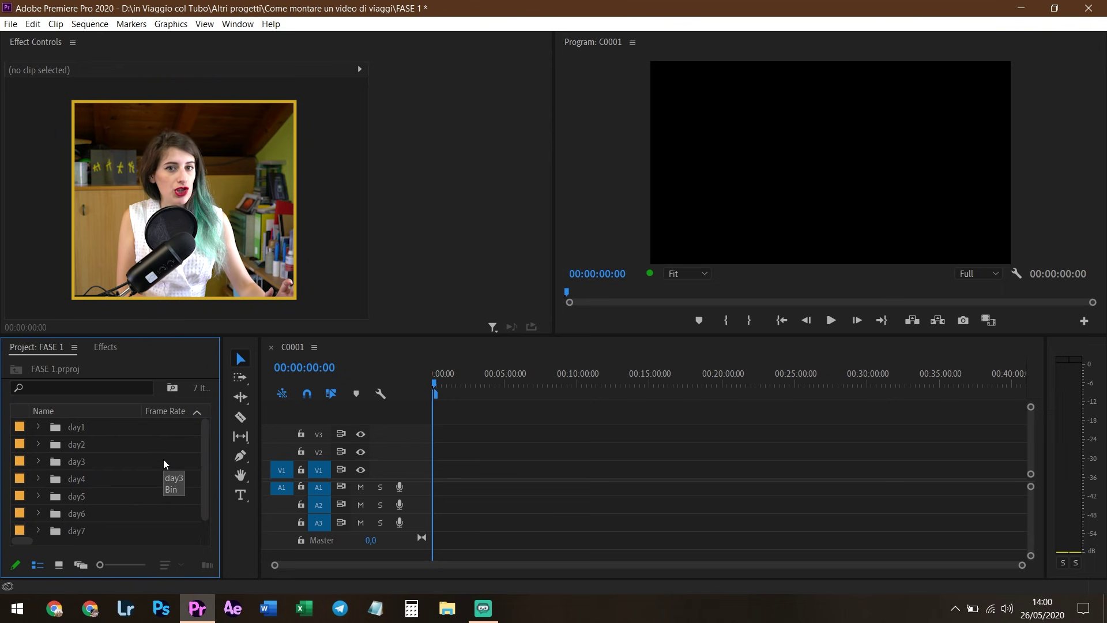
# Expand the day5 bin and drag its a7sii bin onto the timeline.
pyautogui.click(39, 496)
pyautogui.scroll(-1, 121, 486)
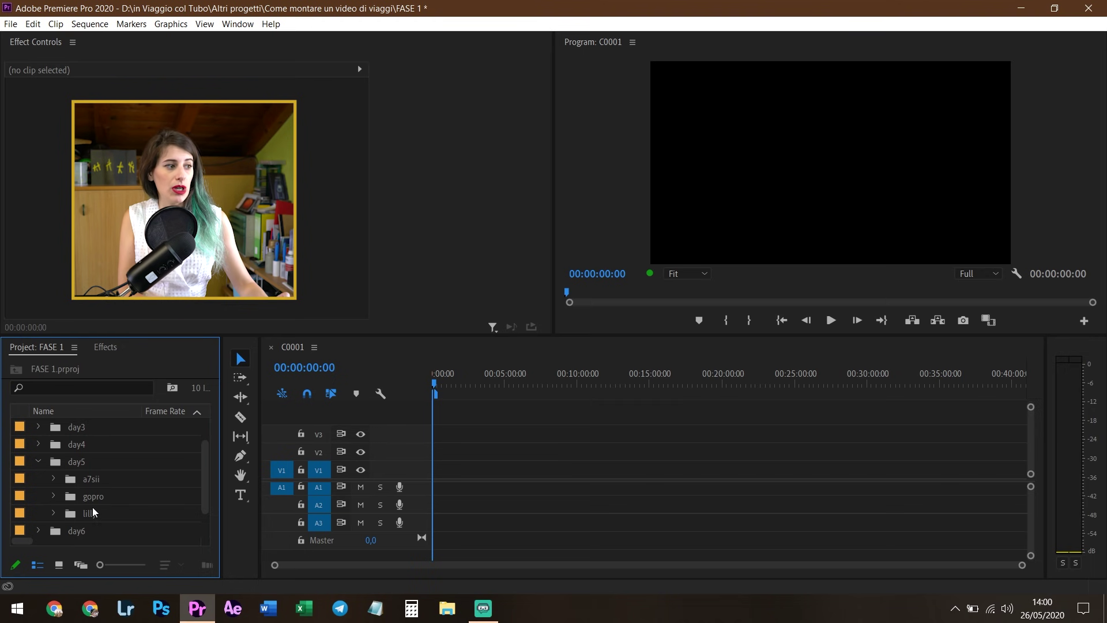
pyautogui.click(70, 483)
pyautogui.moveTo(127, 482); pyautogui.dragTo(872, 479)
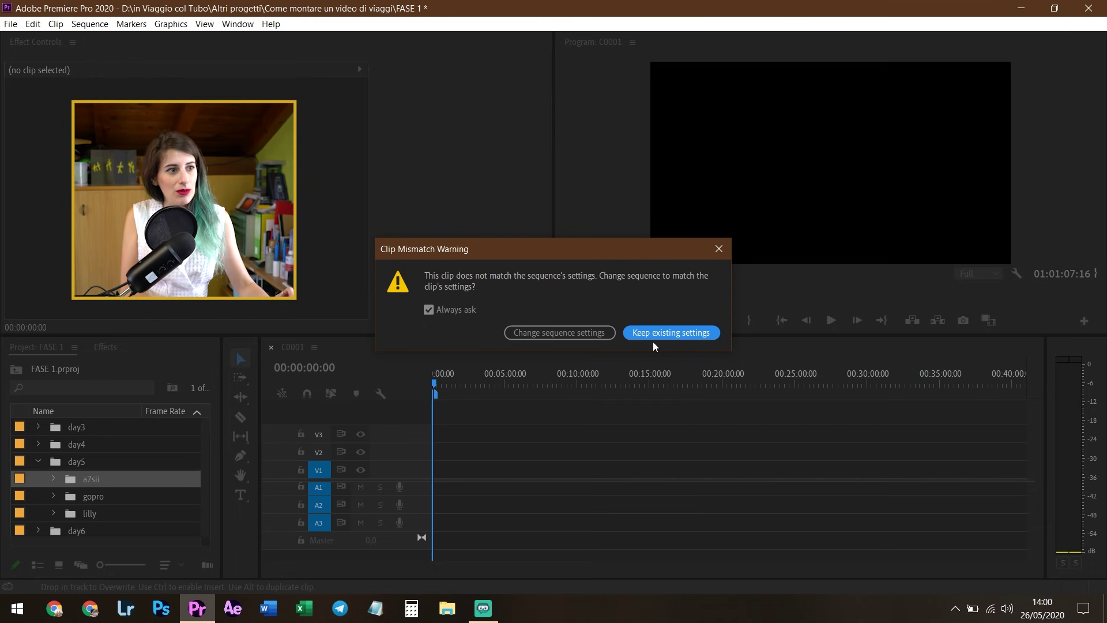
# Keep the existing sequence settings and add the day5 gopro clips after the a7sii clips.
pyautogui.click(705, 338)
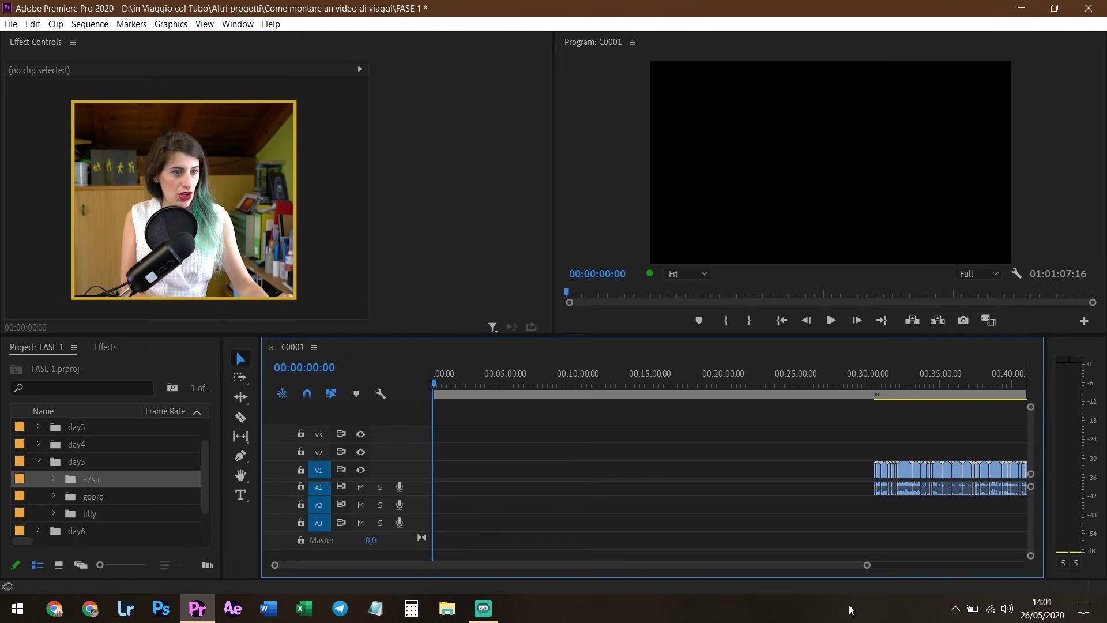
pyautogui.press('\\')
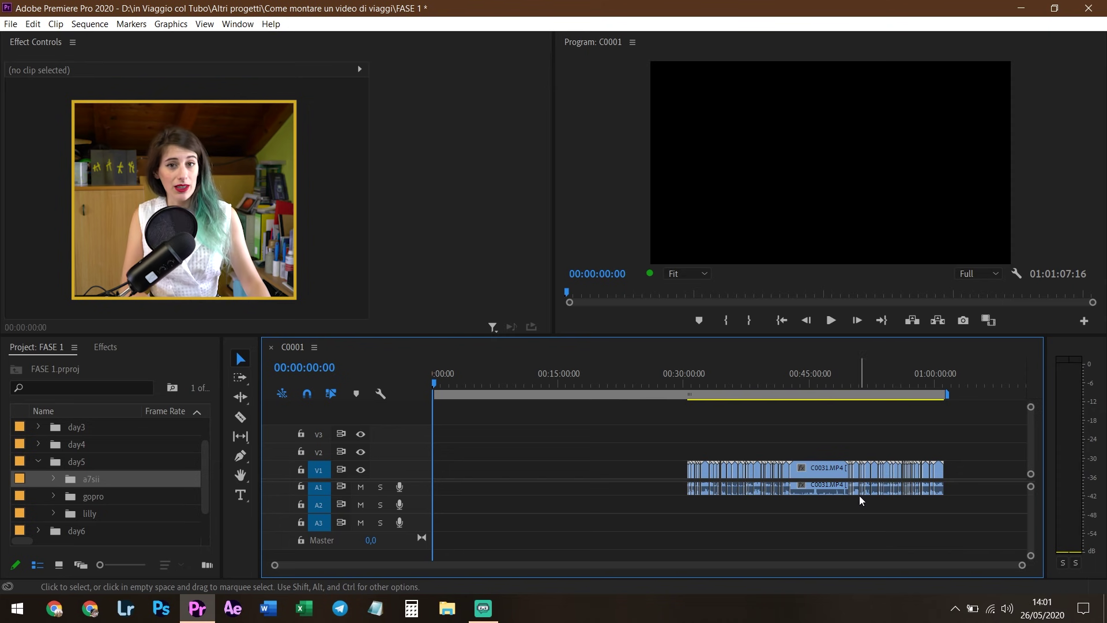
pyautogui.click(53, 496)
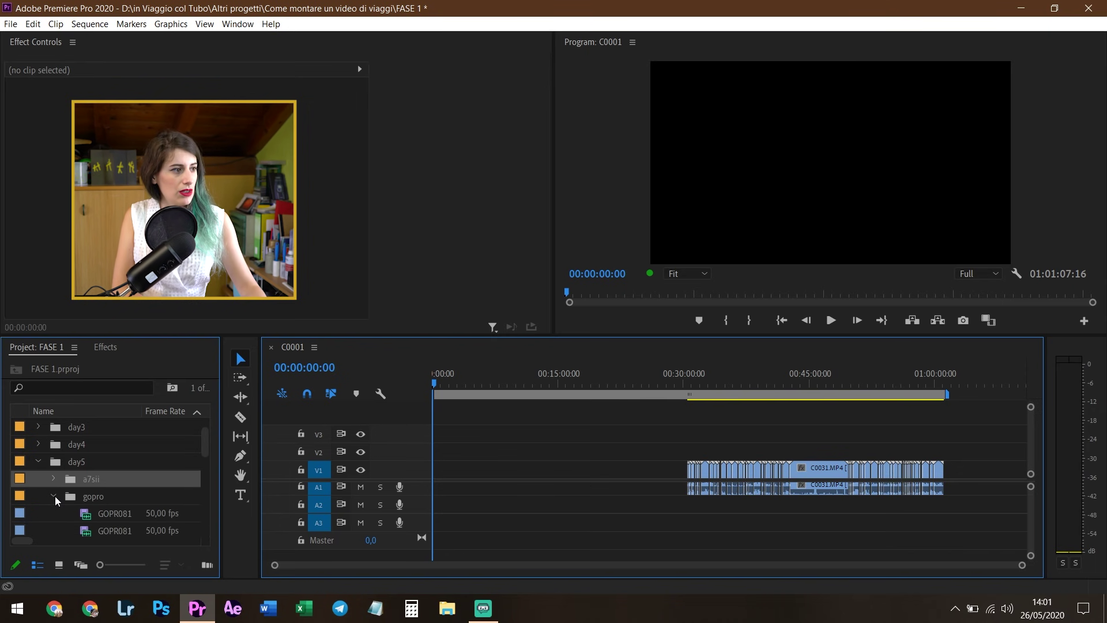
pyautogui.click(53, 496)
pyautogui.moveTo(64, 497); pyautogui.dragTo(983, 476)
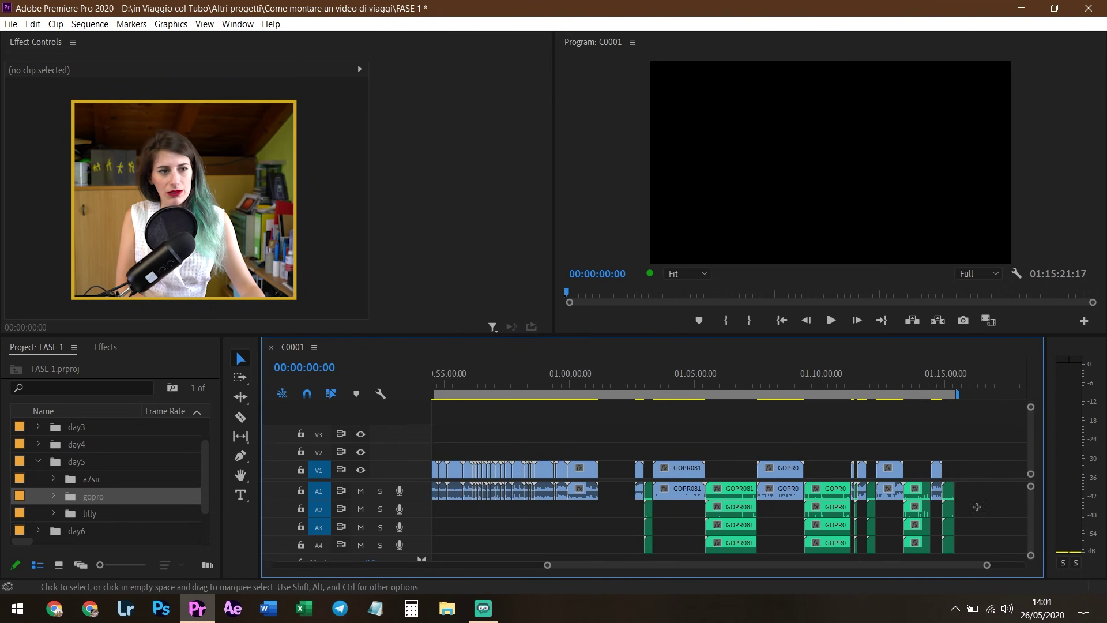
# Delete the extra GoPro audio on A1–A4 and ripple-delete the three gaps between clips.
pyautogui.moveTo(975, 507); pyautogui.dragTo(605, 539)
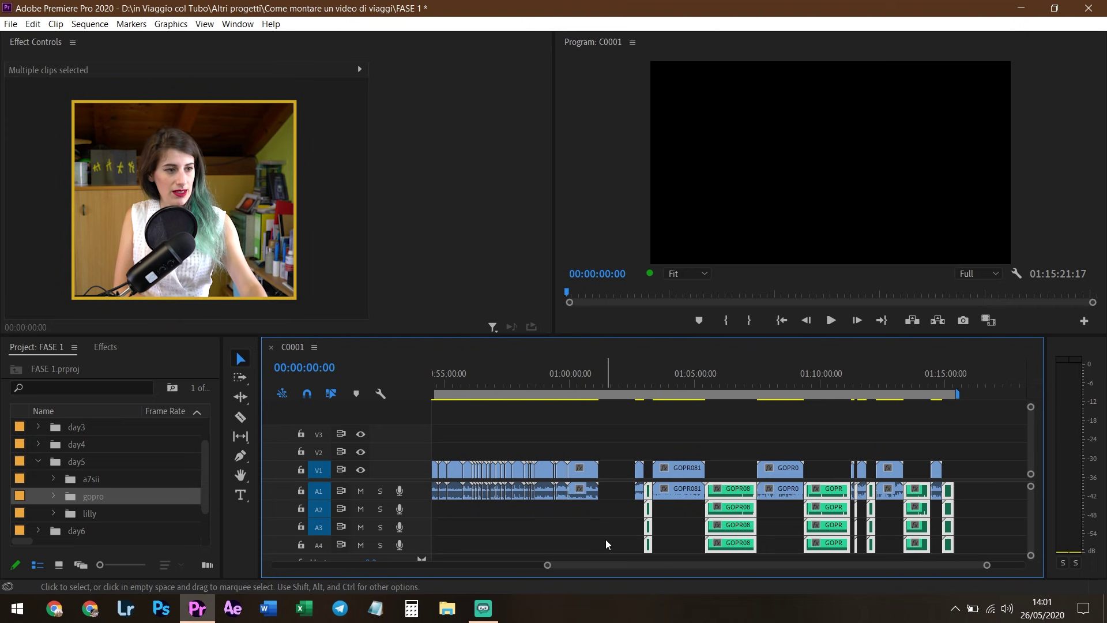
pyautogui.press('Delete')
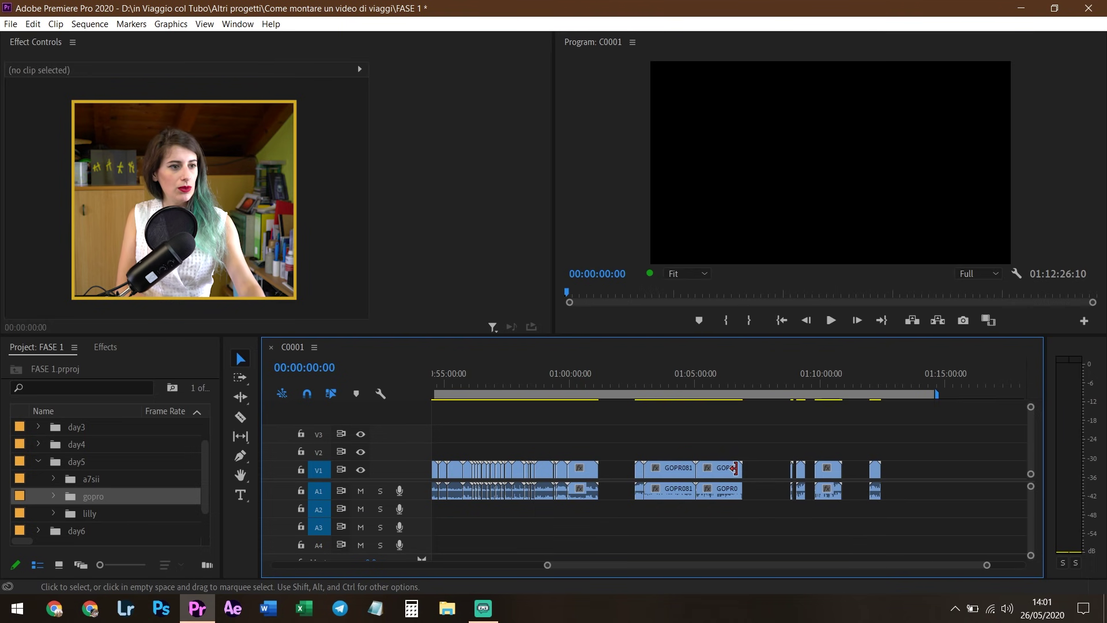
pyautogui.click(761, 468)
pyautogui.press('Delete')
pyautogui.click(802, 468)
pyautogui.press('Delete')
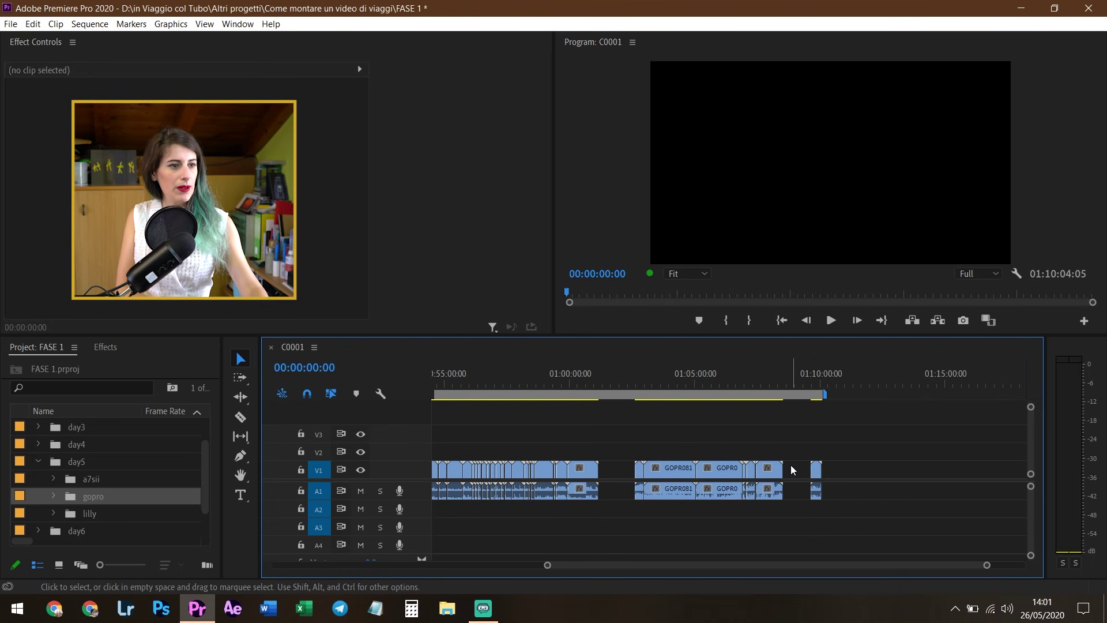
pyautogui.click(791, 470)
pyautogui.press('Delete')
pyautogui.moveTo(822, 440); pyautogui.dragTo(627, 499)
# Label the GoPro clips Caribbean and place the lilly drone clips on V1 after them.
pyautogui.rightClick(681, 474)
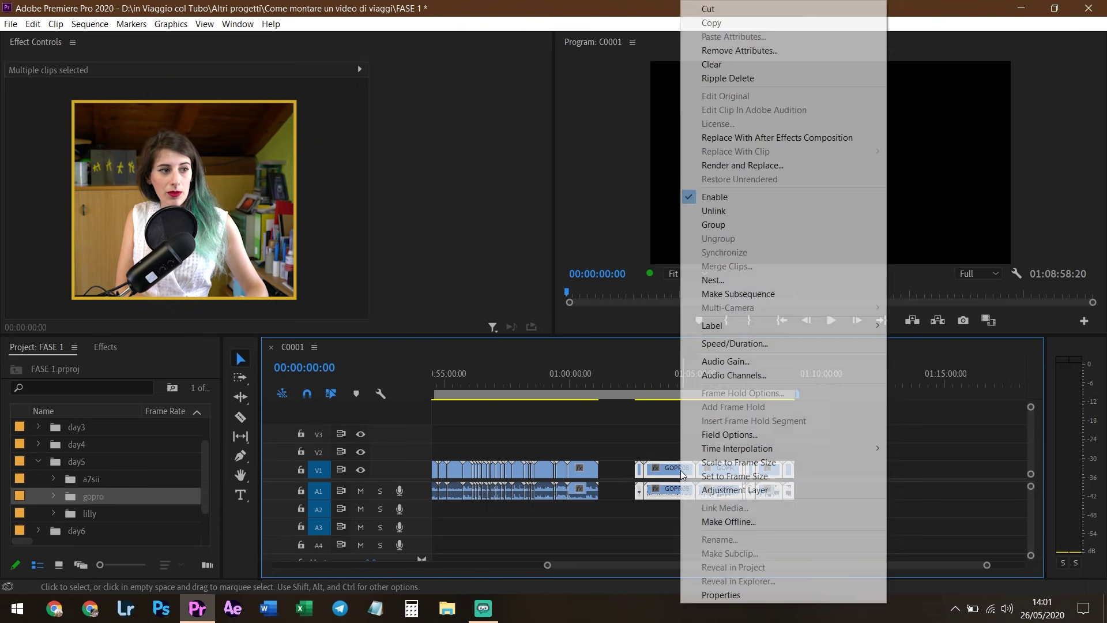
pyautogui.moveTo(721, 330)
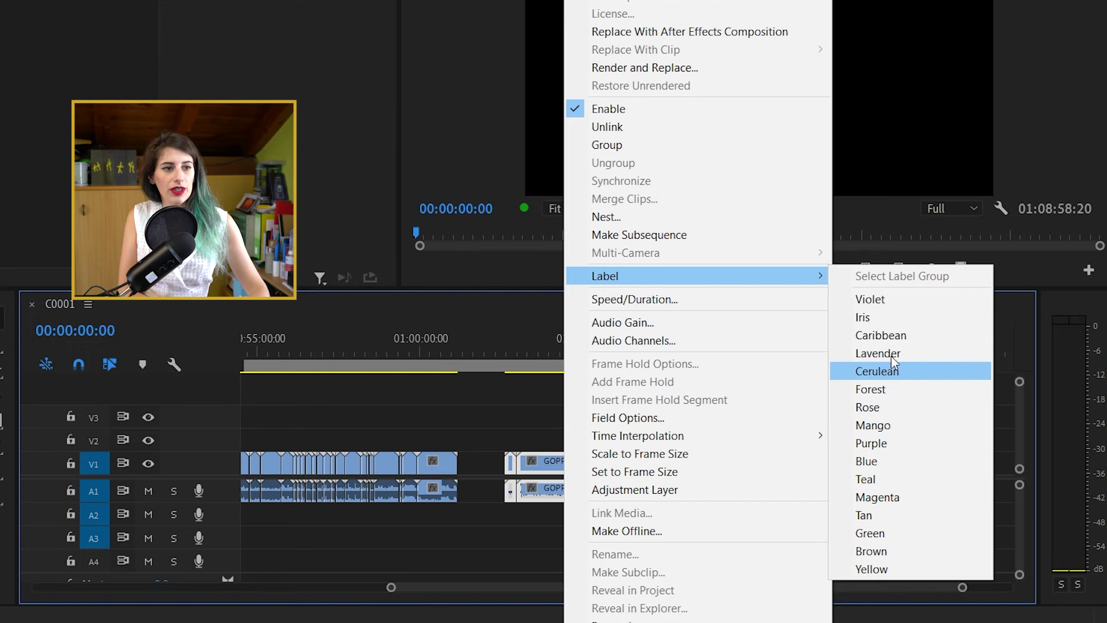
pyautogui.click(880, 335)
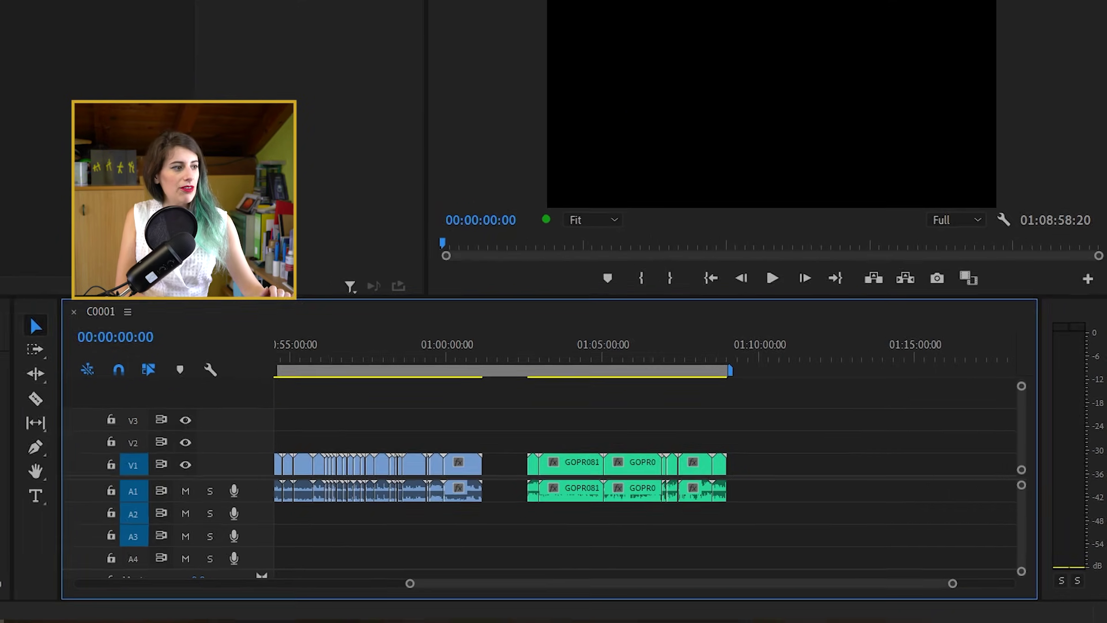
pyautogui.hscroll(2, 72, 507)
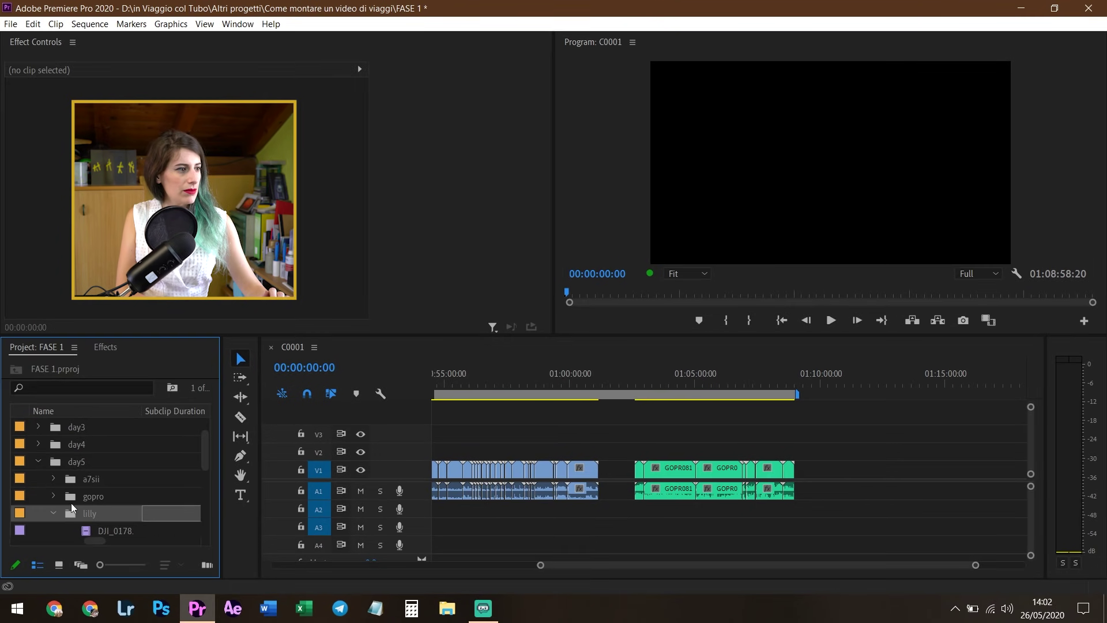
pyautogui.moveTo(75, 520); pyautogui.dragTo(925, 476)
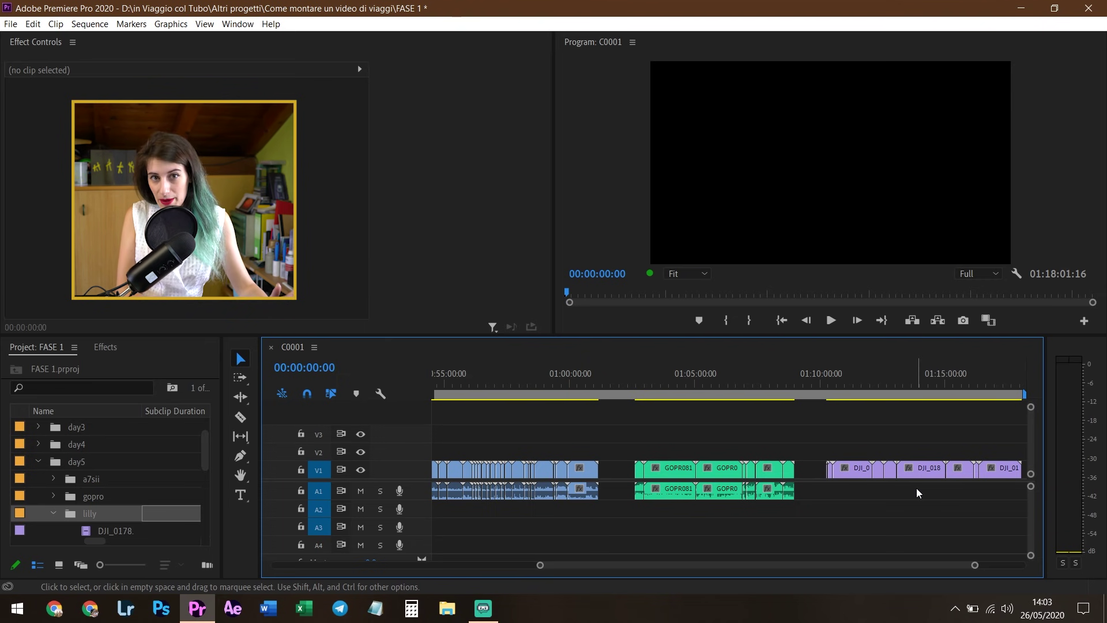
pyautogui.scroll(-6, 975, 499)
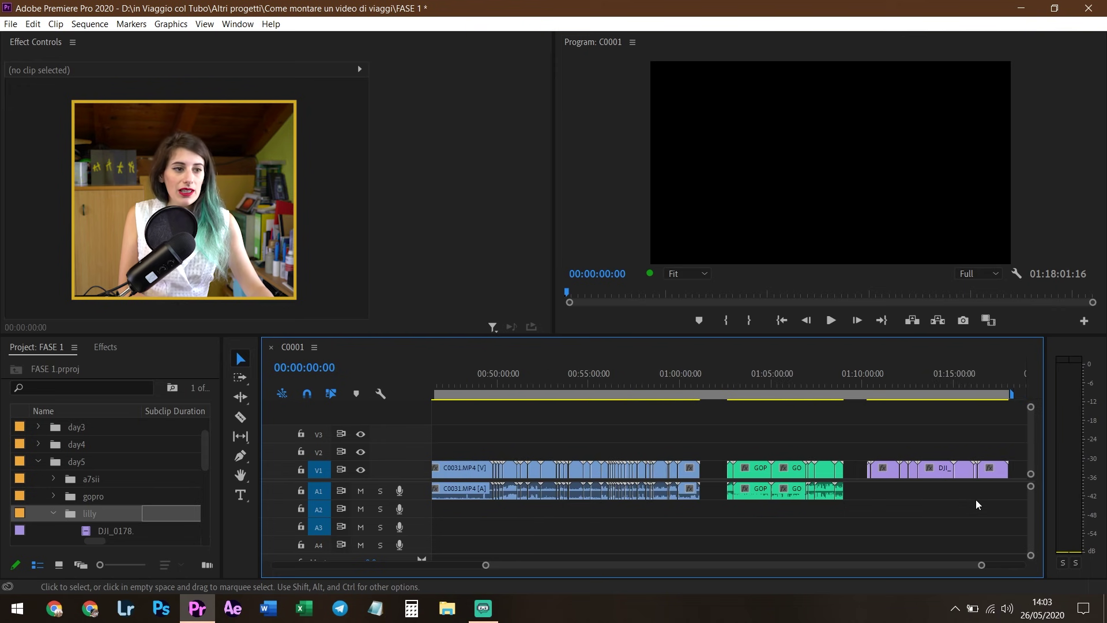
pyautogui.scroll(3, 582, 450)
pyautogui.scroll(3, 672, 448)
pyautogui.scroll(3, 676, 446)
pyautogui.scroll(2, 608, 448)
pyautogui.scroll(2, 608, 448)
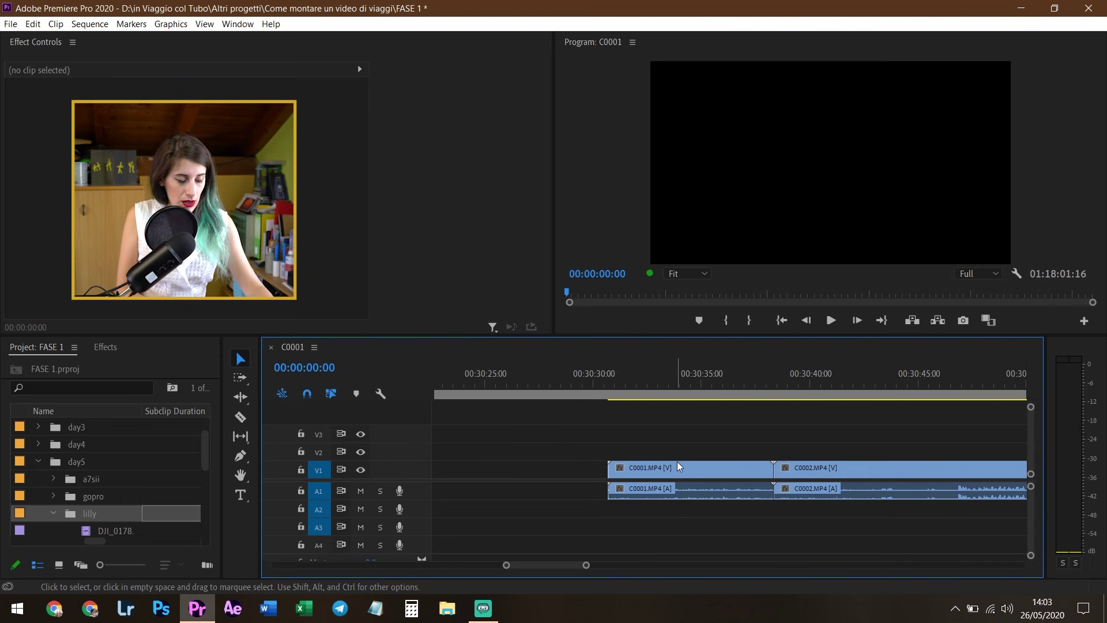
pyautogui.scroll(-2, 659, 493)
pyautogui.scroll(-2, 656, 493)
pyautogui.scroll(-2, 636, 489)
pyautogui.scroll(-2, 634, 487)
pyautogui.scroll(-2, 626, 489)
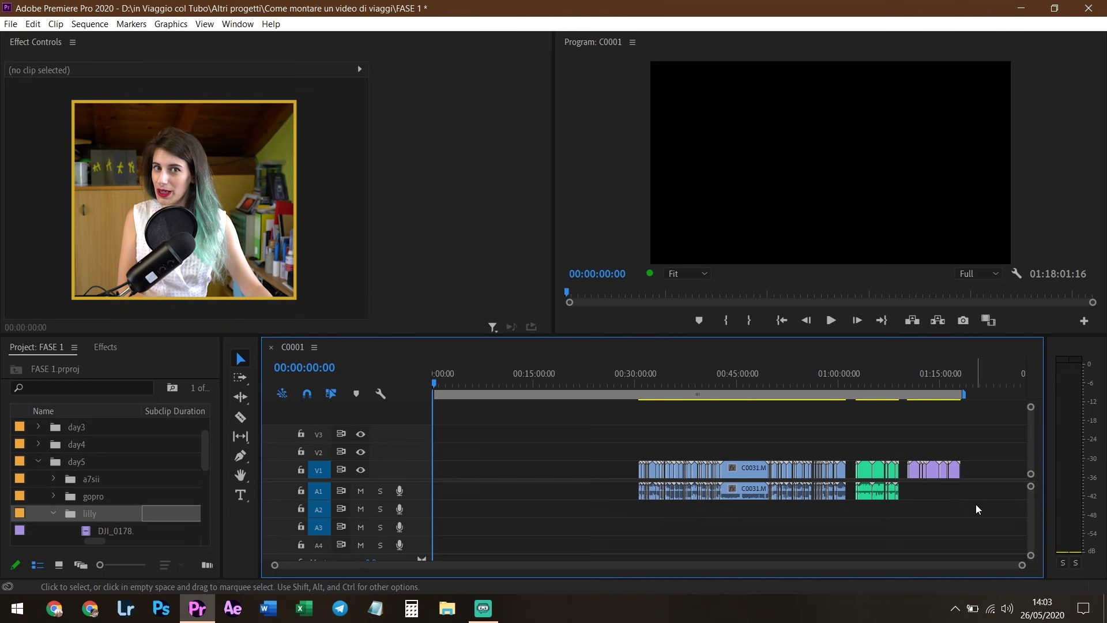
pyautogui.scroll(3, 629, 458)
pyautogui.scroll(2, 623, 447)
# Mute track A1 and scrub through the first clip to review it.
pyautogui.press('Down')
pyautogui.scroll(4, 603, 450)
pyautogui.click(360, 490)
pyautogui.moveTo(568, 384); pyautogui.dragTo(594, 392)
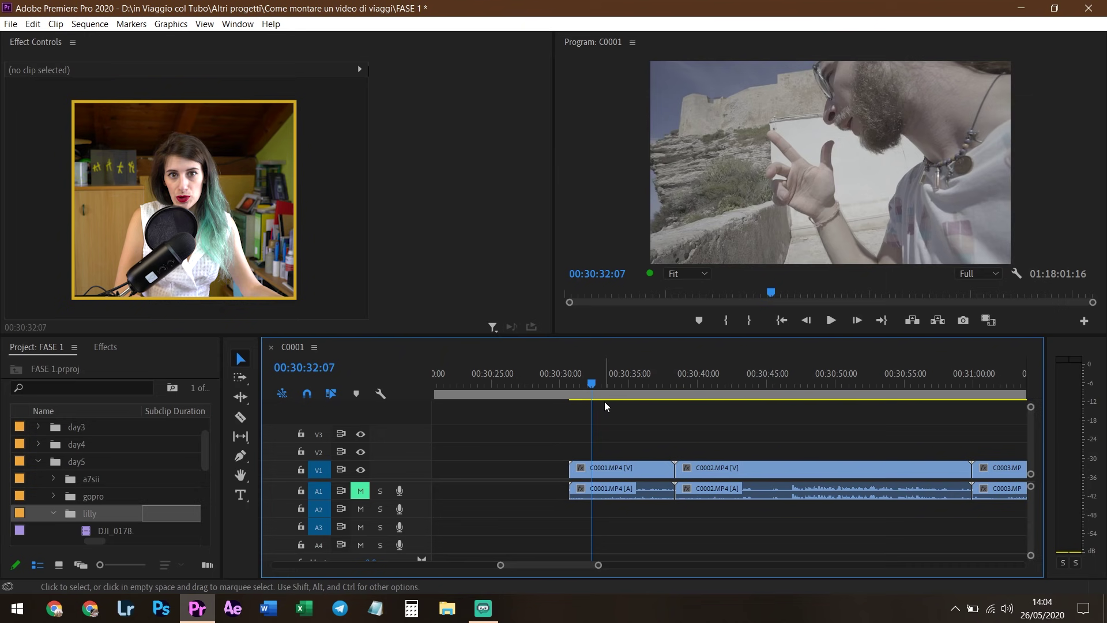
pyautogui.moveTo(597, 384)
pyautogui.mouseDown()
pyautogui.moveTo(657, 406)
pyautogui.moveTo(721, 392)
pyautogui.moveTo(831, 441)
pyautogui.mouseUp()
# Delete clips C0001 and C0002 and close the gap they leave.
pyautogui.click(634, 467)
pyautogui.press('Delete')
pyautogui.click(856, 474)
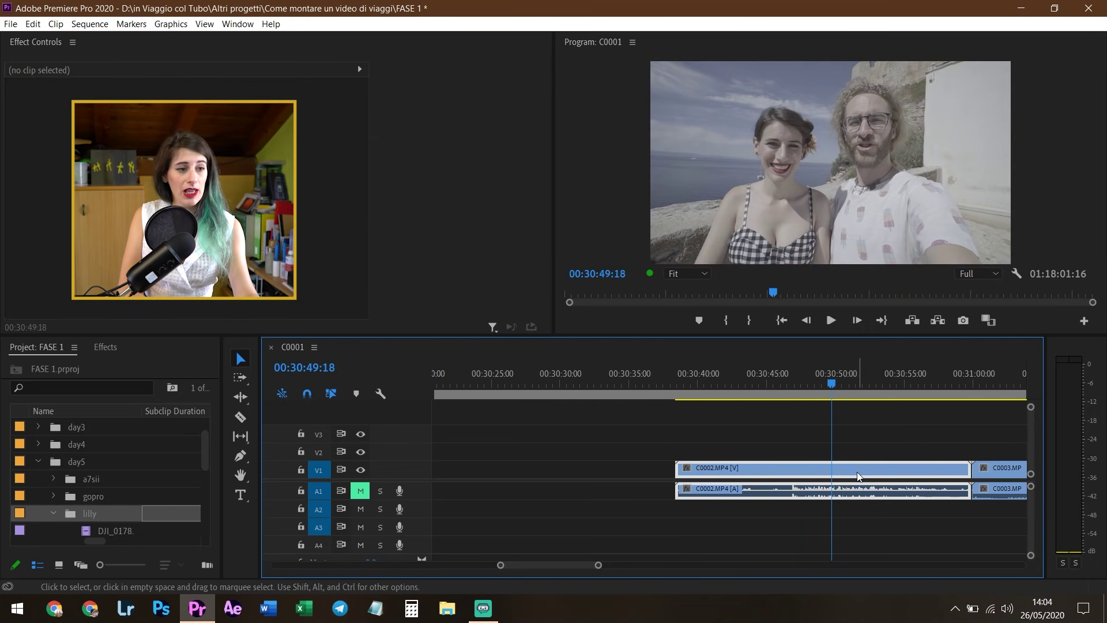
pyautogui.press('Delete')
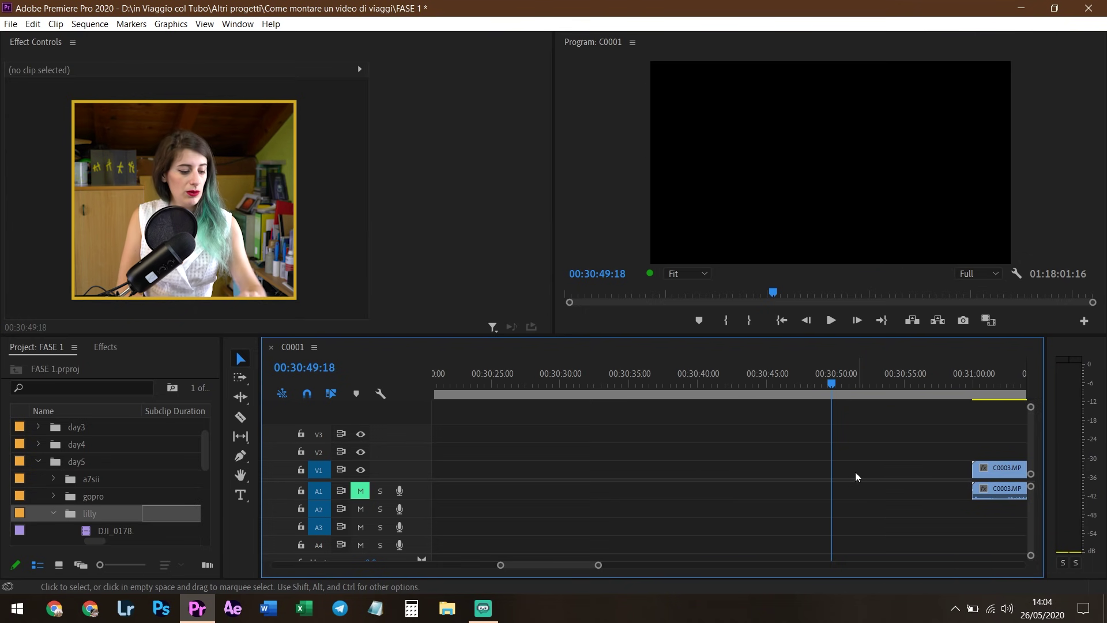
pyautogui.click(786, 483)
pyautogui.press('Delete')
# Play the cliff clip C0005 to find a start point and razor-cut it there.
pyautogui.press('c')
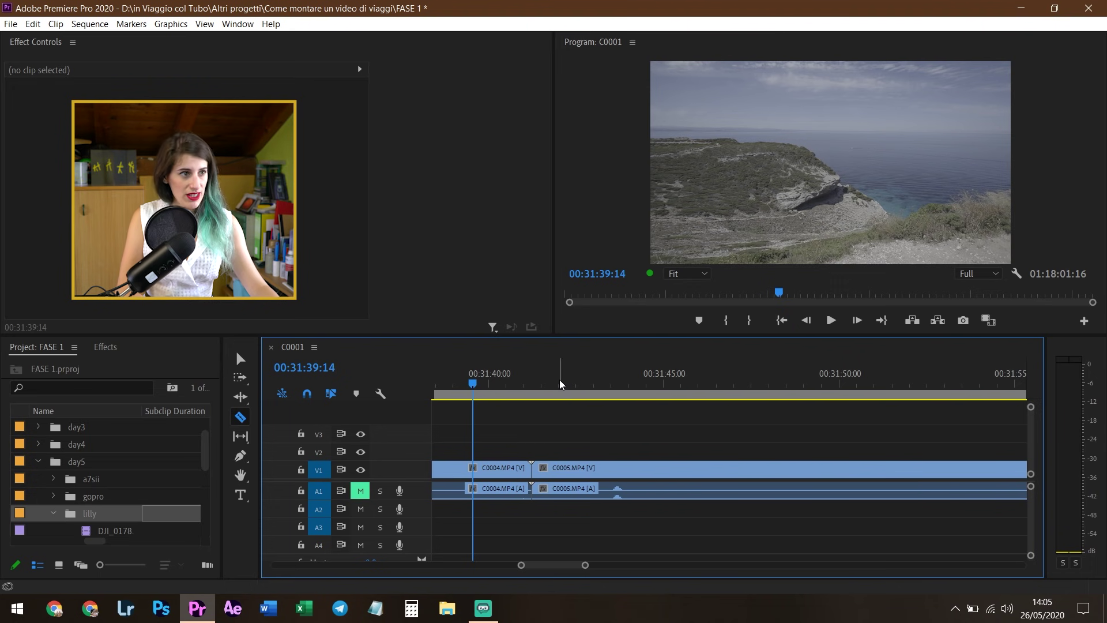
pyautogui.click(542, 381)
pyautogui.scroll(2, 654, 502)
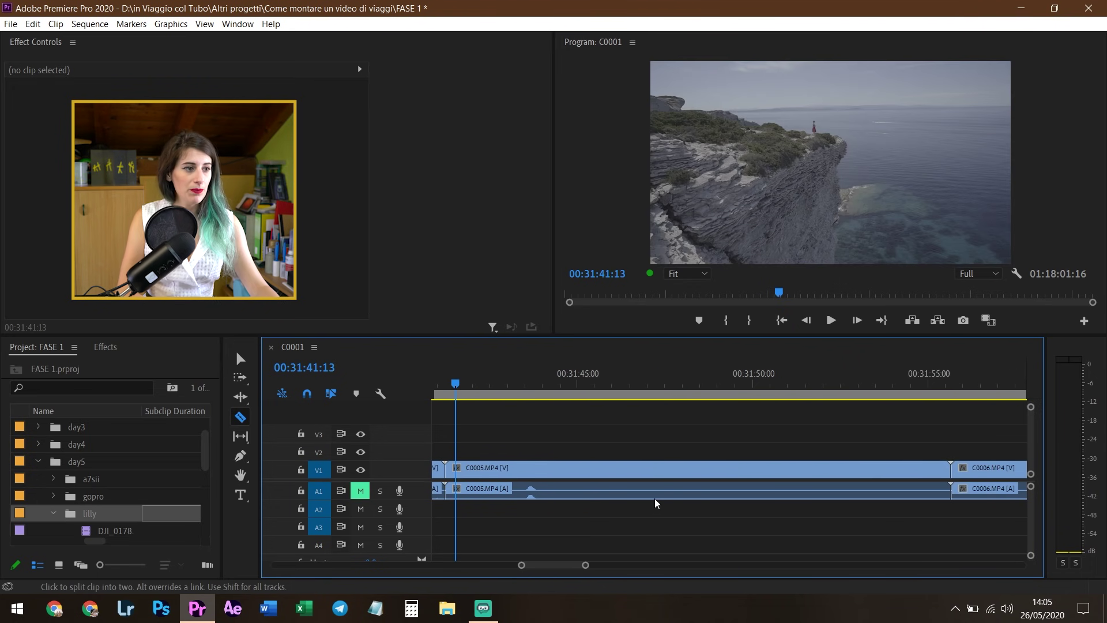
pyautogui.click(598, 384)
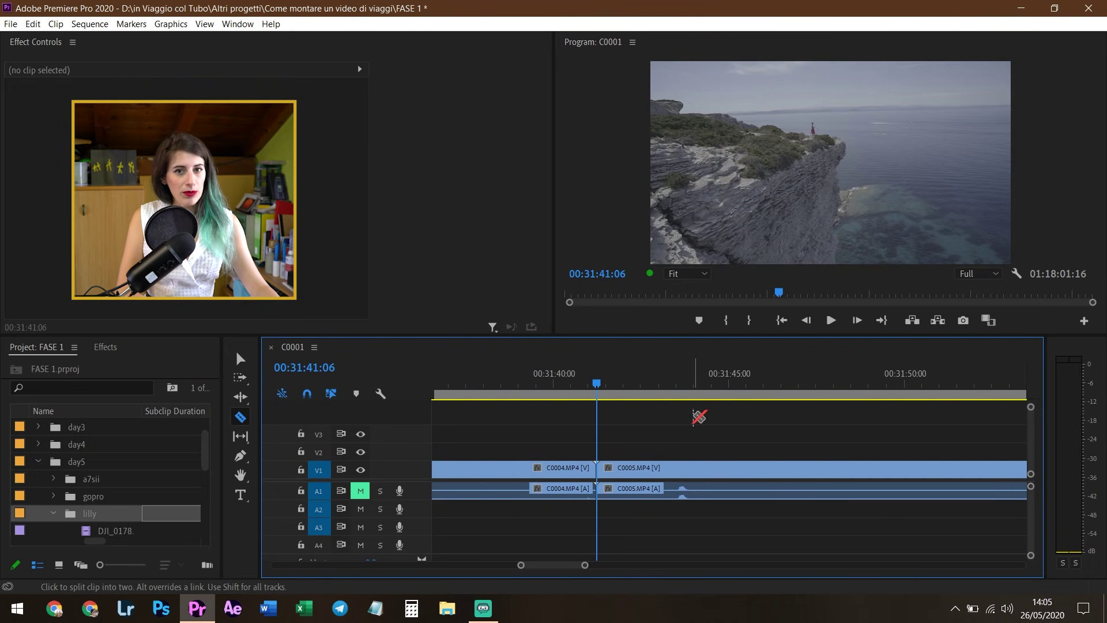
pyautogui.press('space')
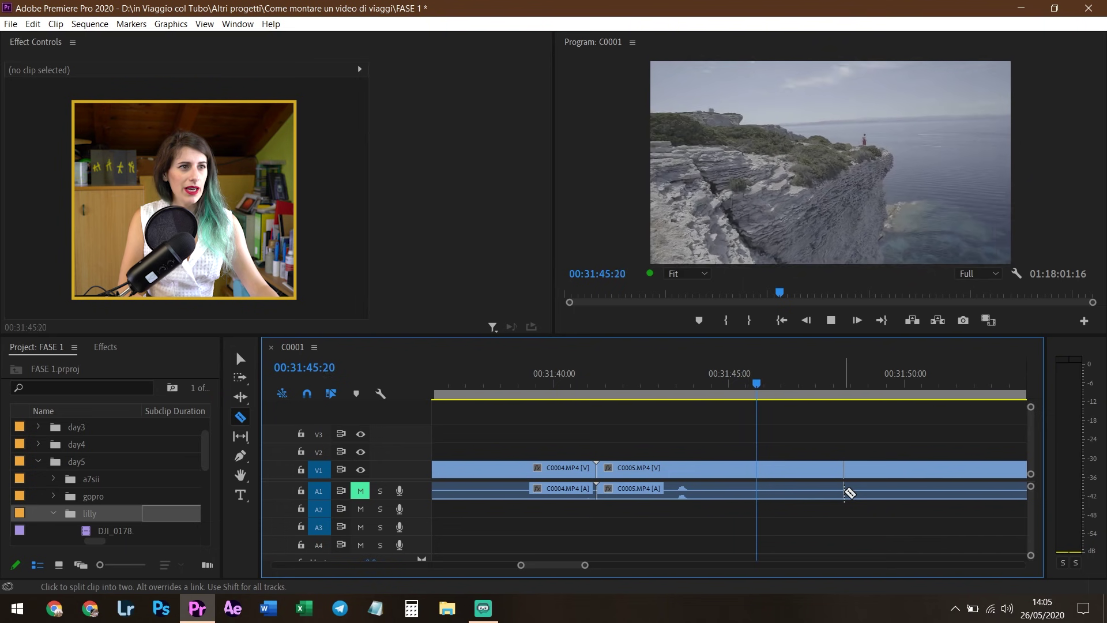
pyautogui.press('space')
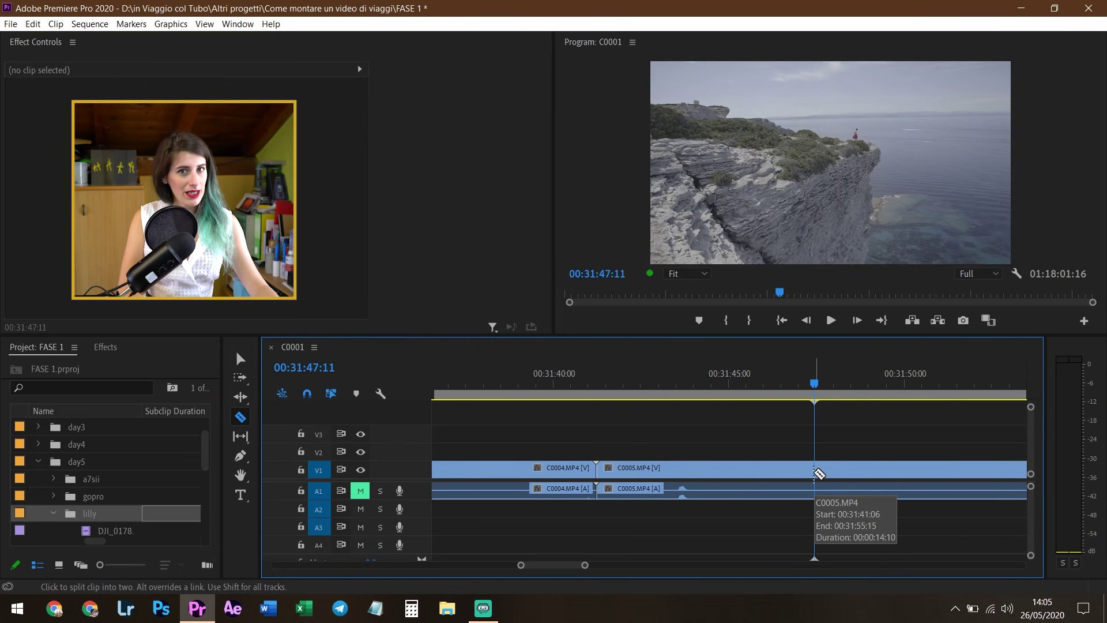
pyautogui.click(815, 471)
# Cut C0005 again at the section's end and move the cut-out piece up to V2.
pyautogui.press('-')
pyautogui.press('-')
pyautogui.press('-')
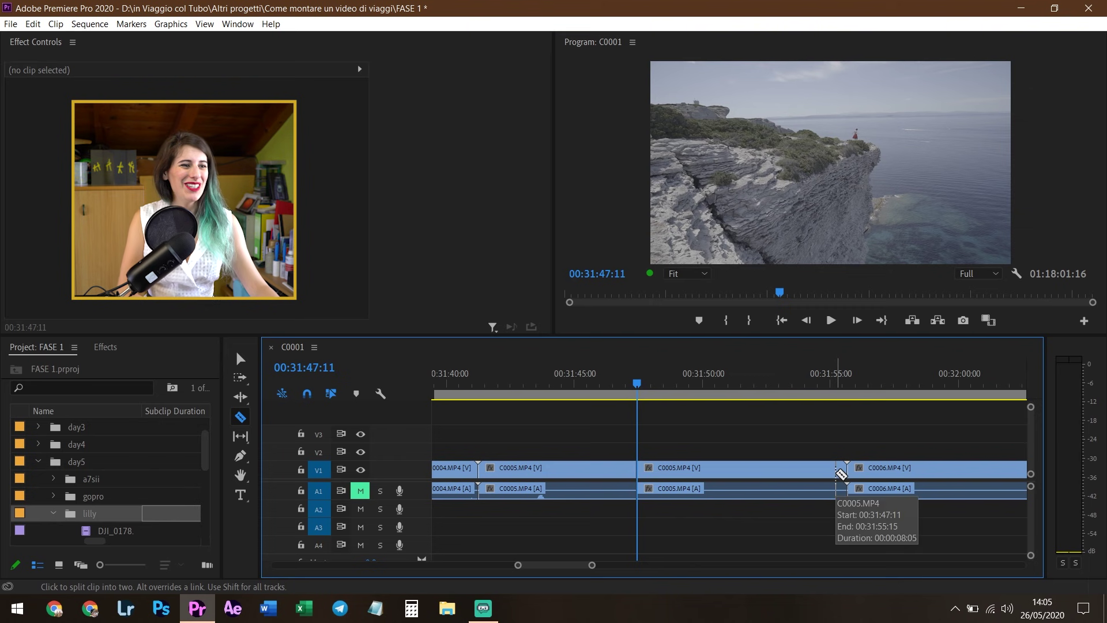
pyautogui.press('space')
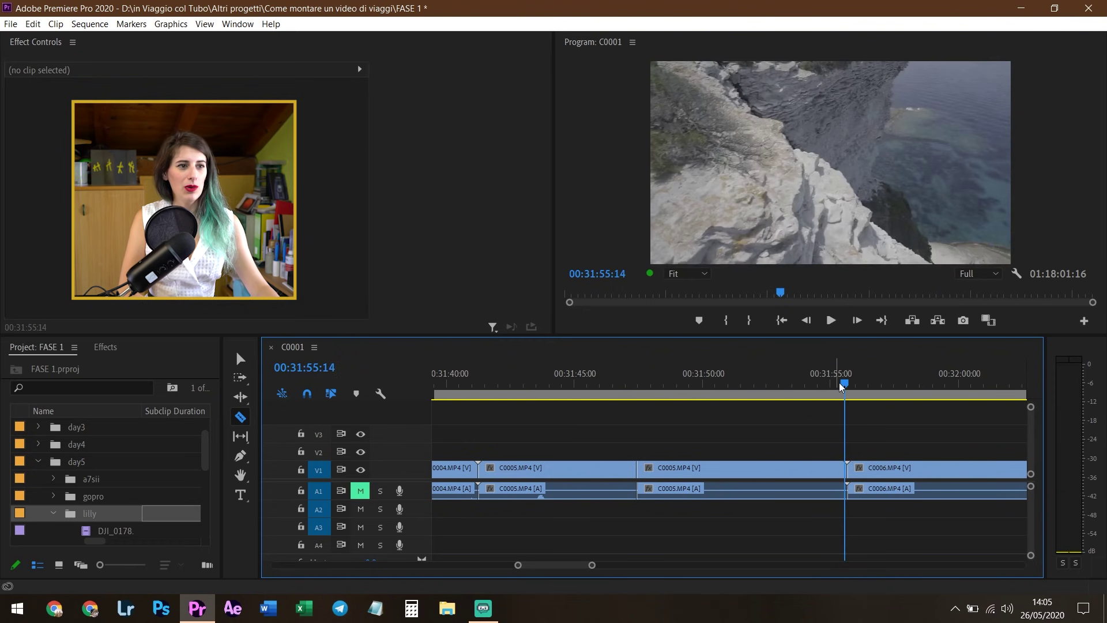
pyautogui.moveTo(844, 385); pyautogui.dragTo(822, 391)
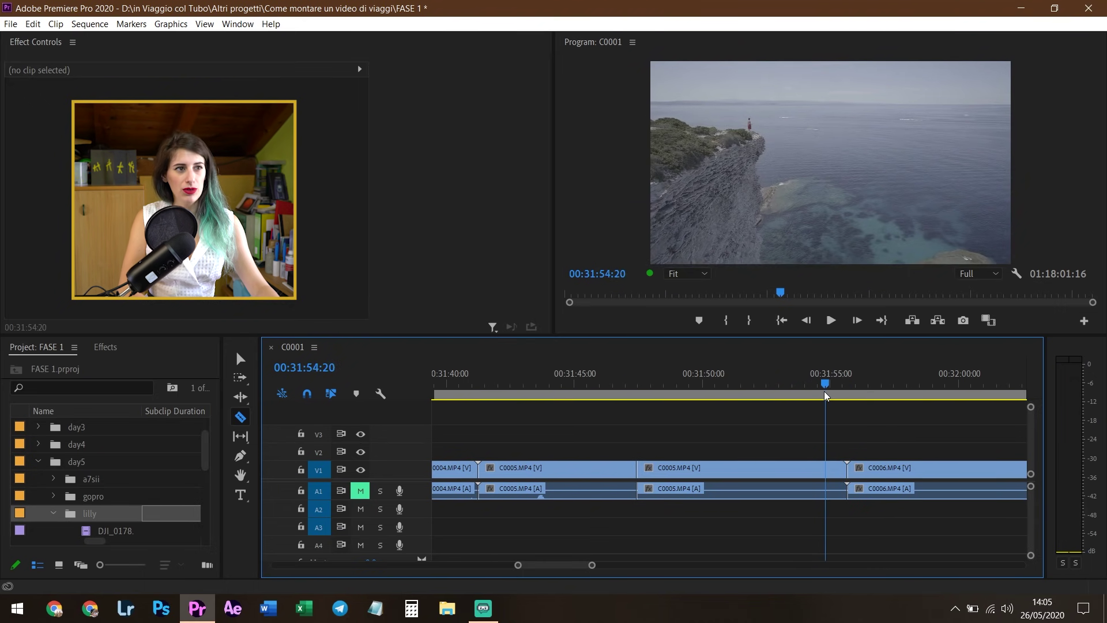
pyautogui.click(823, 470)
pyautogui.press('v')
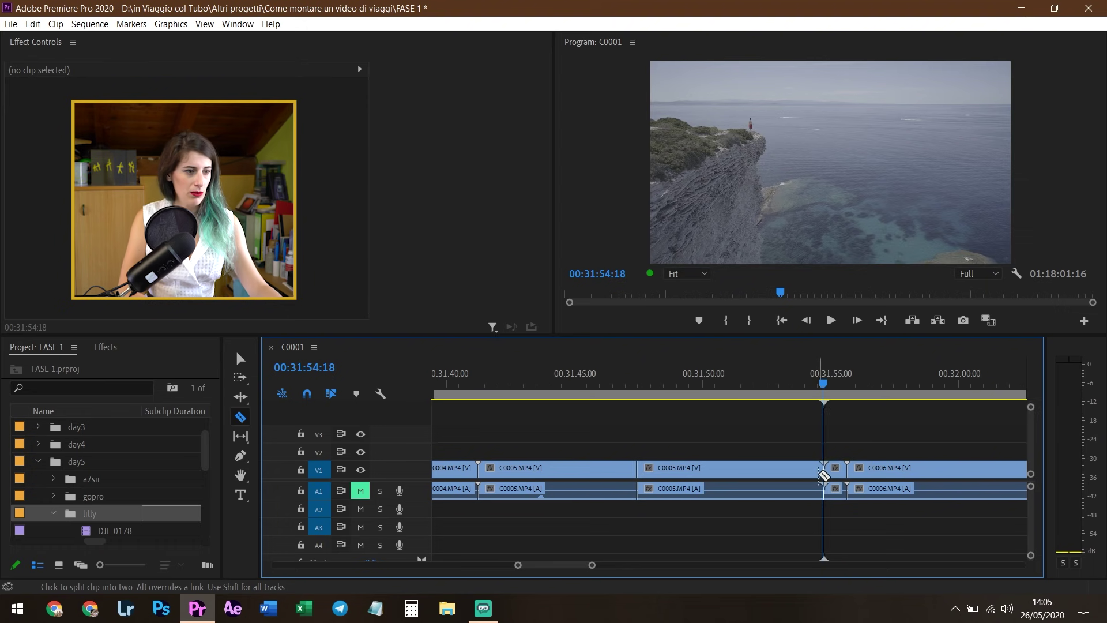
pyautogui.click(794, 464)
pyautogui.moveTo(795, 462); pyautogui.dragTo(794, 454)
pyautogui.moveTo(855, 396)
pyautogui.mouseDown()
pyautogui.moveTo(849, 388)
pyautogui.moveTo(930, 400)
pyautogui.moveTo(890, 398)
pyautogui.mouseUp()
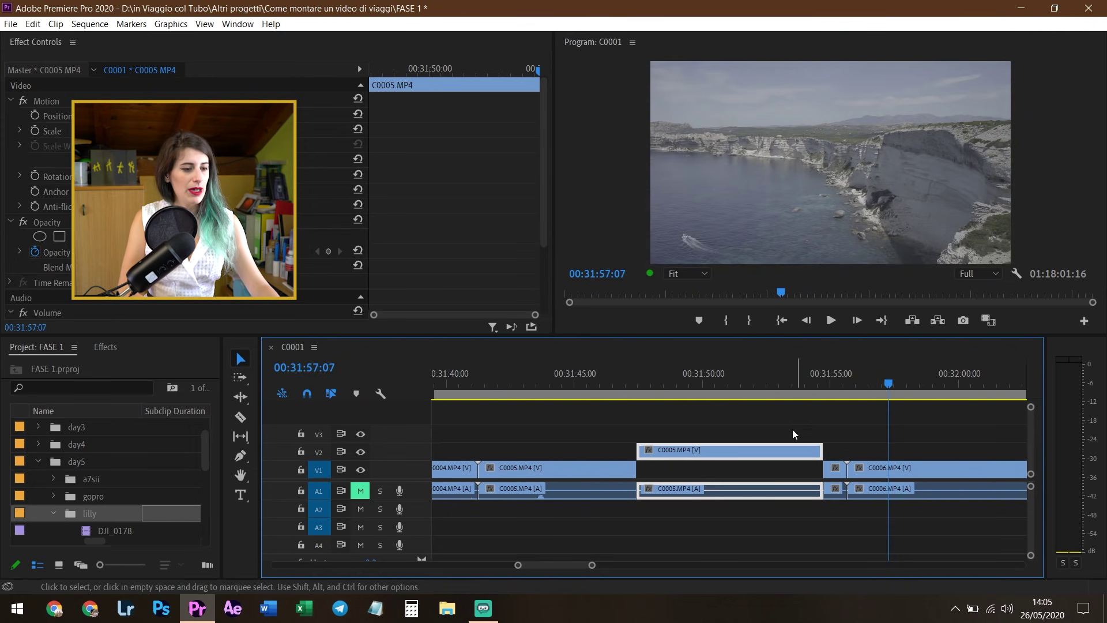
# Scrub into C0006 and lift its chosen section onto track V2.
pyautogui.press('-')
pyautogui.press('-')
pyautogui.moveTo(785, 384)
pyautogui.mouseDown()
pyautogui.moveTo(860, 410)
pyautogui.moveTo(818, 422)
pyautogui.mouseUp()
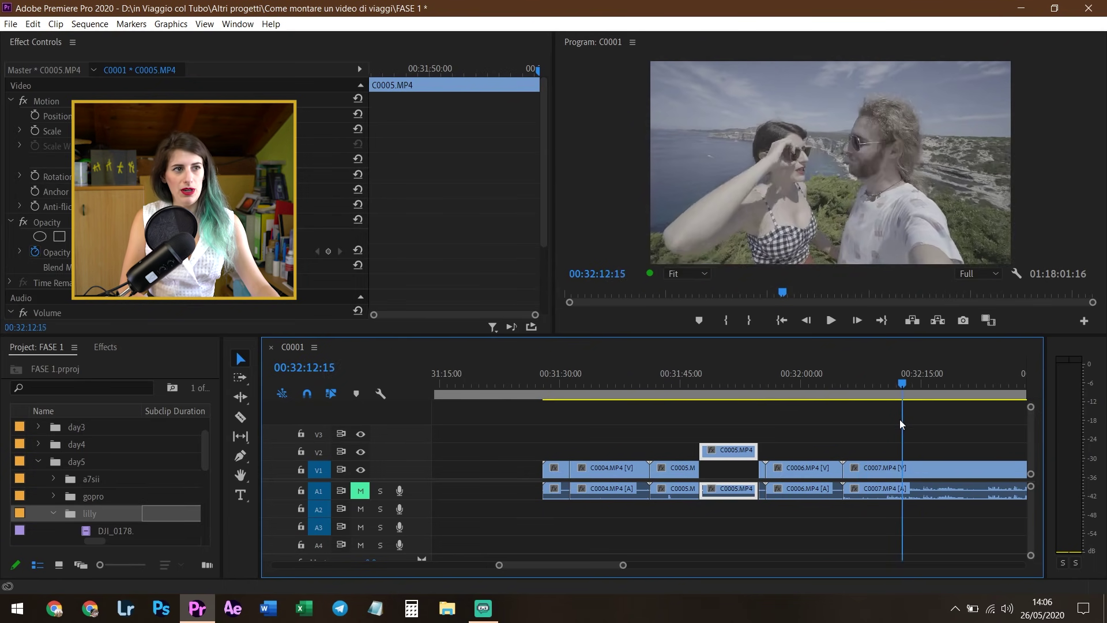
pyautogui.press('=')
pyautogui.moveTo(663, 469); pyautogui.dragTo(663, 451)
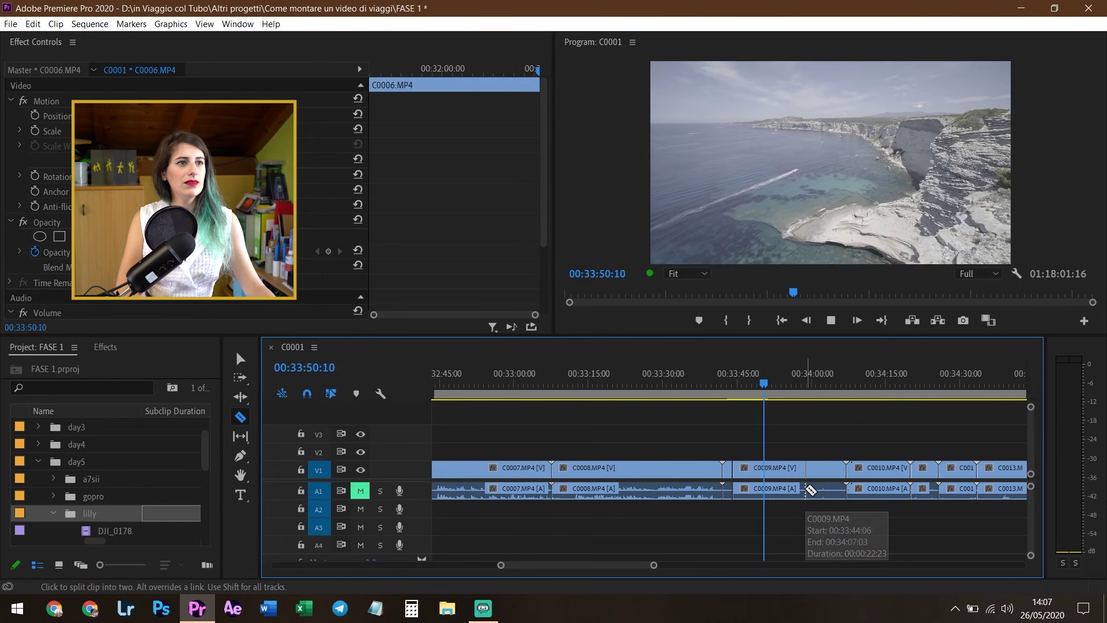
# Cut C0009 at the next cut point and lift the first piece onto track V2.
pyautogui.press('space')
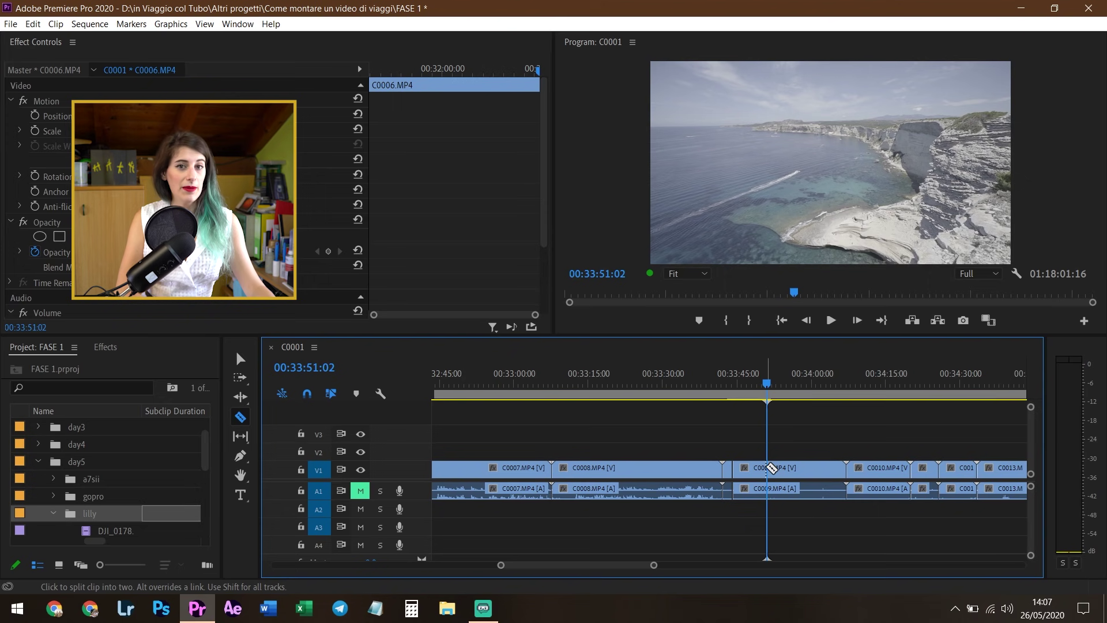
pyautogui.click(766, 468)
pyautogui.press('v')
pyautogui.moveTo(740, 468); pyautogui.dragTo(744, 450)
# Delete the leftover V1 and A1 clips and ripple-delete the remaining gap on V1.
pyautogui.press('-')
pyautogui.moveTo(871, 471); pyautogui.dragTo(661, 472)
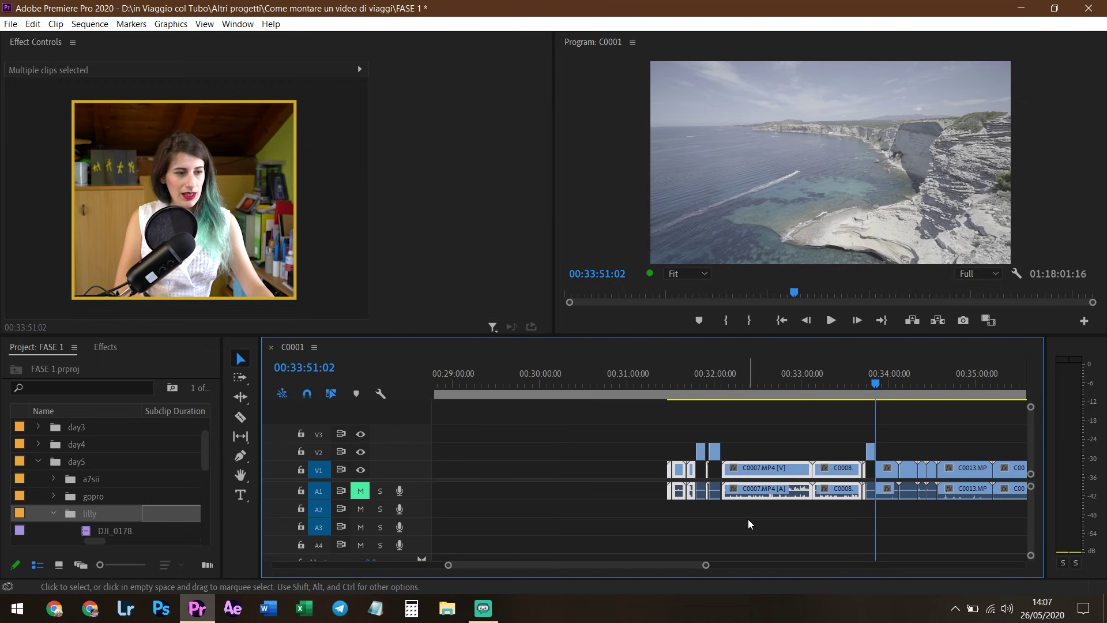
pyautogui.press('Delete')
pyautogui.click(708, 454)
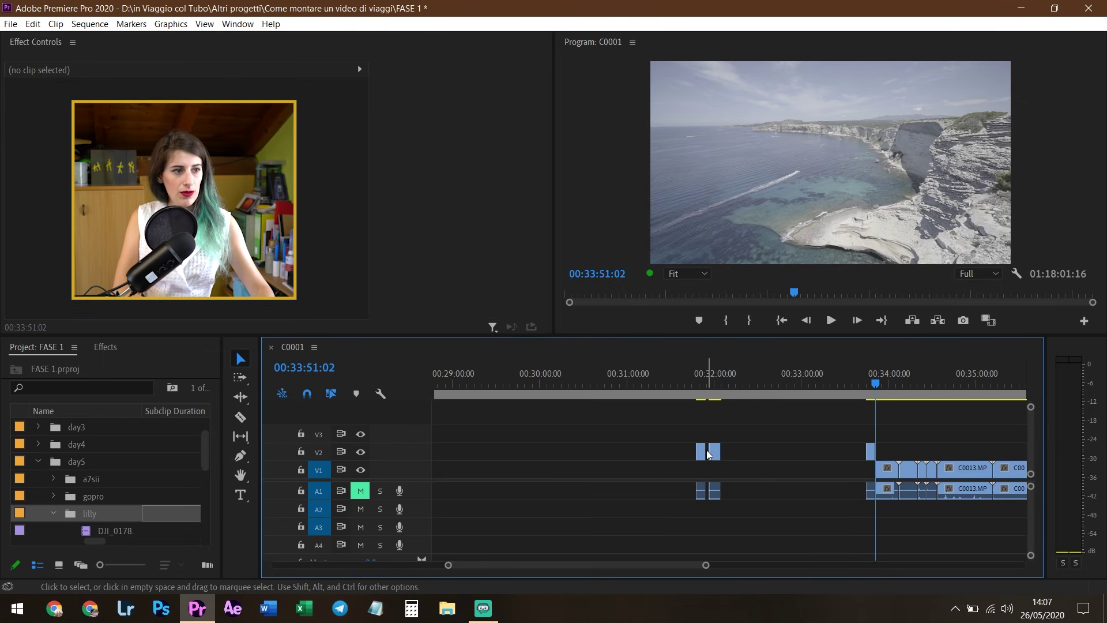
pyautogui.click(767, 445)
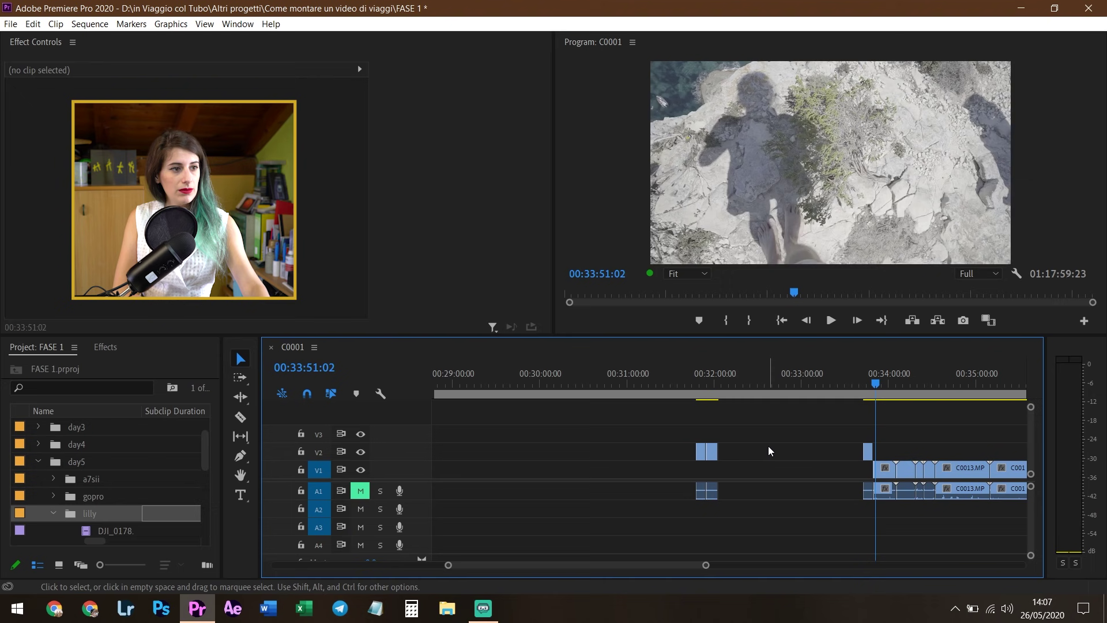
pyautogui.press('Delete')
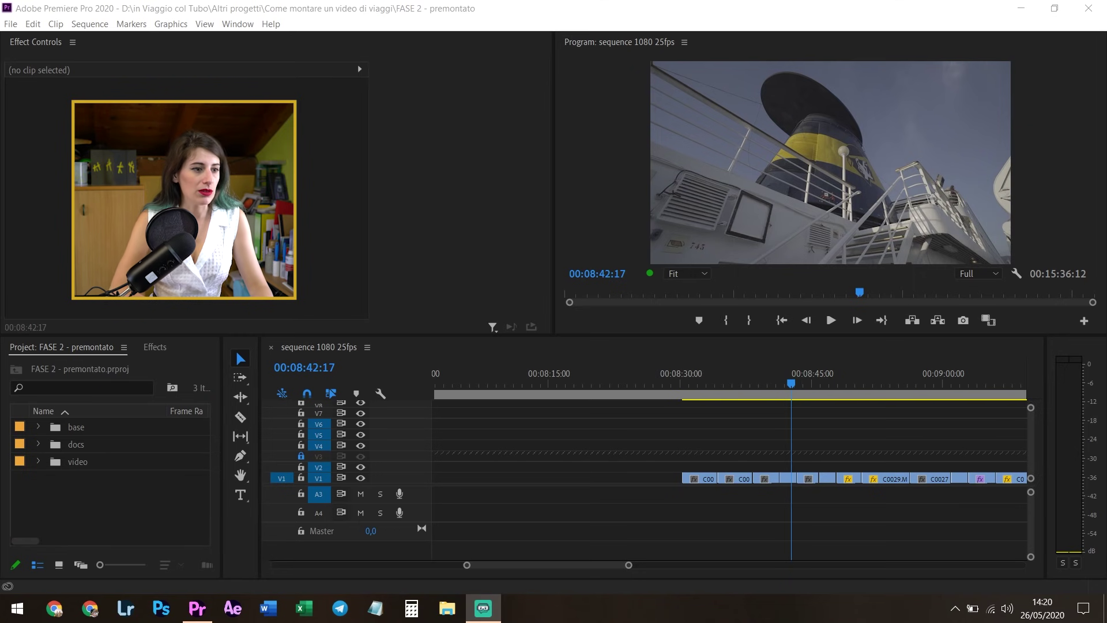
# Replay the ferry ramp footage from 08:30, then fit the whole sequence in the timeline.
pyautogui.keyDown('alt'); pyautogui.scroll(-10, 733, 494); pyautogui.keyUp('alt')
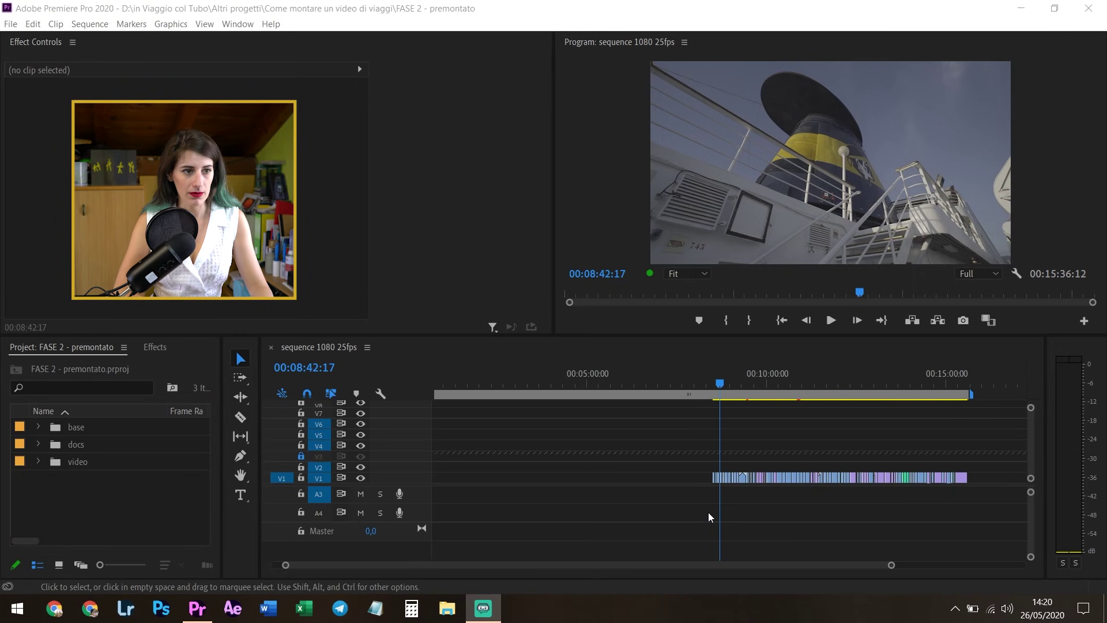
pyautogui.keyDown('alt'); pyautogui.scroll(-2, 710, 517); pyautogui.keyUp('alt')
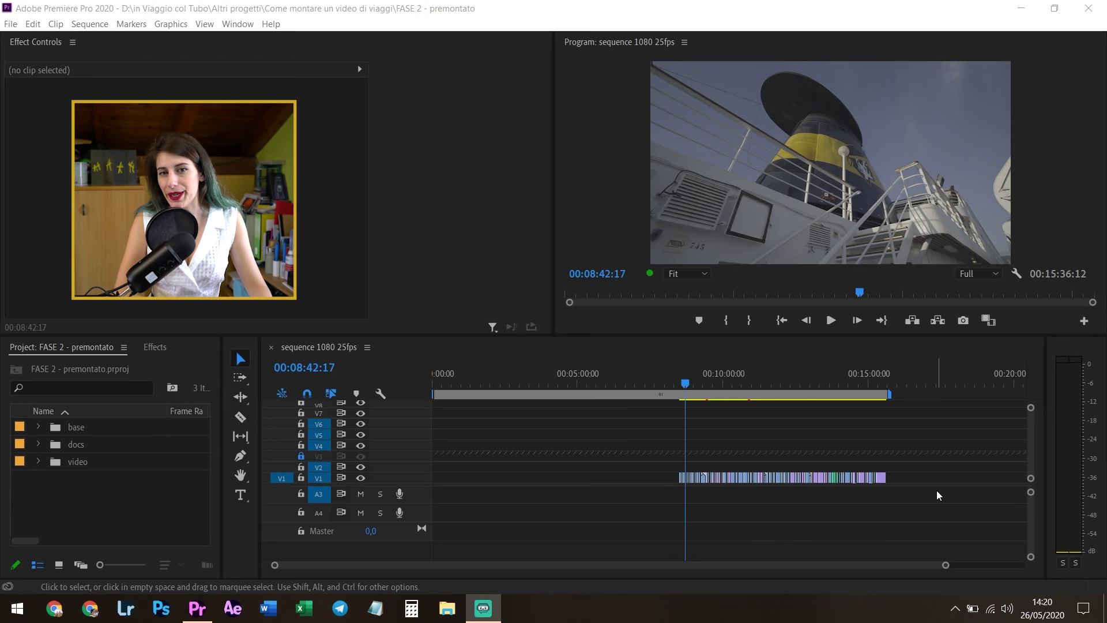
pyautogui.keyDown('alt'); pyautogui.scroll(2, 686, 452); pyautogui.keyUp('alt')
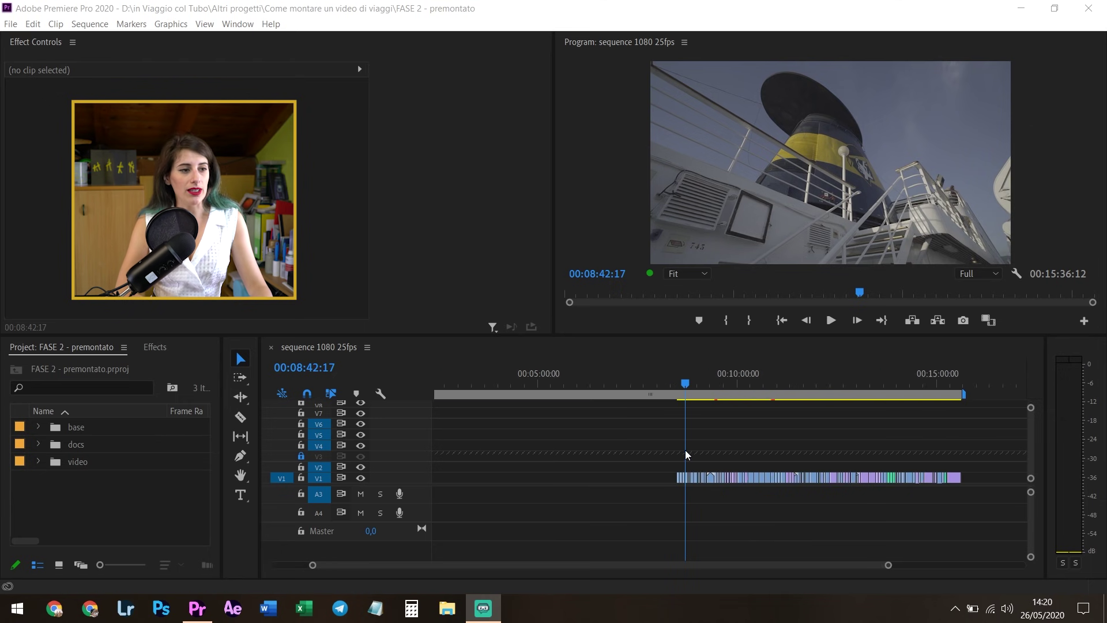
pyautogui.keyDown('alt'); pyautogui.scroll(4, 663, 469); pyautogui.keyUp('alt')
pyautogui.keyDown('alt'); pyautogui.scroll(4, 760, 487); pyautogui.keyUp('alt')
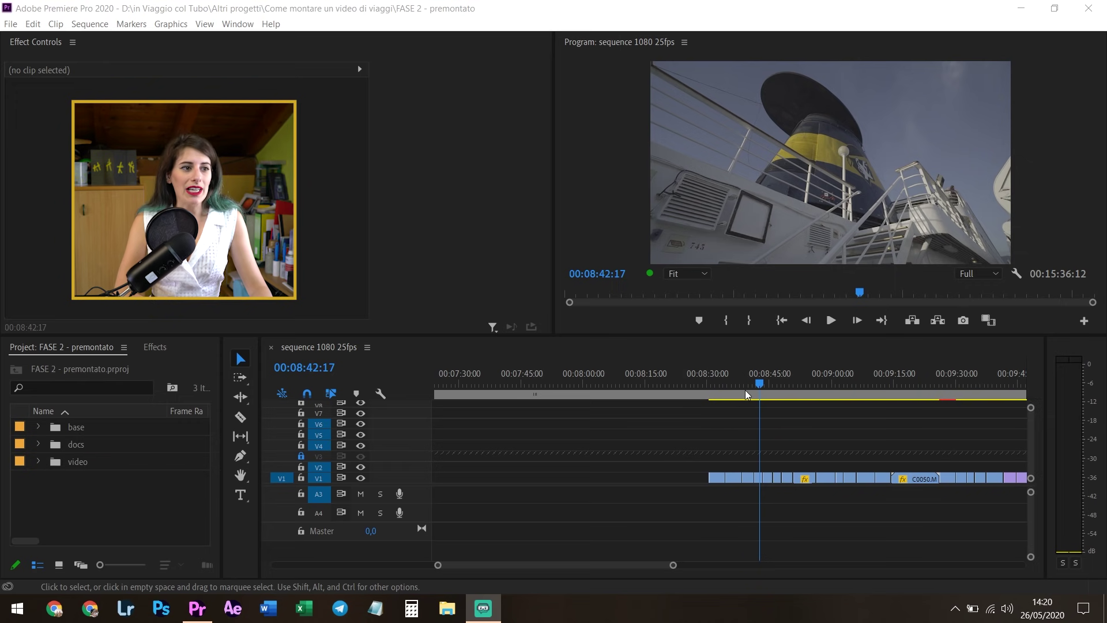
pyautogui.moveTo(750, 395); pyautogui.dragTo(722, 397)
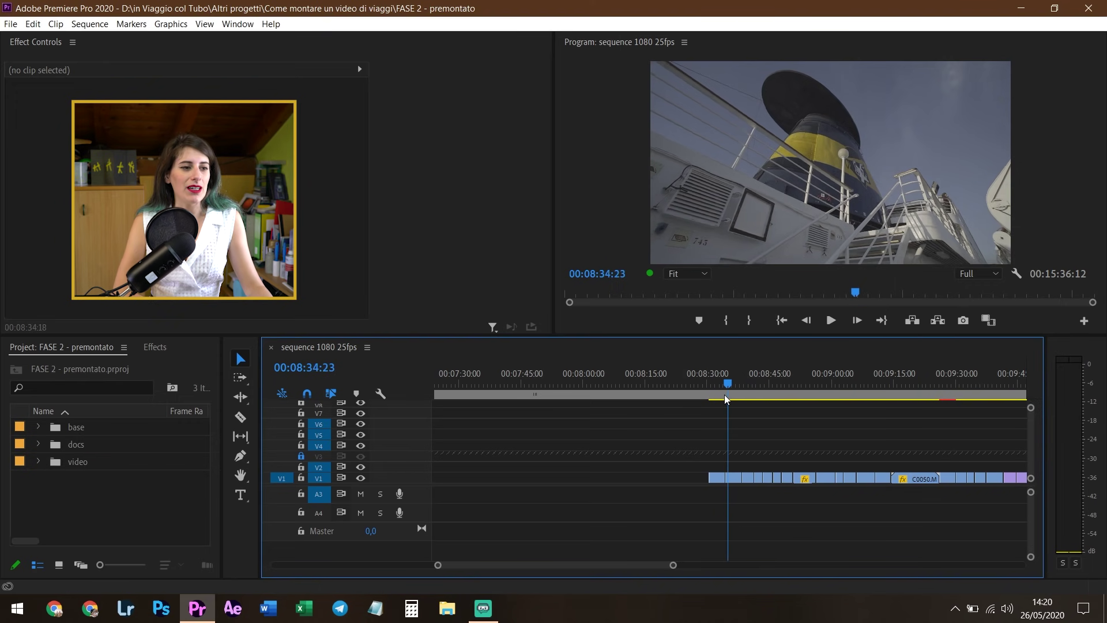
pyautogui.click(711, 398)
pyautogui.press('space')
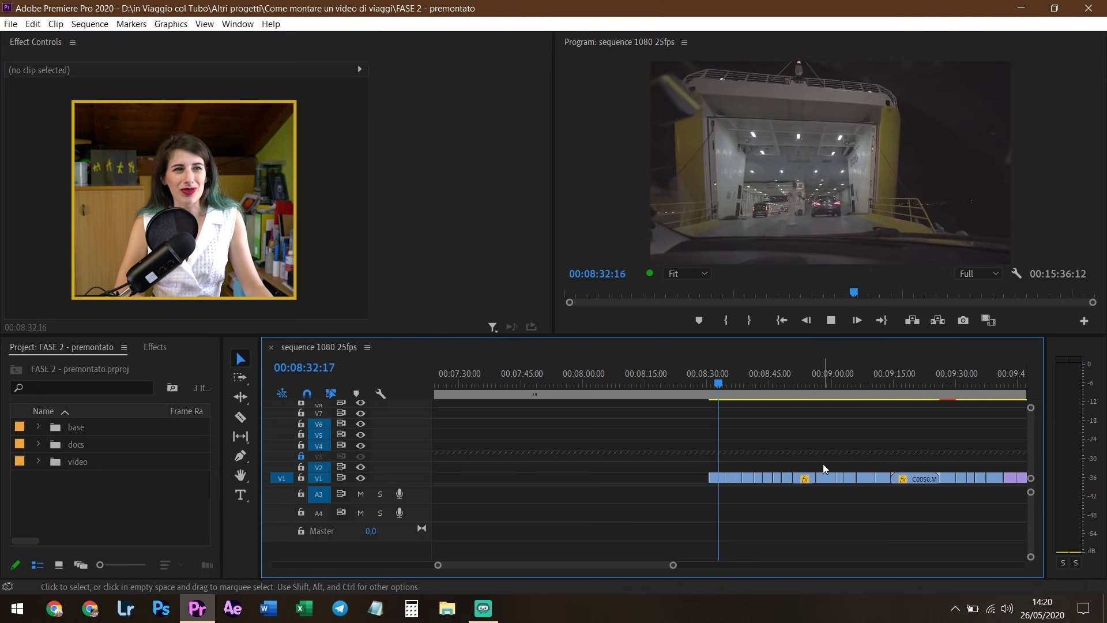
pyautogui.press('space')
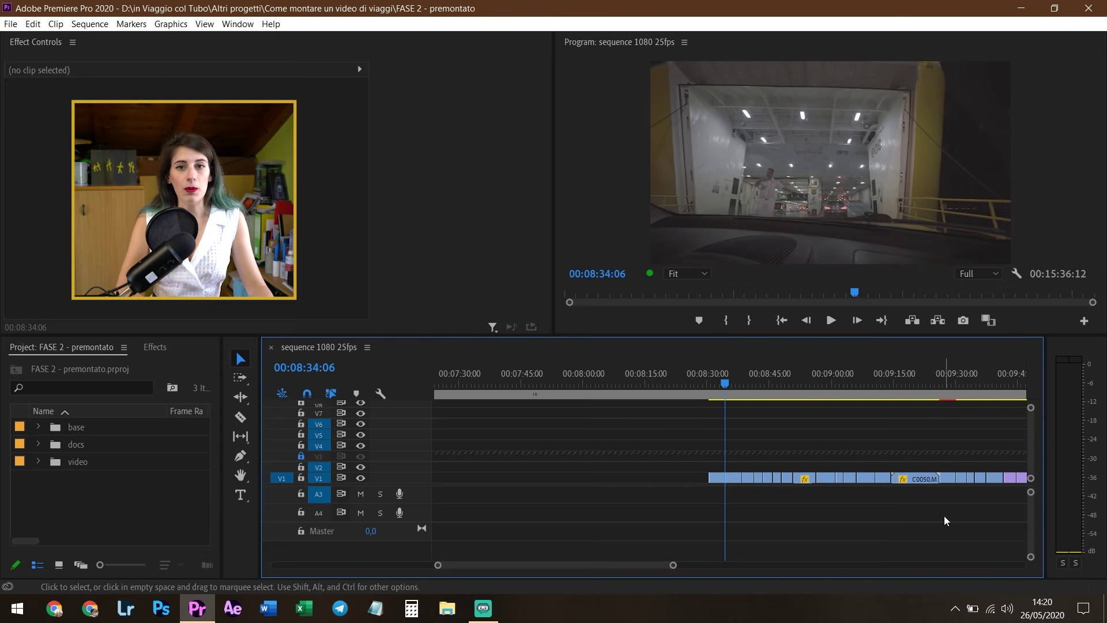
pyautogui.press('\\')
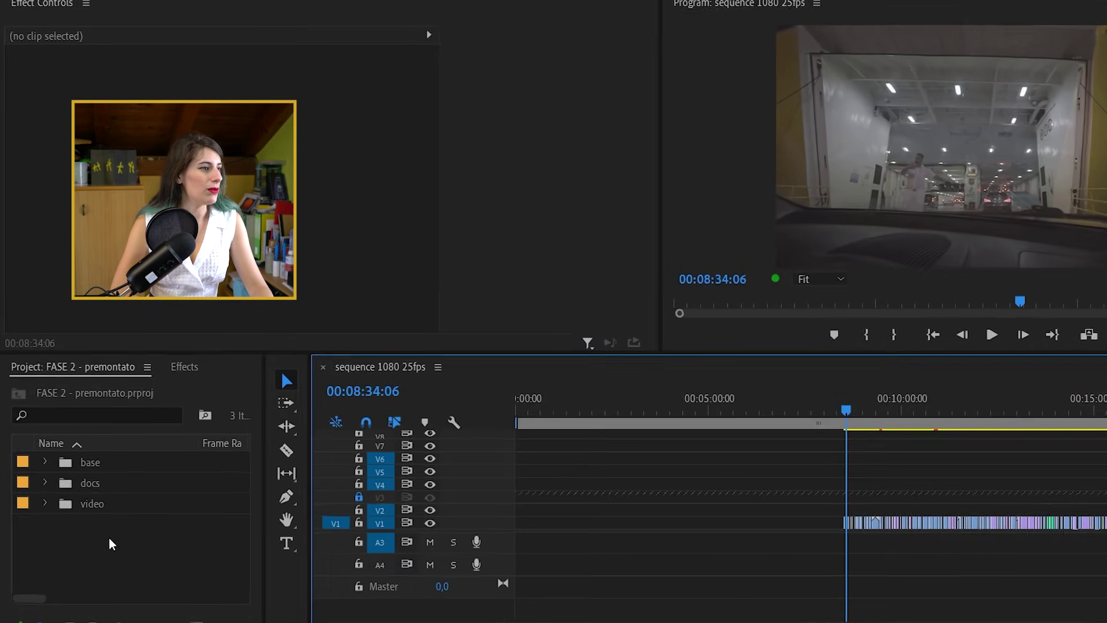
# Create a default 1920×1080 colour matte named 'nave' and drag it toward the sequence.
pyautogui.rightClick(92, 489)
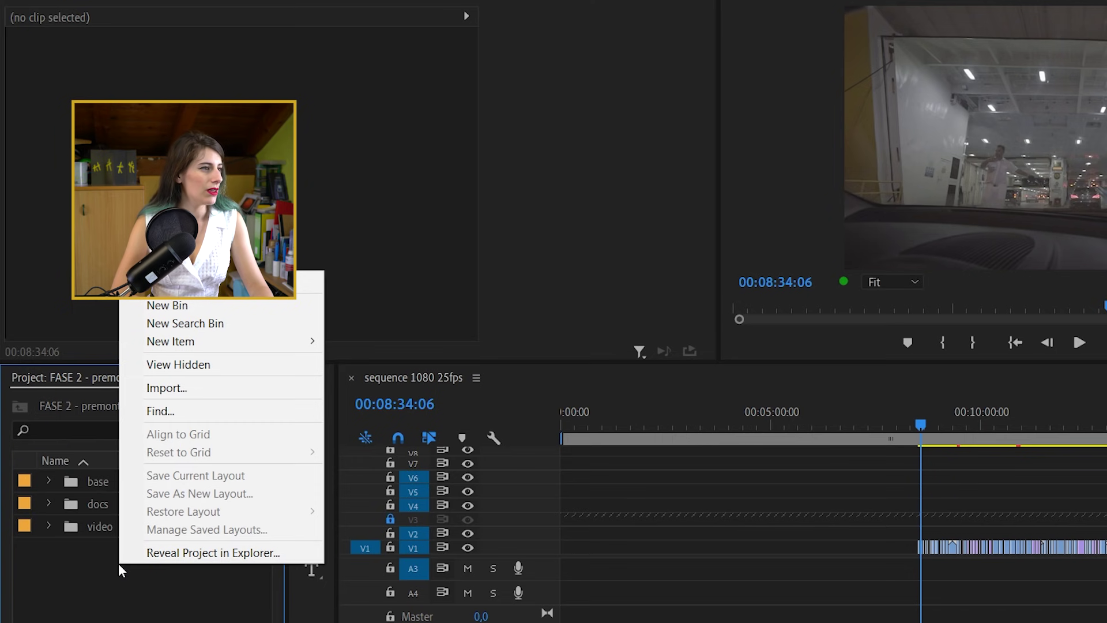
pyautogui.moveTo(228, 343)
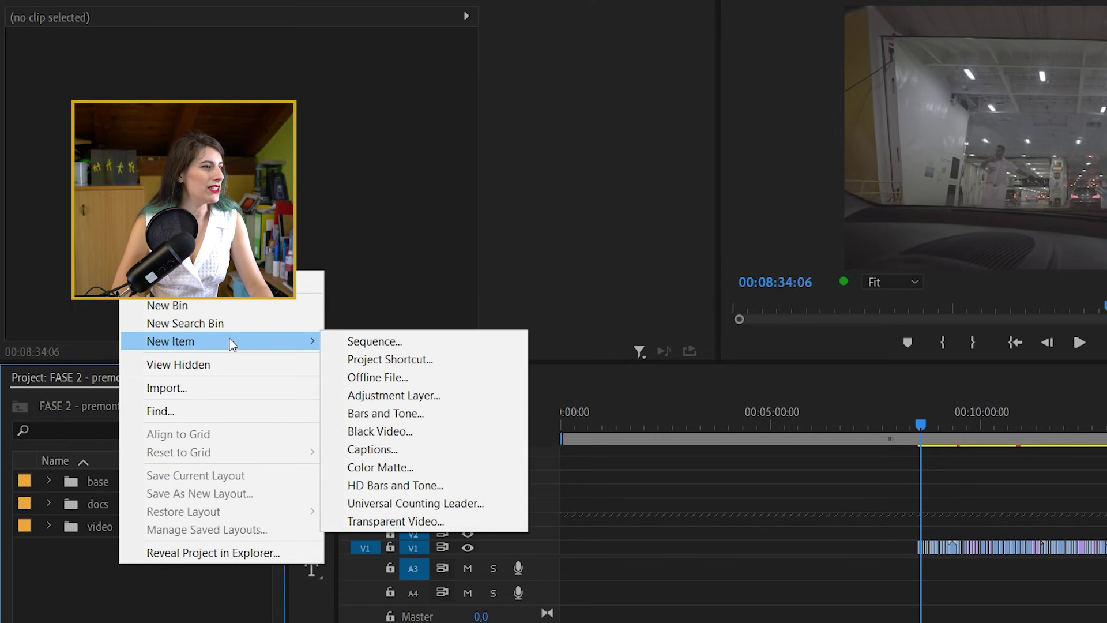
pyautogui.click(433, 468)
pyautogui.click(741, 387)
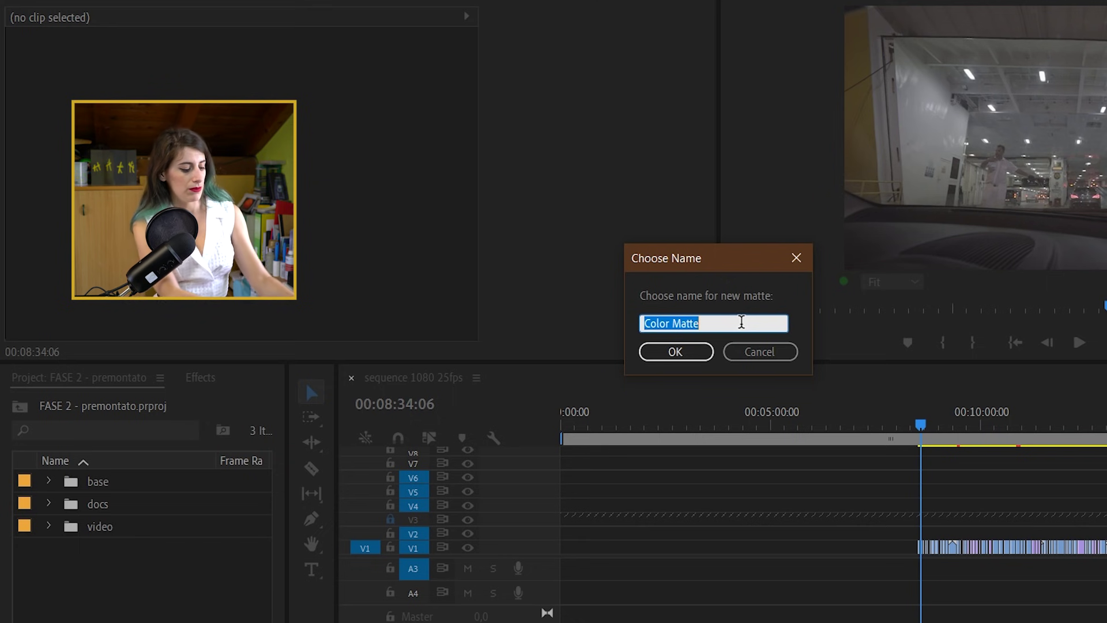
pyautogui.write('na')
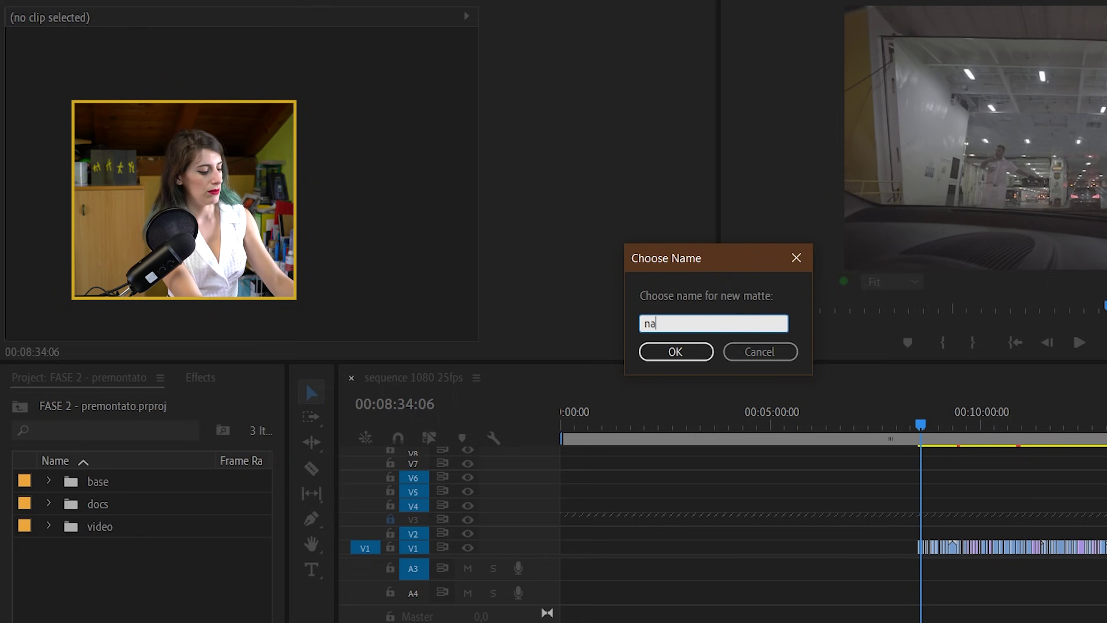
pyautogui.write('ve')
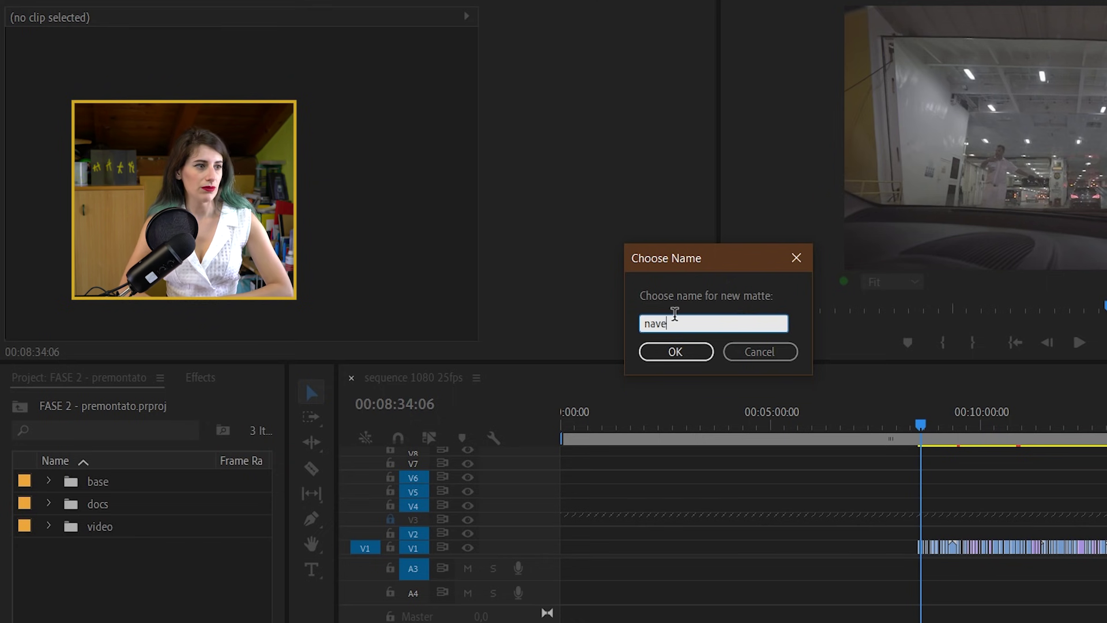
pyautogui.click(690, 357)
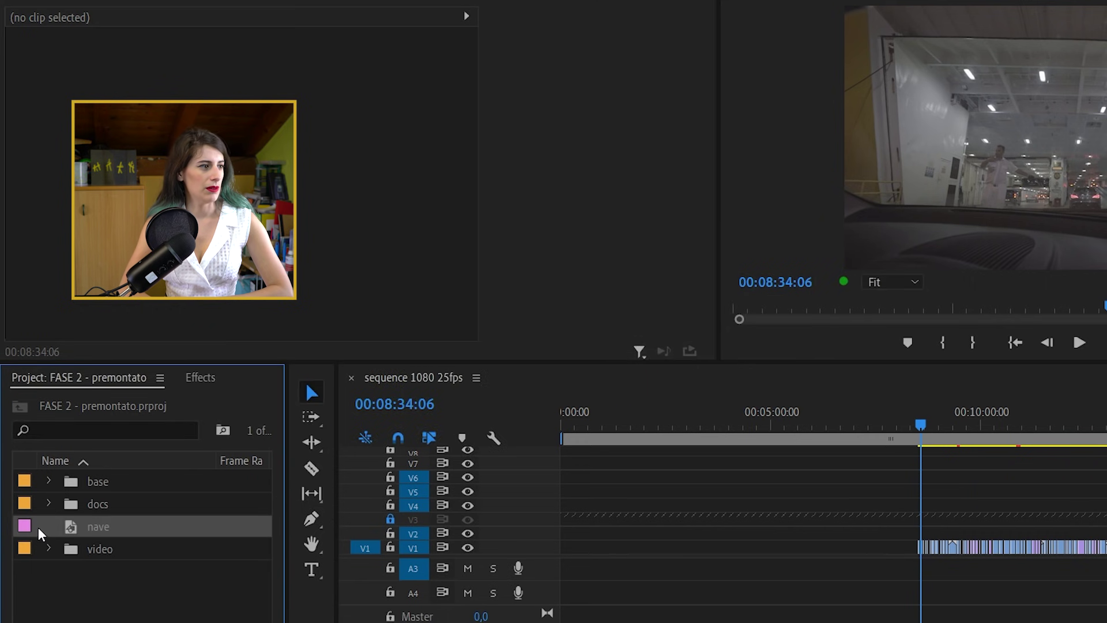
pyautogui.moveTo(40, 527); pyautogui.dragTo(594, 531)
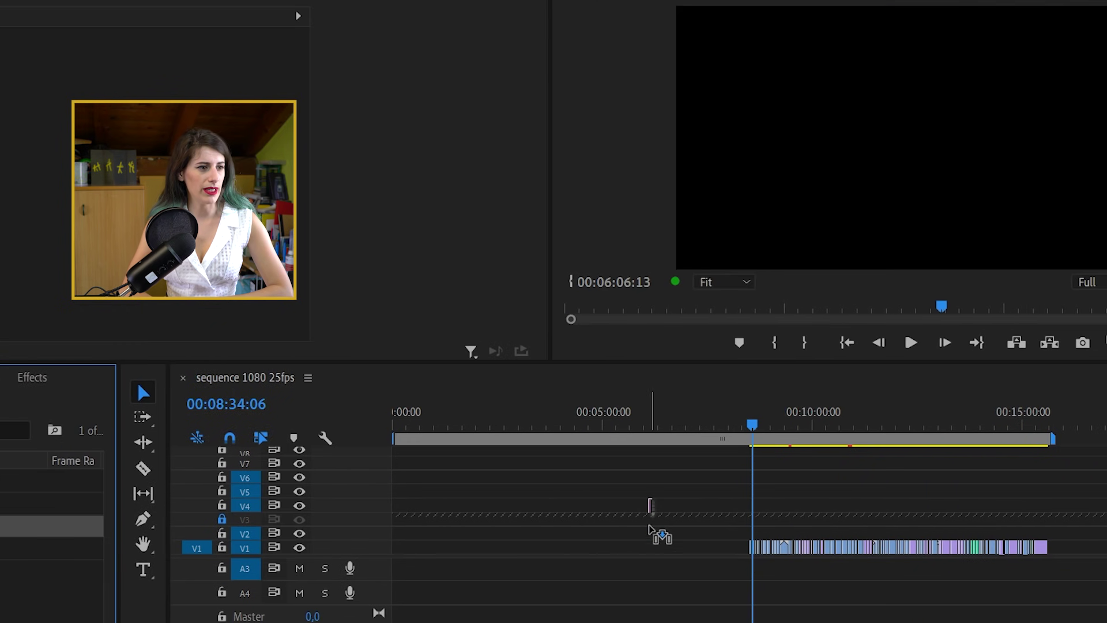
# Place the nave matte on V2 around 06:00, extend it to about 06:50, and slide a short clip under it.
pyautogui.moveTo(650, 531); pyautogui.dragTo(651, 531)
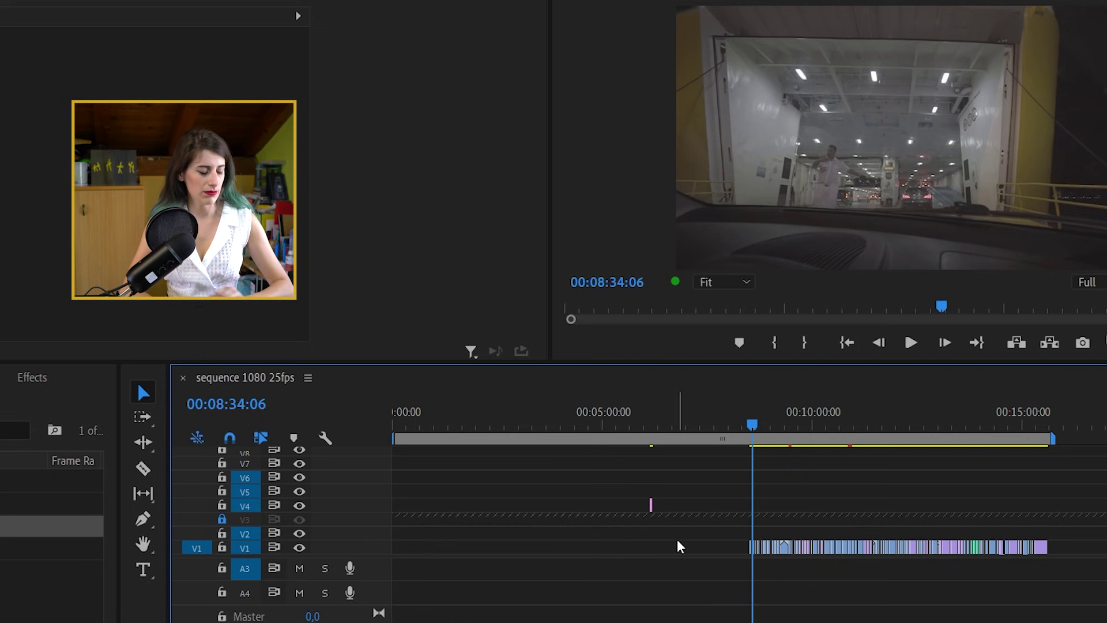
pyautogui.scroll(3, 634, 527)
pyautogui.scroll(3, 663, 512)
pyautogui.scroll(2, 686, 513)
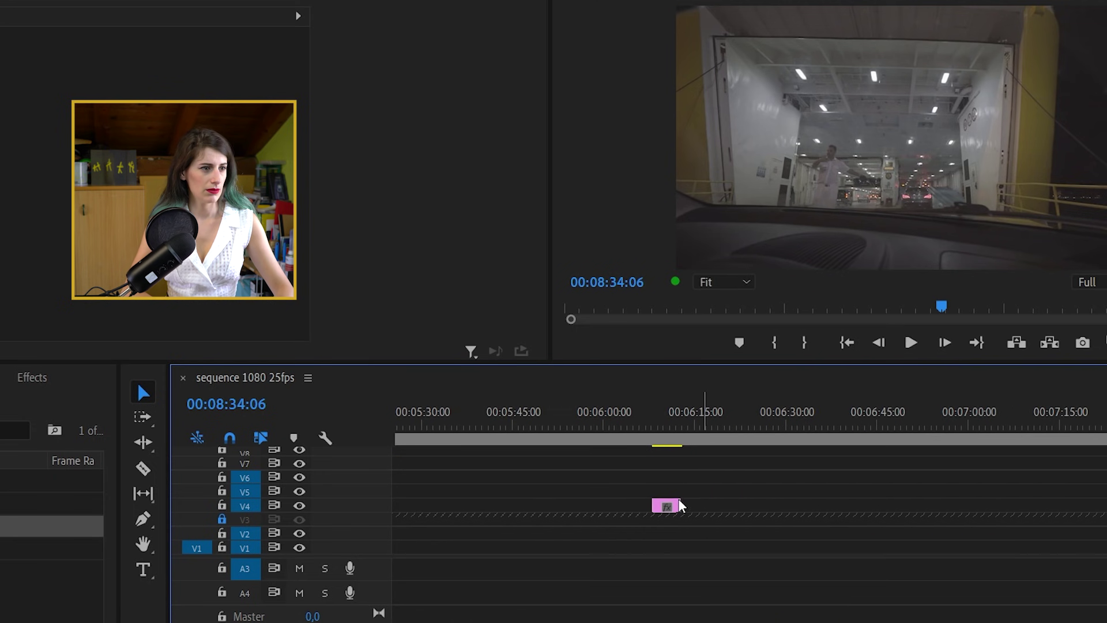
pyautogui.moveTo(830, 510); pyautogui.dragTo(838, 511)
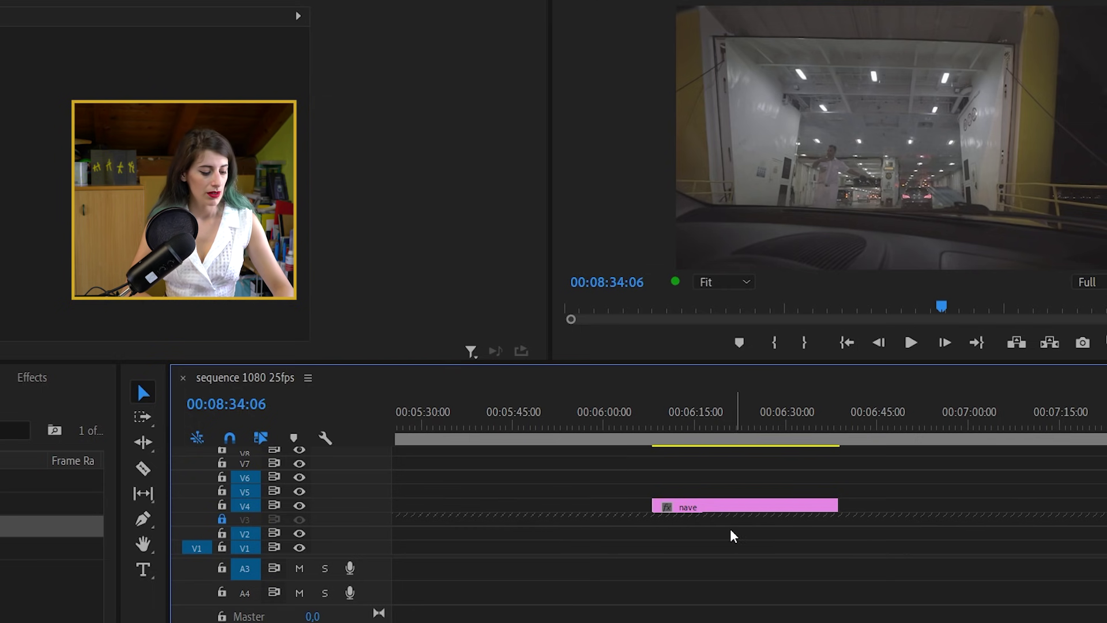
pyautogui.scroll(-3, 709, 527)
pyautogui.scroll(-2, 705, 526)
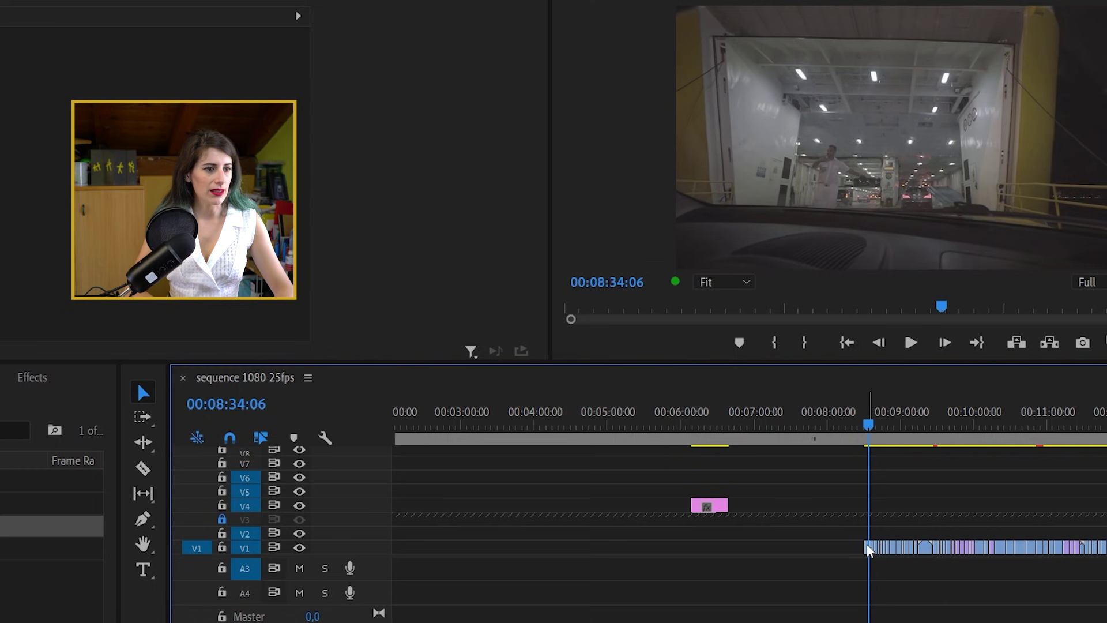
pyautogui.moveTo(867, 550); pyautogui.dragTo(692, 548)
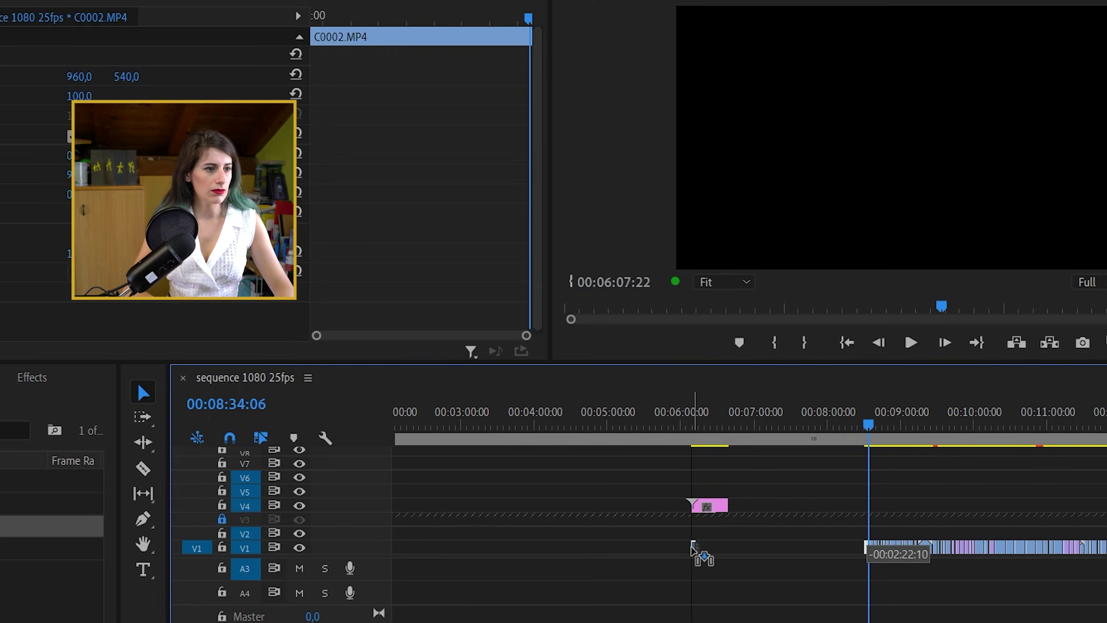
pyautogui.moveTo(715, 510); pyautogui.dragTo(715, 538)
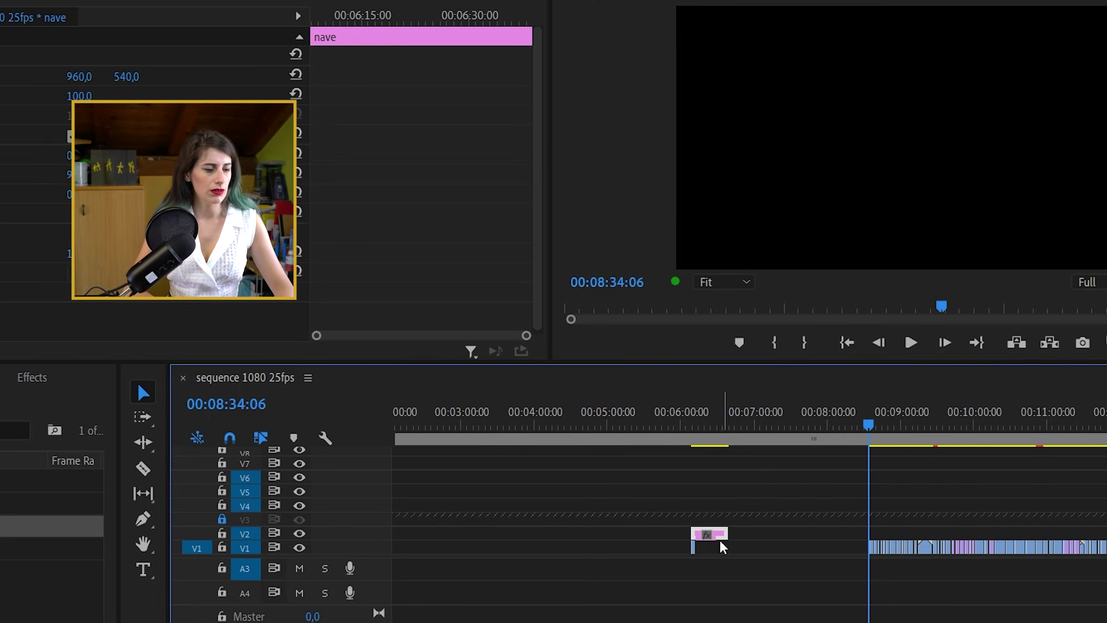
# Move clips C0004 (to about 07:50), C0009 and C0011 earlier on V1.
pyautogui.scroll(2, 723, 542)
pyautogui.click(1043, 427)
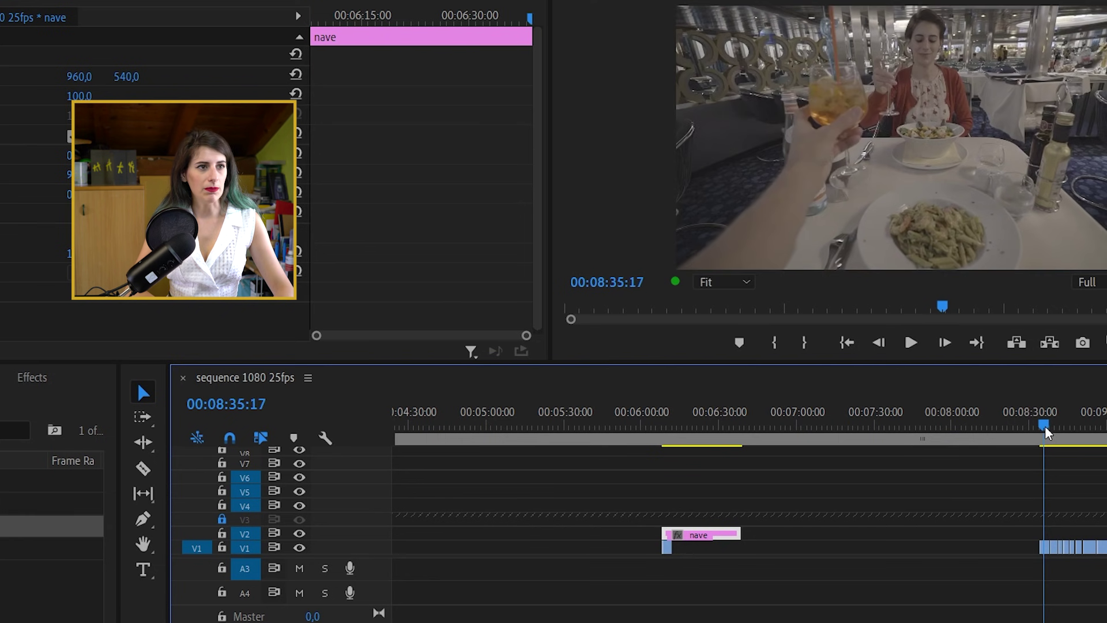
pyautogui.moveTo(1043, 551); pyautogui.dragTo(921, 549)
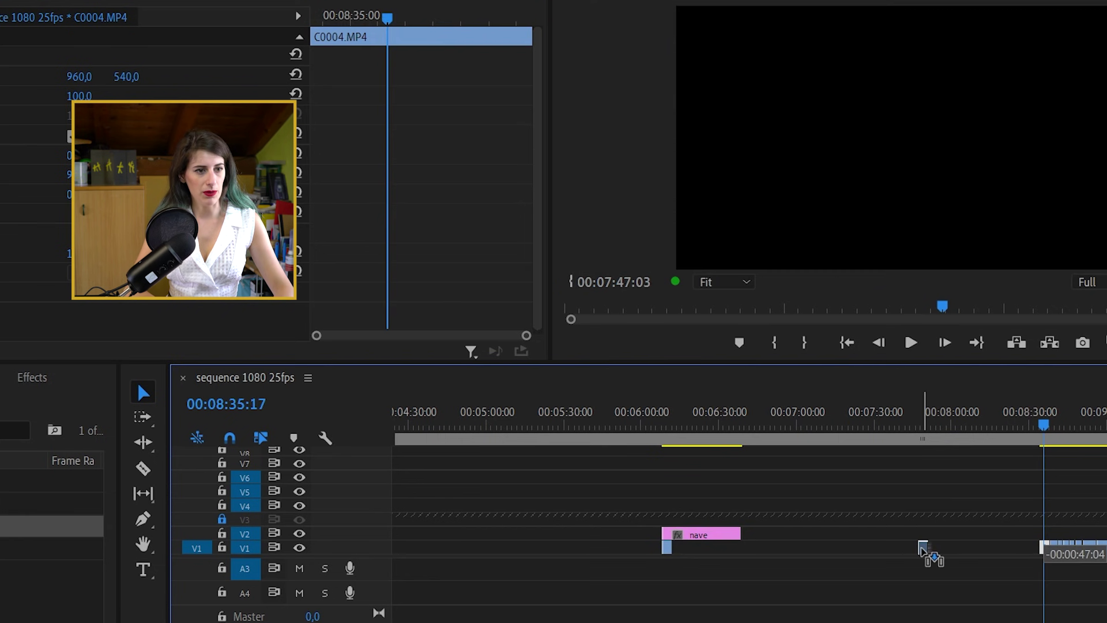
pyautogui.click(1048, 428)
pyautogui.moveTo(1050, 428); pyautogui.dragTo(1053, 430)
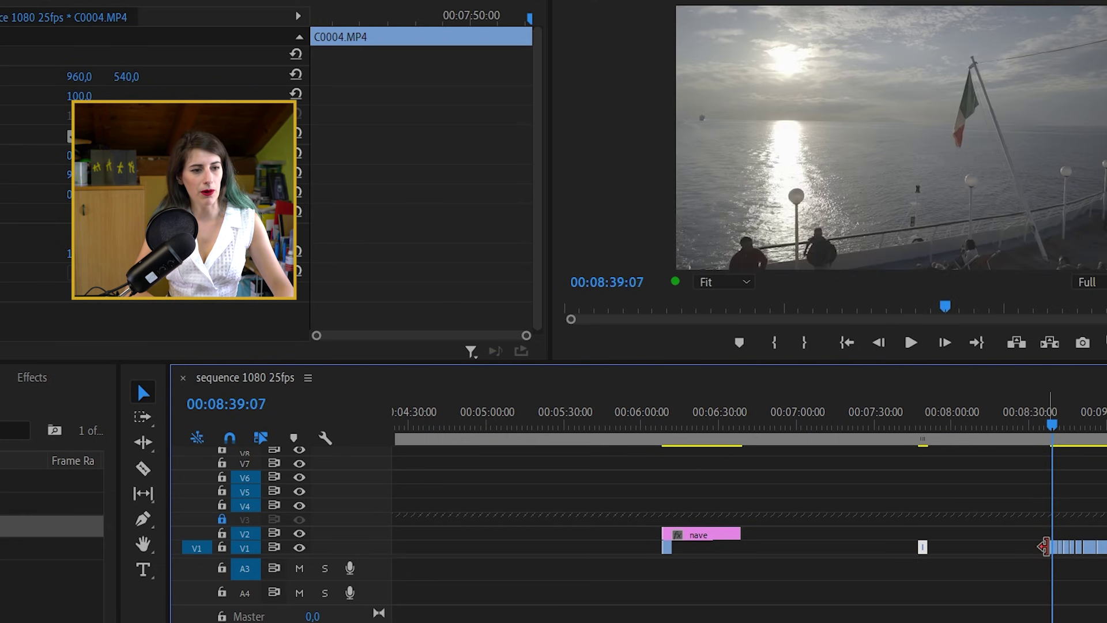
pyautogui.moveTo(1060, 554)
pyautogui.mouseDown()
pyautogui.moveTo(679, 555)
pyautogui.moveTo(1063, 552)
pyautogui.mouseUp()
pyautogui.press('Down')
pyautogui.press('Down')
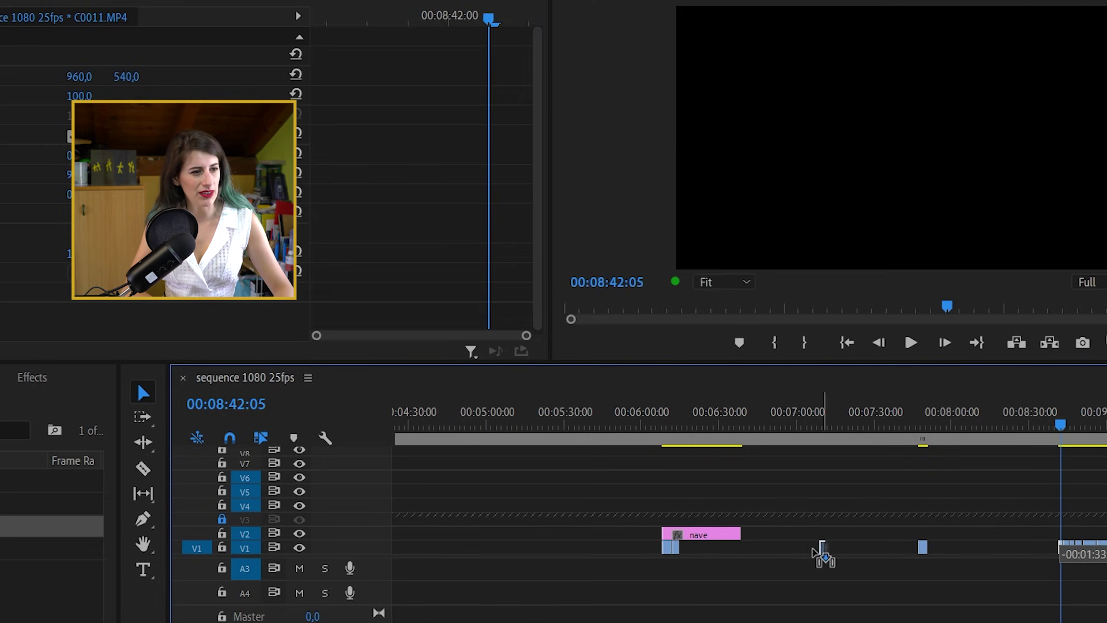
pyautogui.moveTo(1062, 552); pyautogui.dragTo(1063, 552)
pyautogui.click(1064, 428)
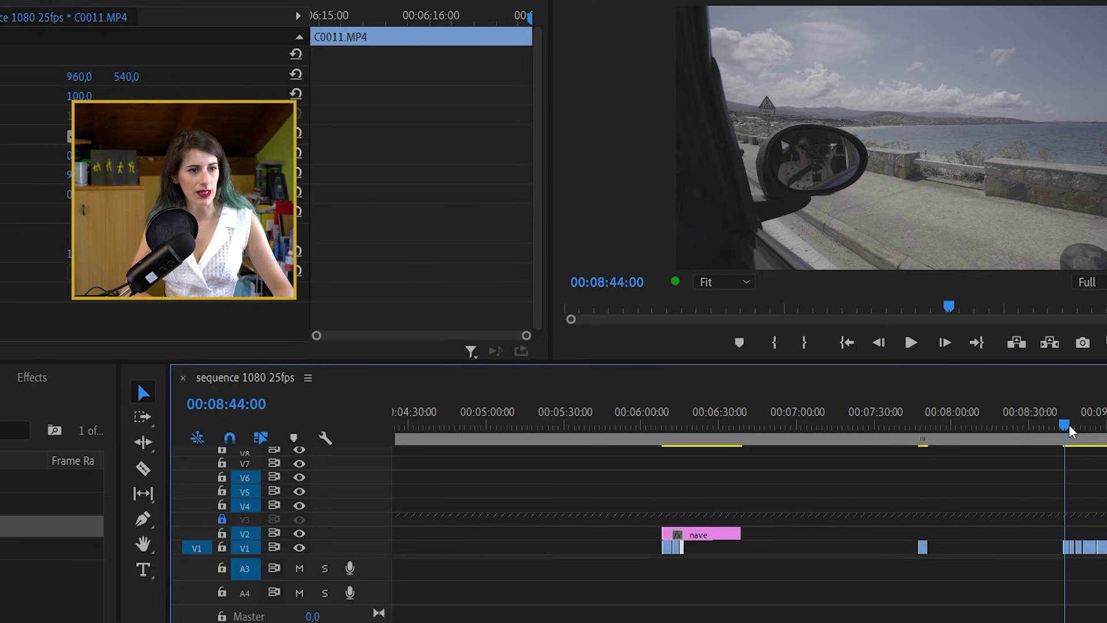
# Make a dark red colour matte 'macchina' with default video settings and drop it on V2 at 07:17.
pyautogui.rightClick(81, 582)
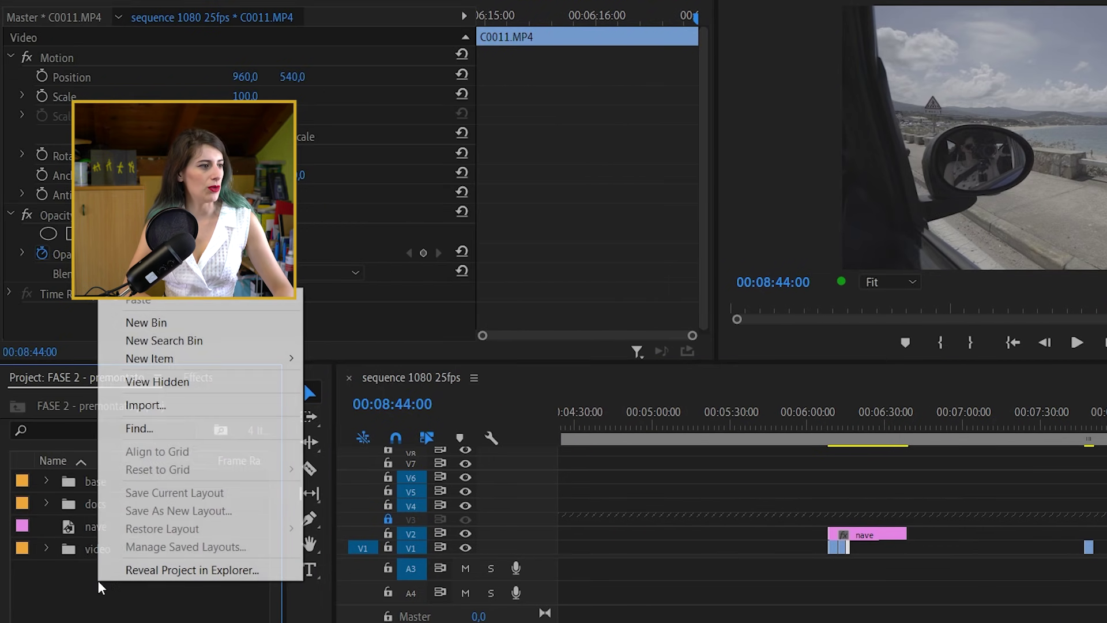
pyautogui.moveTo(174, 359)
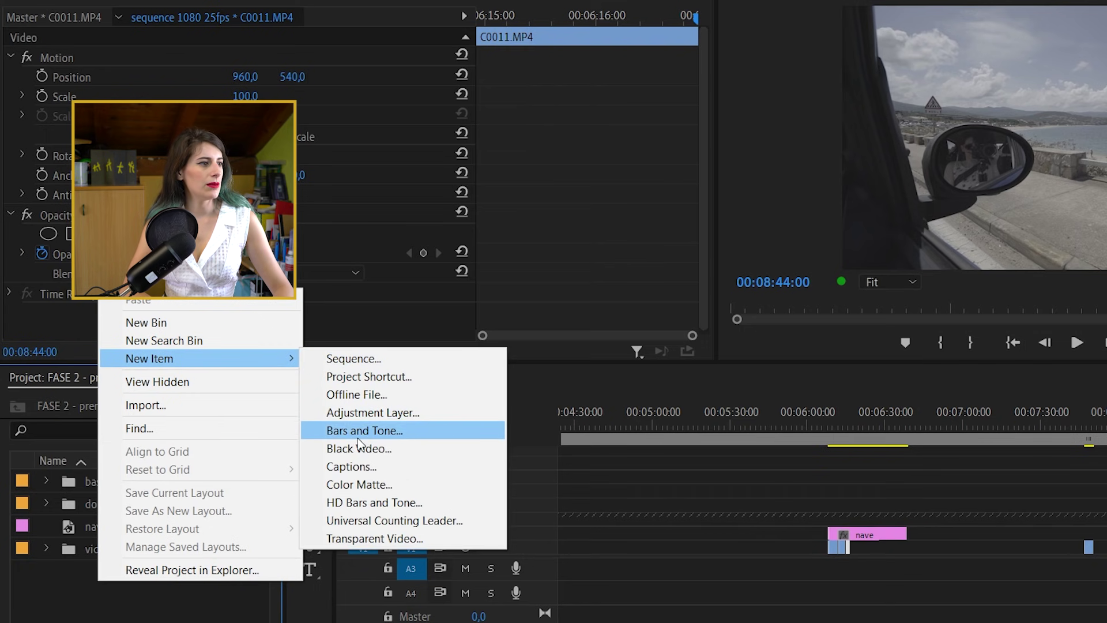
pyautogui.click(363, 485)
pyautogui.click(747, 385)
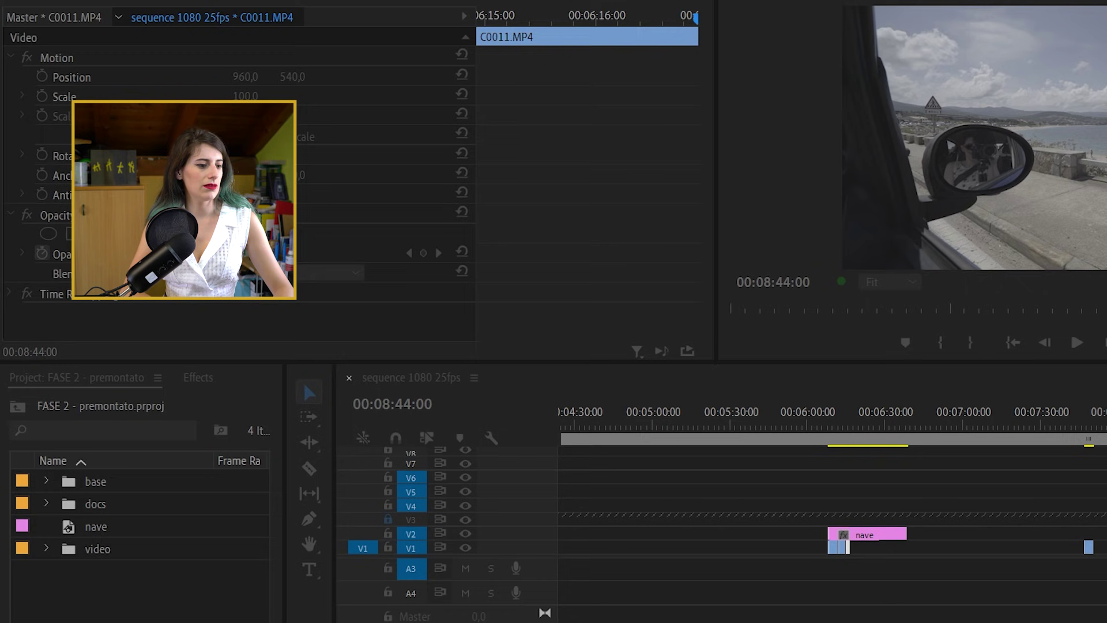
pyautogui.click(689, 344)
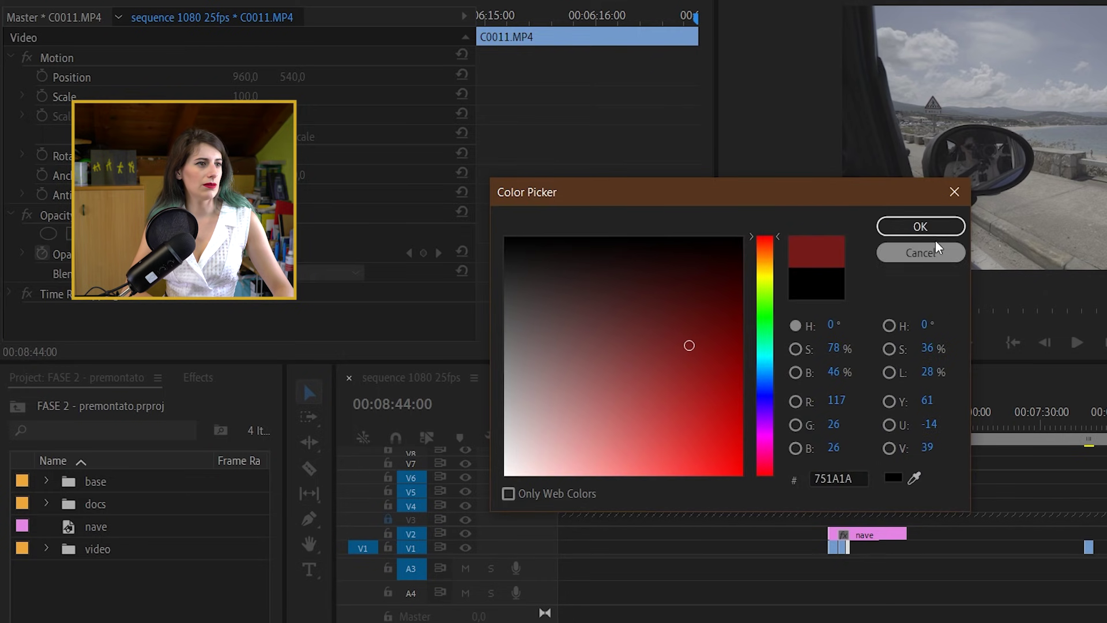
pyautogui.click(920, 226)
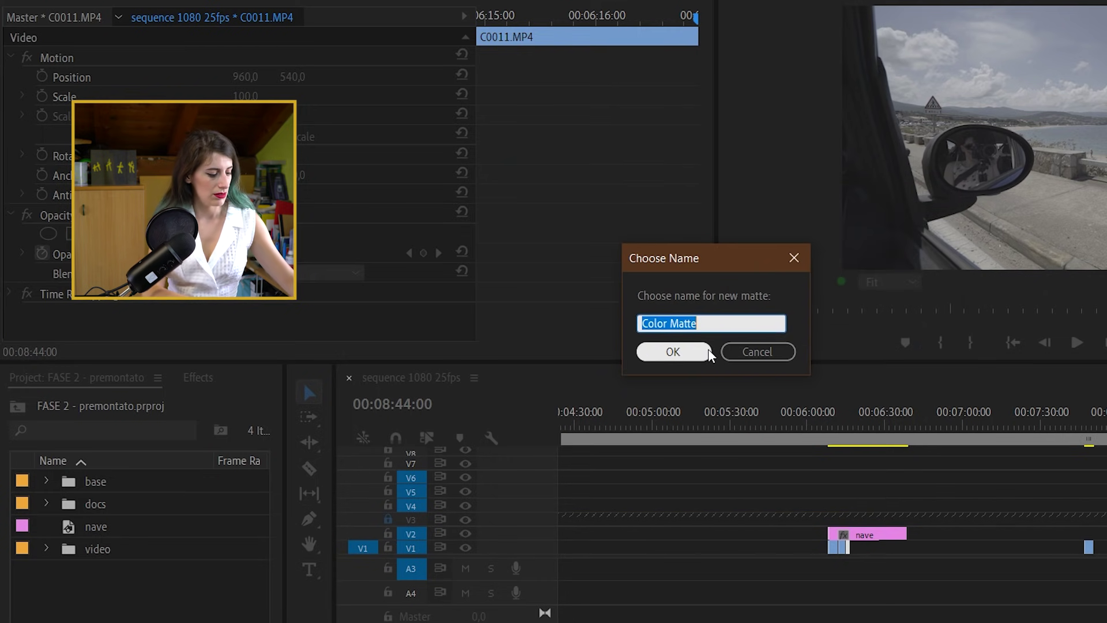
pyautogui.write('macchina')
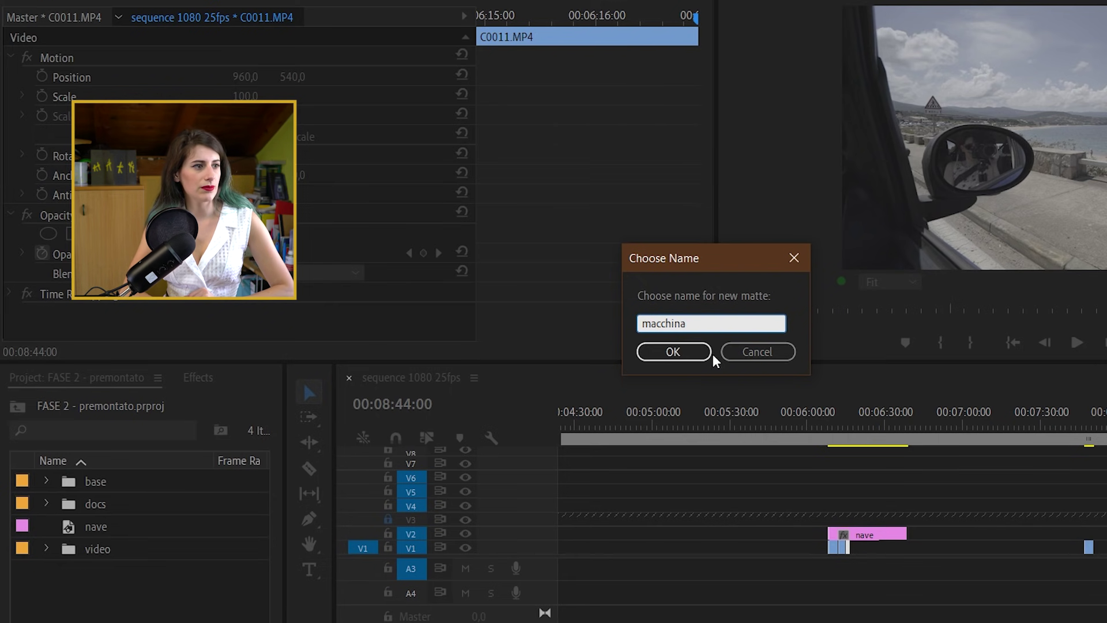
pyautogui.click(699, 353)
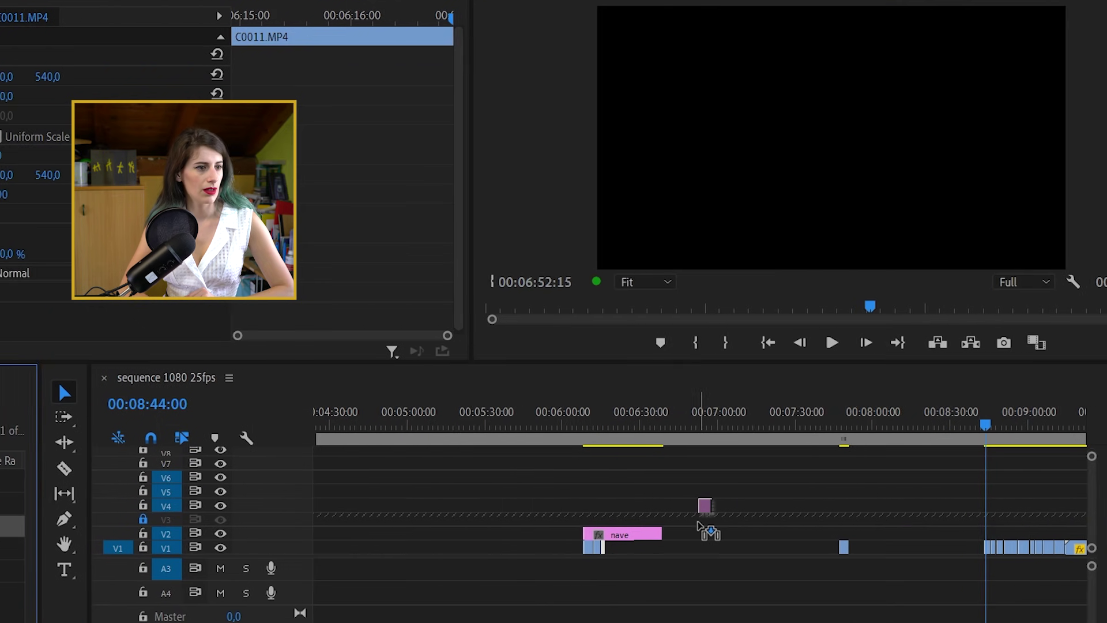
pyautogui.moveTo(107, 526)
pyautogui.mouseDown()
pyautogui.moveTo(875, 534)
pyautogui.moveTo(518, 547)
pyautogui.mouseUp()
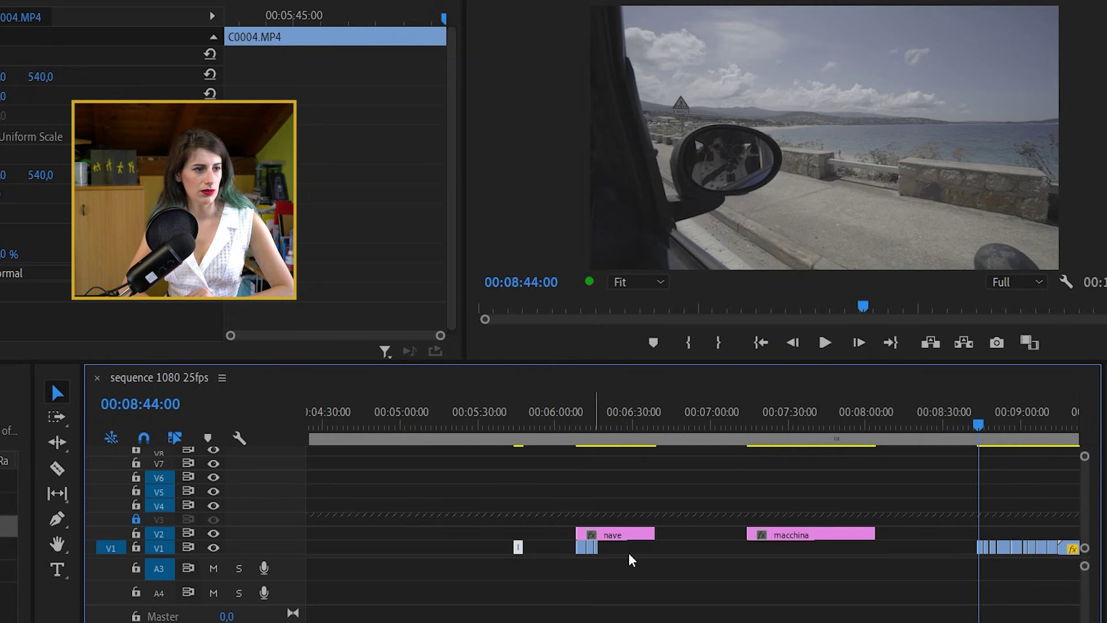
# Slide C0020 and the following short car clips left on V1 to start under the macchina matte, around 07:14.
pyautogui.moveTo(982, 548); pyautogui.dragTo(749, 546)
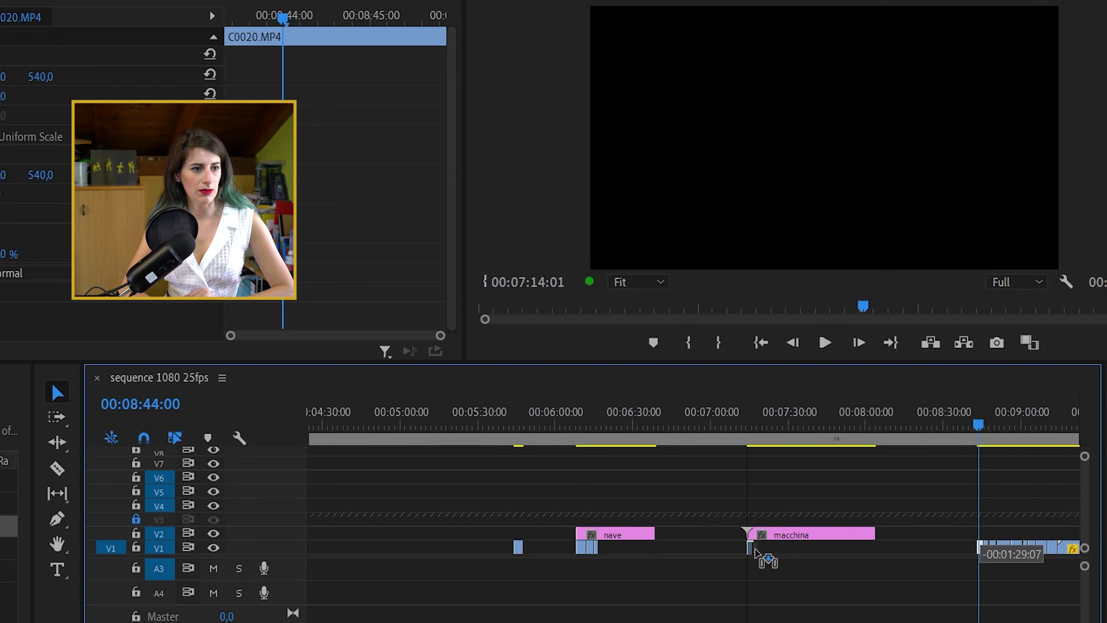
pyautogui.click(988, 429)
pyautogui.moveTo(989, 435); pyautogui.dragTo(986, 438)
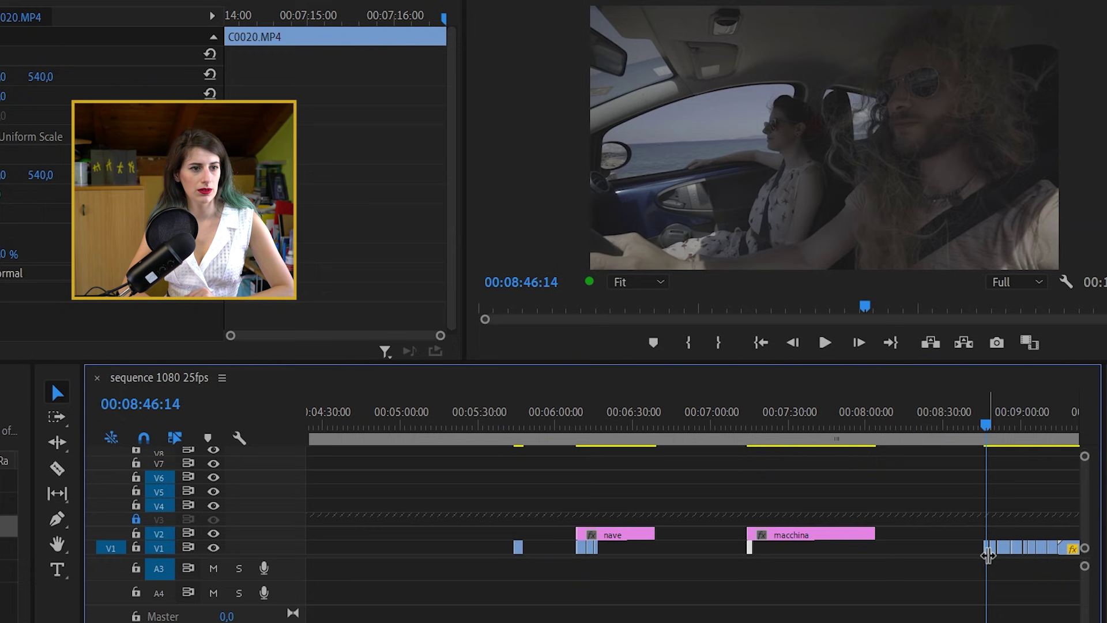
pyautogui.moveTo(988, 548); pyautogui.dragTo(758, 548)
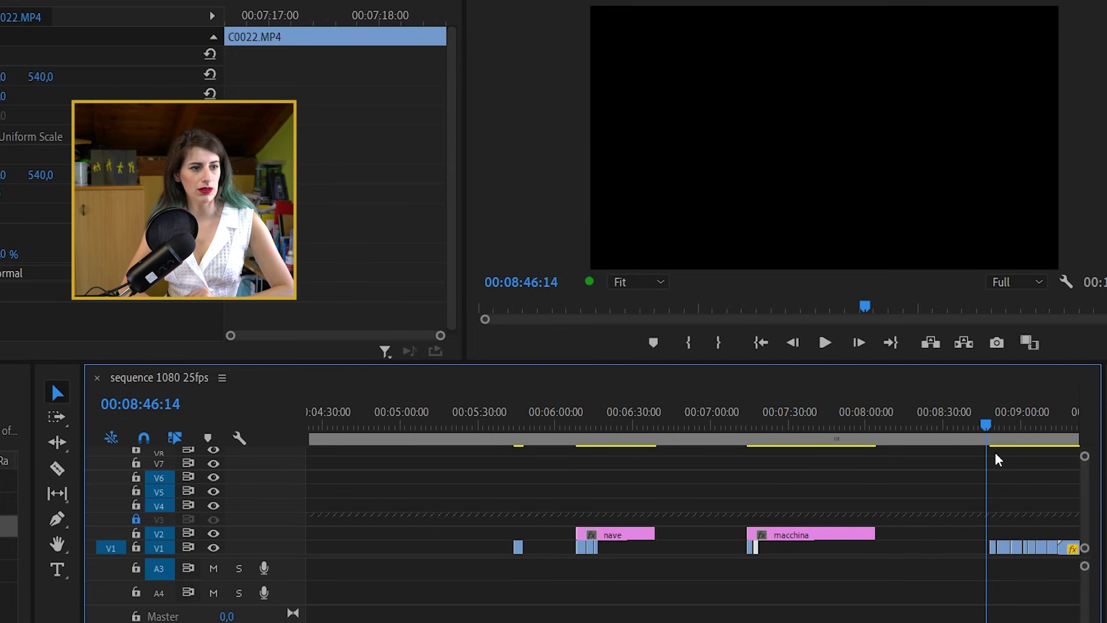
pyautogui.click(994, 429)
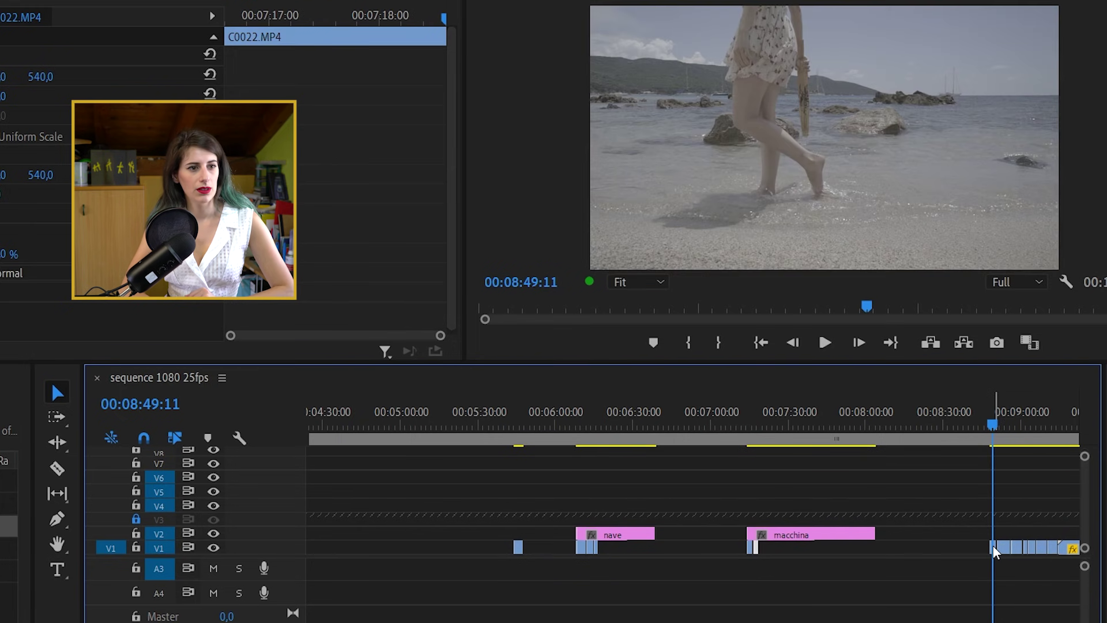
pyautogui.moveTo(992, 551); pyautogui.dragTo(966, 549)
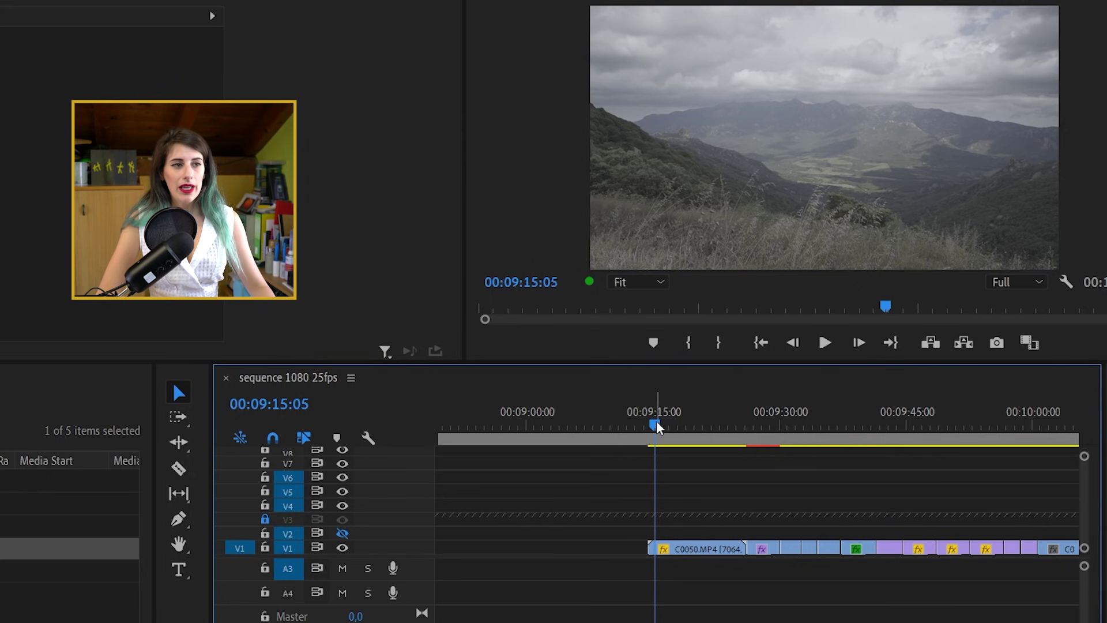
# Move clip C0050 about a minute earlier on V1 to around 00:08:10, then check the gap near 00:09:28.
pyautogui.moveTo(657, 444)
pyautogui.mouseDown()
pyautogui.moveTo(728, 446)
pyautogui.moveTo(706, 461)
pyautogui.mouseUp()
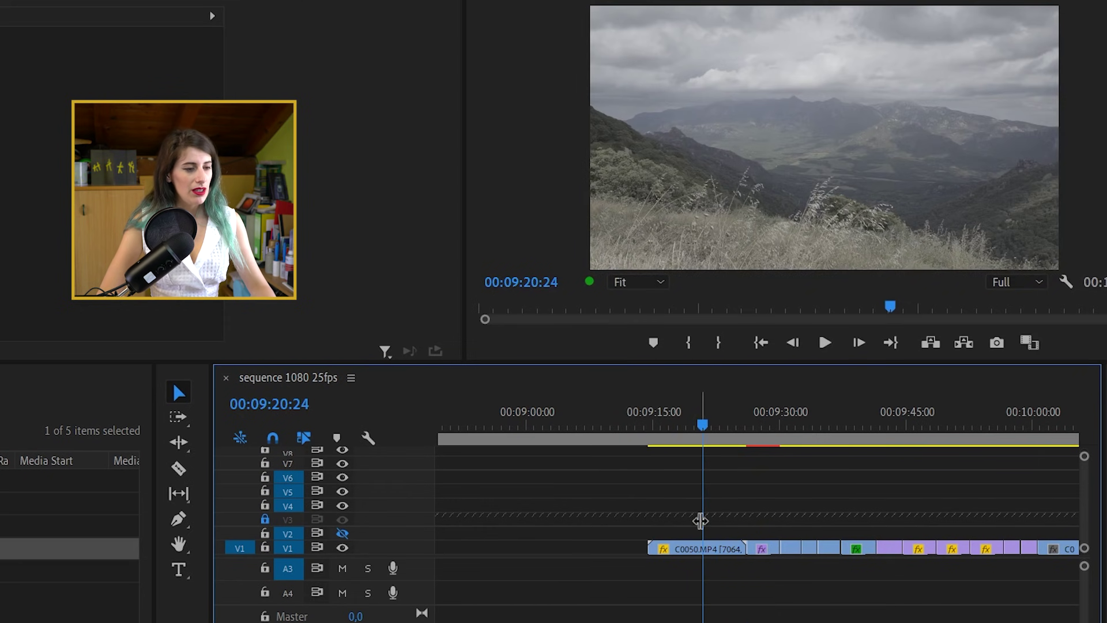
pyautogui.scroll(3, 700, 547)
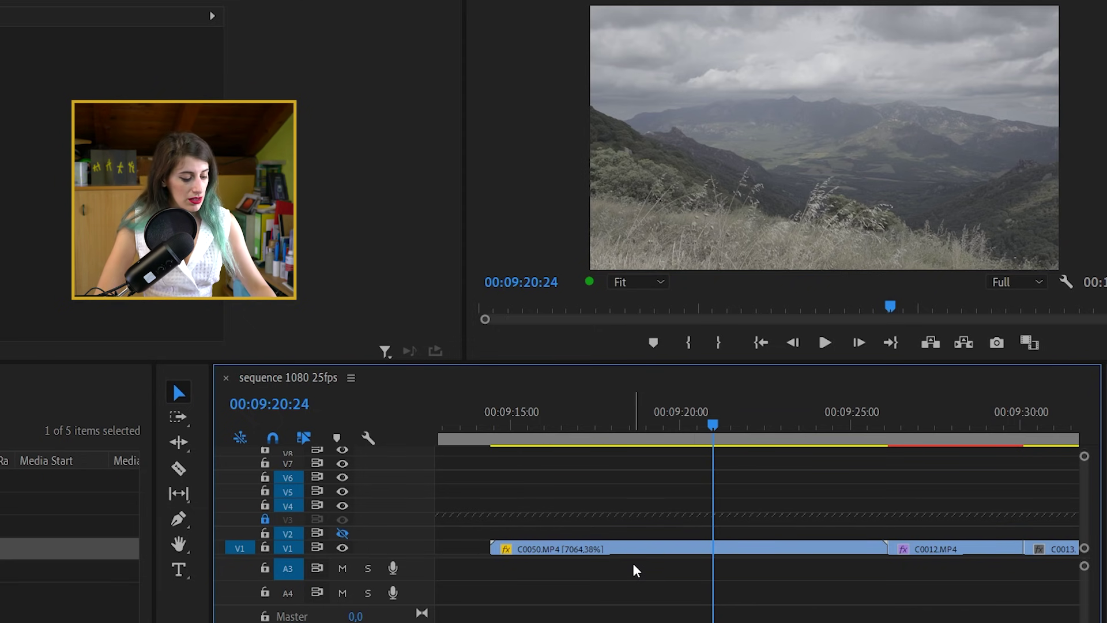
pyautogui.scroll(-2, 1017, 582)
pyautogui.scroll(-2, 1021, 583)
pyautogui.scroll(-2, 980, 585)
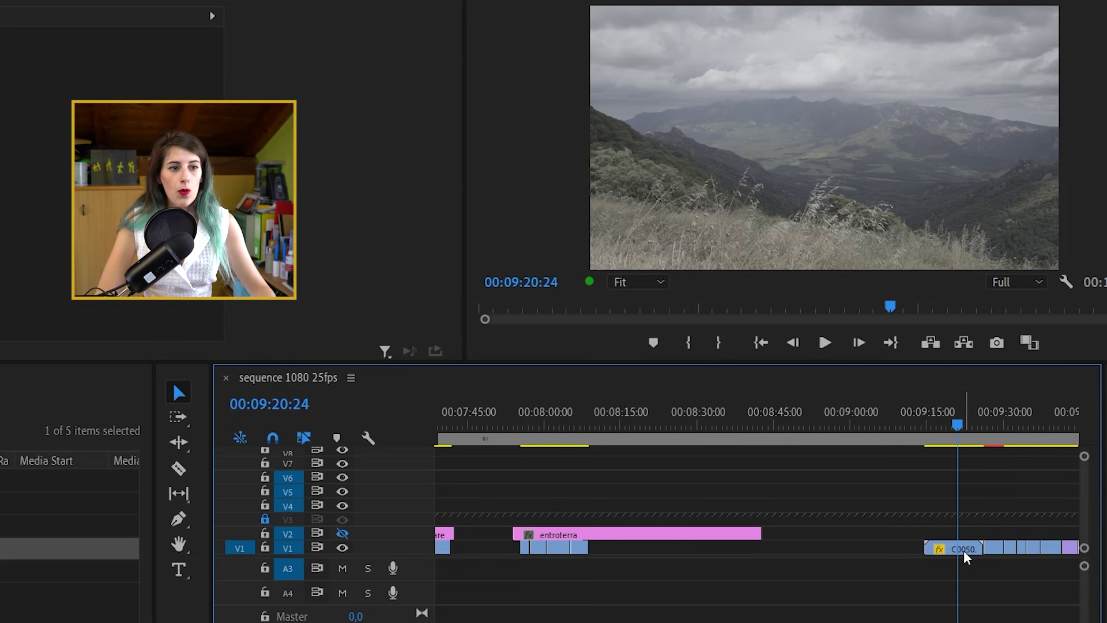
pyautogui.moveTo(964, 556); pyautogui.dragTo(640, 556)
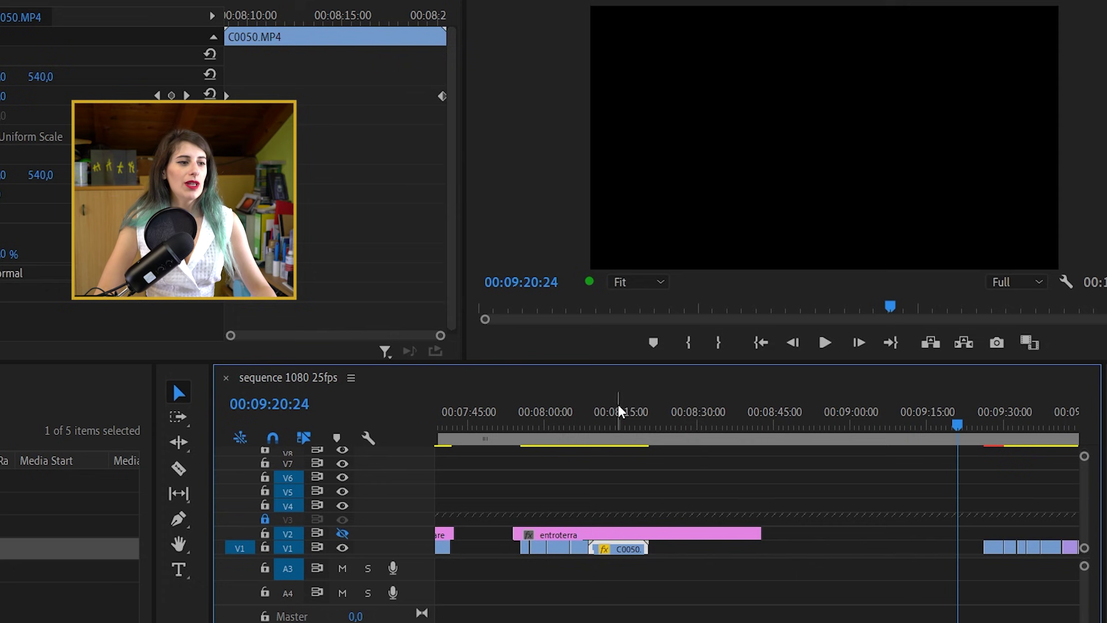
pyautogui.click(616, 412)
pyautogui.scroll(3, 885, 504)
pyautogui.scroll(2, 724, 447)
pyautogui.scroll(2, 682, 414)
pyautogui.click(679, 413)
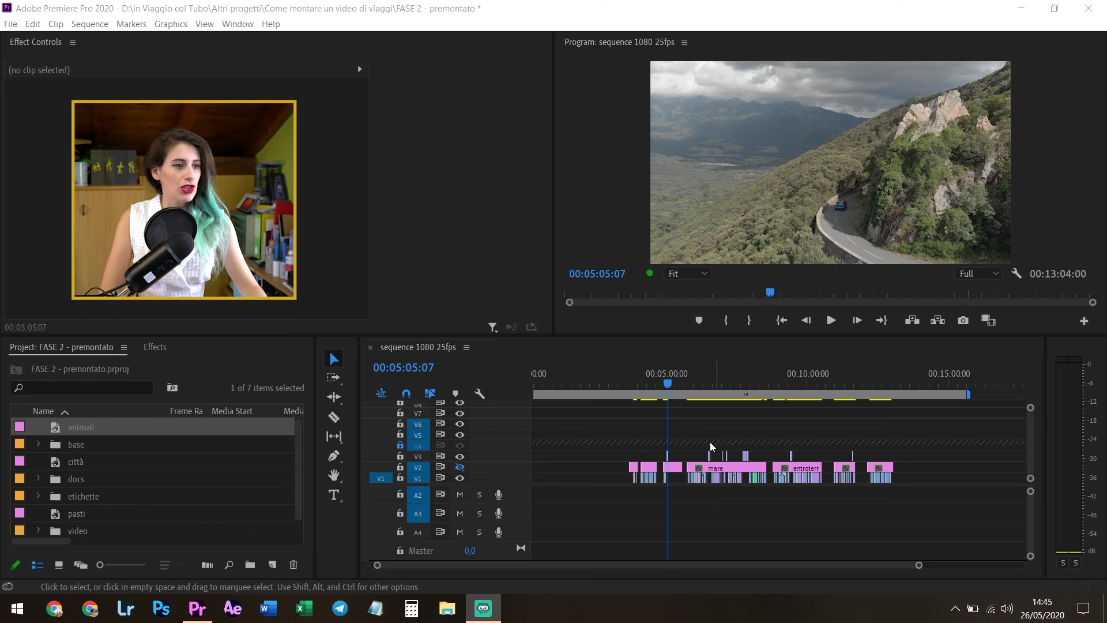
pyautogui.scroll(2, 694, 473)
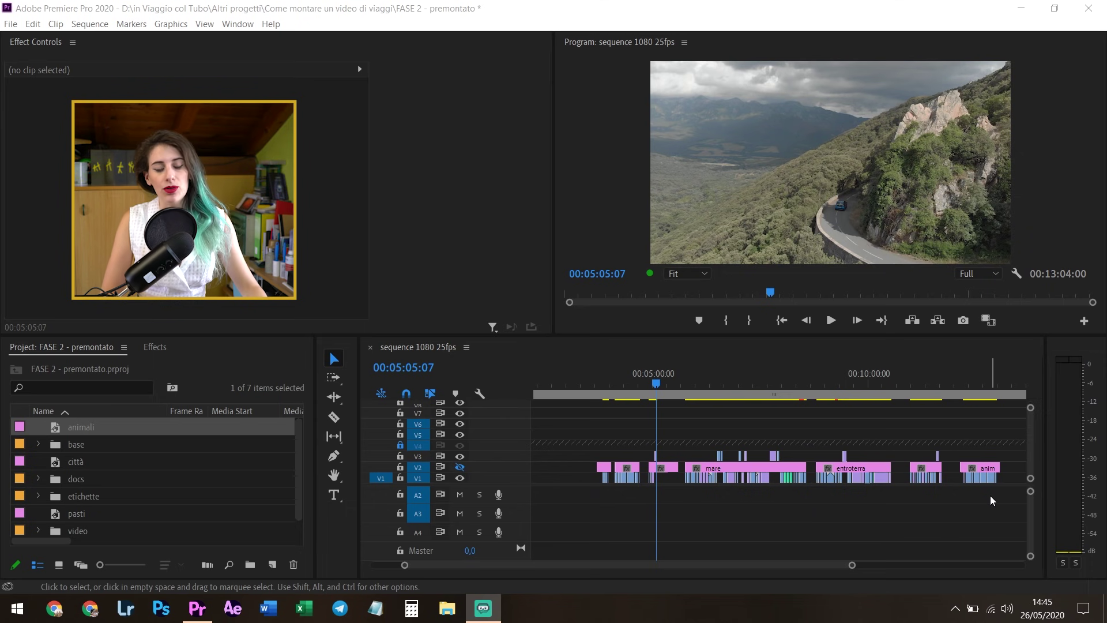
pyautogui.scroll(2, 692, 470)
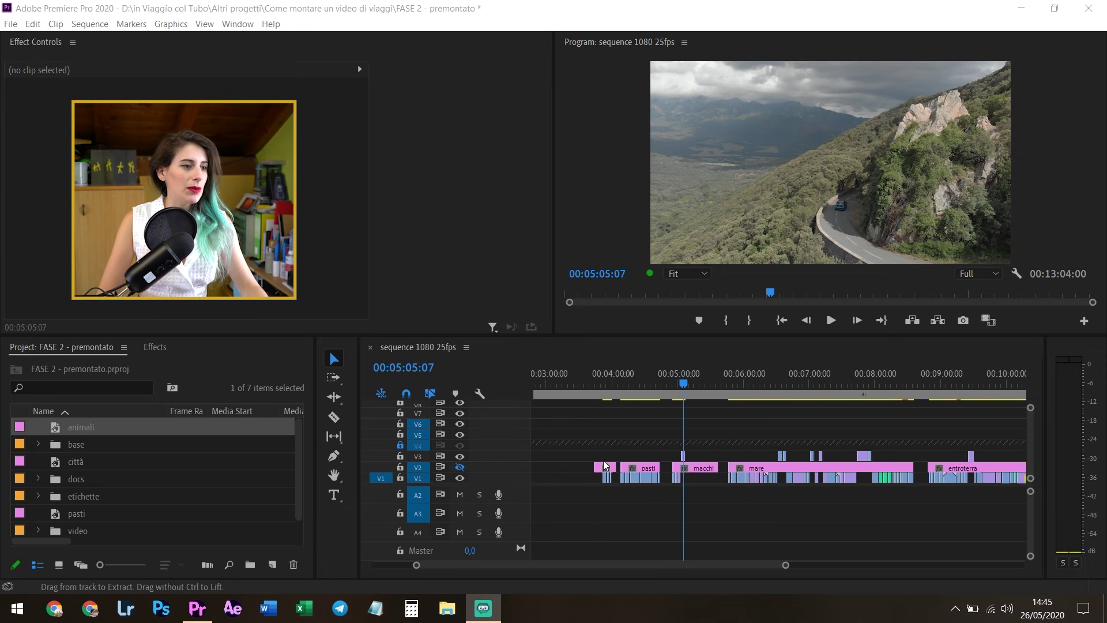
pyautogui.scroll(2, 634, 455)
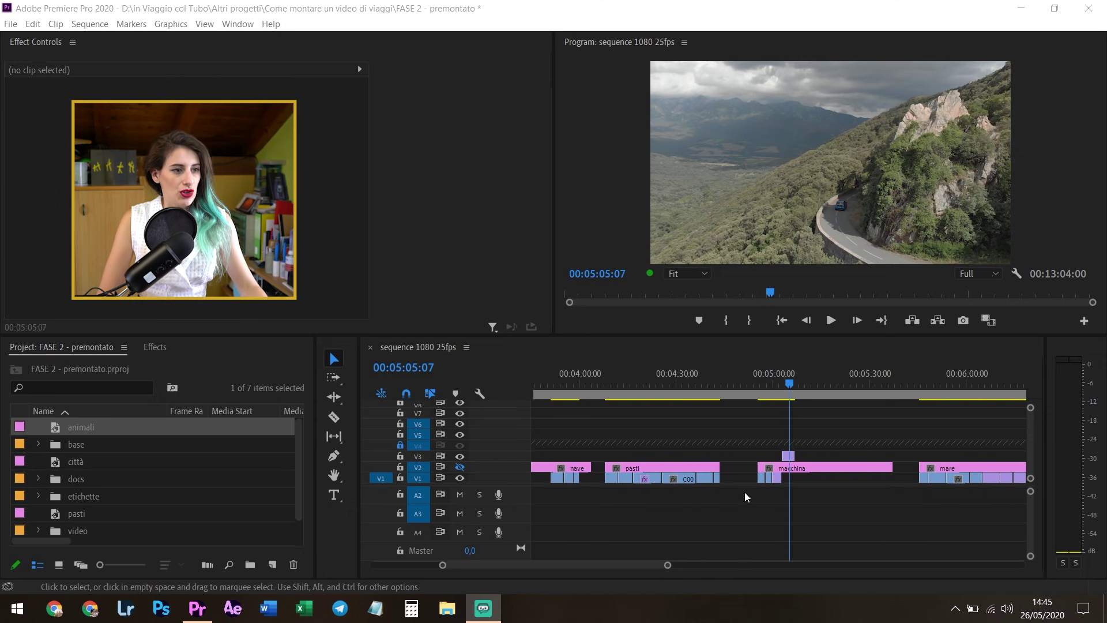
pyautogui.scroll(-2, 721, 479)
pyautogui.scroll(-2, 724, 480)
pyautogui.scroll(-2, 726, 480)
pyautogui.scroll(-2, 781, 484)
pyautogui.scroll(-2, 865, 479)
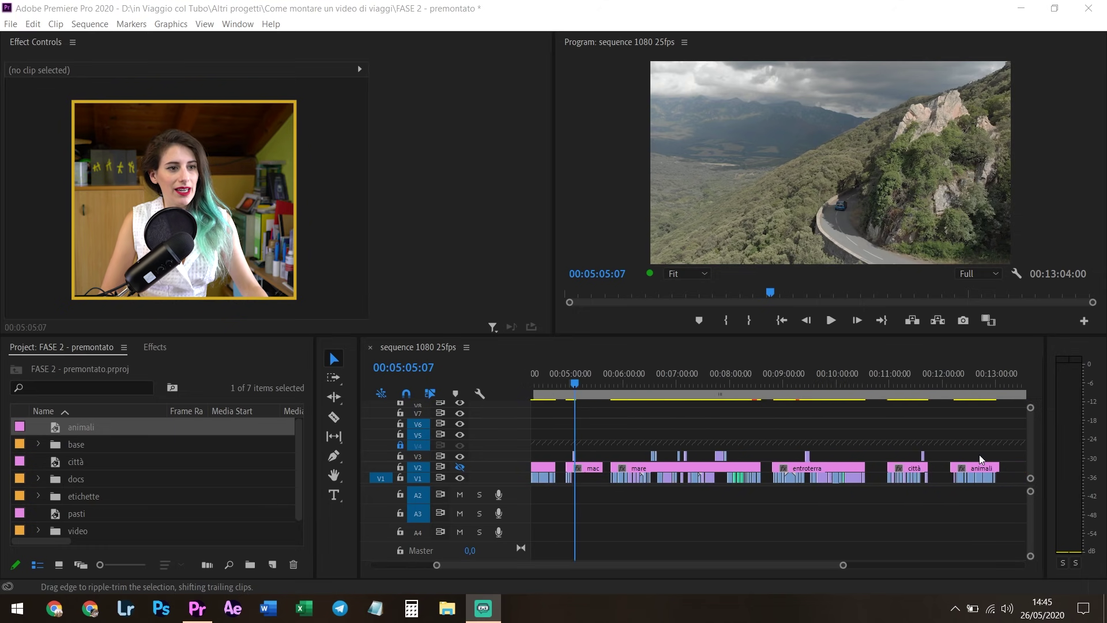
pyautogui.scroll(-2, 1015, 471)
pyautogui.click(946, 382)
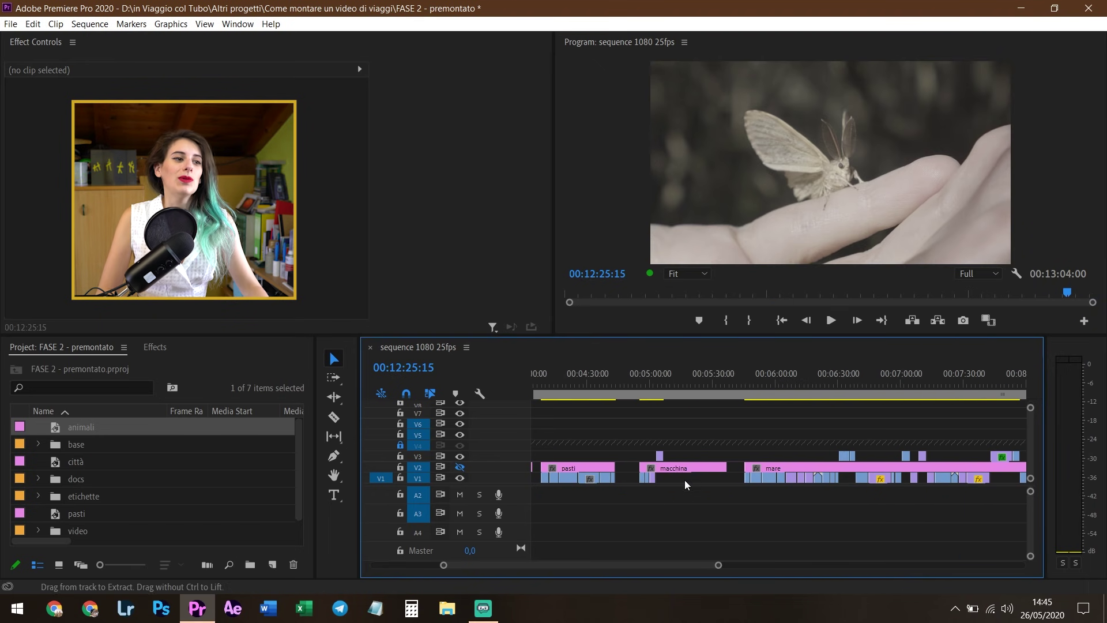
pyautogui.scroll(5, 686, 484)
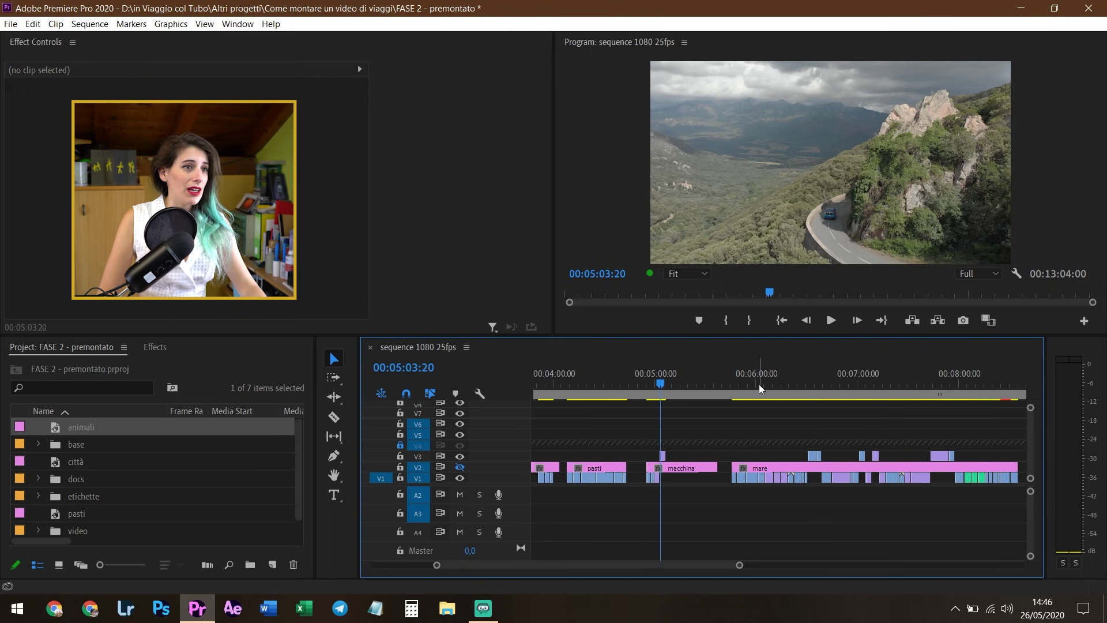
pyautogui.press('space')
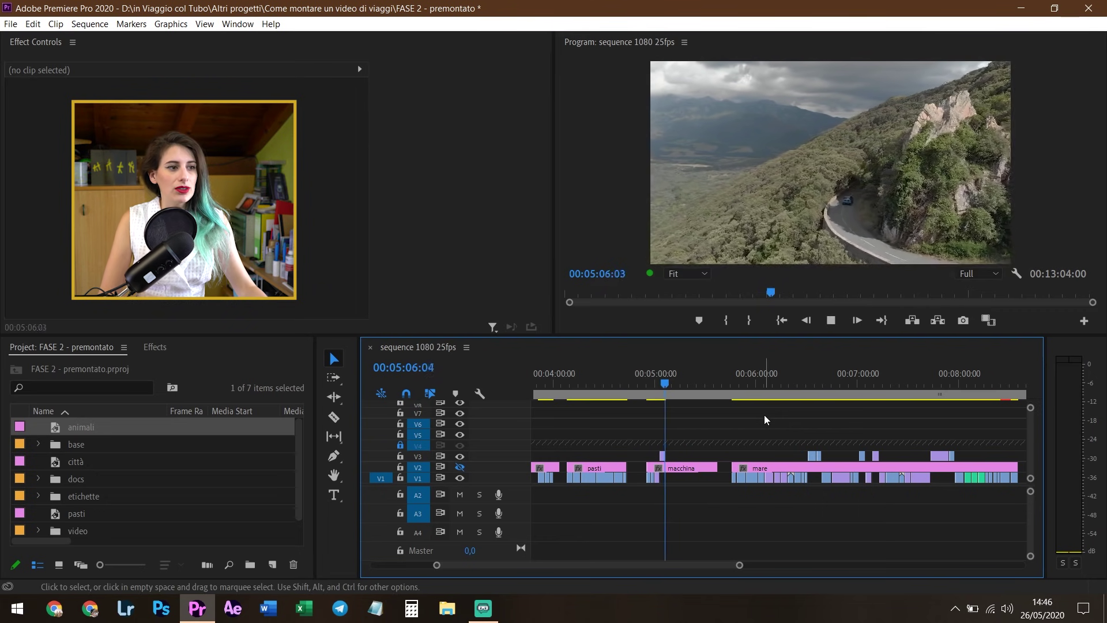
pyautogui.press('space')
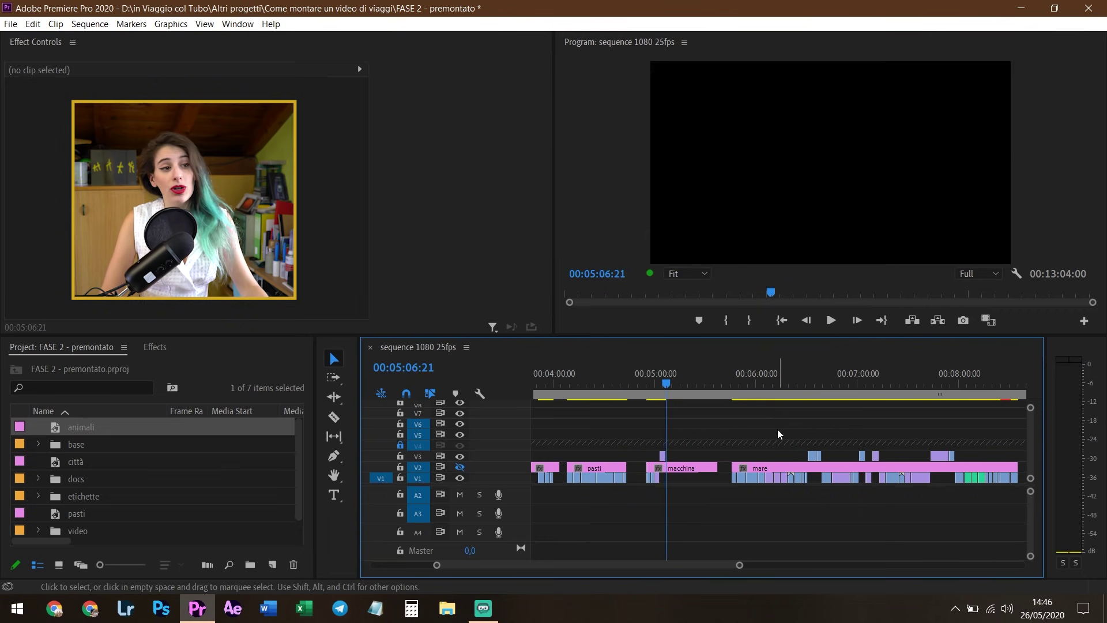
pyautogui.scroll(-10, 782, 441)
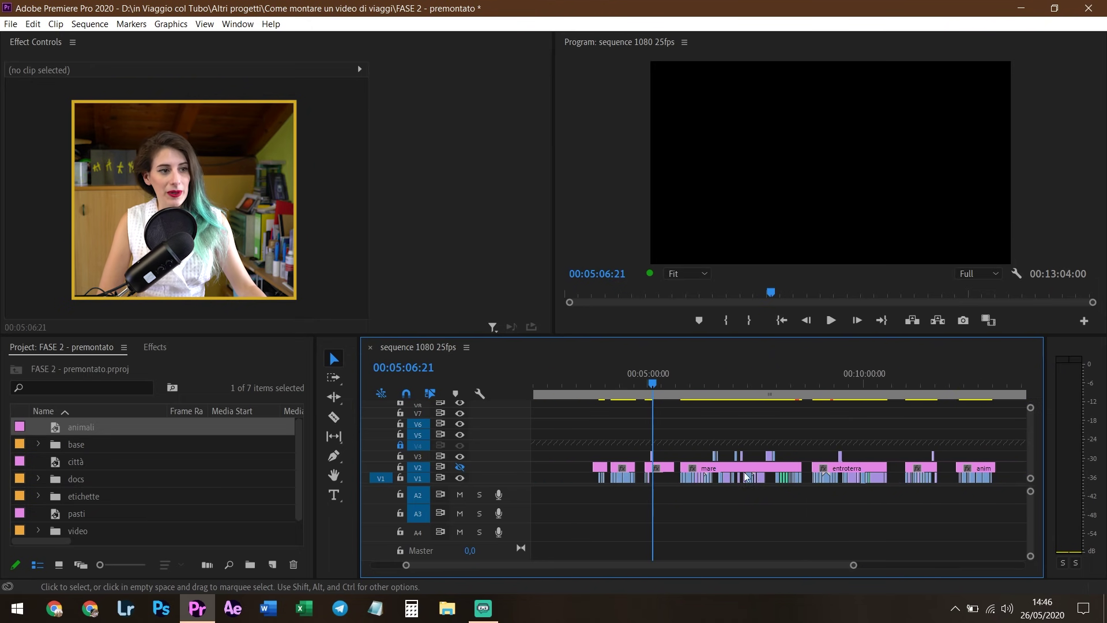
pyautogui.click(743, 383)
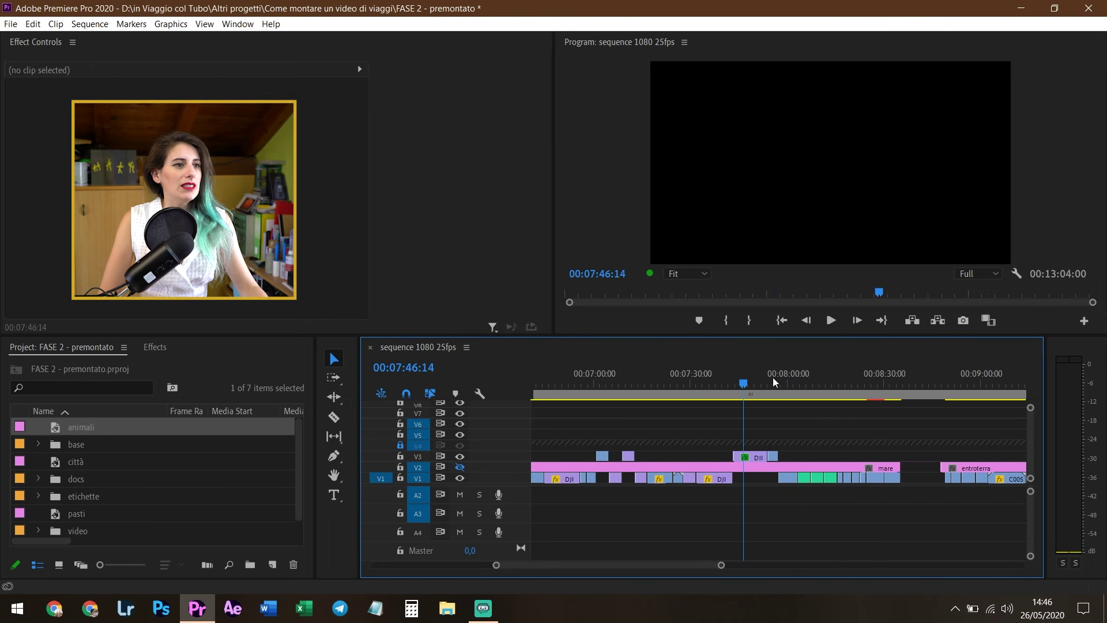
pyautogui.click(743, 382)
pyautogui.press('space')
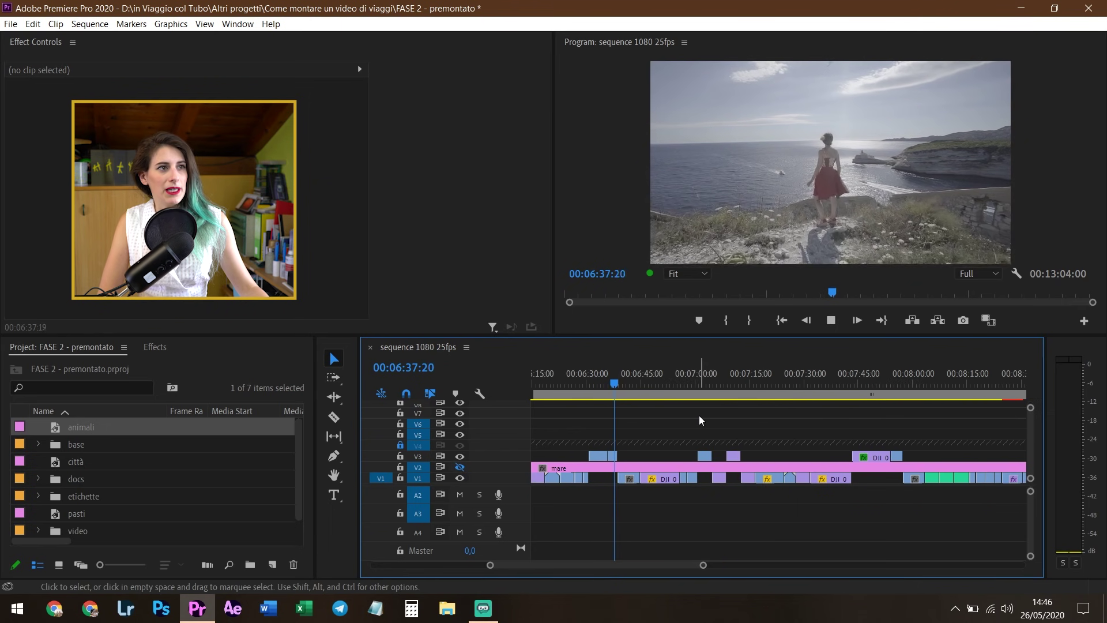
pyautogui.press('space')
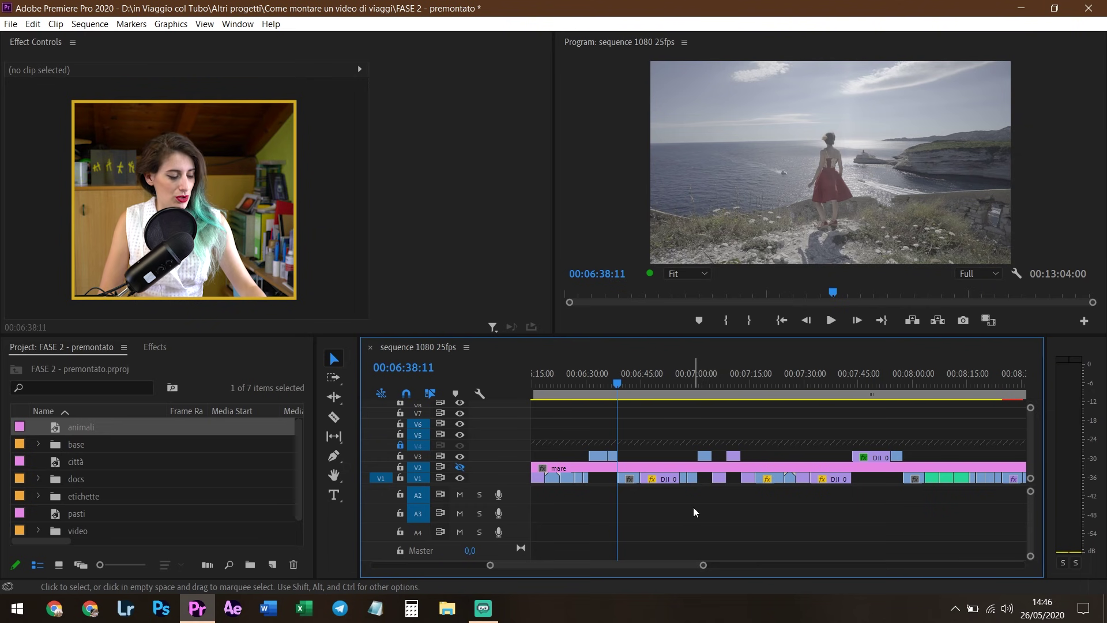
pyautogui.keyDown('alt'); pyautogui.scroll(-5, 718, 500); pyautogui.keyUp('alt')
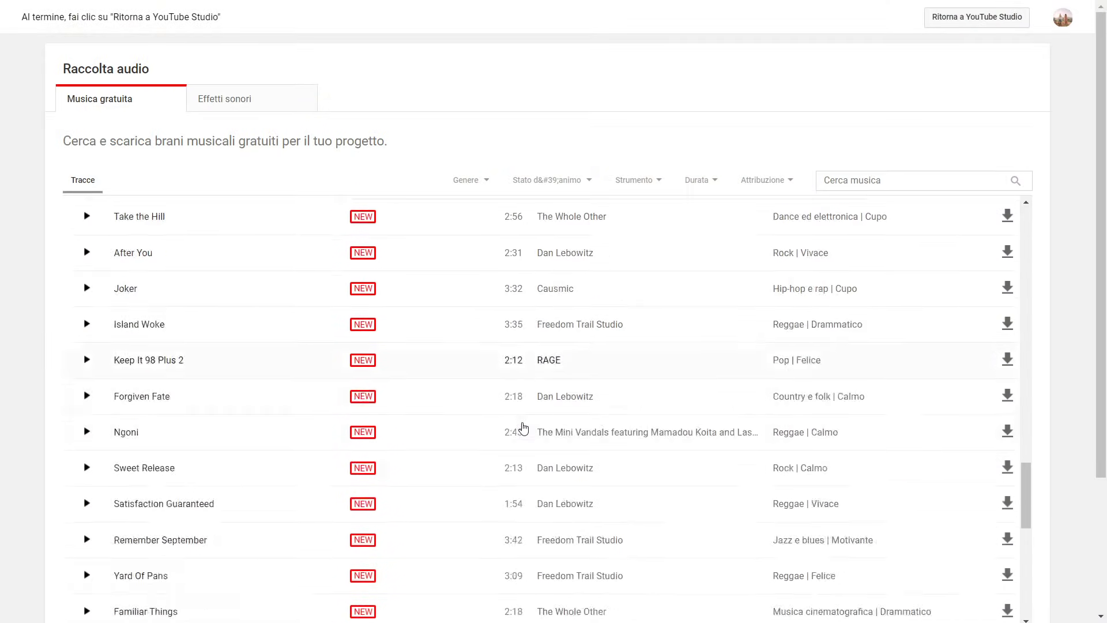
pyautogui.scroll(-7, 524, 426)
pyautogui.scroll(-3, 523, 426)
pyautogui.scroll(-9, 522, 425)
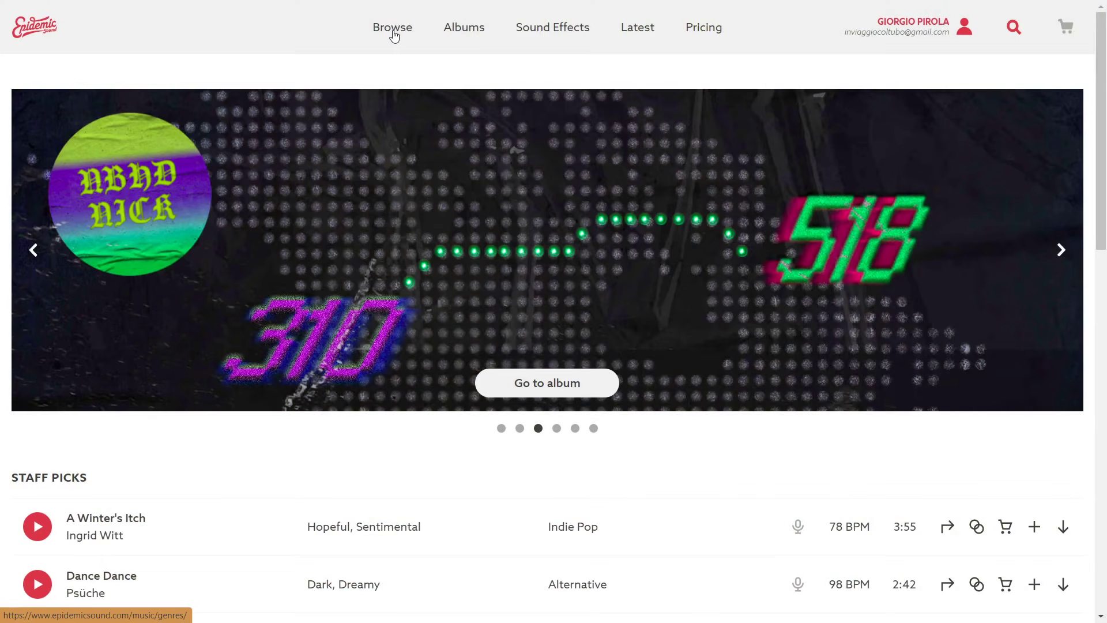
# Browse Epidemic Sound by mood, open Sentimental, and download 'Get over You Again'.
pyautogui.click(394, 35)
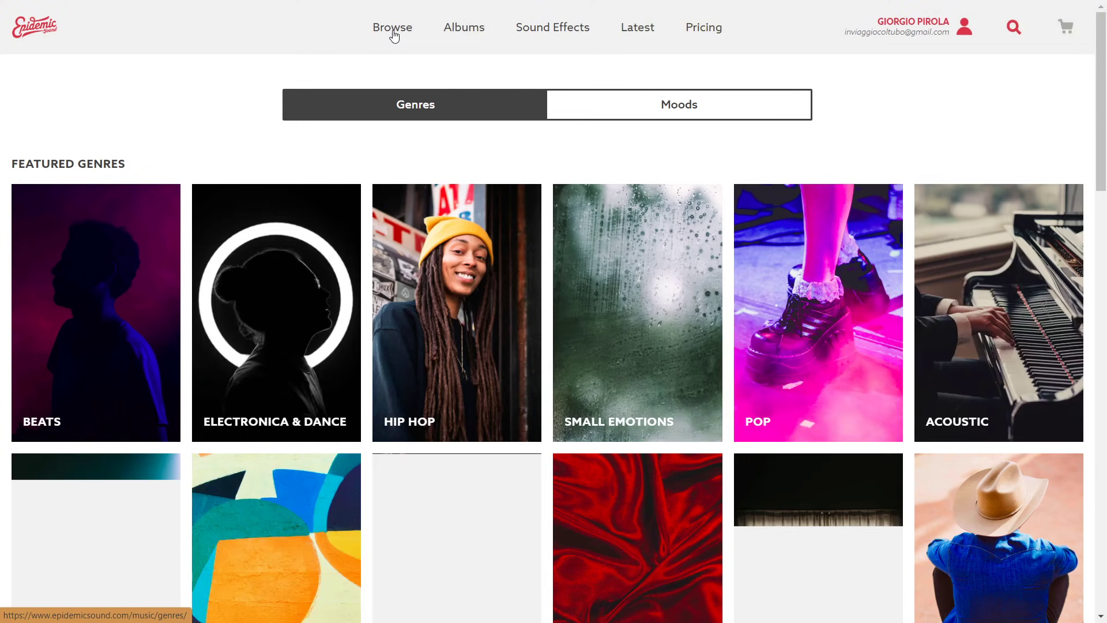
pyautogui.click(596, 115)
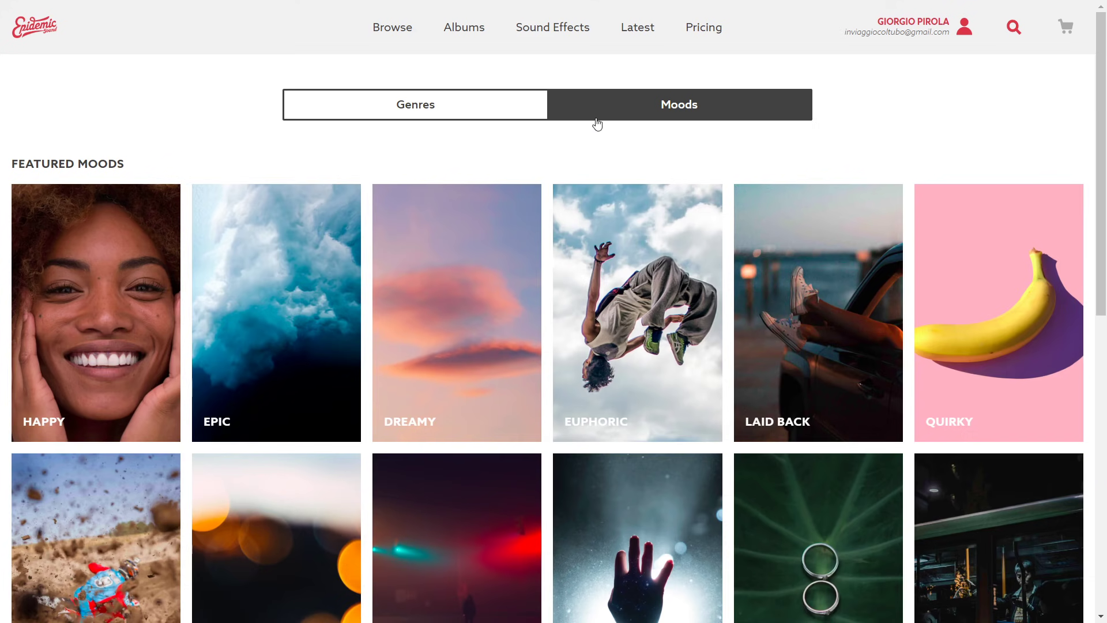
pyautogui.scroll(-3, 940, 429)
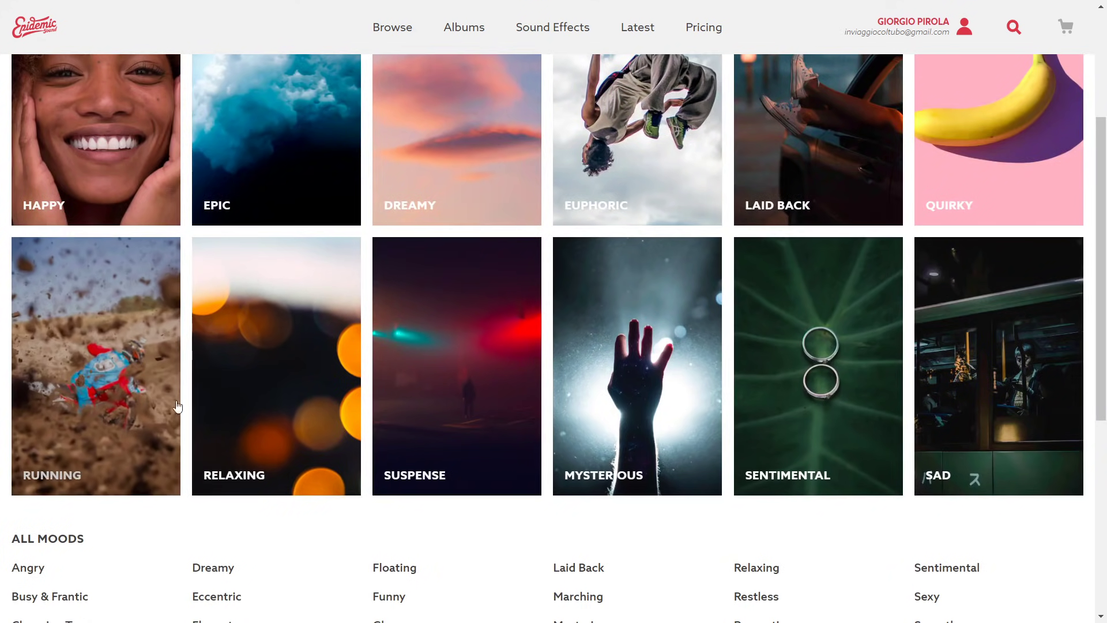
pyautogui.click(785, 408)
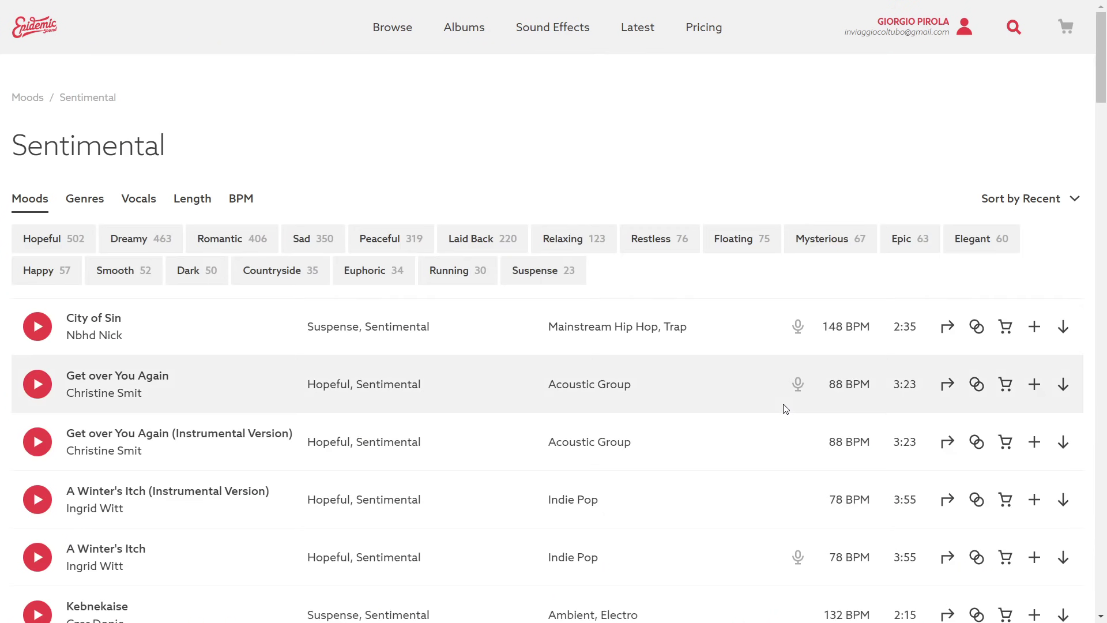
pyautogui.scroll(-2, 313, 321)
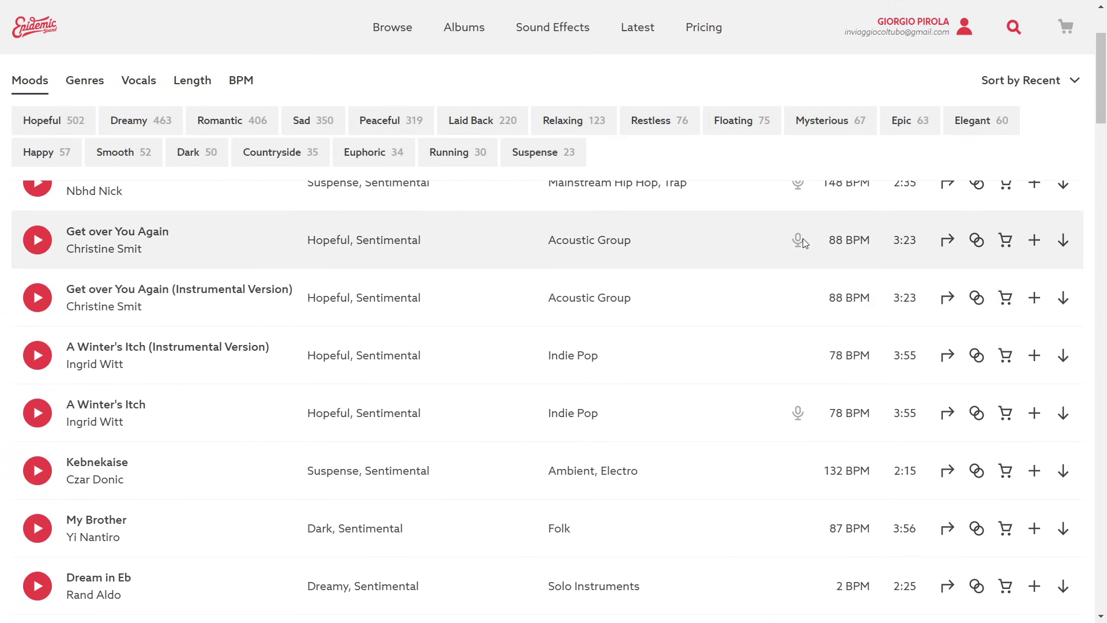
pyautogui.click(1064, 242)
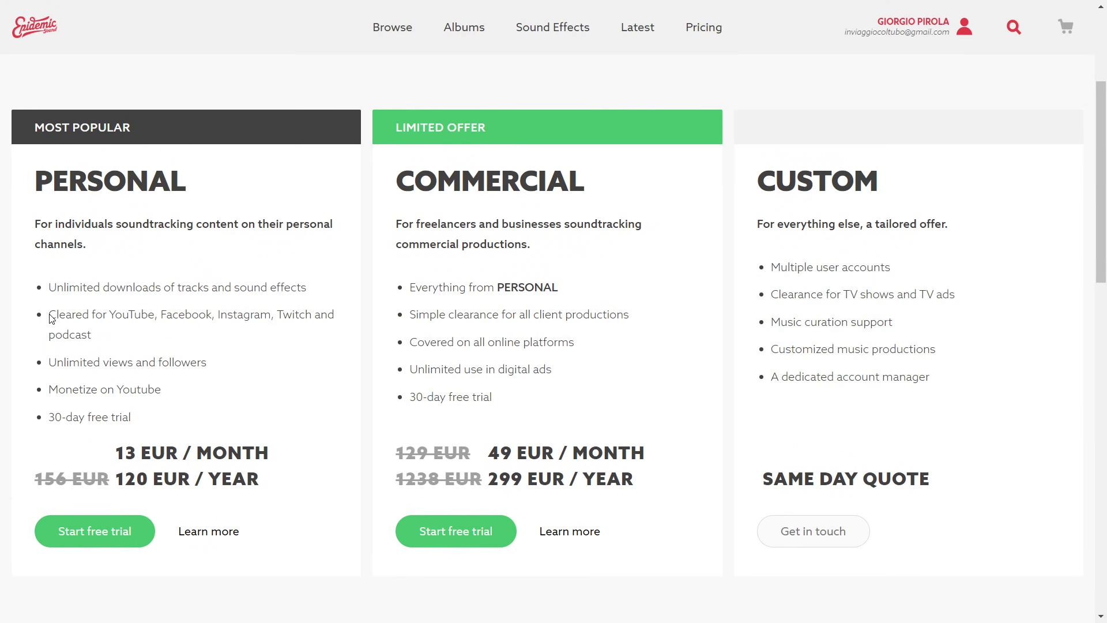
# Clear the stray text selection on the Epidemic Sound page.
pyautogui.click(100, 335)
# Cycle Artlist's library filters through Mood, Video Theme and Genre to reach the Instrument categories.
pyautogui.click(1100, 324)
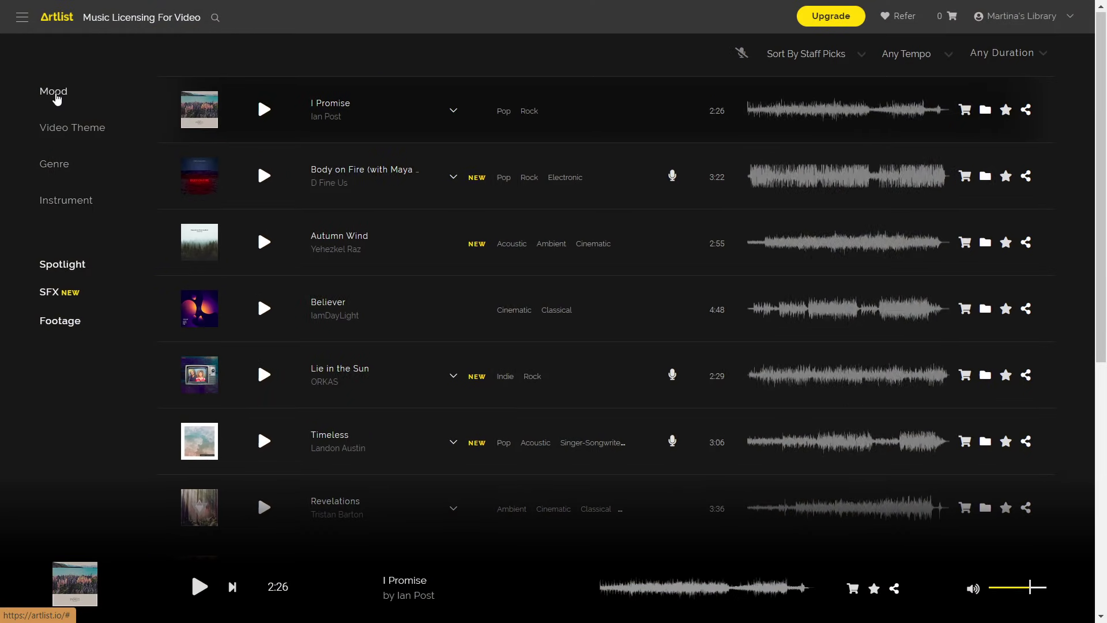
pyautogui.click(54, 95)
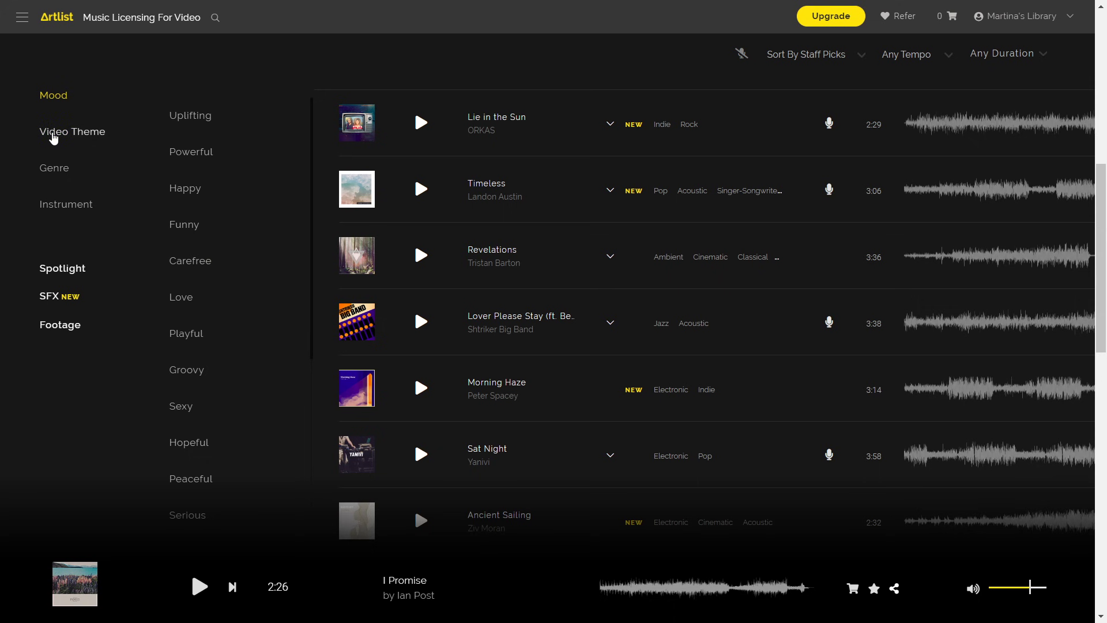
pyautogui.click(46, 134)
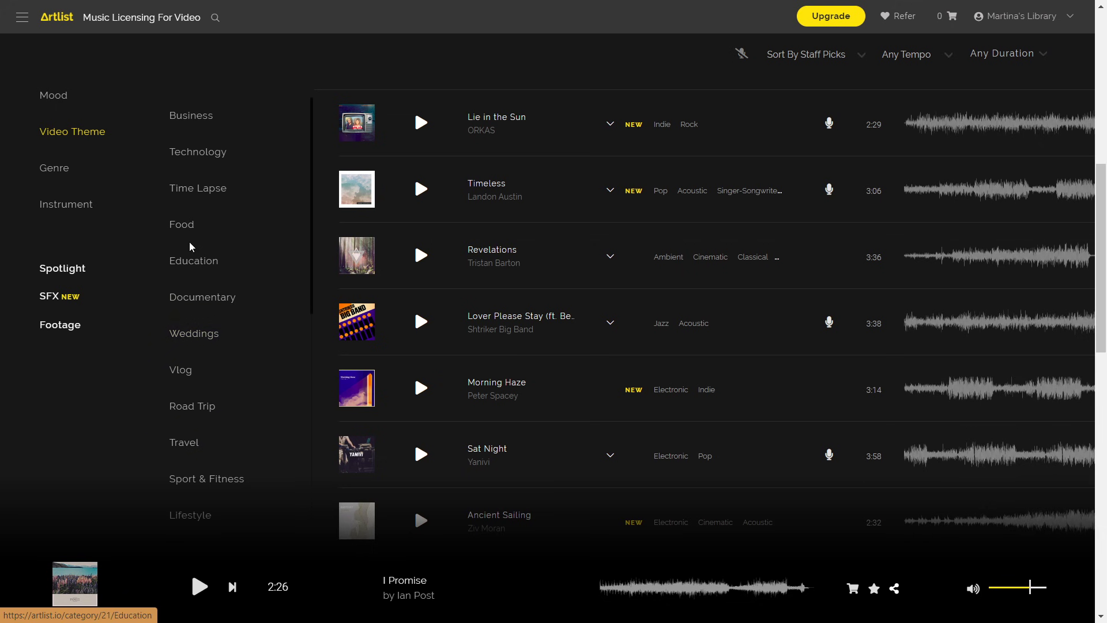
pyautogui.click(52, 177)
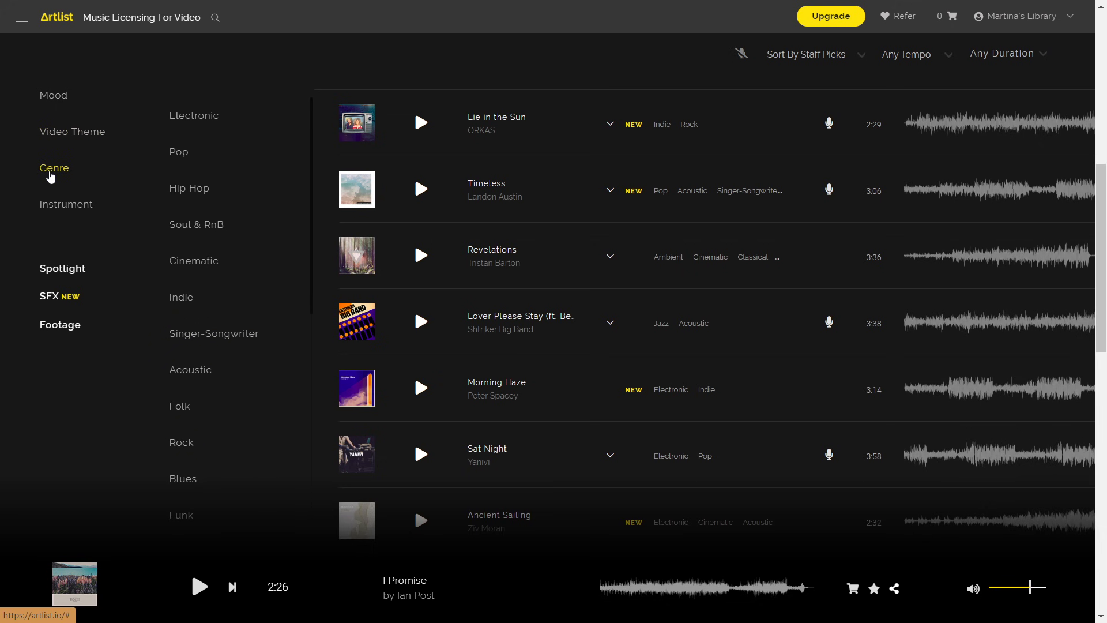
pyautogui.click(55, 205)
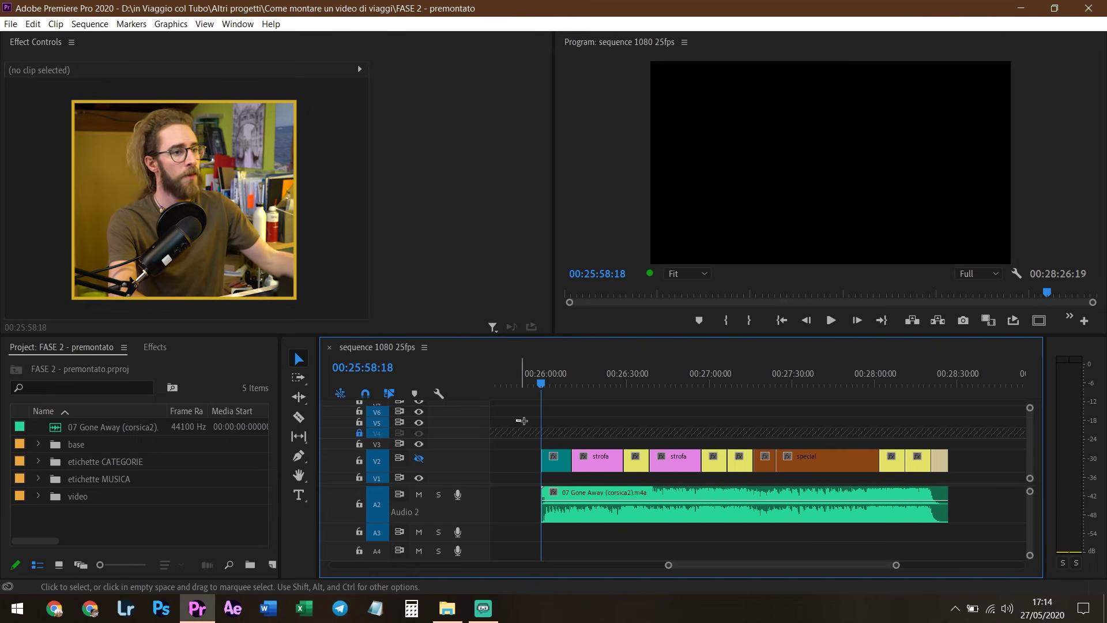
pyautogui.moveTo(516, 419); pyautogui.dragTo(985, 467)
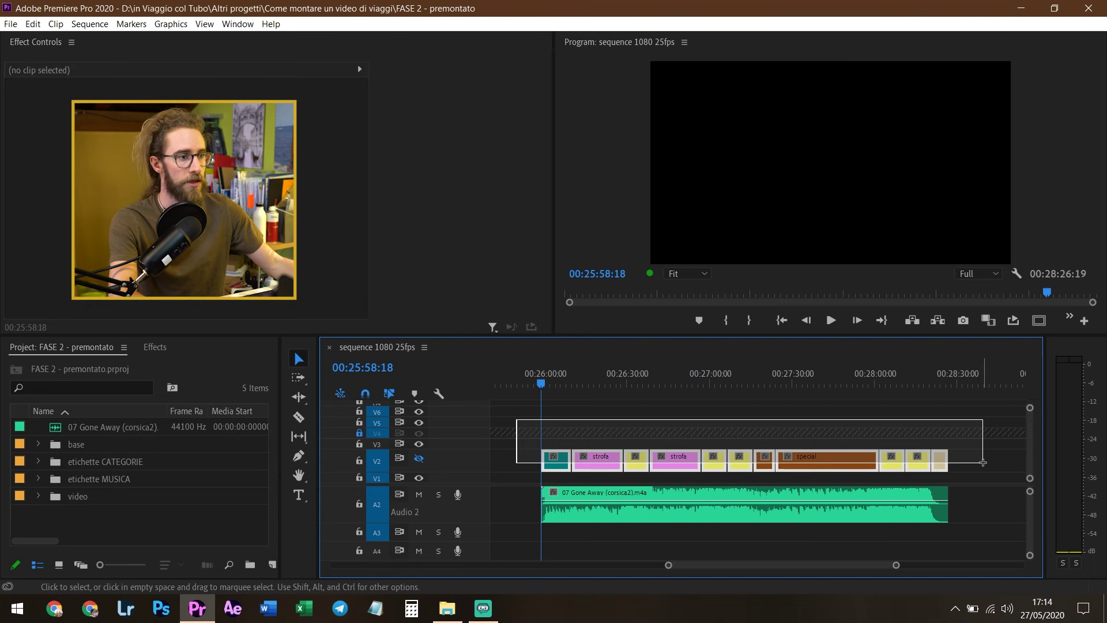
pyautogui.click(885, 417)
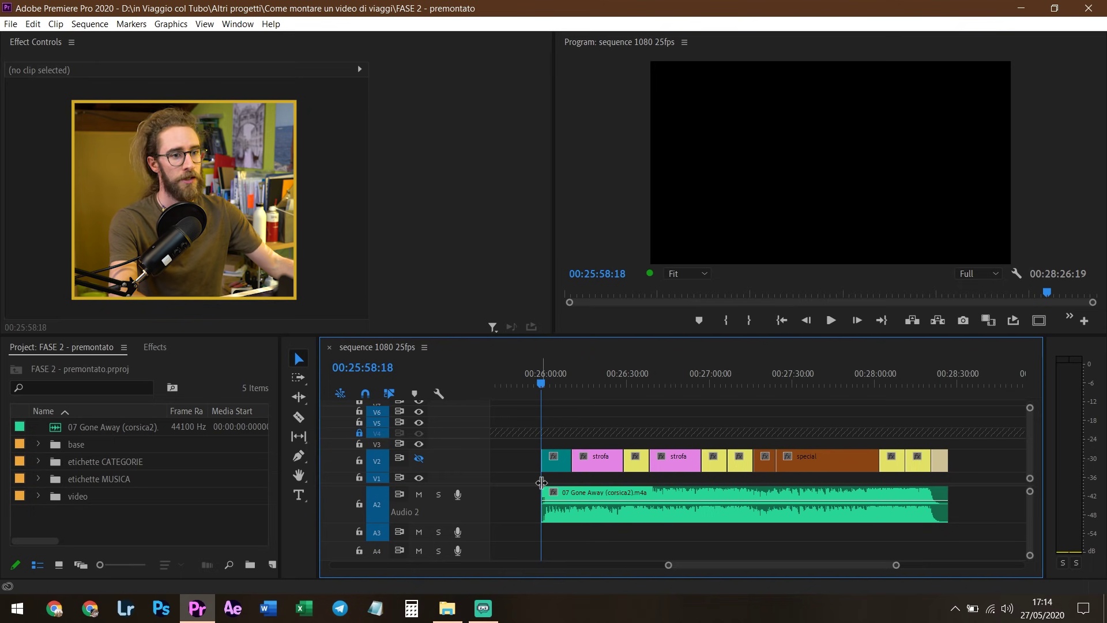
pyautogui.keyDown('alt'); pyautogui.scroll(5, 527, 489); pyautogui.keyUp('alt')
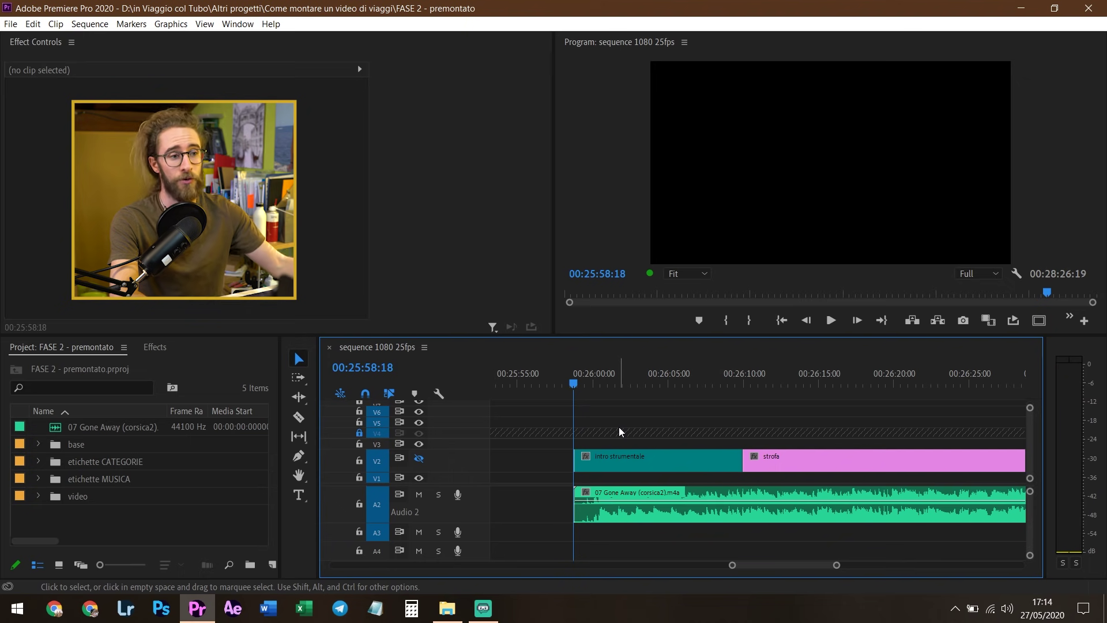
pyautogui.press('space')
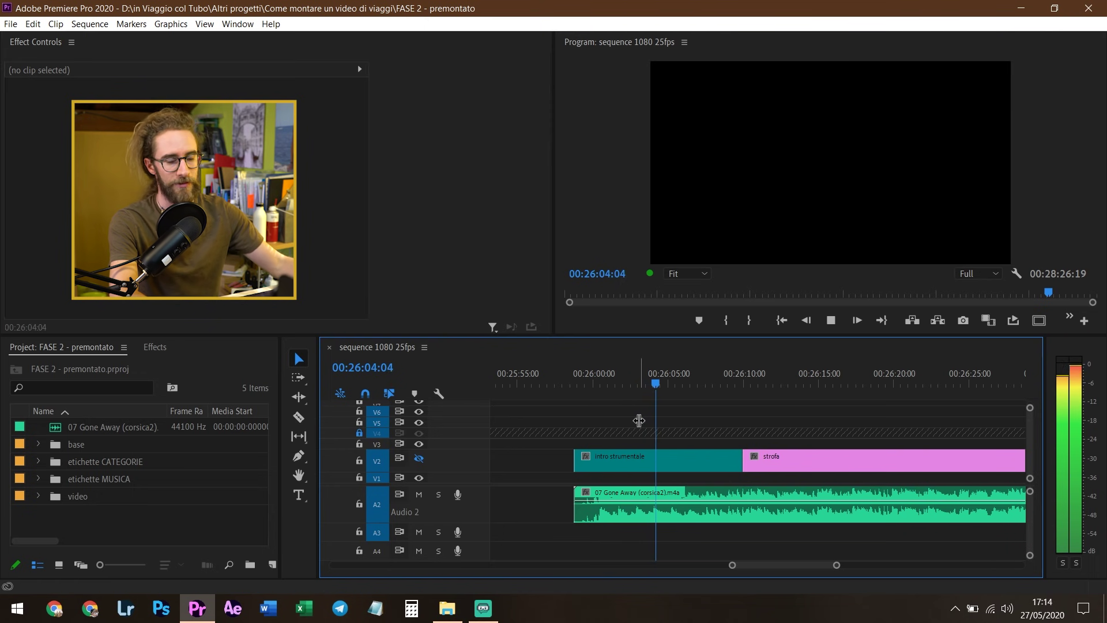
pyautogui.scroll(-2, 643, 423)
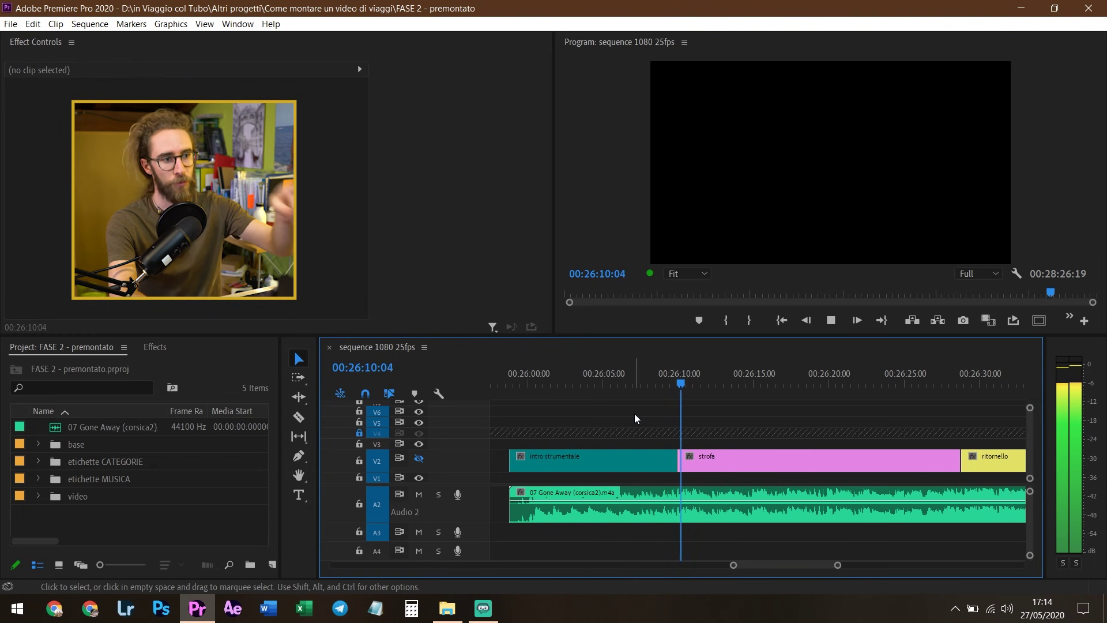
pyautogui.press('space')
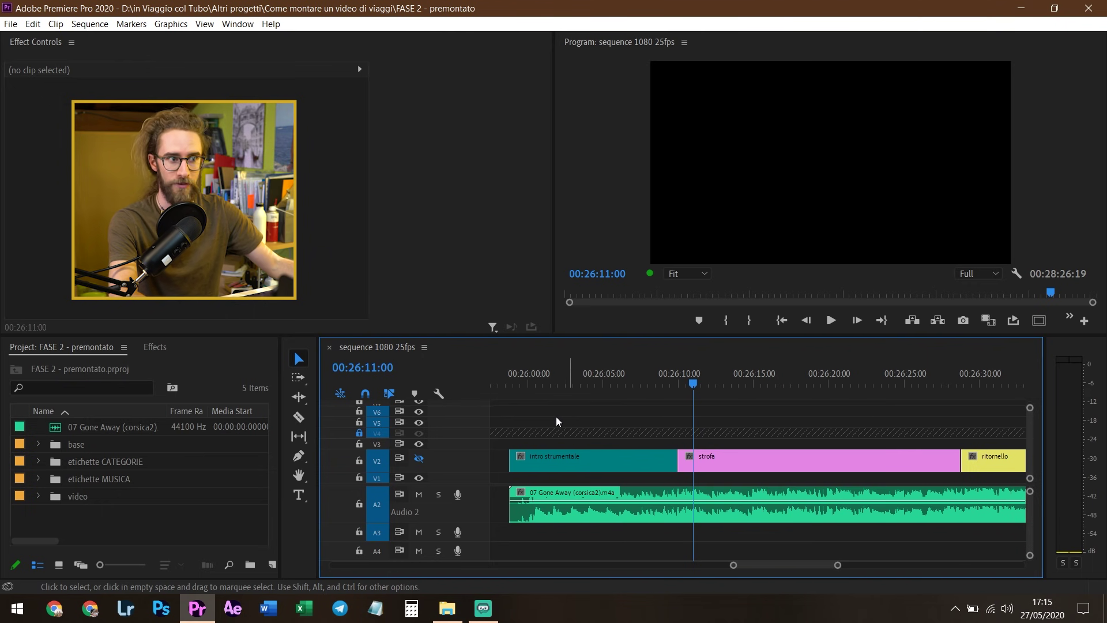
pyautogui.scroll(-3, 532, 424)
pyautogui.scroll(3, 598, 446)
pyautogui.moveTo(600, 383); pyautogui.dragTo(790, 404)
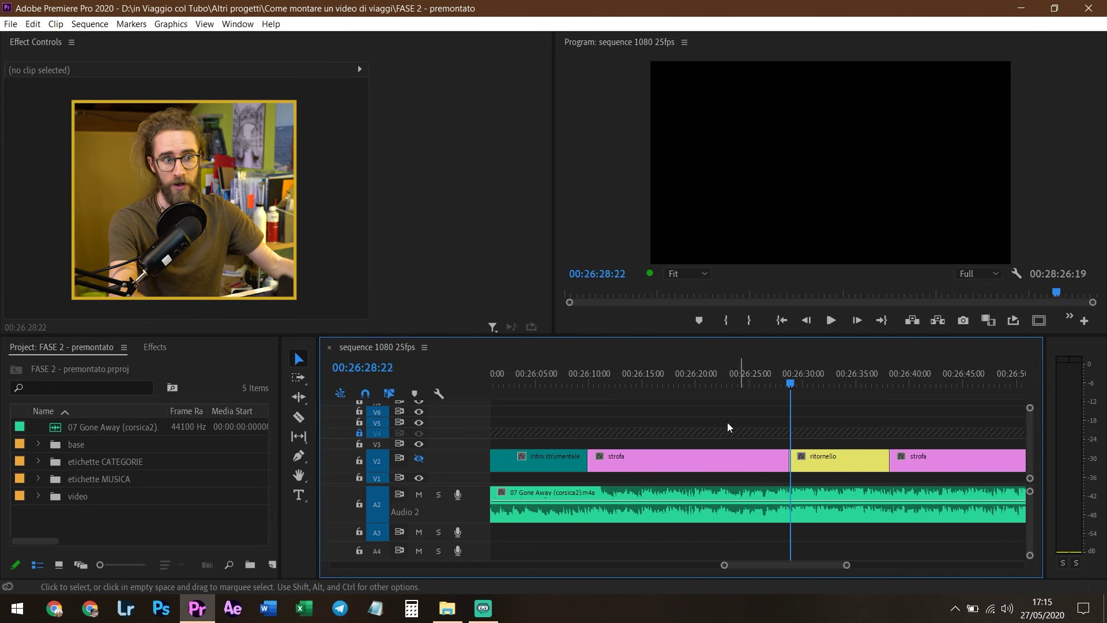
pyautogui.scroll(-2, 680, 422)
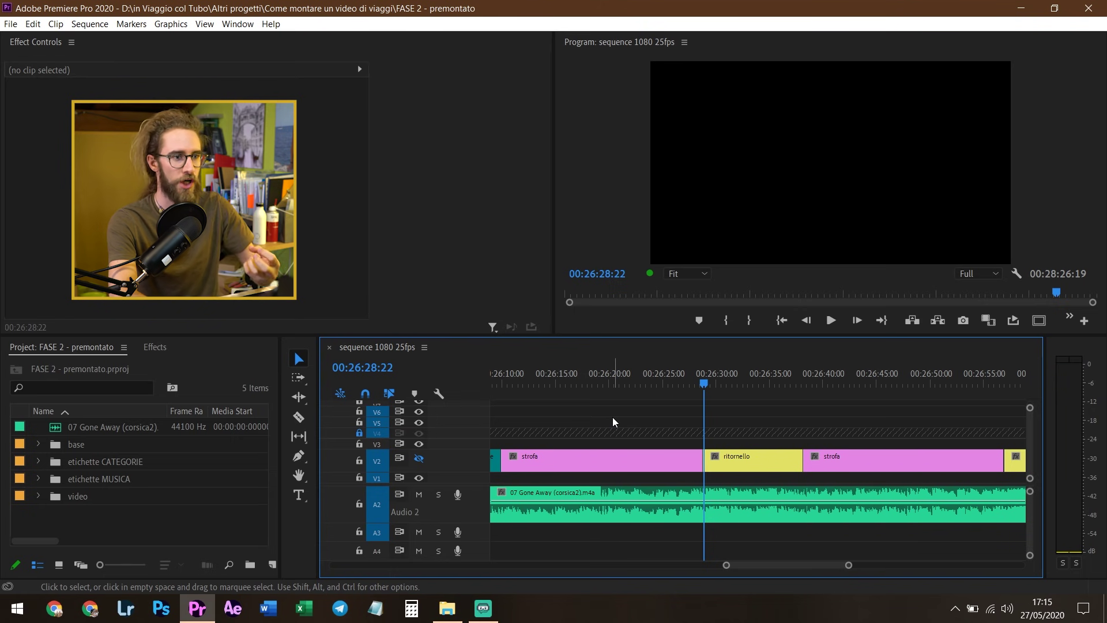
pyautogui.scroll(-2, 611, 416)
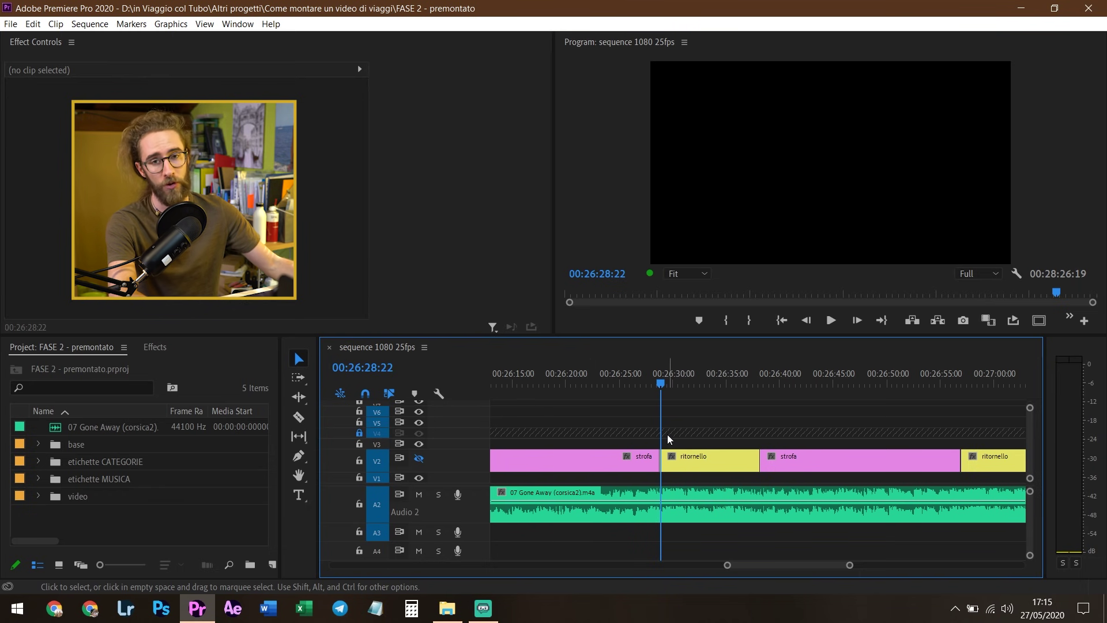
pyautogui.scroll(-2, 692, 427)
pyautogui.scroll(-2, 720, 403)
pyautogui.click(765, 383)
pyautogui.moveTo(765, 386)
pyautogui.mouseDown()
pyautogui.moveTo(813, 403)
pyautogui.moveTo(887, 404)
pyautogui.mouseUp()
pyautogui.scroll(-2, 737, 404)
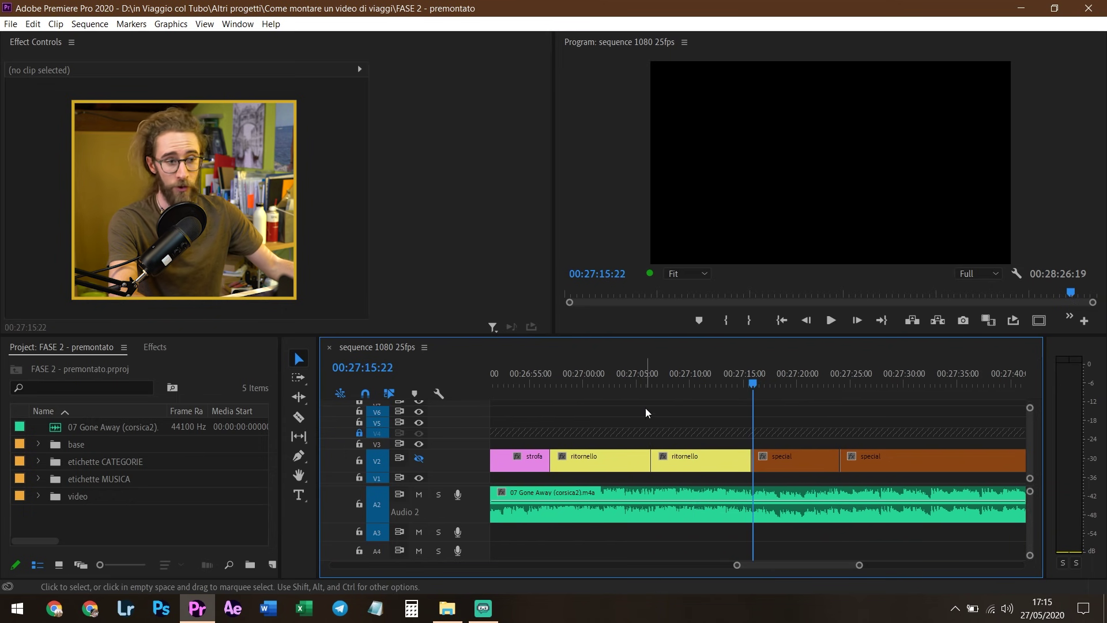
pyautogui.press('=')
pyautogui.press('Left')
pyautogui.press('Left')
pyautogui.press('Left')
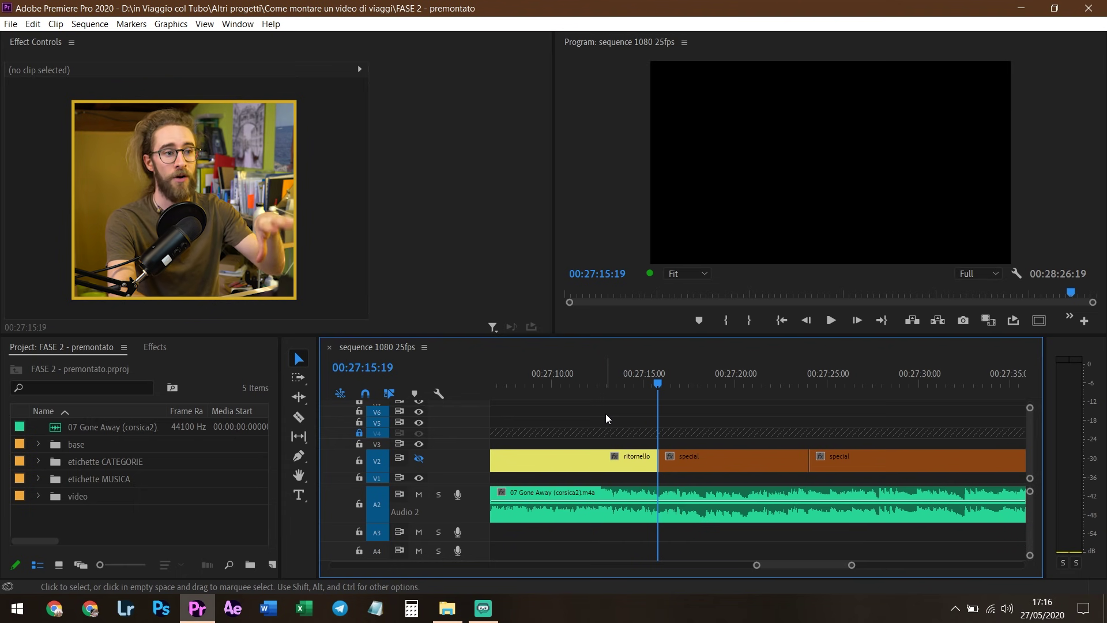
pyautogui.press('space')
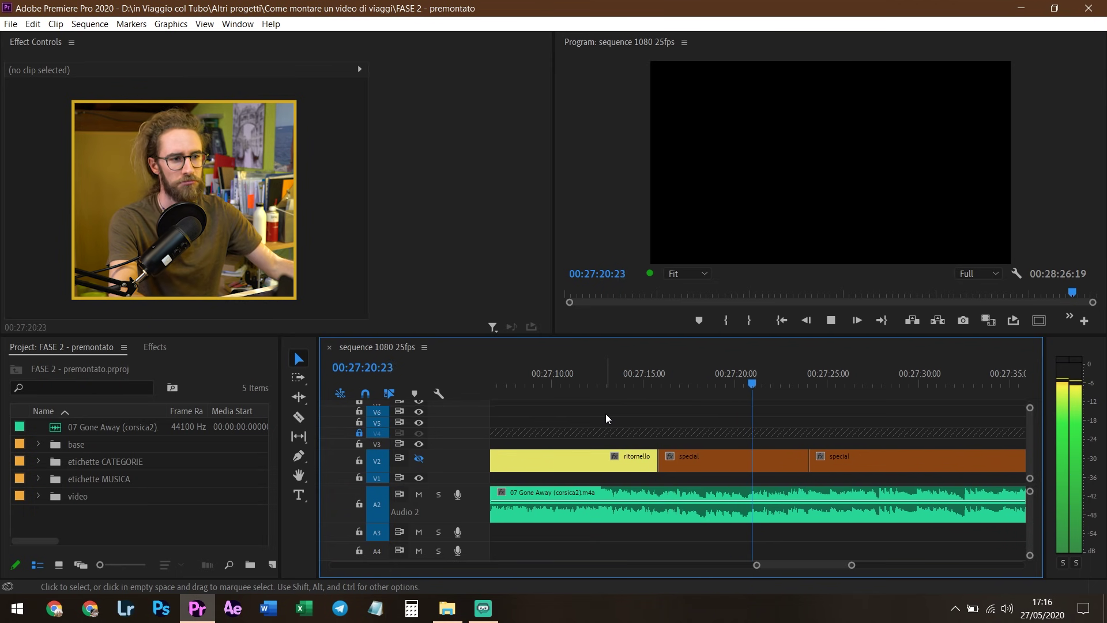
pyautogui.scroll(-3, 631, 402)
pyautogui.press('space')
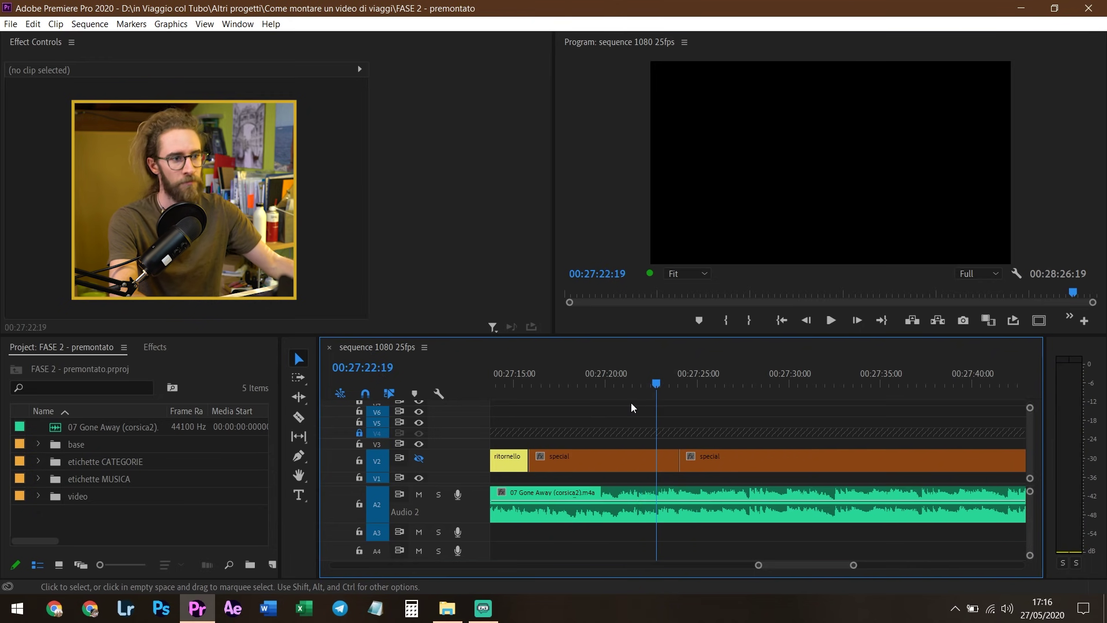
pyautogui.press('-')
pyautogui.press('-')
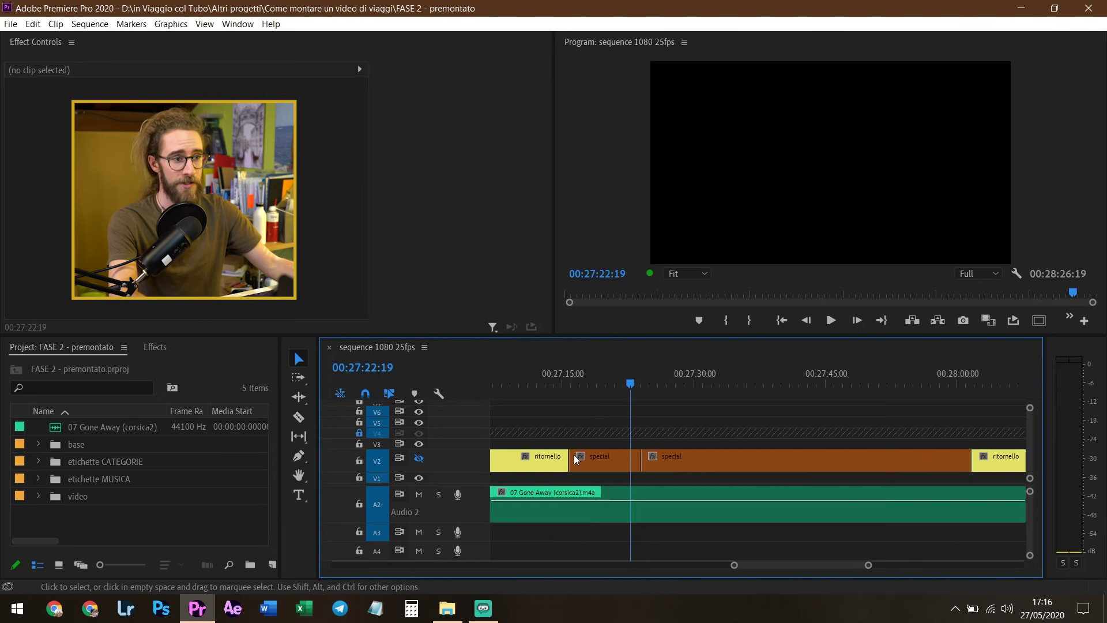
pyautogui.press('-')
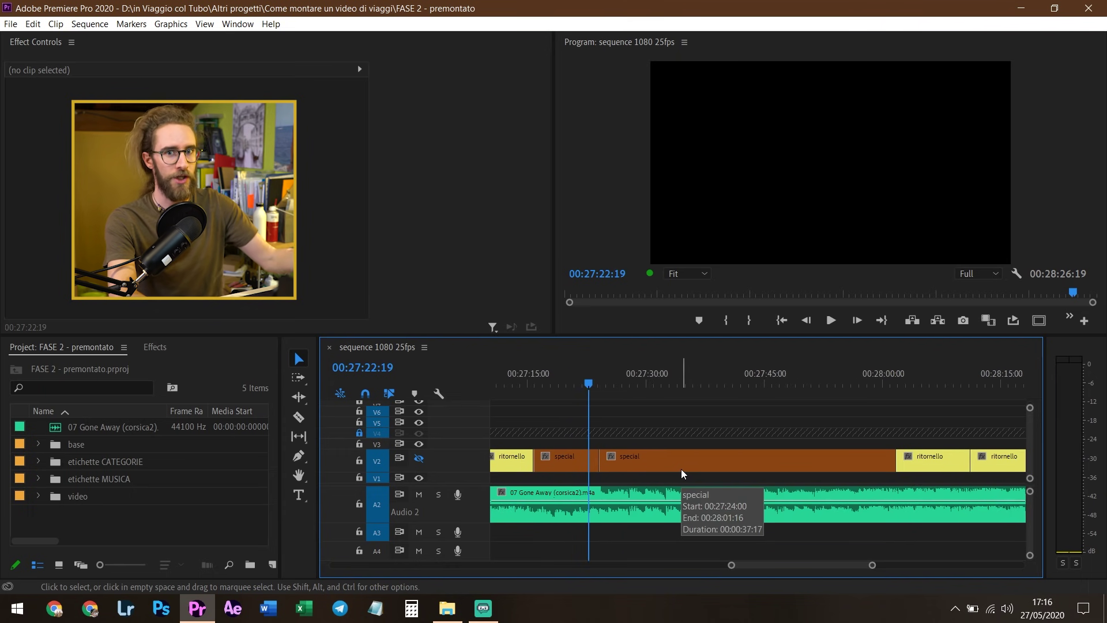
pyautogui.scroll(-2, 814, 418)
pyautogui.click(834, 385)
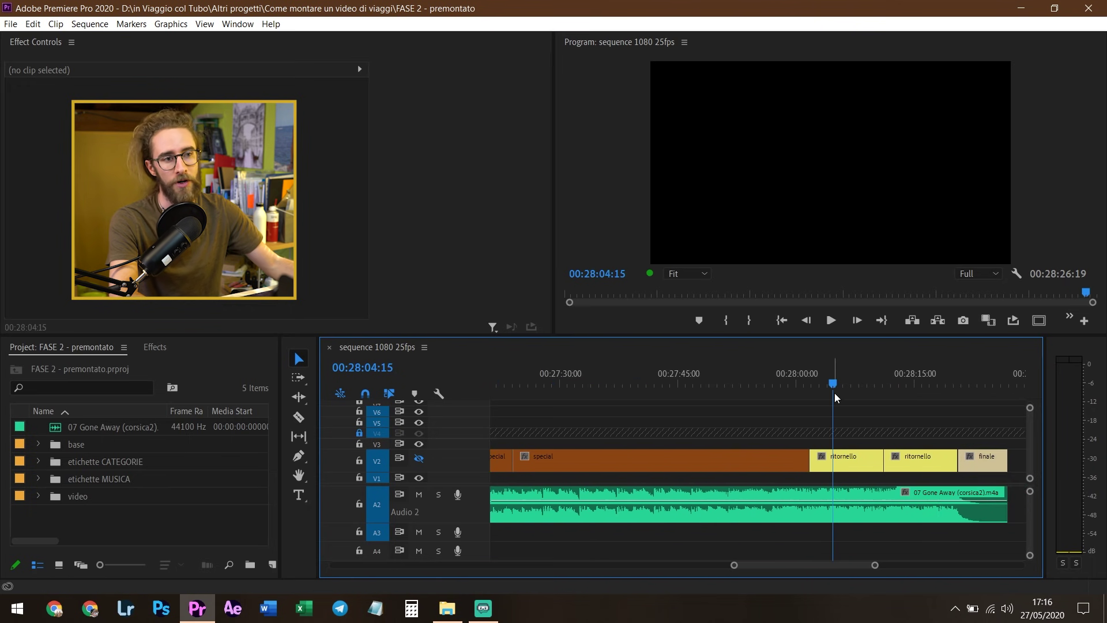
pyautogui.scroll(-2, 742, 391)
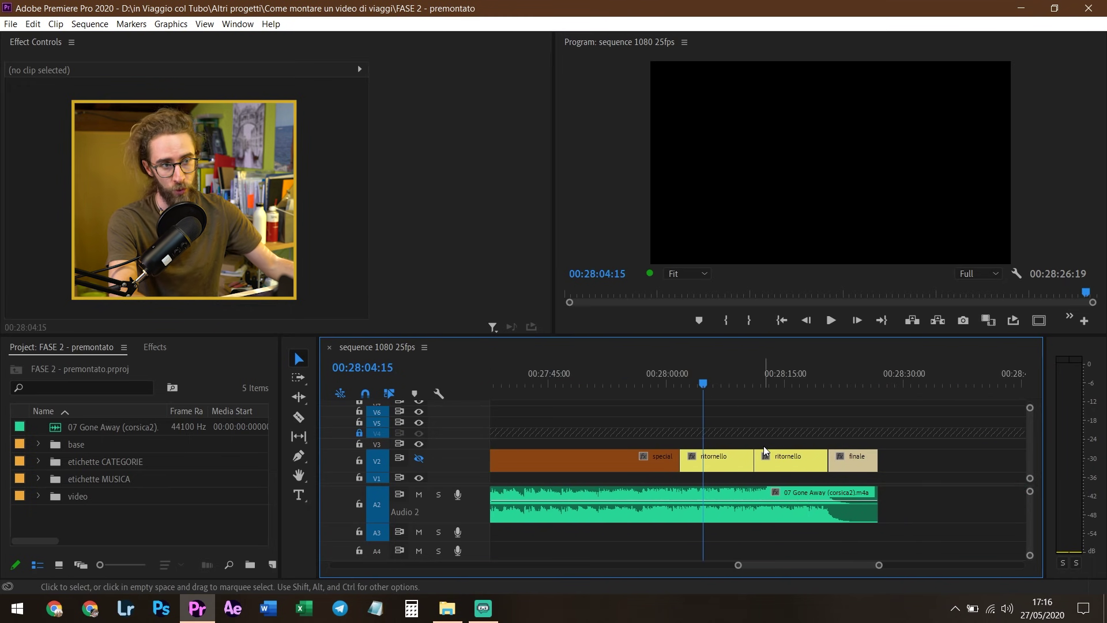
pyautogui.scroll(2, 839, 455)
pyautogui.scroll(1, 839, 455)
pyautogui.click(829, 390)
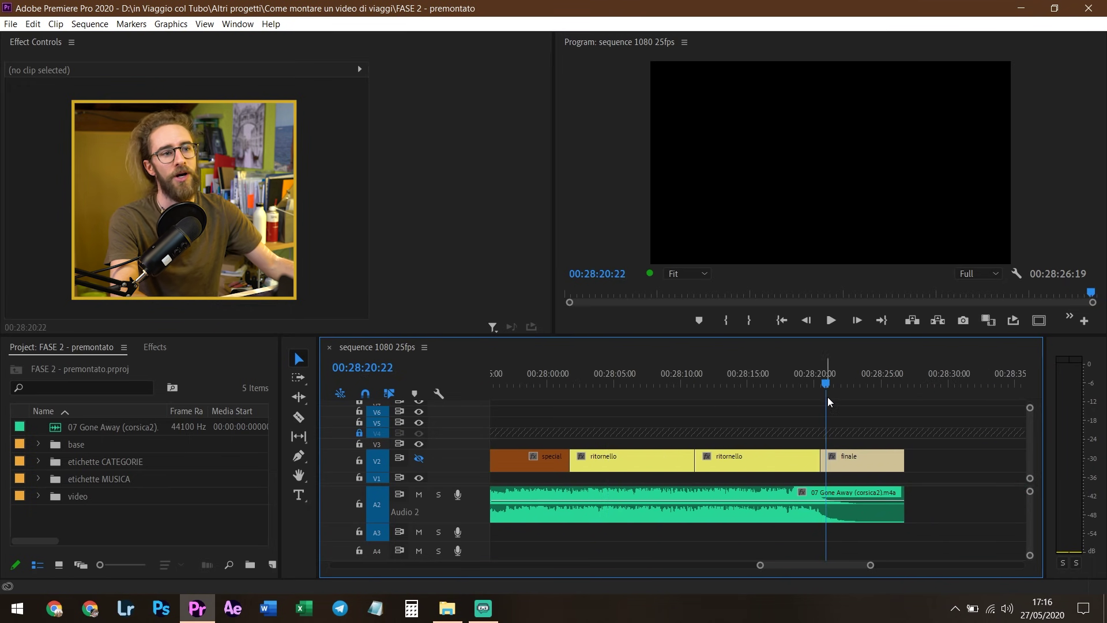
pyautogui.scroll(2, 862, 430)
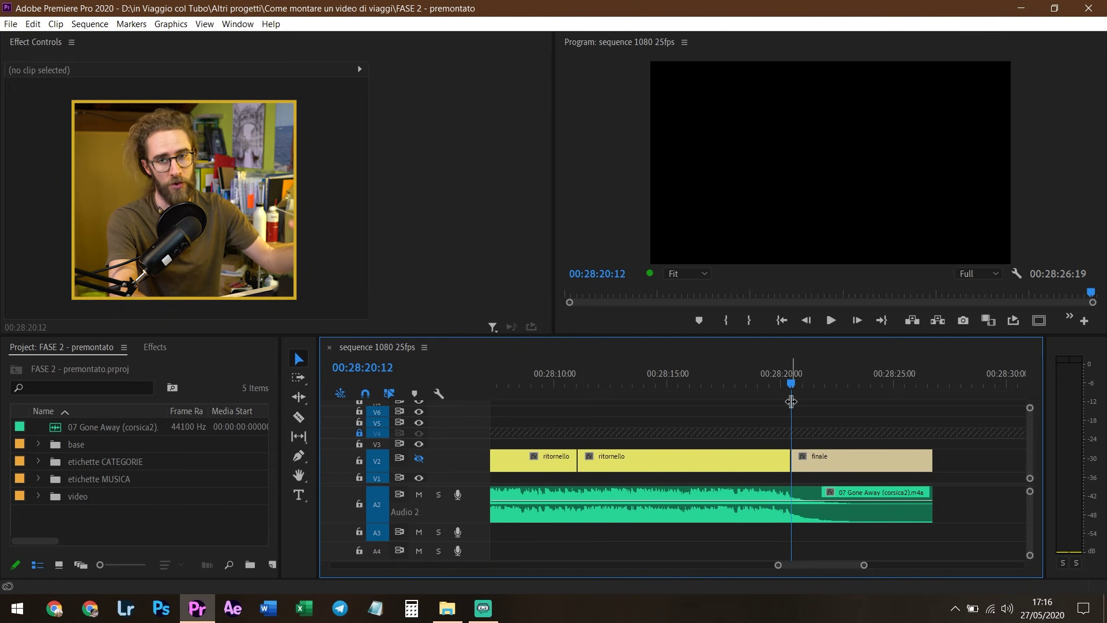
pyautogui.click(774, 386)
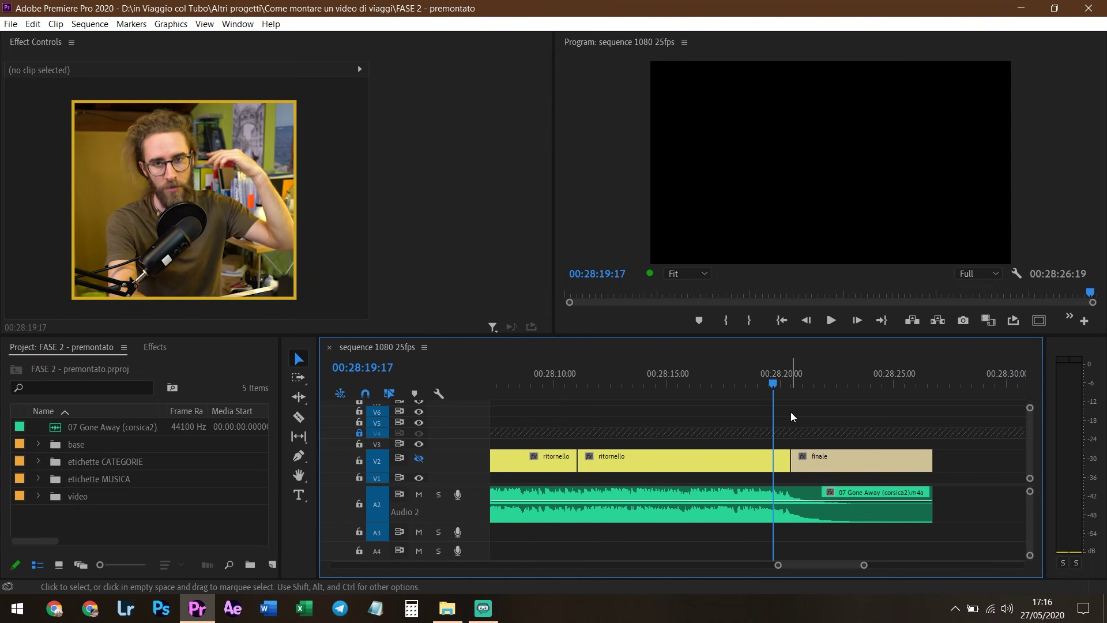
pyautogui.press('space')
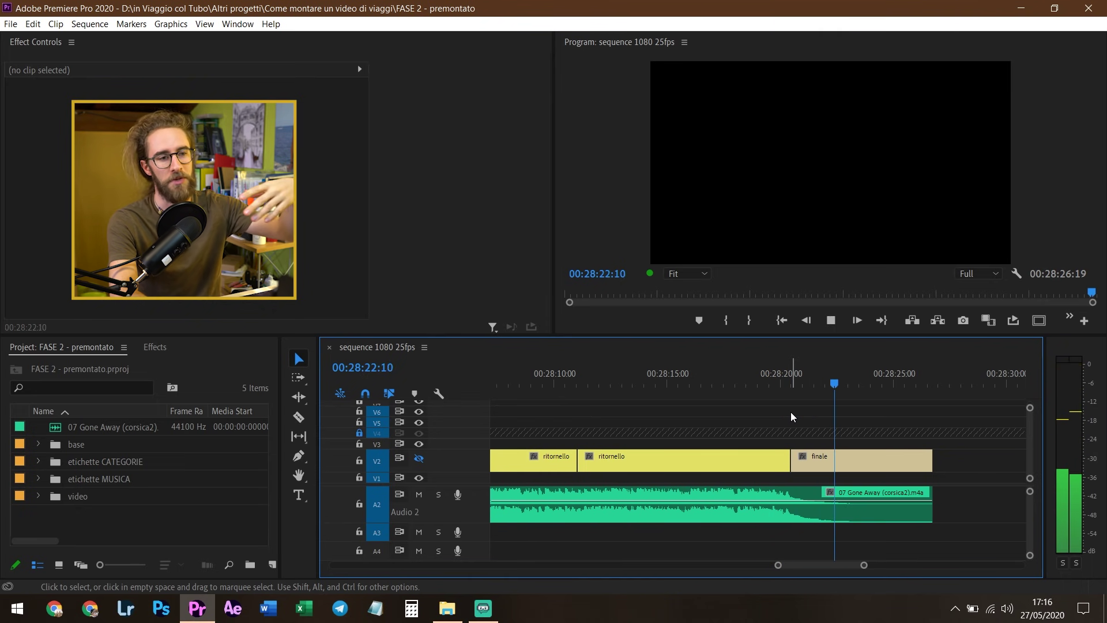
pyautogui.scroll(-3, 780, 428)
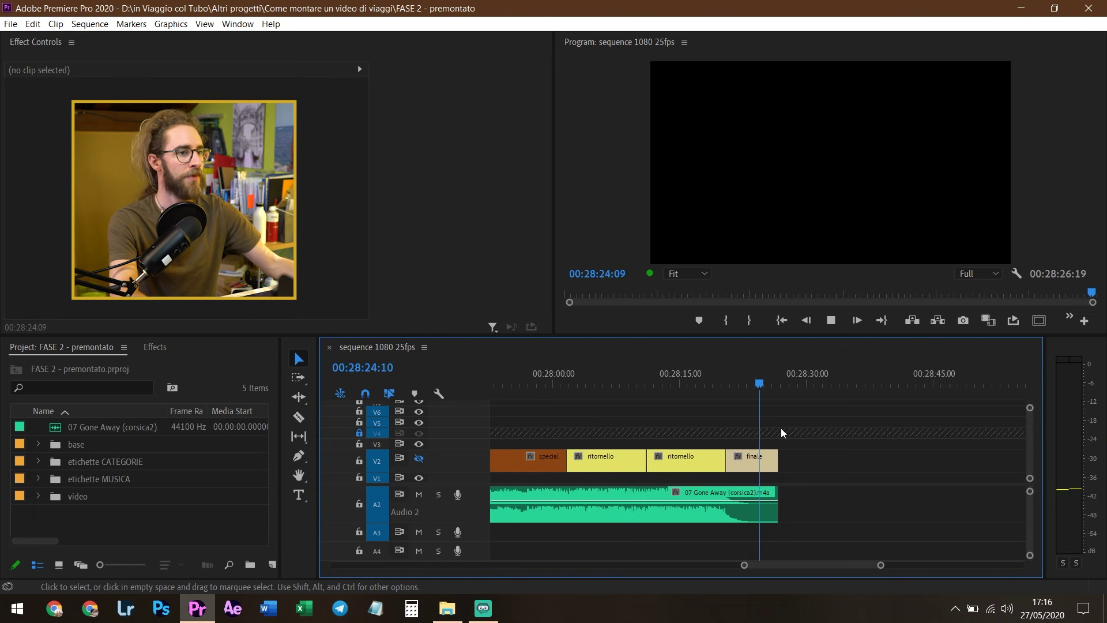
pyautogui.scroll(-2, 870, 442)
pyautogui.press('space')
pyautogui.scroll(2, 753, 426)
pyautogui.scroll(-1, 738, 426)
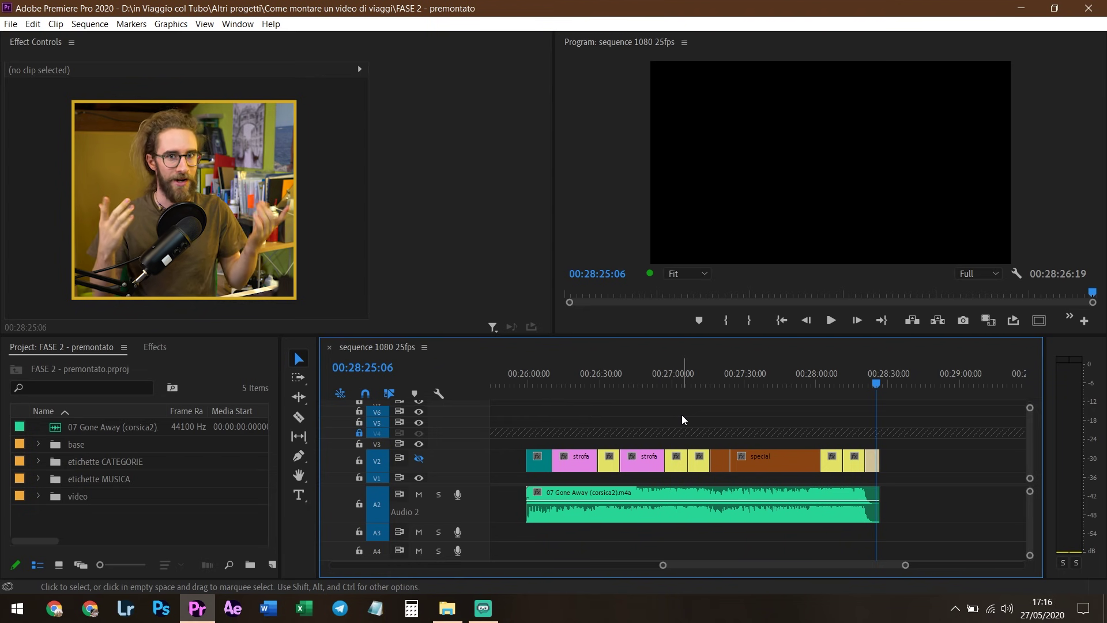
pyautogui.scroll(2, 504, 438)
# Place the playhead at the intro and marquee-select the V1 clips beneath the nave section.
pyautogui.scroll(2, 504, 435)
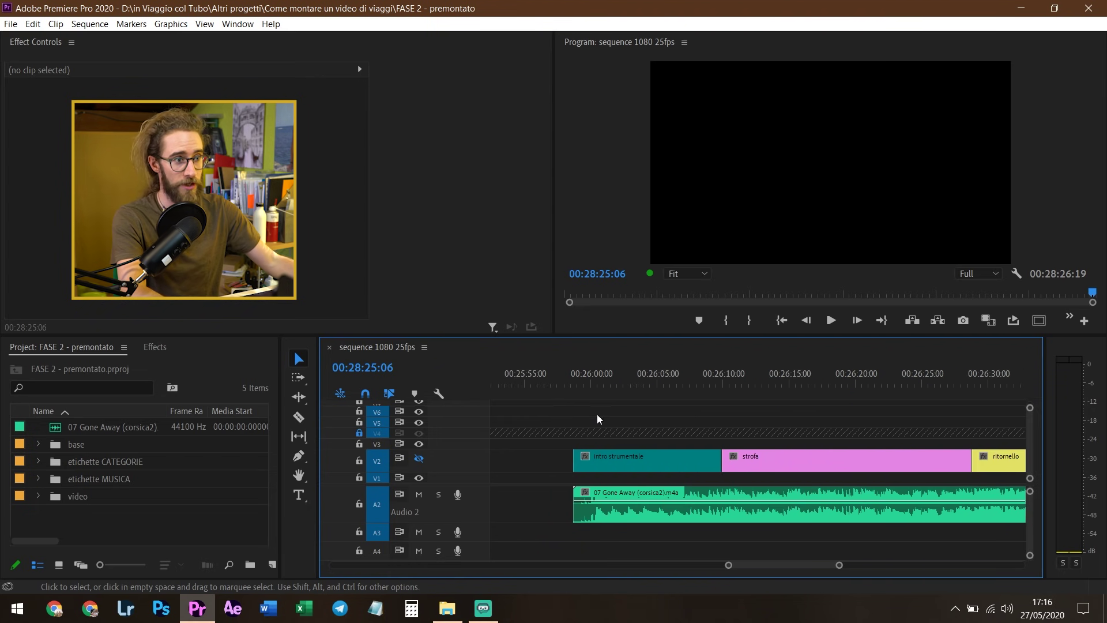
pyautogui.click(606, 382)
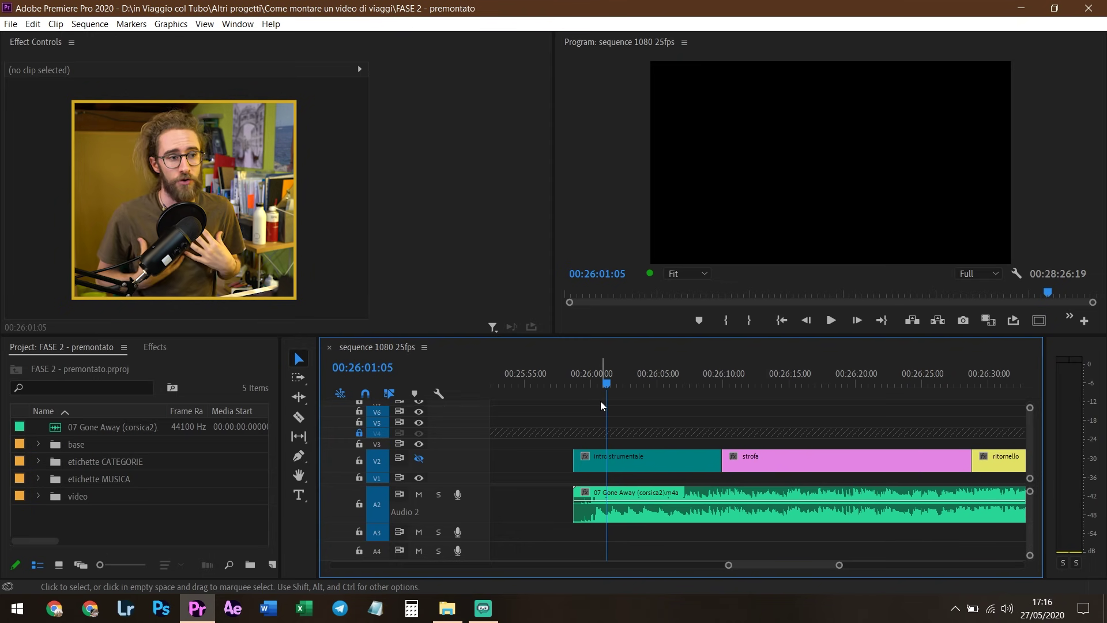
pyautogui.press('-')
pyautogui.press('-')
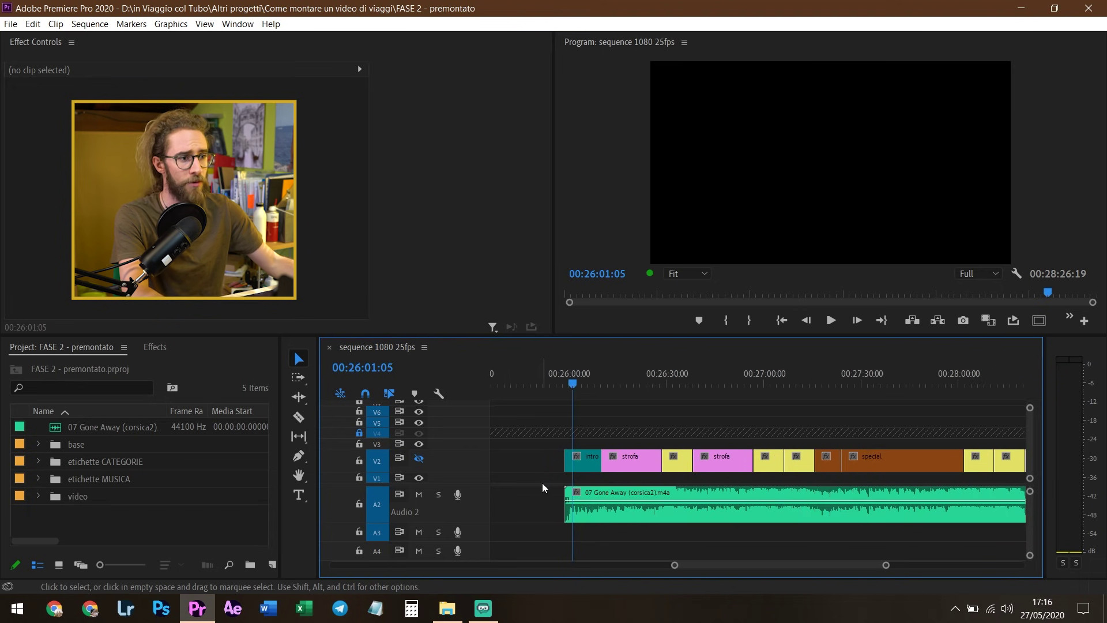
pyautogui.press('=')
pyautogui.press('=')
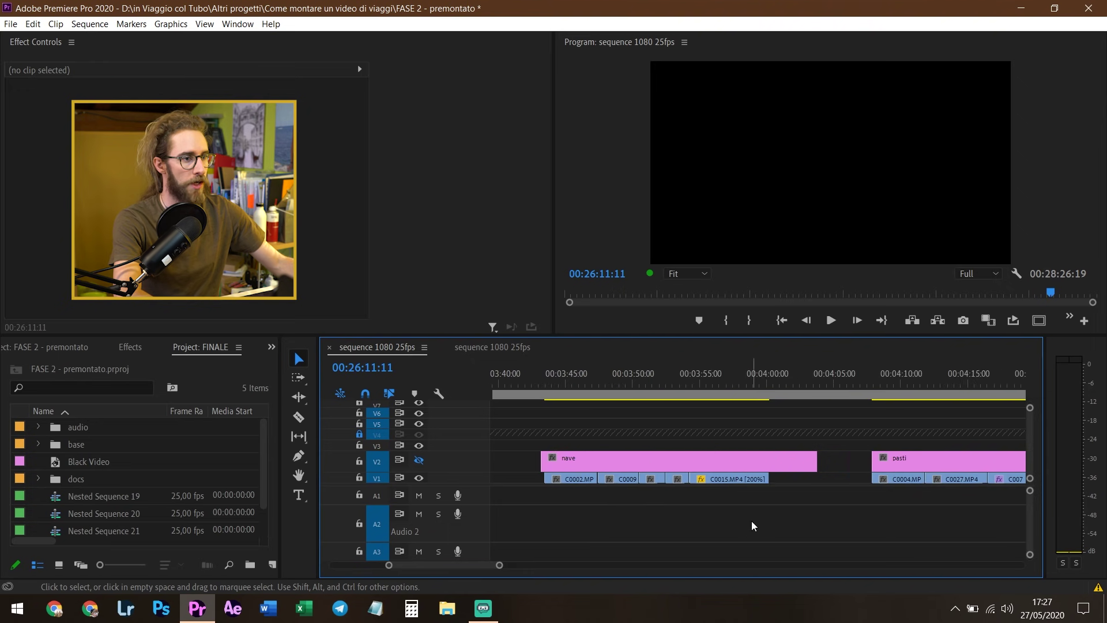
pyautogui.moveTo(752, 521); pyautogui.dragTo(552, 479)
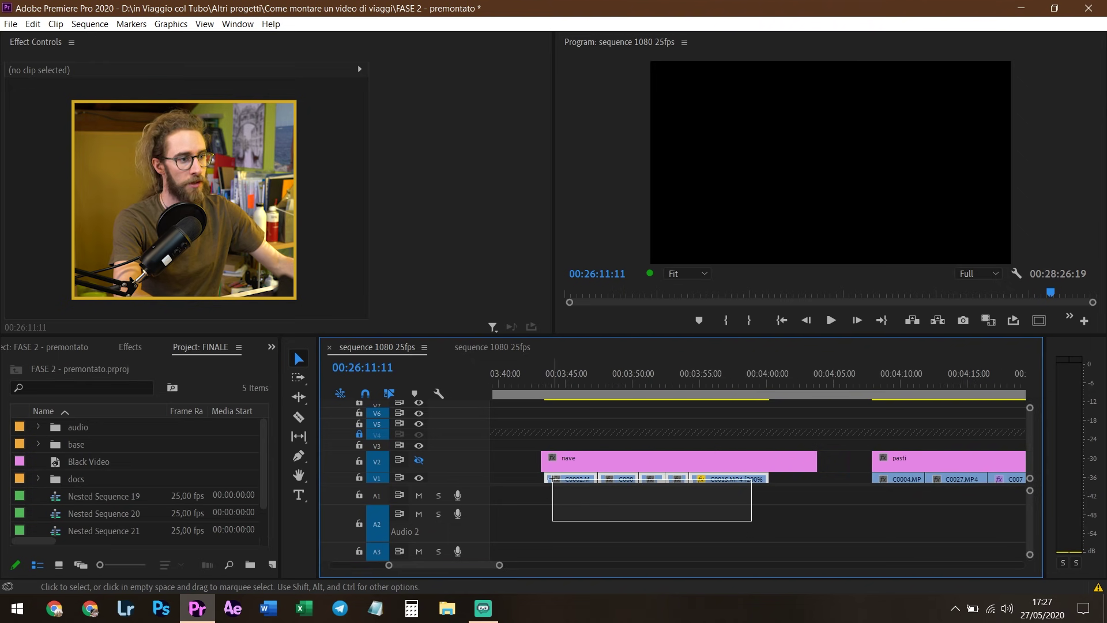
# Cut the ferry clips from under nave and paste them on V1 just before the music intro.
pyautogui.press('Delete')
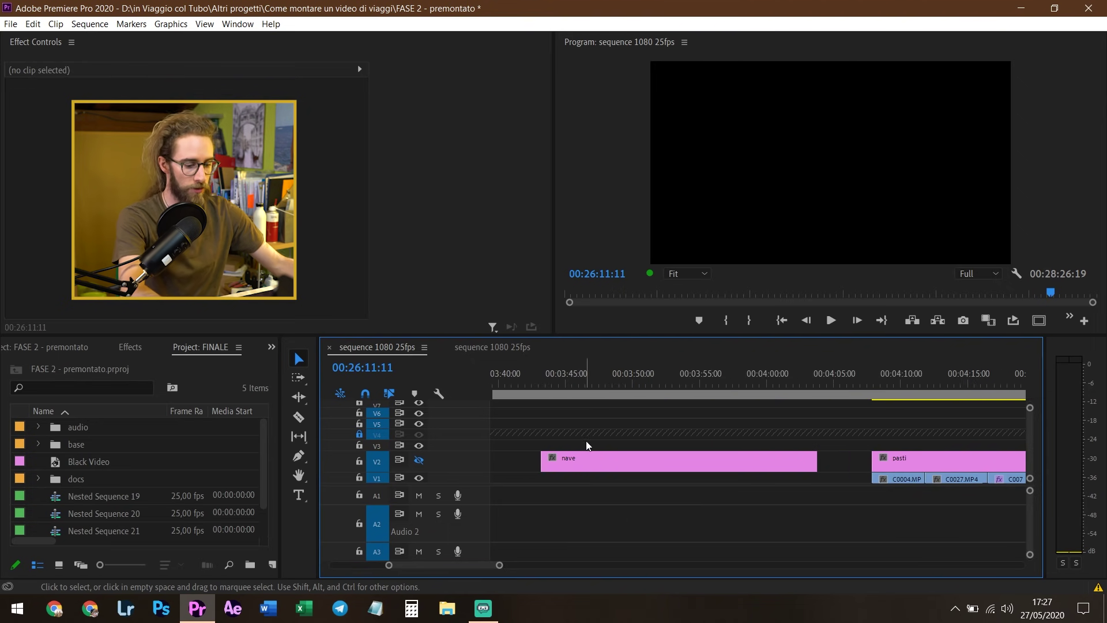
pyautogui.keyDown('alt'); pyautogui.scroll(-3, 576, 430); pyautogui.keyUp('alt')
pyautogui.keyDown('alt'); pyautogui.scroll(-3, 569, 433); pyautogui.keyUp('alt')
pyautogui.scroll(5, 568, 433)
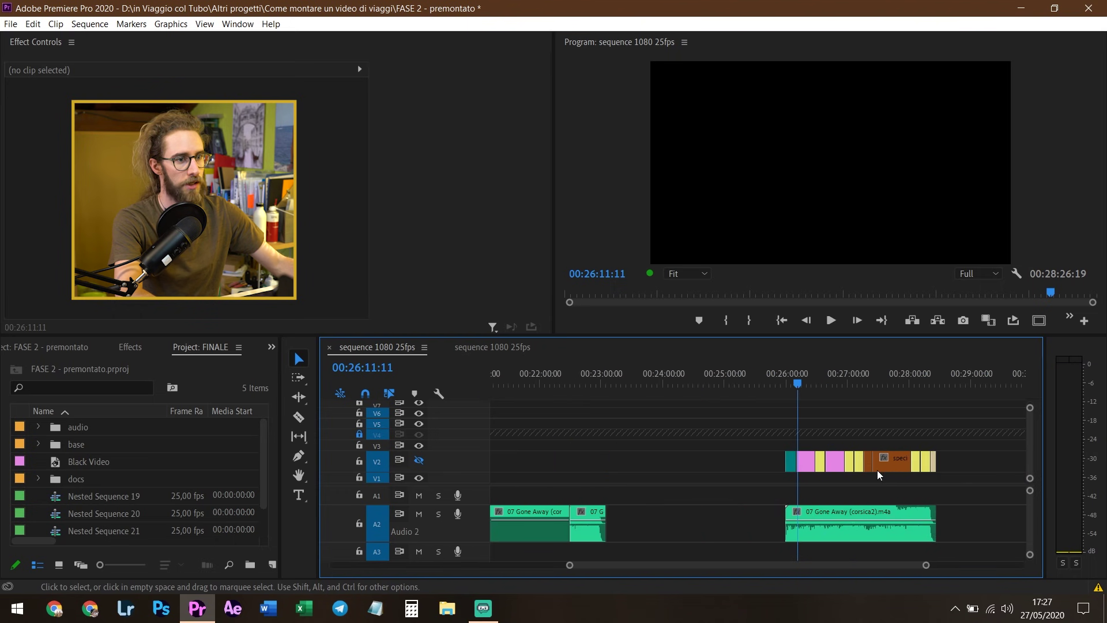
pyautogui.scroll(3, 877, 469)
pyautogui.click(666, 381)
pyautogui.hotkey('ctrl', 'v')
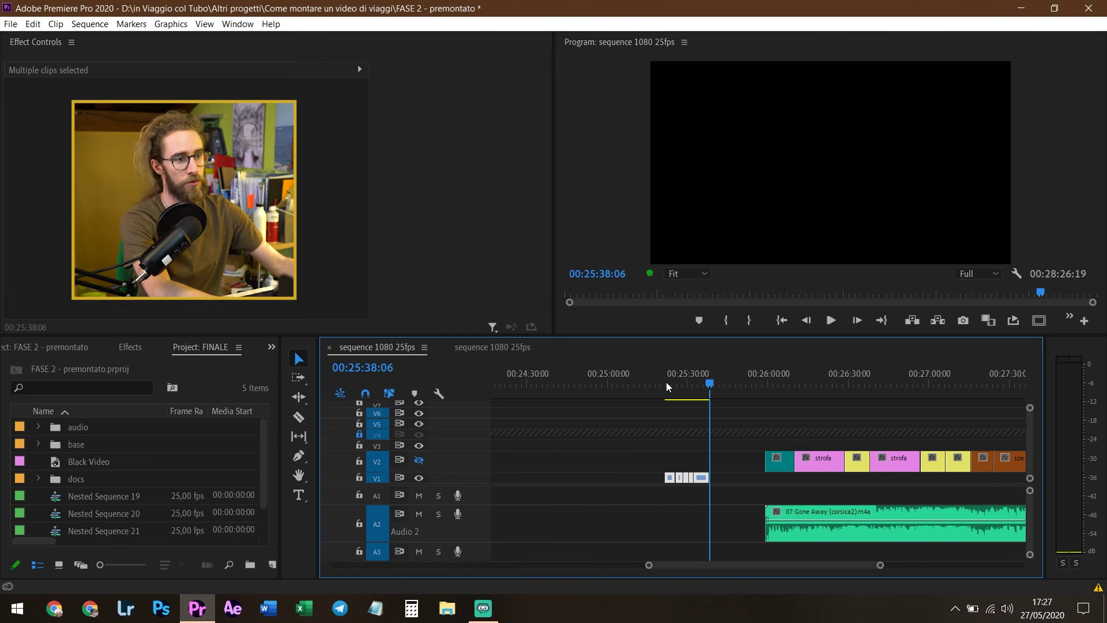
# Scrub through the pasted ferry clips up to the sea view.
pyautogui.scroll(2, 732, 447)
pyautogui.click(733, 432)
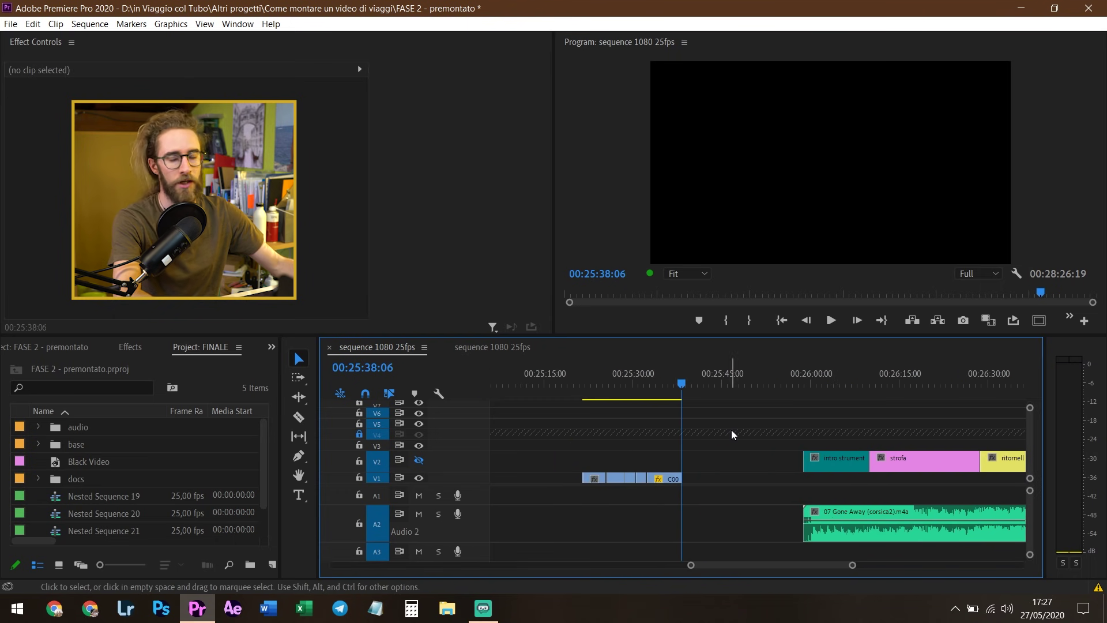
pyautogui.scroll(1, 717, 448)
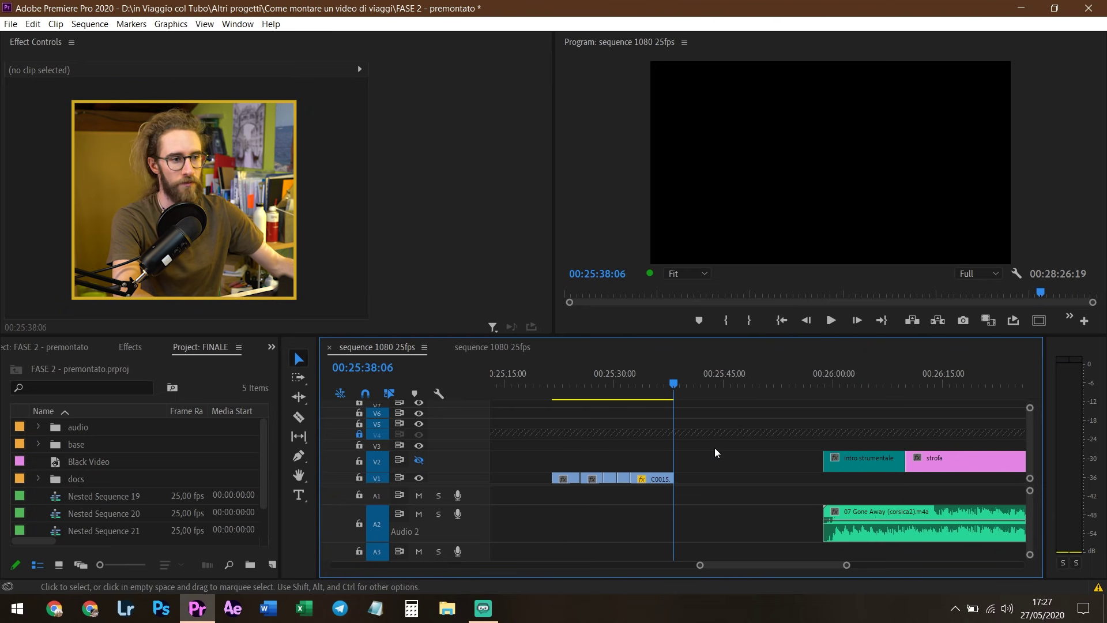
pyautogui.click(570, 385)
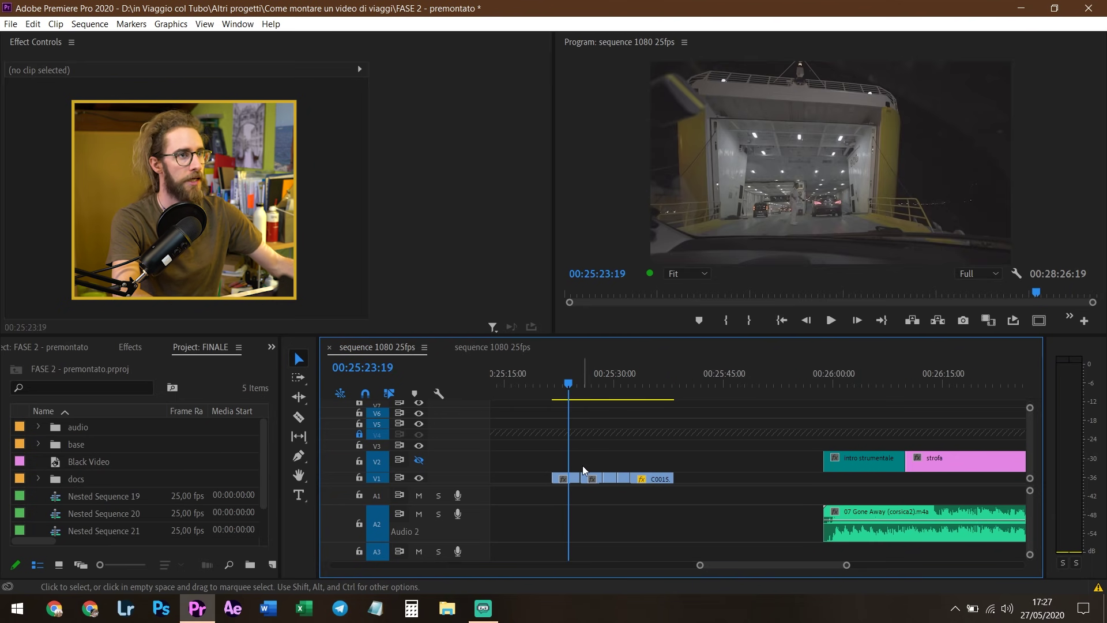
pyautogui.scroll(1, 582, 465)
pyautogui.moveTo(563, 392); pyautogui.dragTo(588, 392)
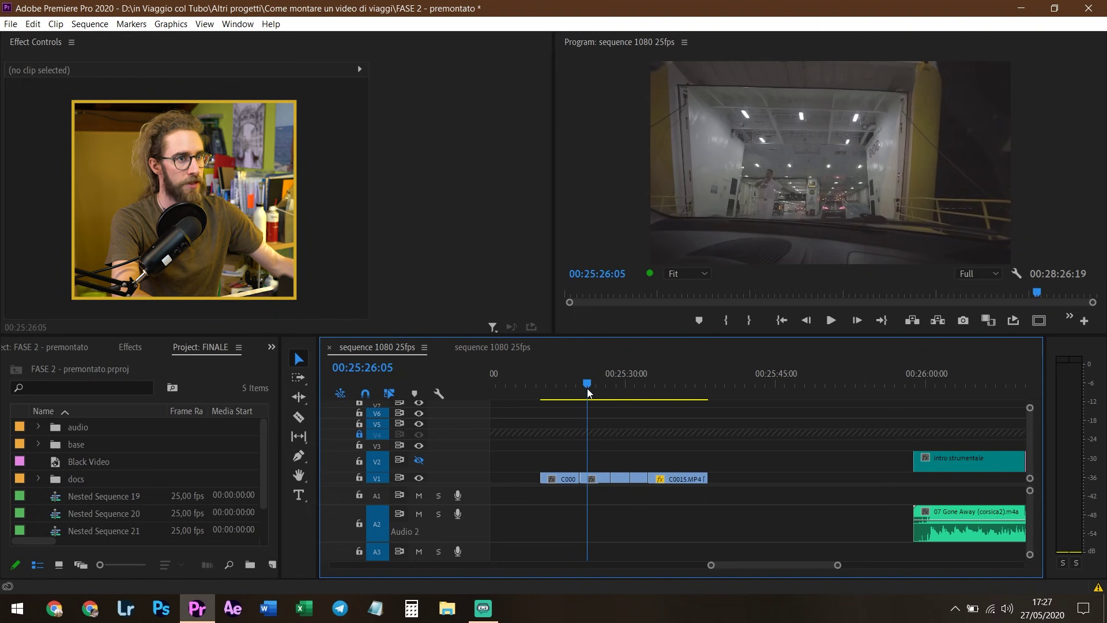
pyautogui.moveTo(587, 390)
pyautogui.mouseDown()
pyautogui.moveTo(621, 459)
pyautogui.moveTo(675, 486)
pyautogui.mouseUp()
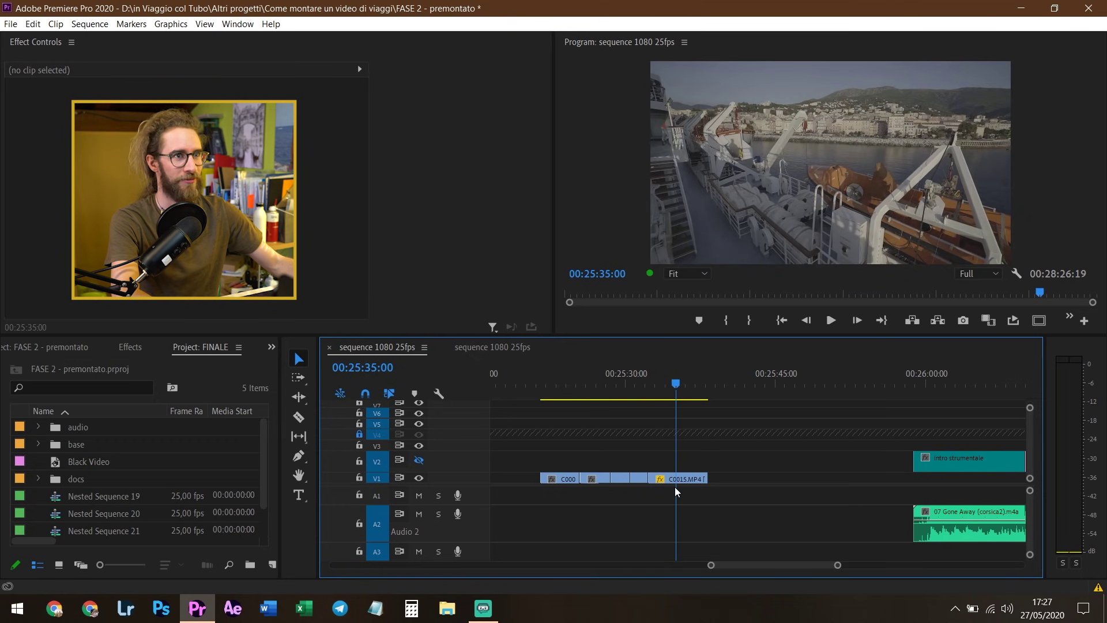
# Delete the ferry clips from V1 and move the playhead to the intro strumentale start.
pyautogui.click(556, 477)
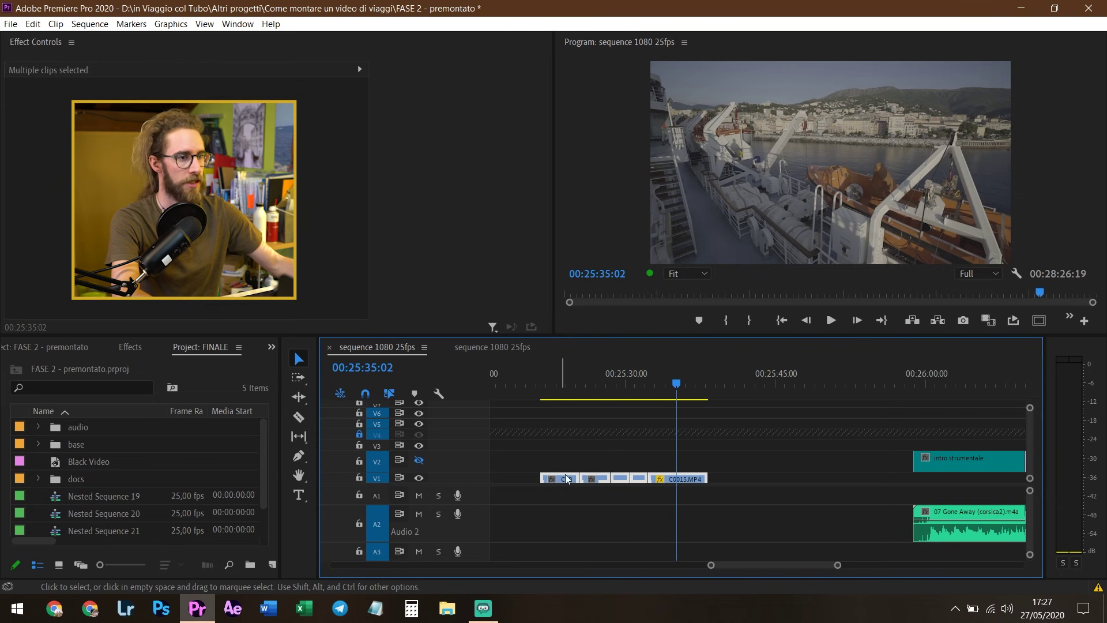
pyautogui.press('Delete')
pyautogui.press('Down')
pyautogui.press('=')
pyautogui.press('=')
# Mark the first intro strumentale beat at 26:00:00 with a sequence marker.
pyautogui.moveTo(597, 383); pyautogui.dragTo(624, 383)
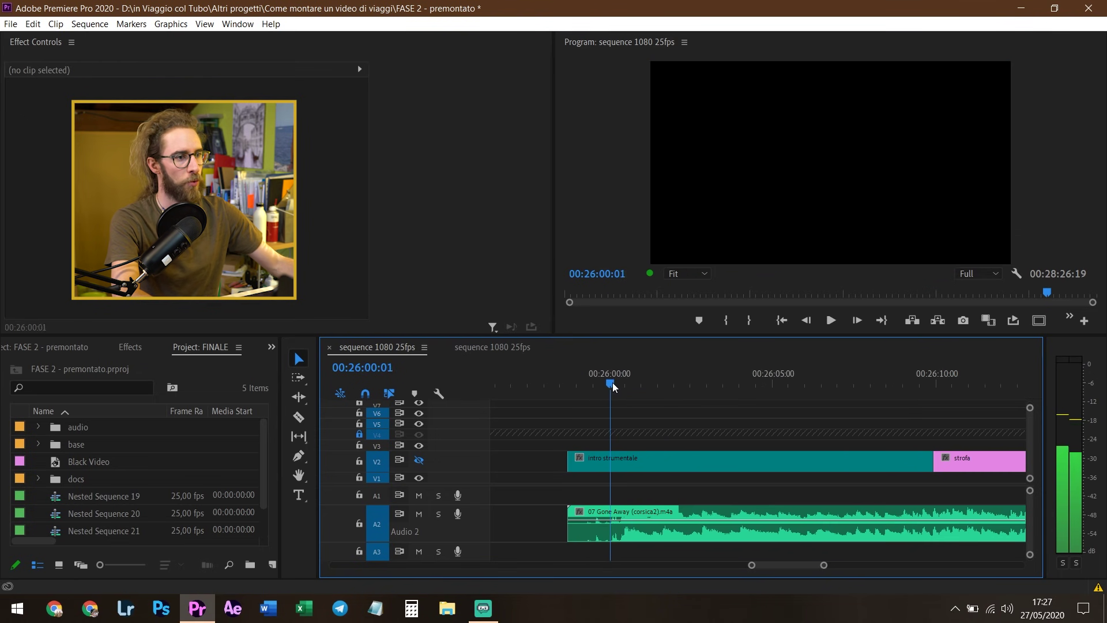
pyautogui.press('=')
pyautogui.press('=')
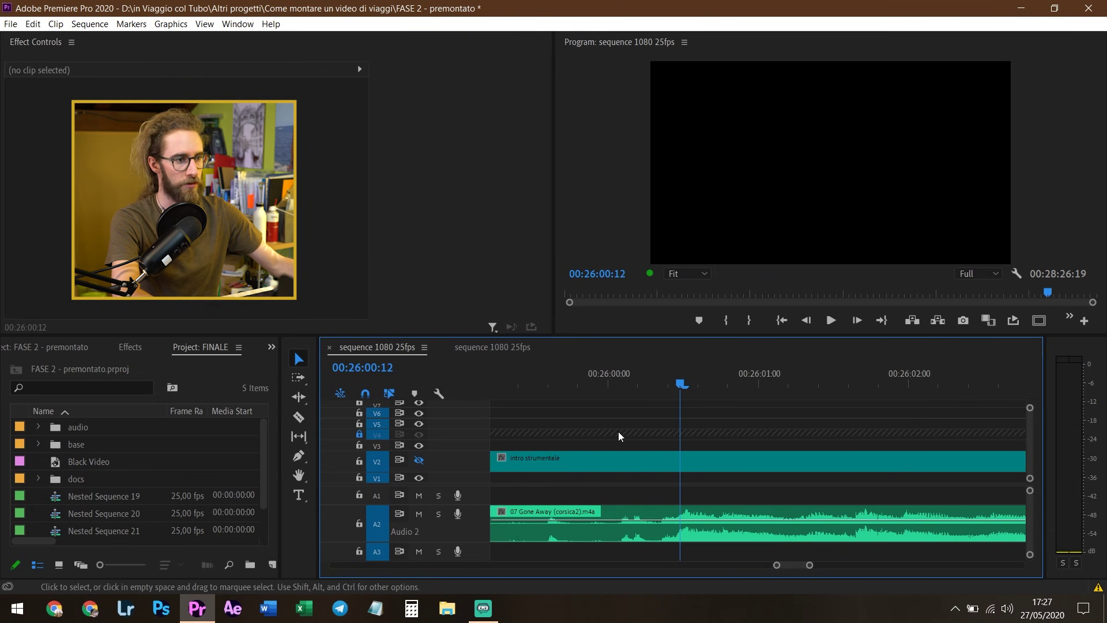
pyautogui.press('-')
pyautogui.press('-')
pyautogui.click(625, 383)
pyautogui.press('space')
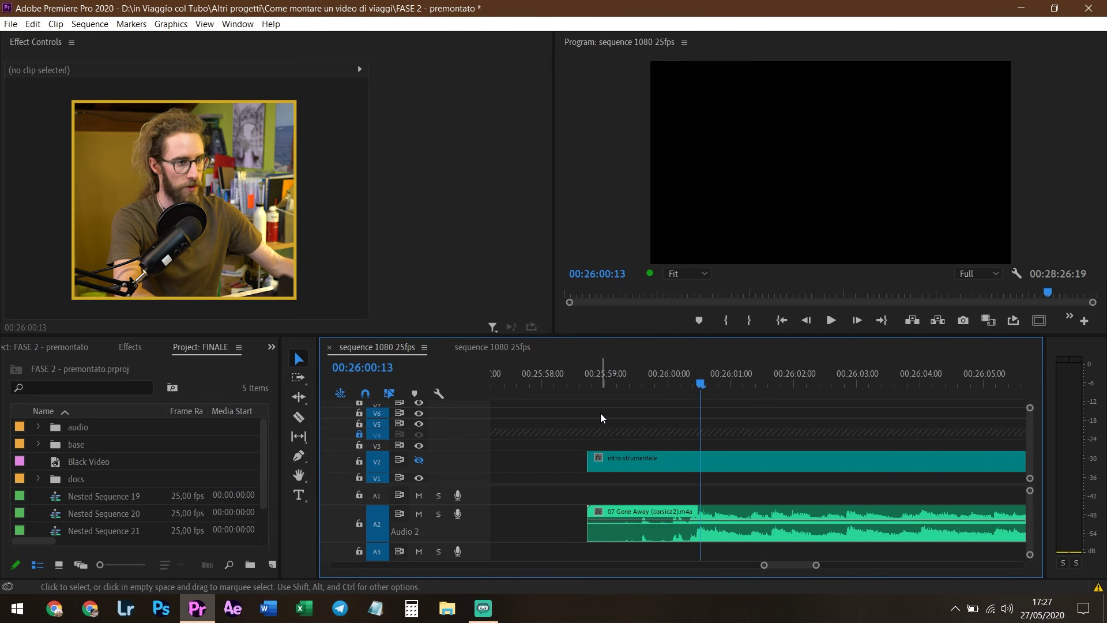
pyautogui.press('Left')
pyautogui.press('m')
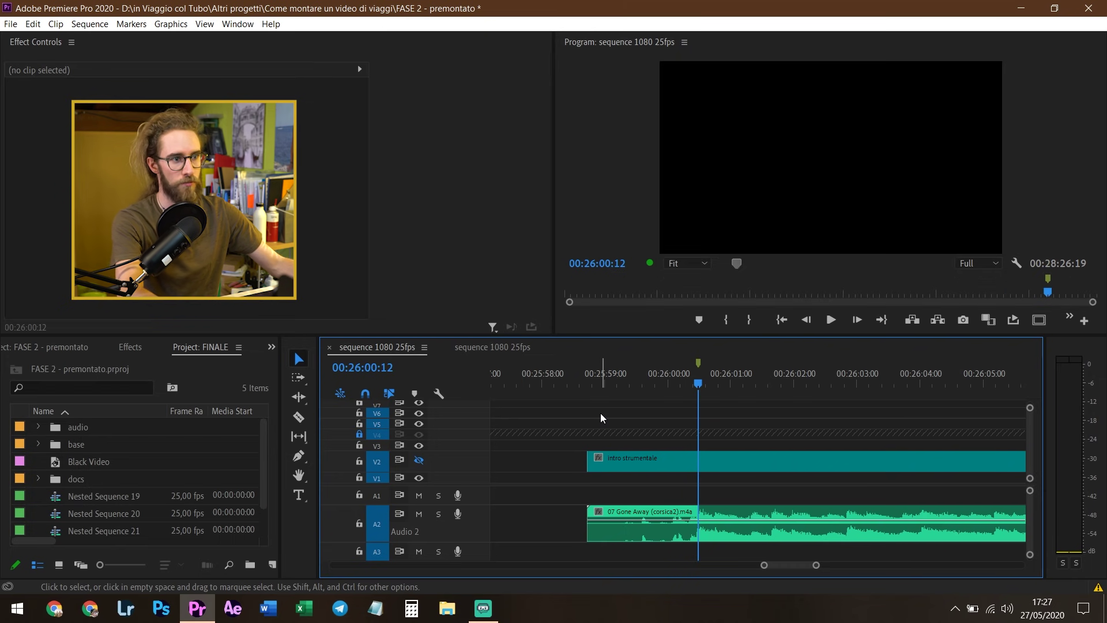
# Play the intro and drop markers on the following beats up to about 26:10.
pyautogui.press('-')
pyautogui.press('-')
pyautogui.press('=')
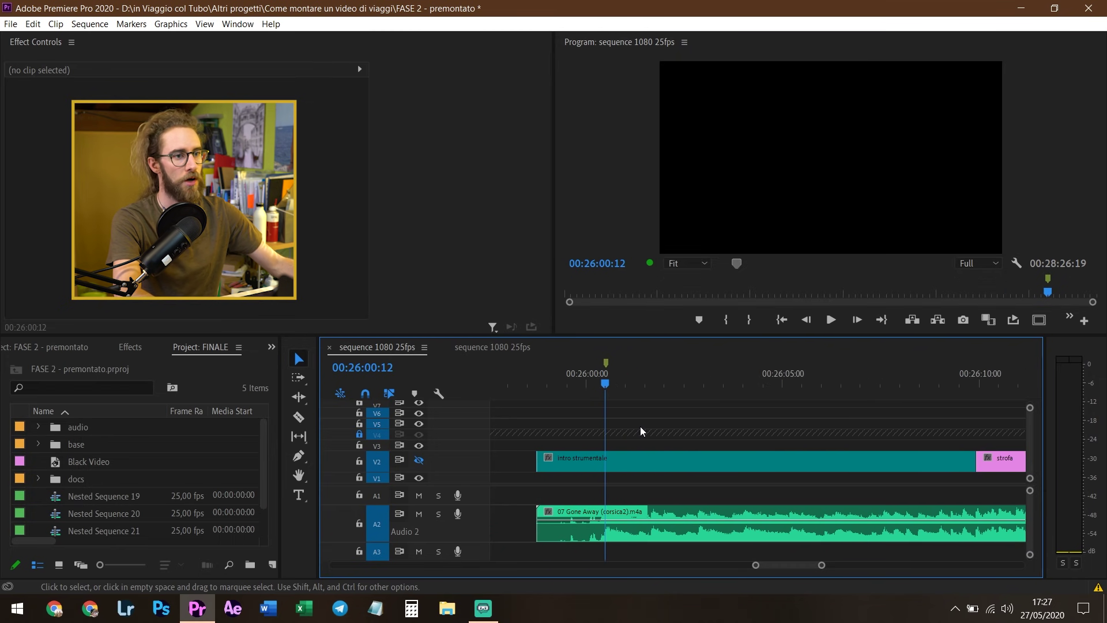
pyautogui.press('space')
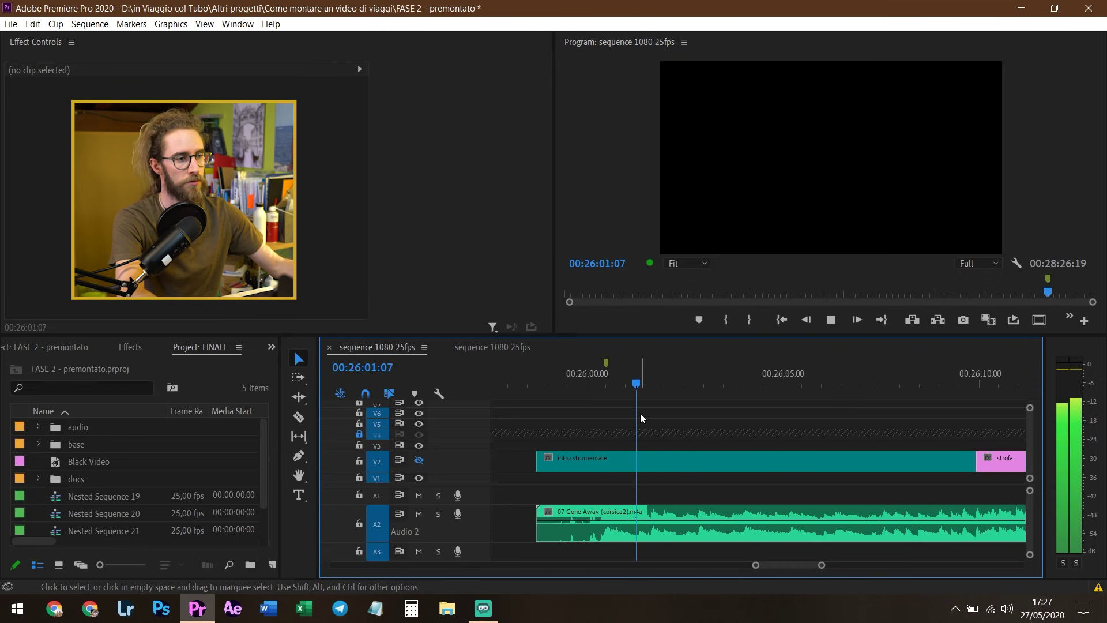
pyautogui.press('m')
pyautogui.press('m')
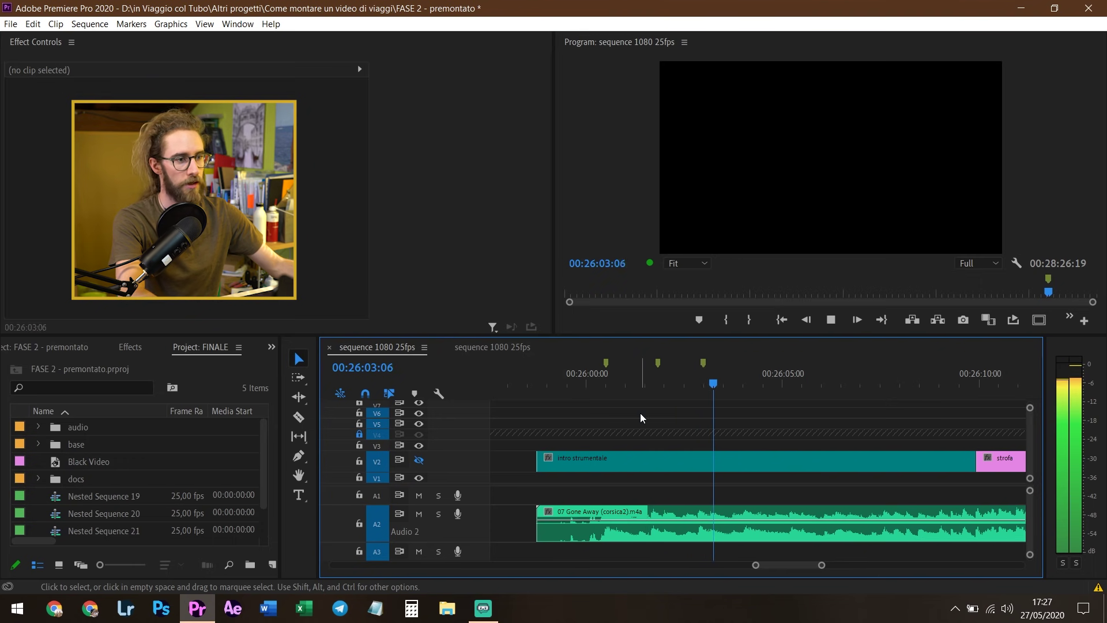
pyautogui.press('m')
pyautogui.press('m')
pyautogui.press('m')
pyautogui.press('m')
pyautogui.press('m')
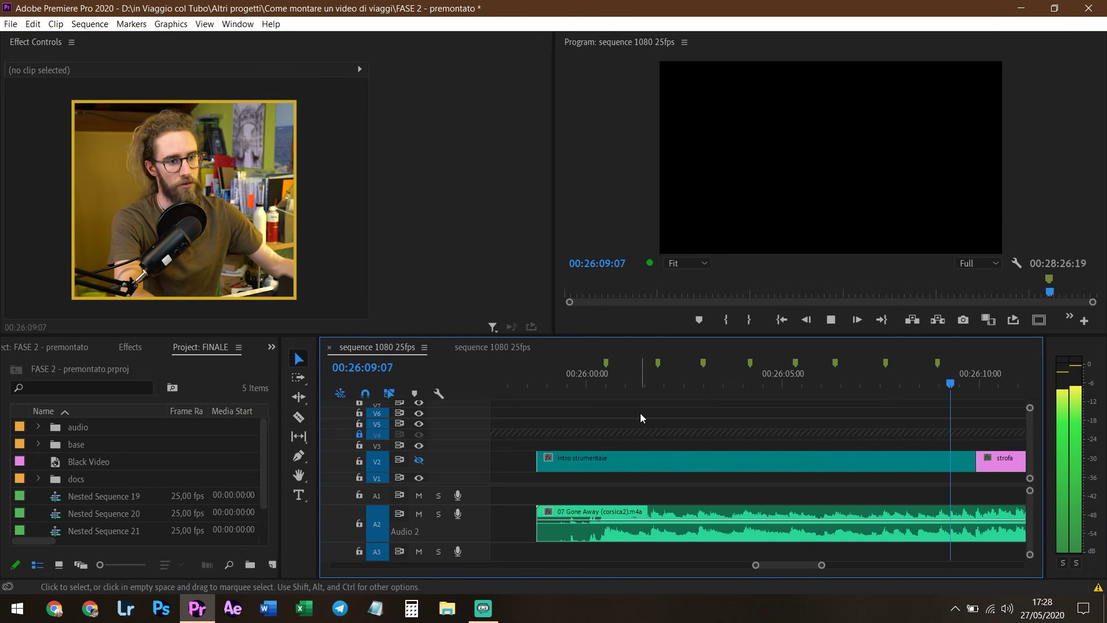
pyautogui.press('space')
pyautogui.press('-')
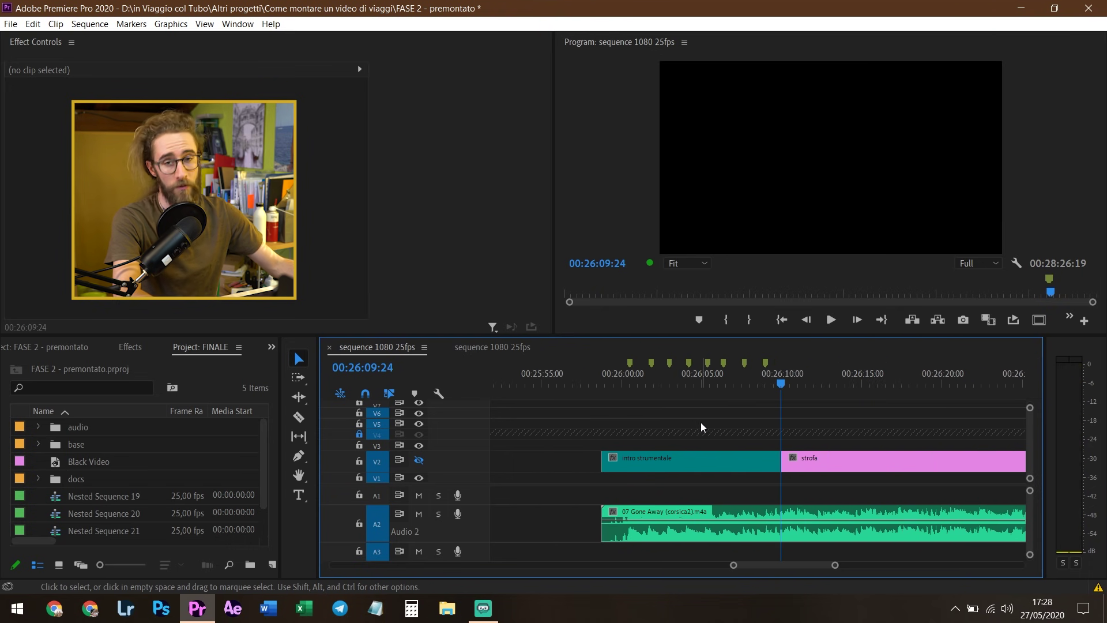
pyautogui.press('-')
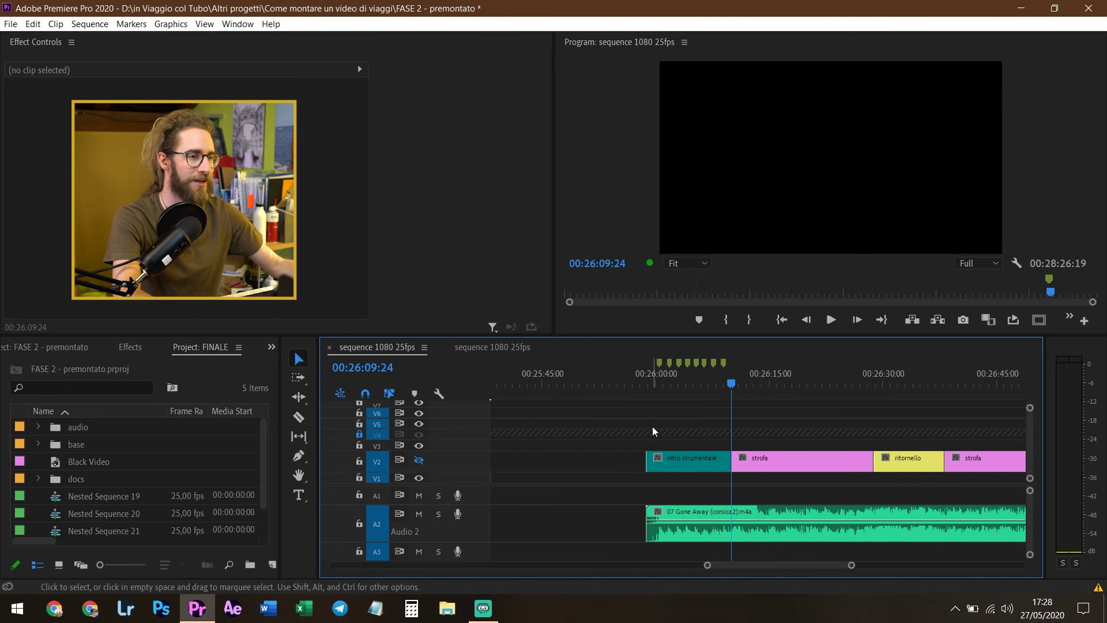
pyautogui.press('-')
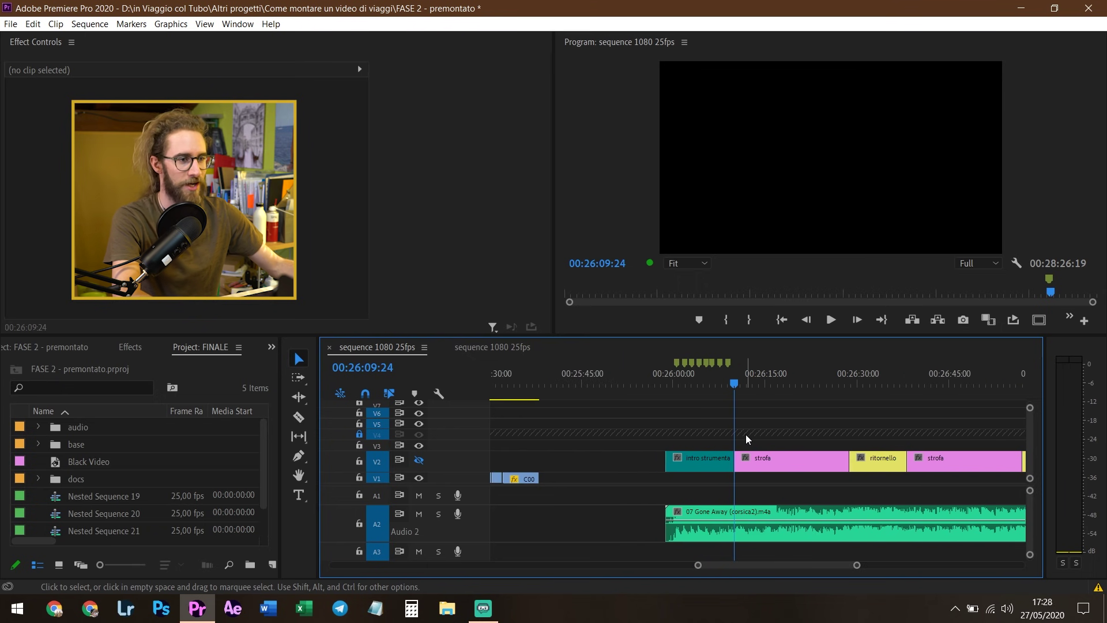
pyautogui.scroll(3, 711, 434)
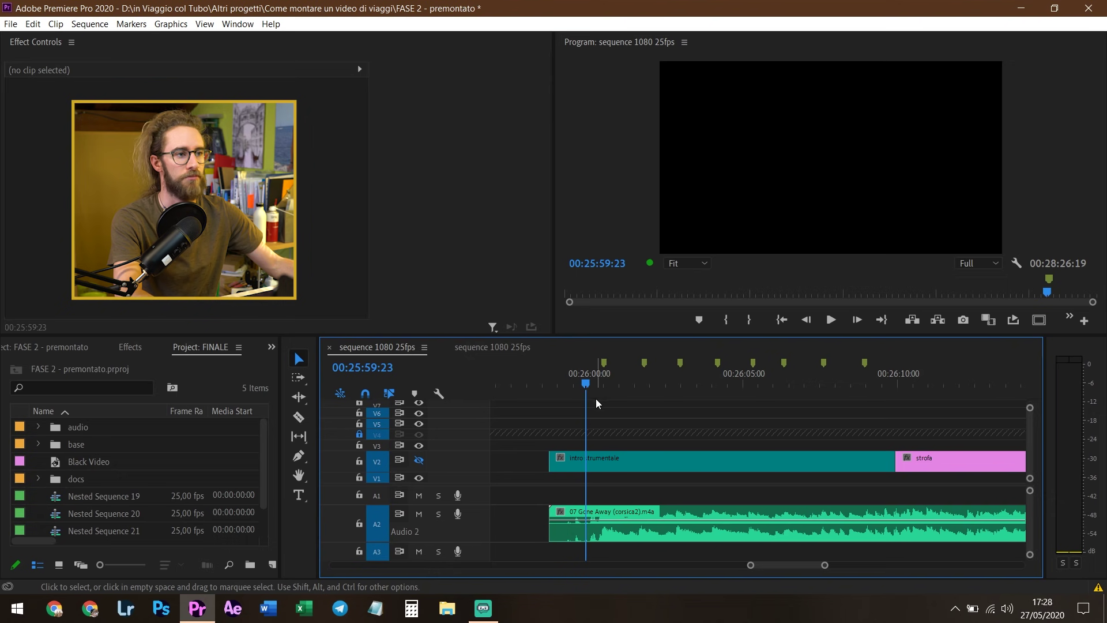
pyautogui.scroll(1, 707, 454)
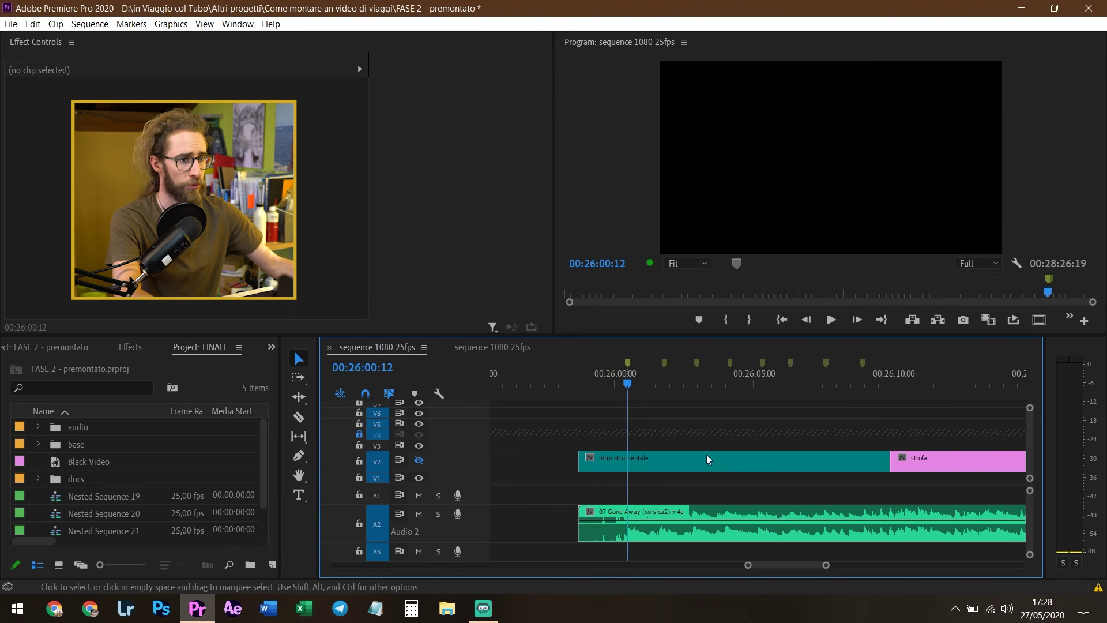
pyautogui.scroll(-3, 877, 492)
pyautogui.scroll(-2, 853, 484)
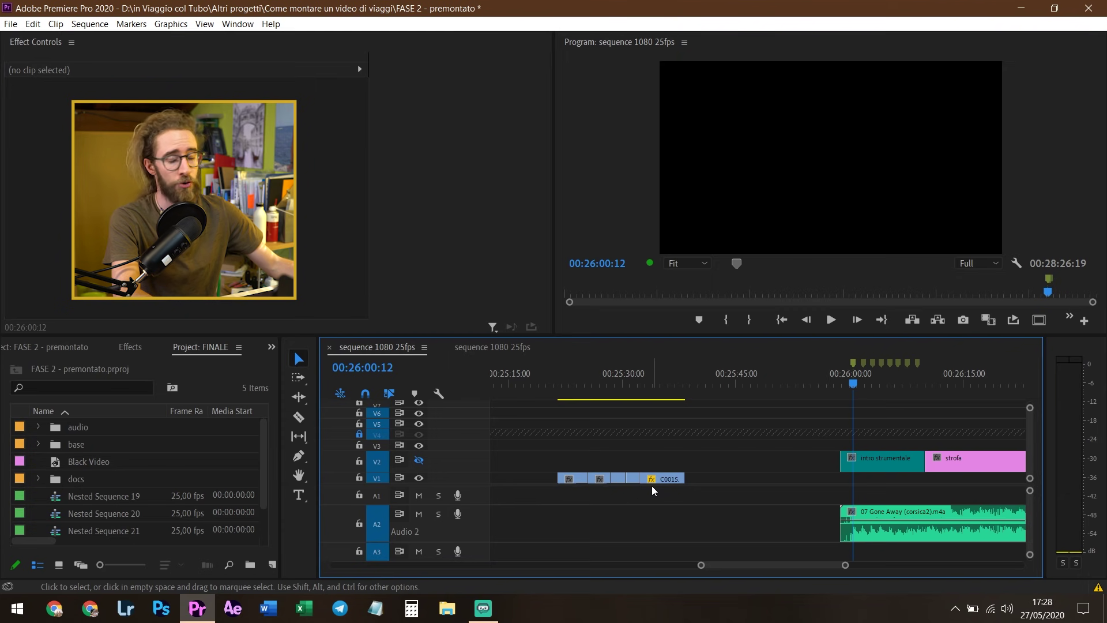
pyautogui.scroll(2, 694, 456)
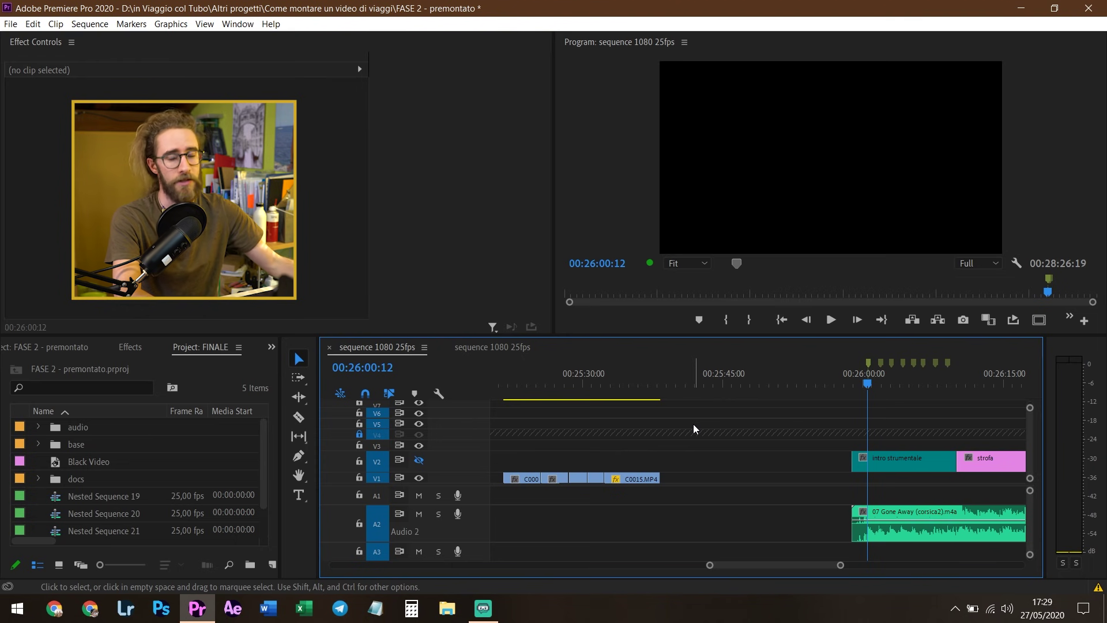
pyautogui.click(518, 398)
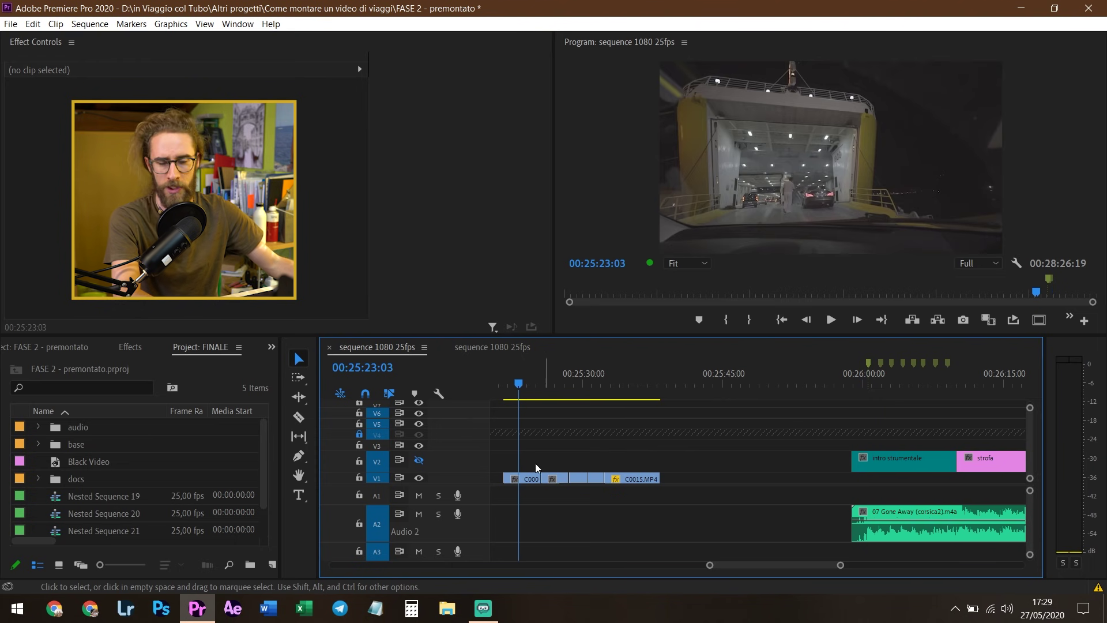
pyautogui.press('space')
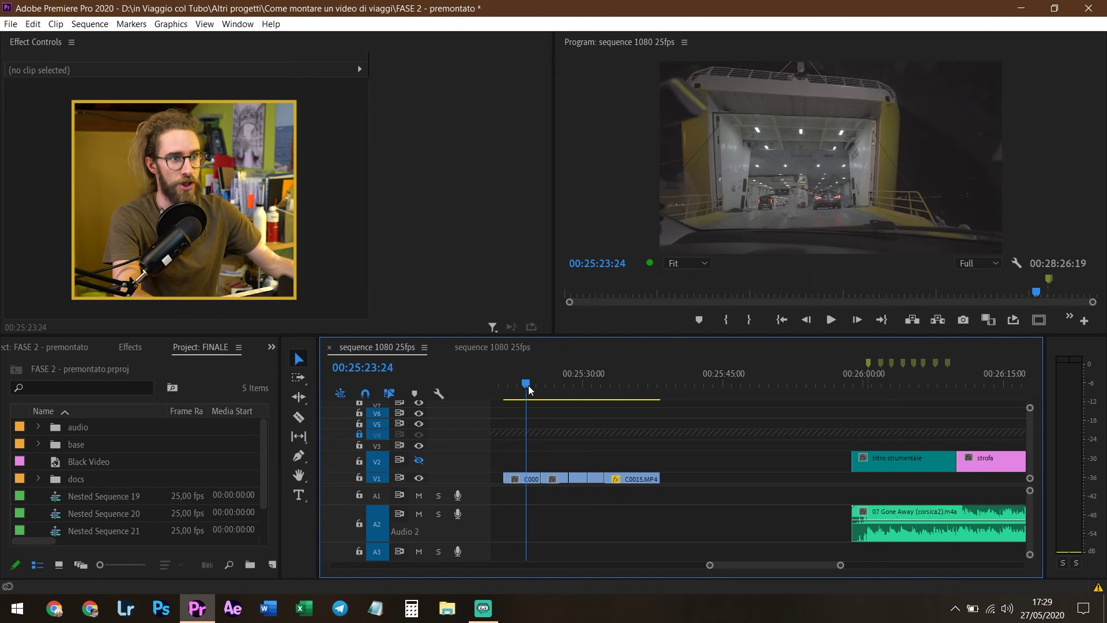
pyautogui.moveTo(528, 385); pyautogui.dragTo(552, 395)
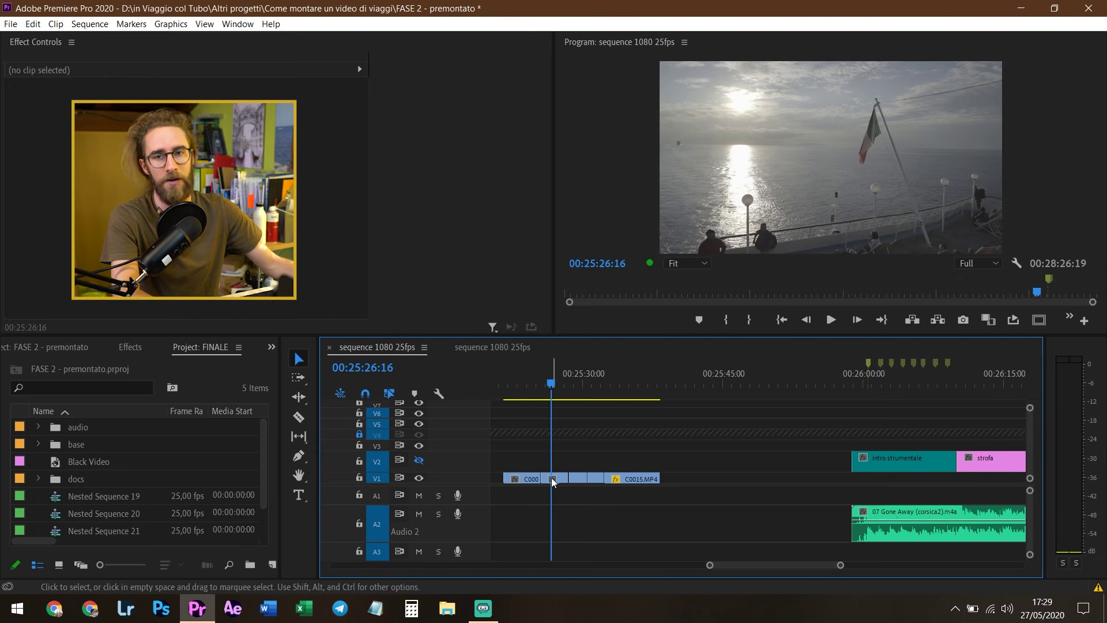
# Move the C0009 sea shot onto V1 at the first beat marker at 26:00.
pyautogui.moveTo(552, 482); pyautogui.dragTo(859, 481)
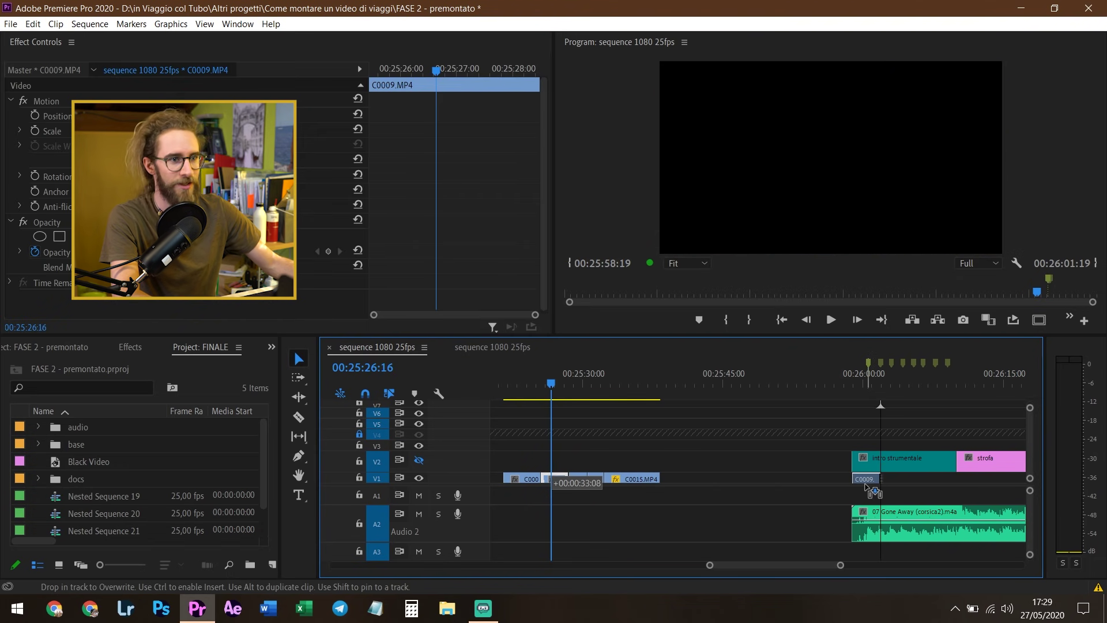
pyautogui.scroll(3, 939, 482)
pyautogui.scroll(2, 732, 447)
pyautogui.scroll(1, 649, 472)
pyautogui.moveTo(630, 479); pyautogui.dragTo(741, 479)
pyautogui.click(738, 383)
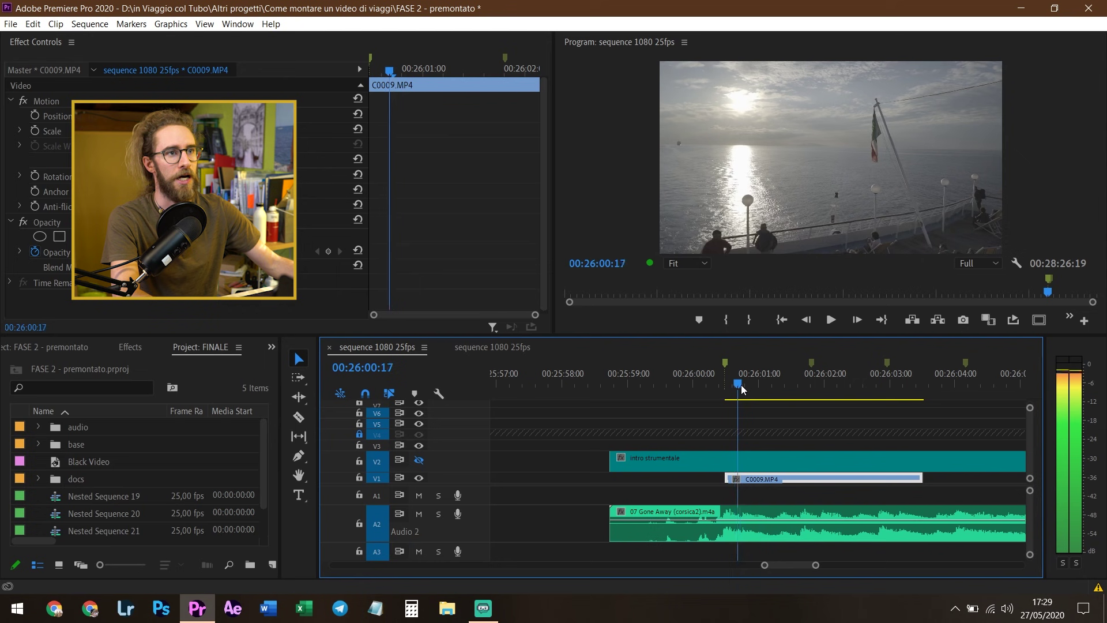
# Trim C0009 to end on the next beat, at a duration of 00:00:01:08.
pyautogui.moveTo(741, 390); pyautogui.dragTo(793, 404)
pyautogui.scroll(-2, 663, 407)
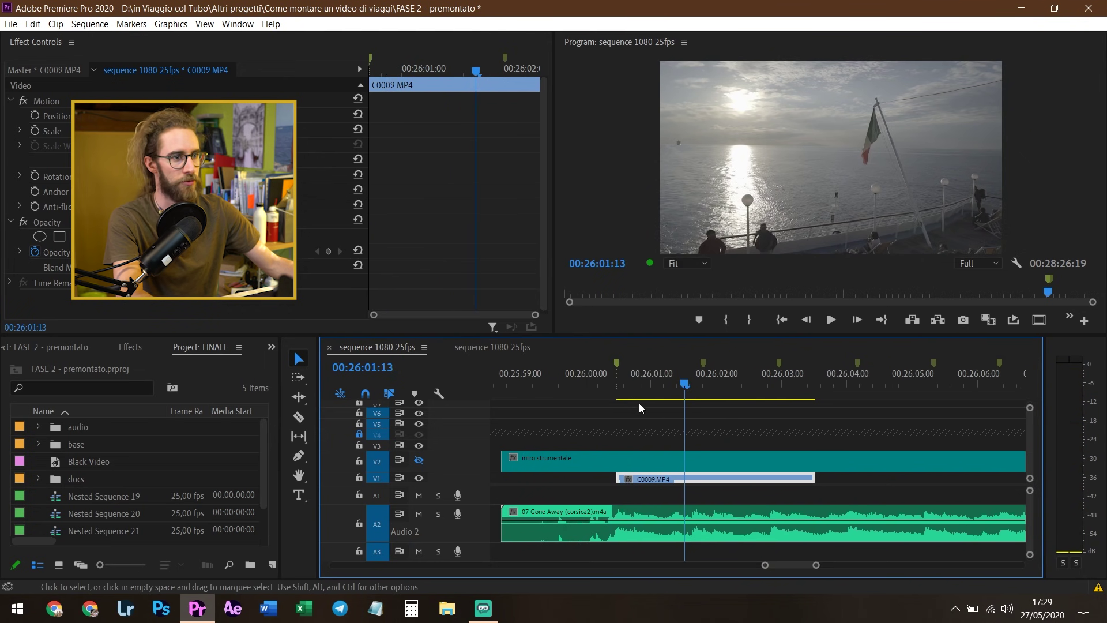
pyautogui.moveTo(812, 479); pyautogui.dragTo(696, 474)
pyautogui.press('-')
pyautogui.press('-')
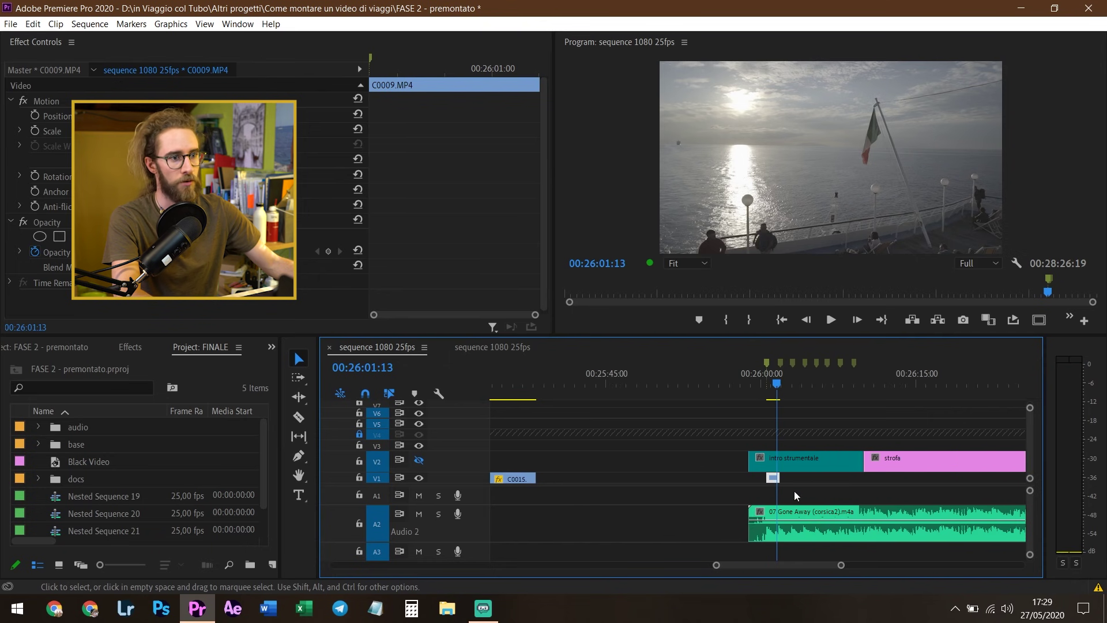
# Zoom out and jump the playhead to the loose clips around 25:29.
pyautogui.scroll(2, 828, 486)
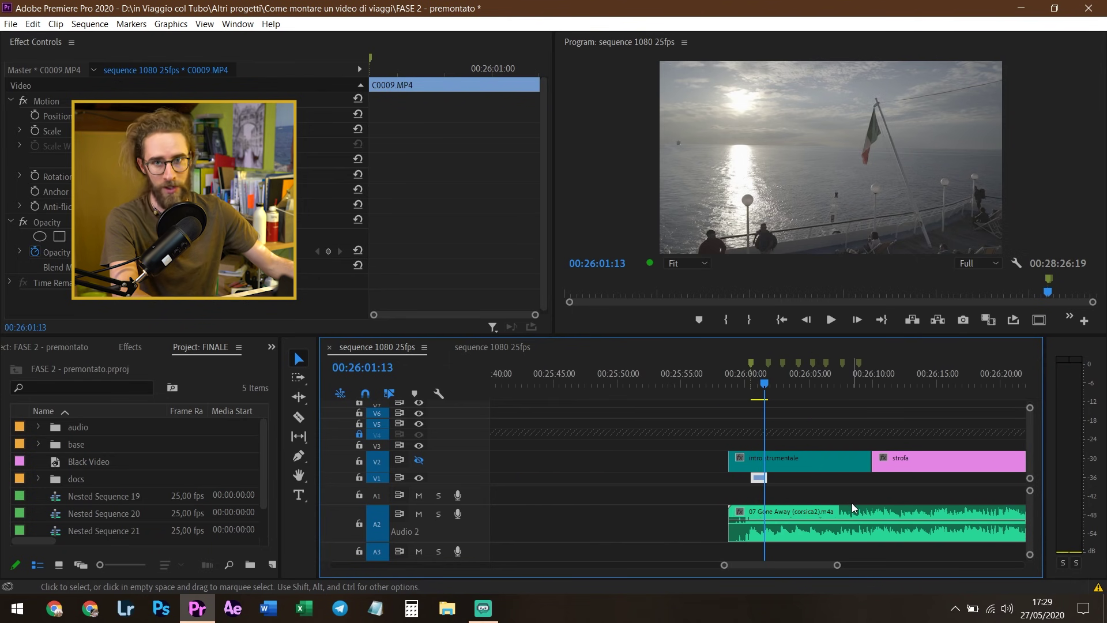
pyautogui.scroll(-1, 852, 502)
pyautogui.scroll(-1, 880, 486)
pyautogui.click(526, 395)
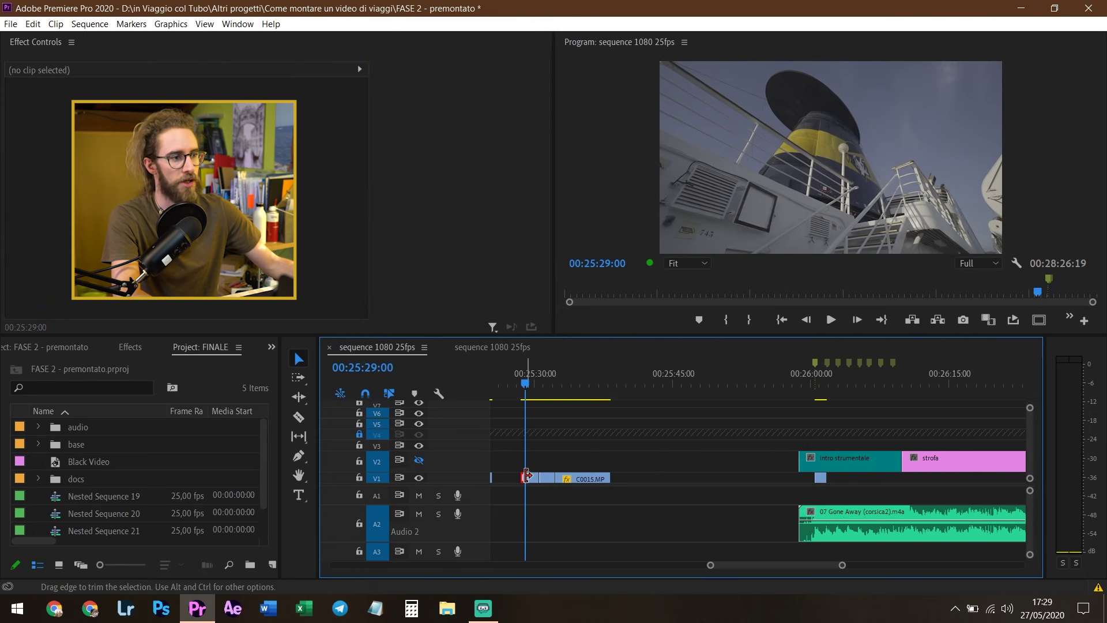
# Place C0011 after C0009 near 26:00, preview the cut, and trim C0009's end to the playhead.
pyautogui.moveTo(525, 470)
pyautogui.mouseDown()
pyautogui.moveTo(847, 484)
pyautogui.moveTo(837, 479)
pyautogui.mouseUp()
pyautogui.scroll(5, 815, 382)
pyautogui.click(815, 382)
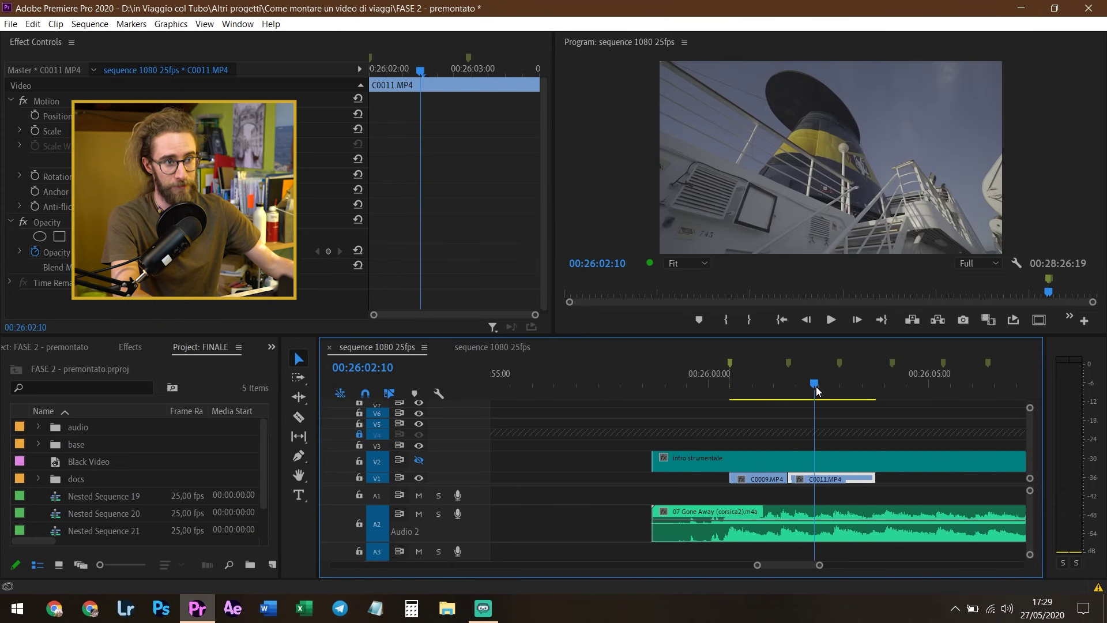
pyautogui.scroll(2, 603, 406)
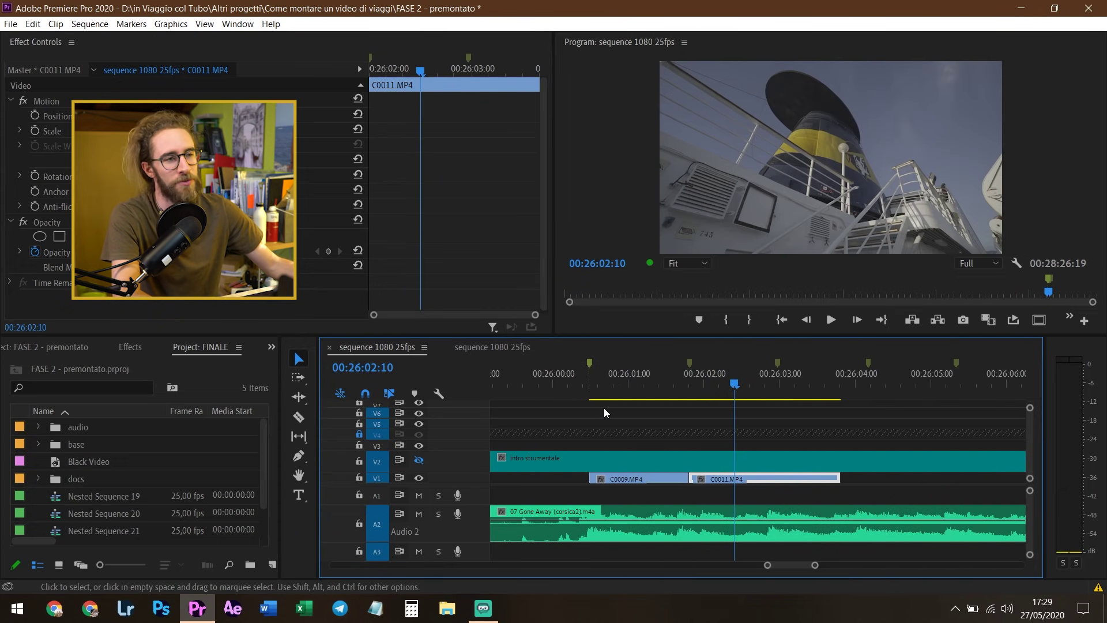
pyautogui.click(657, 384)
pyautogui.press('space')
pyautogui.click(661, 387)
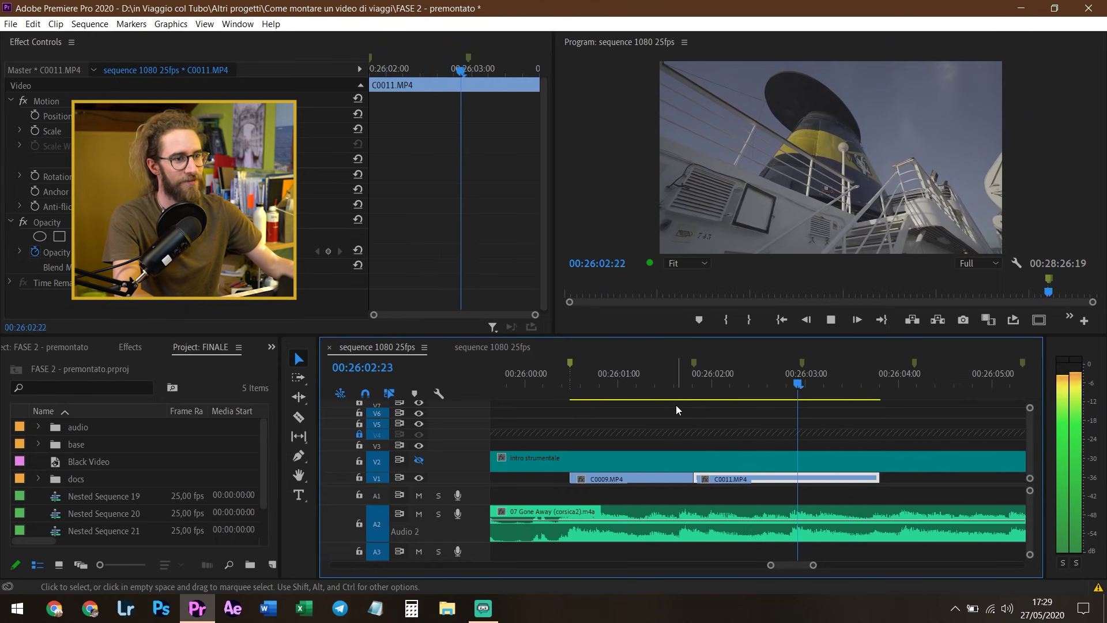
pyautogui.click(650, 381)
pyautogui.scroll(3, 683, 427)
pyautogui.press('space')
pyautogui.press('space')
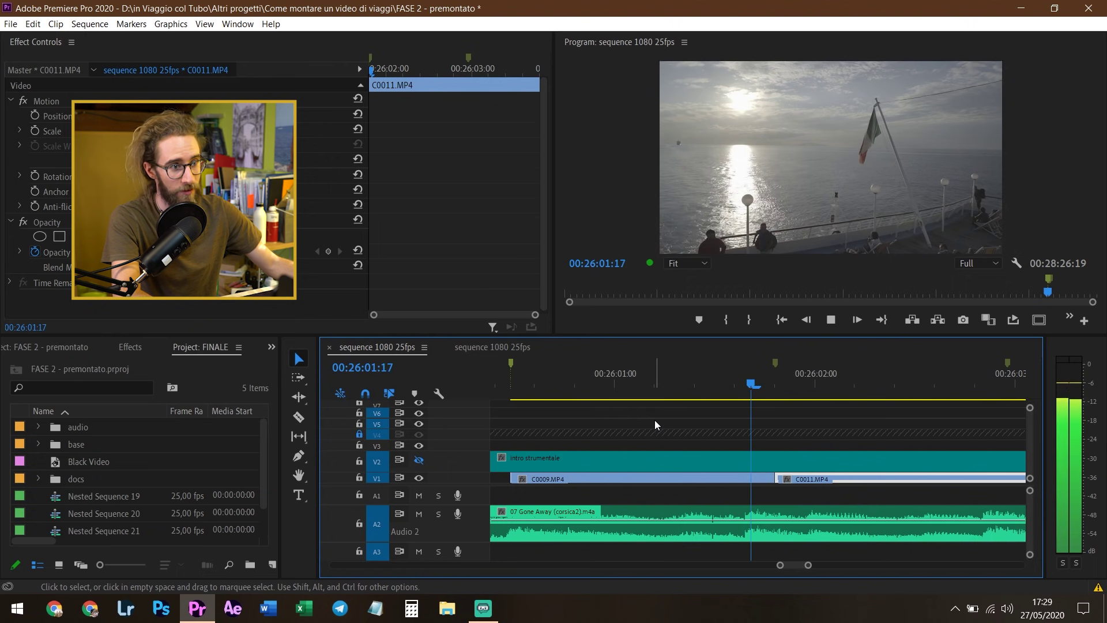
pyautogui.moveTo(773, 479); pyautogui.dragTo(751, 479)
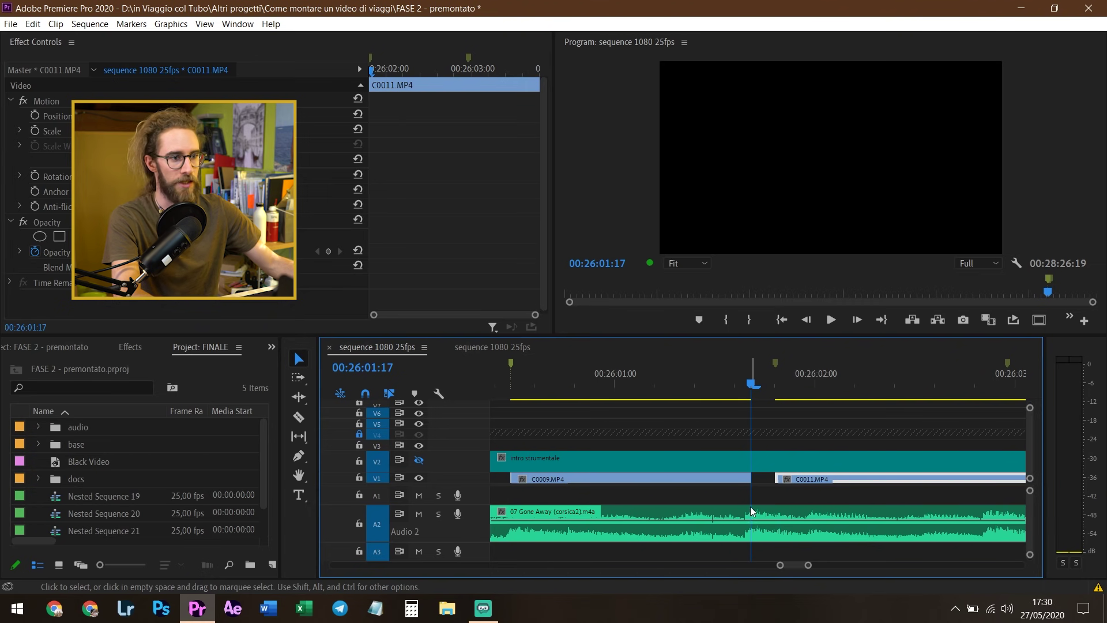
# Slide C0011 against C0009, trim 20 frames off its end, and select C0013 and C0015.
pyautogui.moveTo(800, 476); pyautogui.dragTo(776, 476)
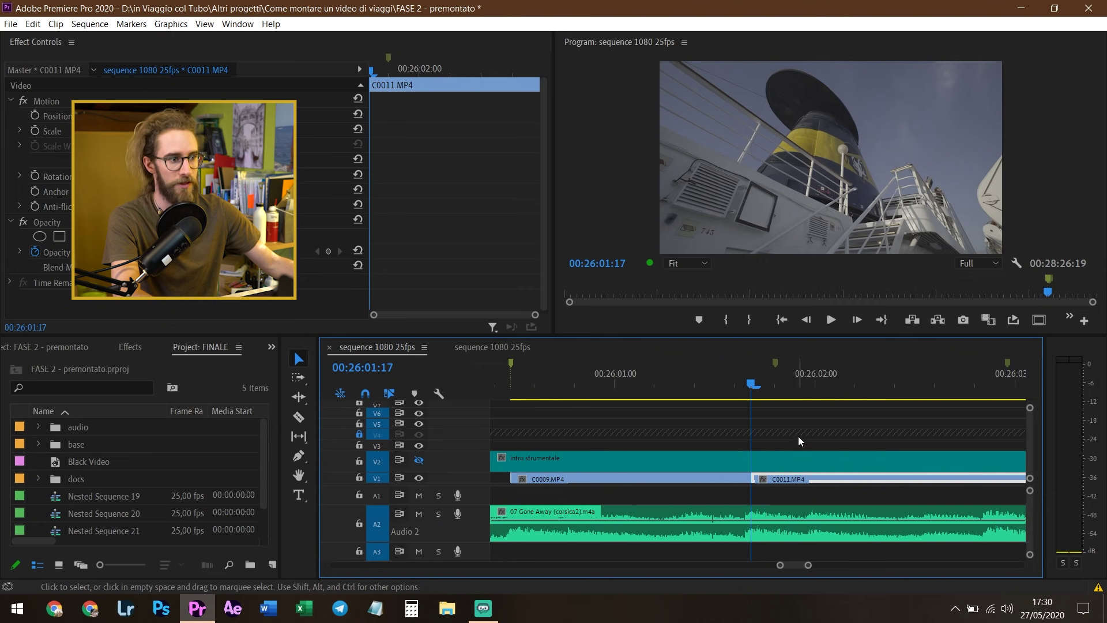
pyautogui.click(607, 431)
pyautogui.press('-')
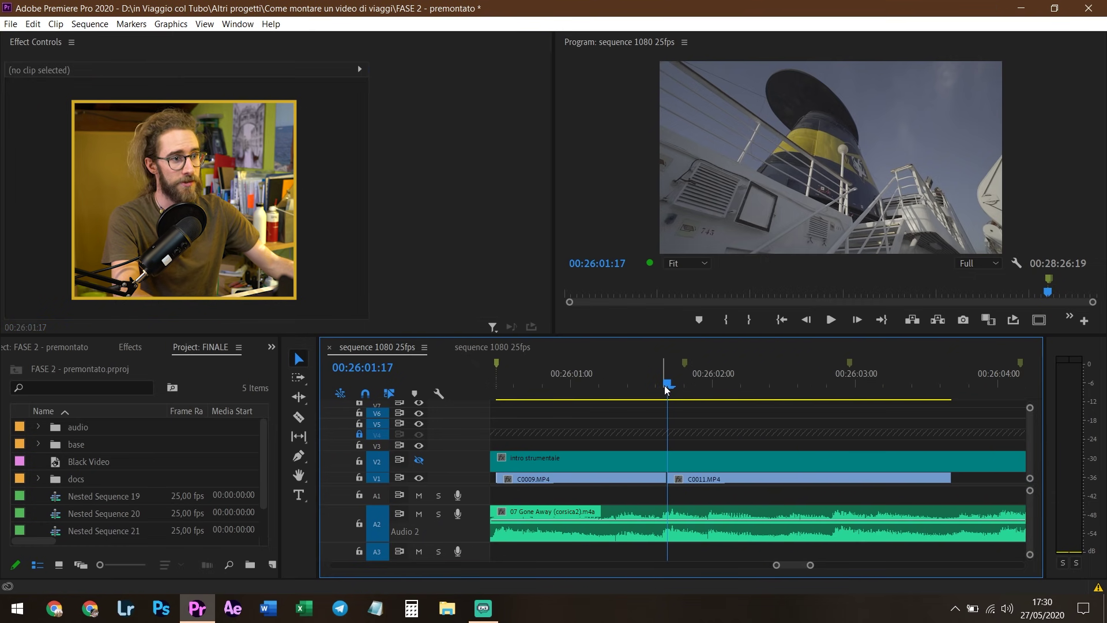
pyautogui.moveTo(669, 385); pyautogui.dragTo(822, 408)
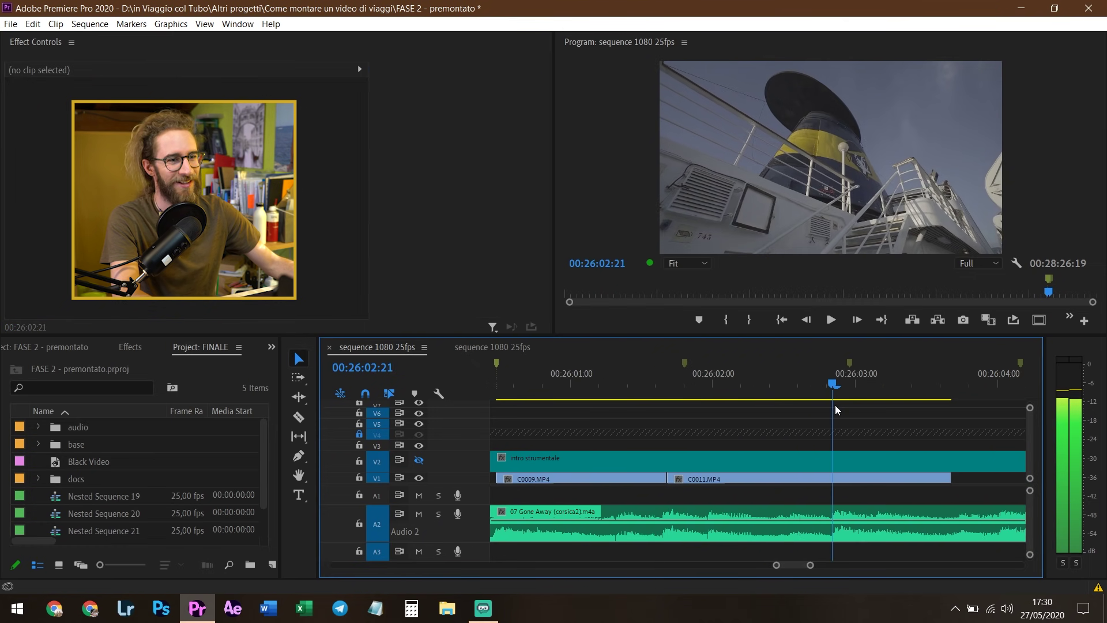
pyautogui.moveTo(949, 478); pyautogui.dragTo(827, 478)
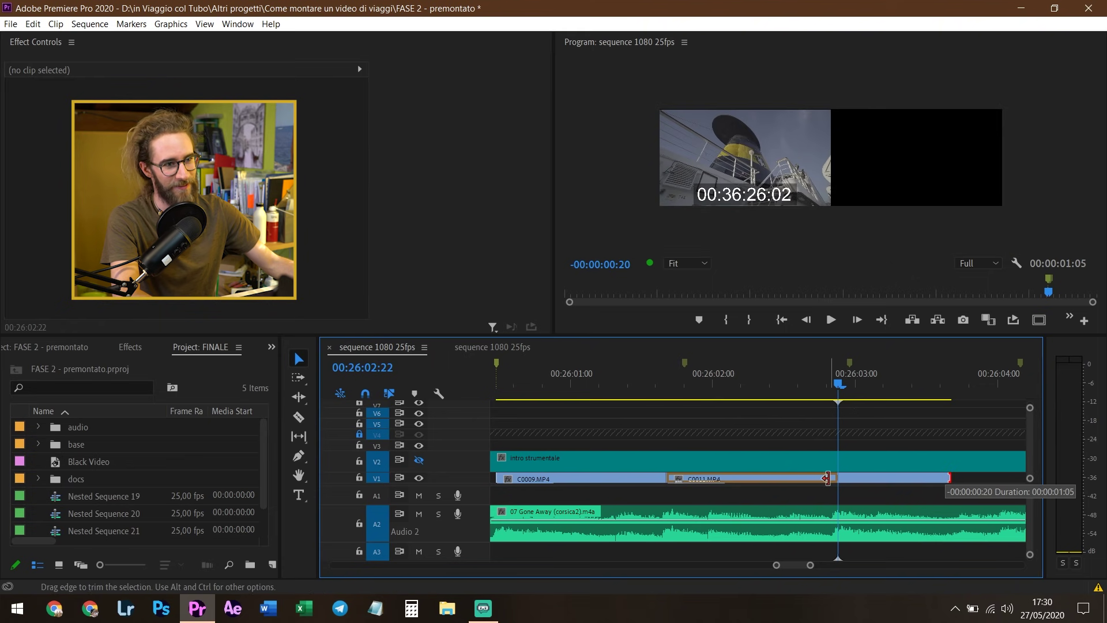
pyautogui.press('-')
pyautogui.press('-')
pyautogui.press('-')
pyautogui.press('-')
pyautogui.press('-')
pyautogui.press('-')
pyautogui.click(614, 385)
pyautogui.moveTo(658, 444)
pyautogui.mouseDown()
pyautogui.moveTo(612, 469)
pyautogui.moveTo(860, 489)
pyautogui.mouseUp()
# Butt C0013 against the end of C0011 and scrub to the beat at 26:03:17.
pyautogui.scroll(5, 824, 486)
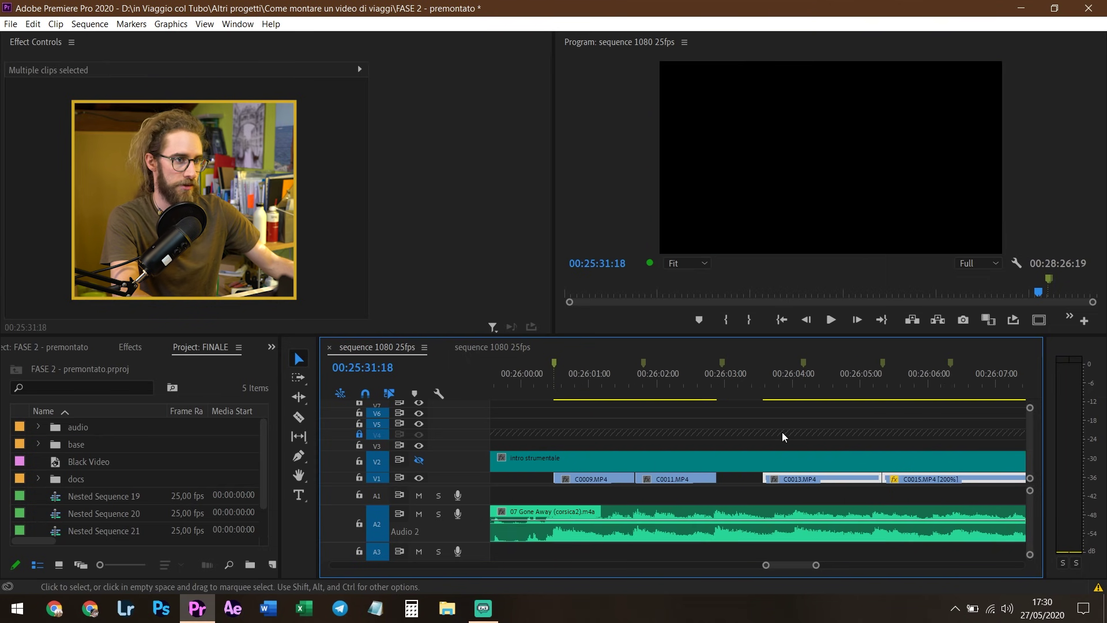
pyautogui.scroll(3, 745, 428)
pyautogui.moveTo(821, 478); pyautogui.dragTo(690, 480)
pyautogui.click(691, 388)
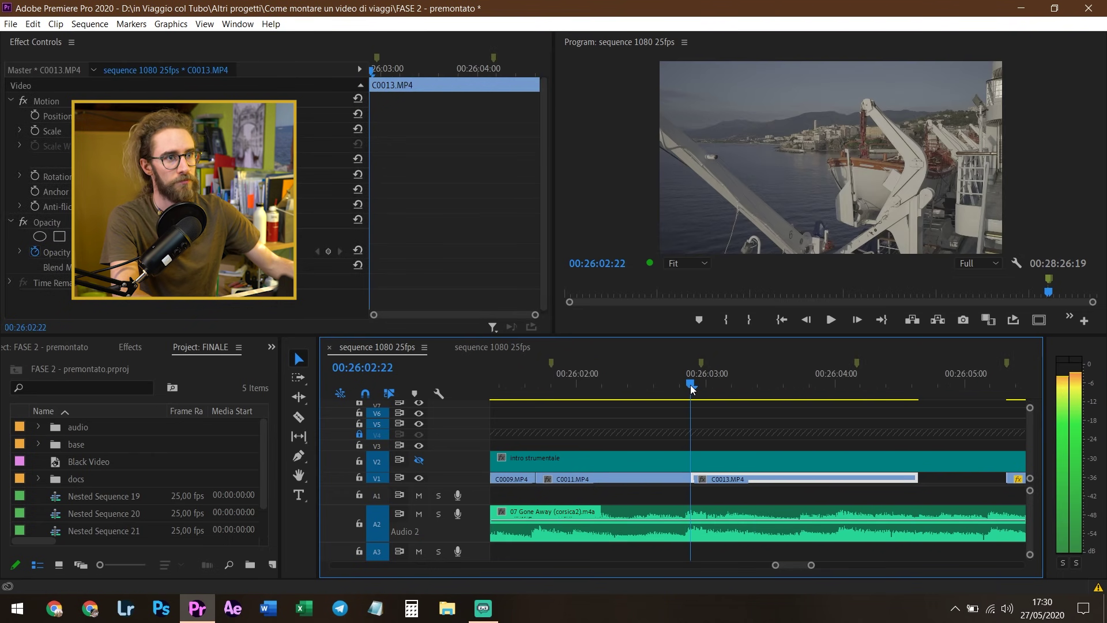
pyautogui.moveTo(691, 388); pyautogui.dragTo(842, 416)
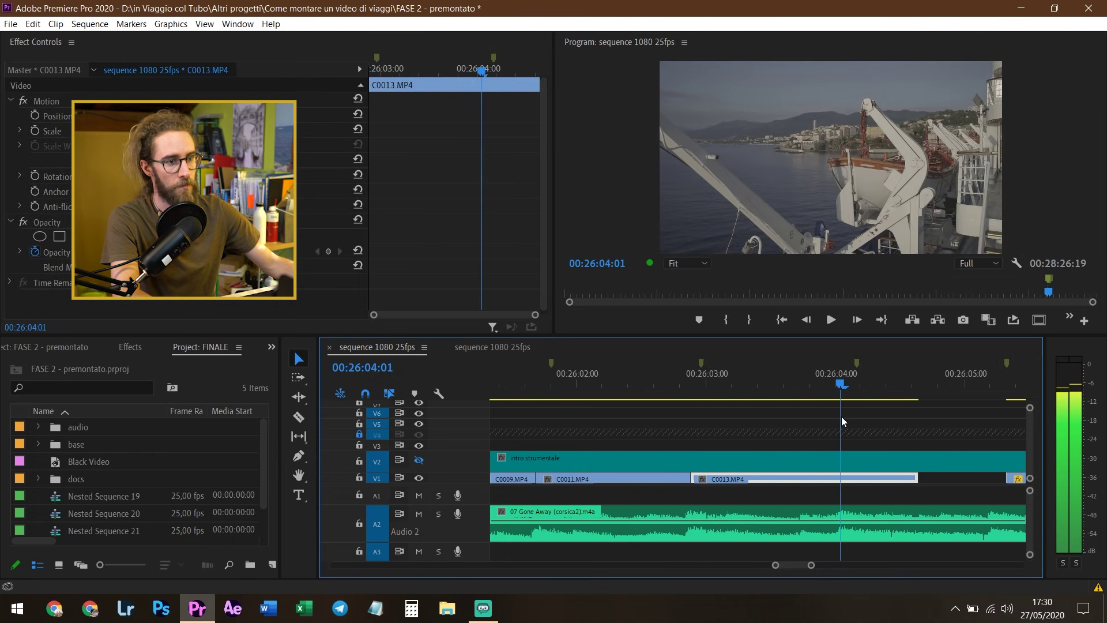
pyautogui.click(692, 389)
pyautogui.moveTo(693, 387); pyautogui.dragTo(794, 387)
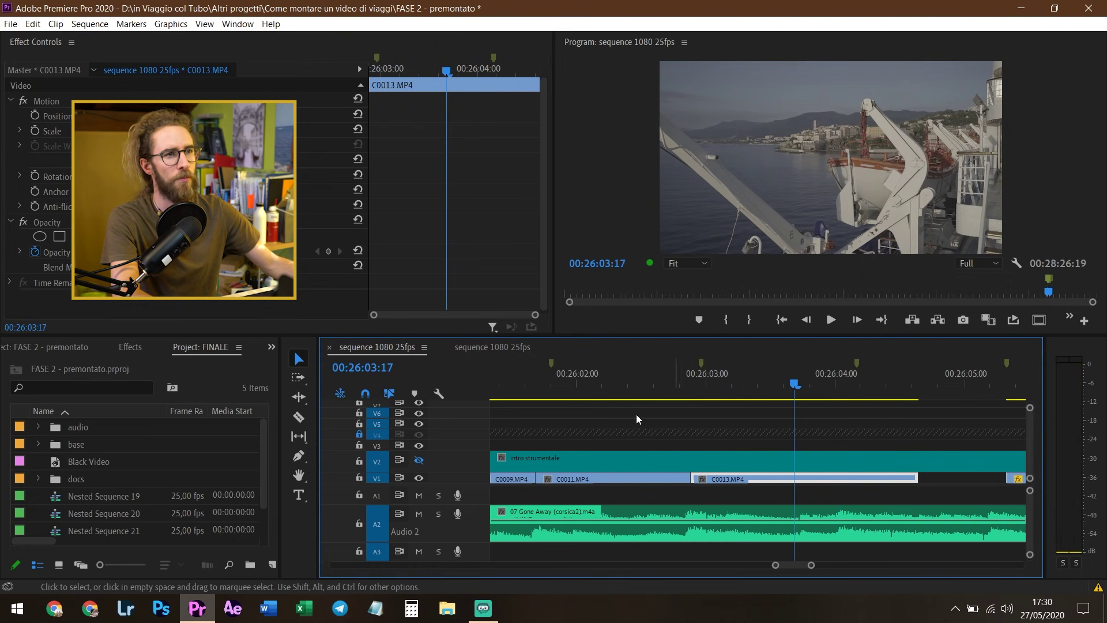
# Open C0013's Speed/Duration settings and close them without changes.
pyautogui.press('-')
pyautogui.scroll(1, 692, 444)
pyautogui.scroll(1, 634, 433)
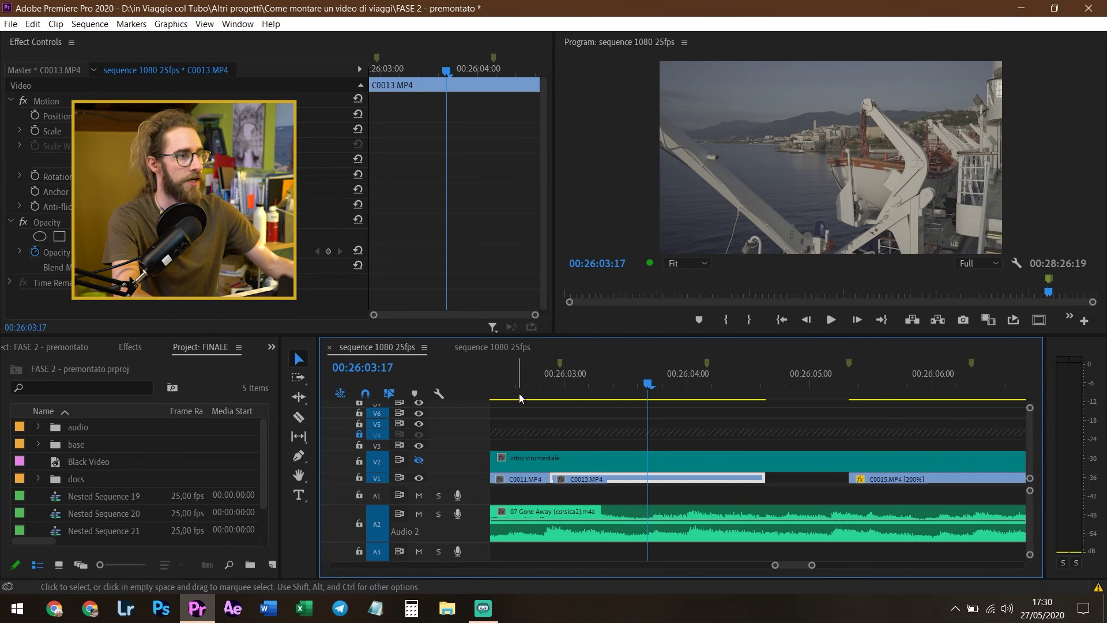
pyautogui.rightClick(634, 477)
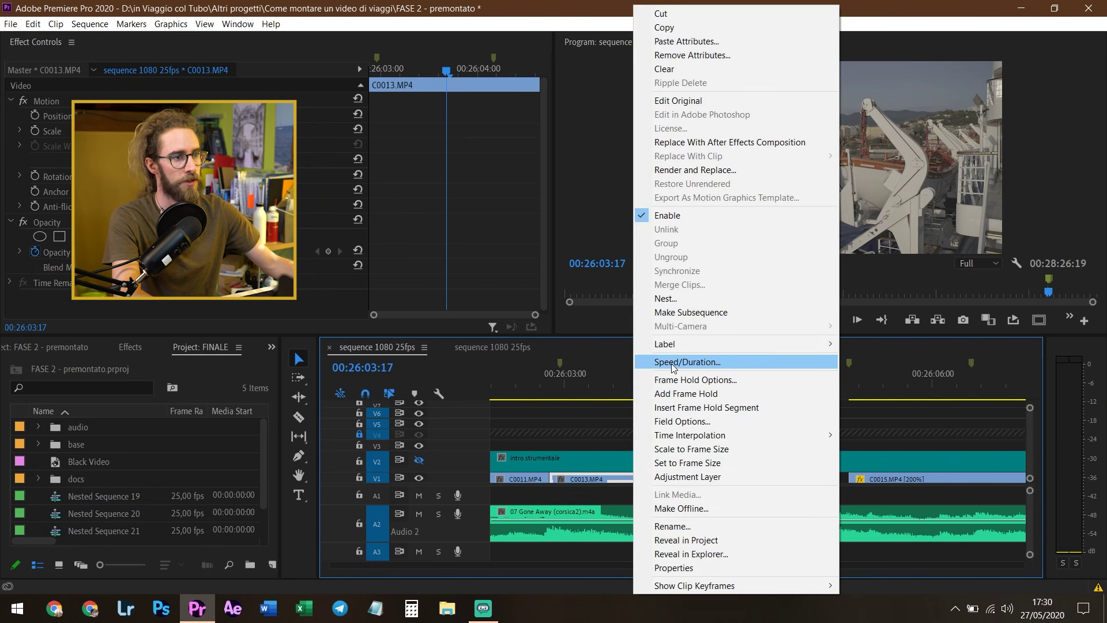
pyautogui.click(669, 362)
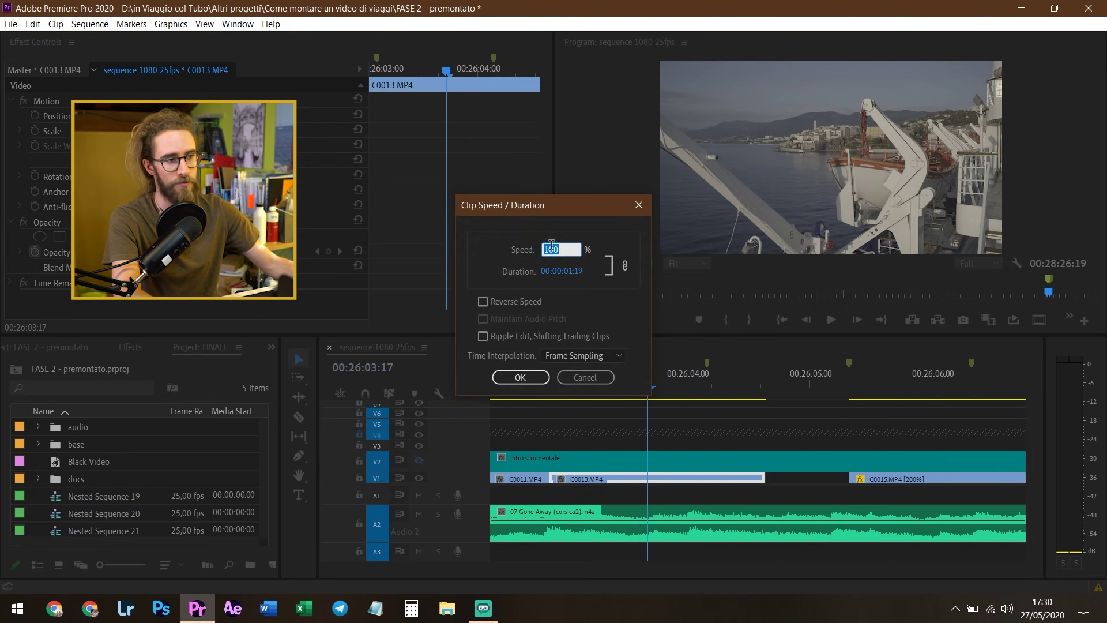
pyautogui.click(573, 375)
pyautogui.click(623, 445)
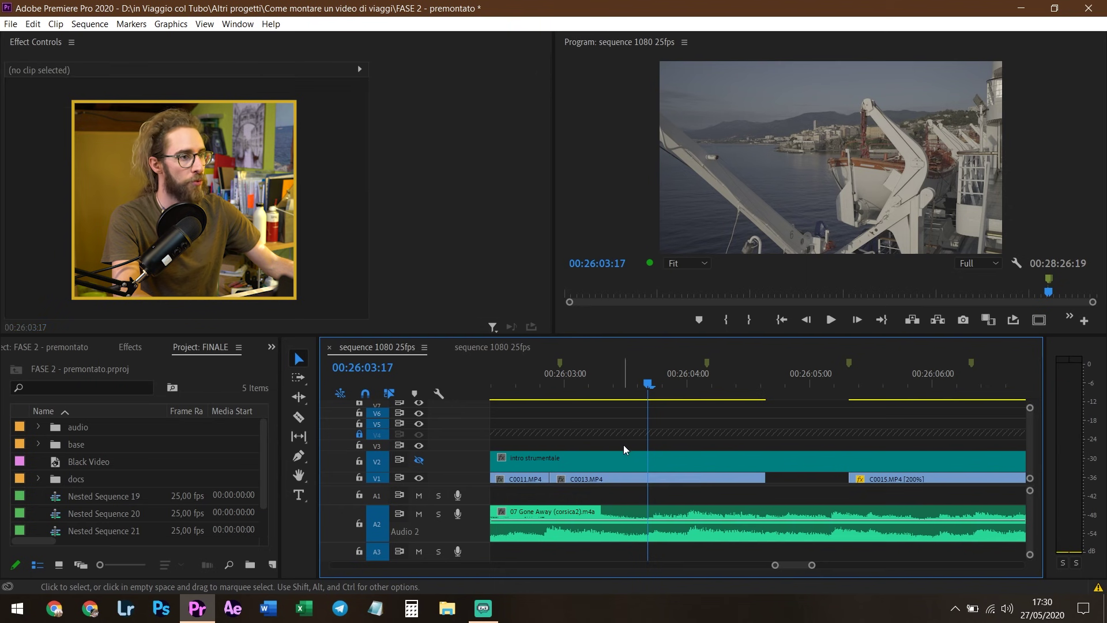
# Rate-stretch C0013 to end on the beat marker, speeding it to 151.72%.
pyautogui.click(296, 396)
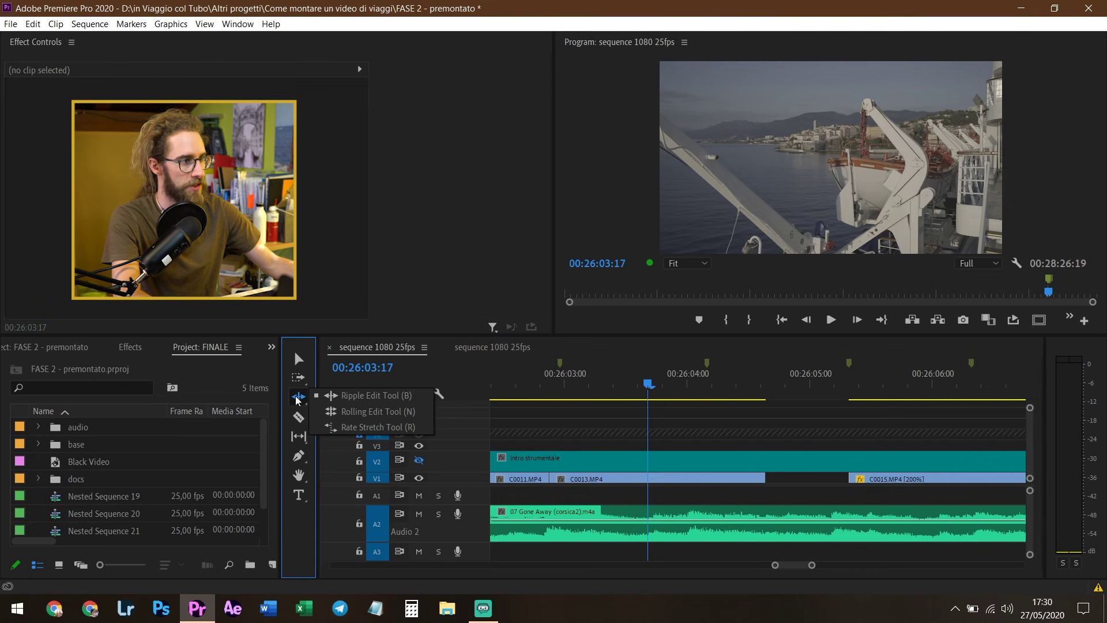
pyautogui.click(352, 426)
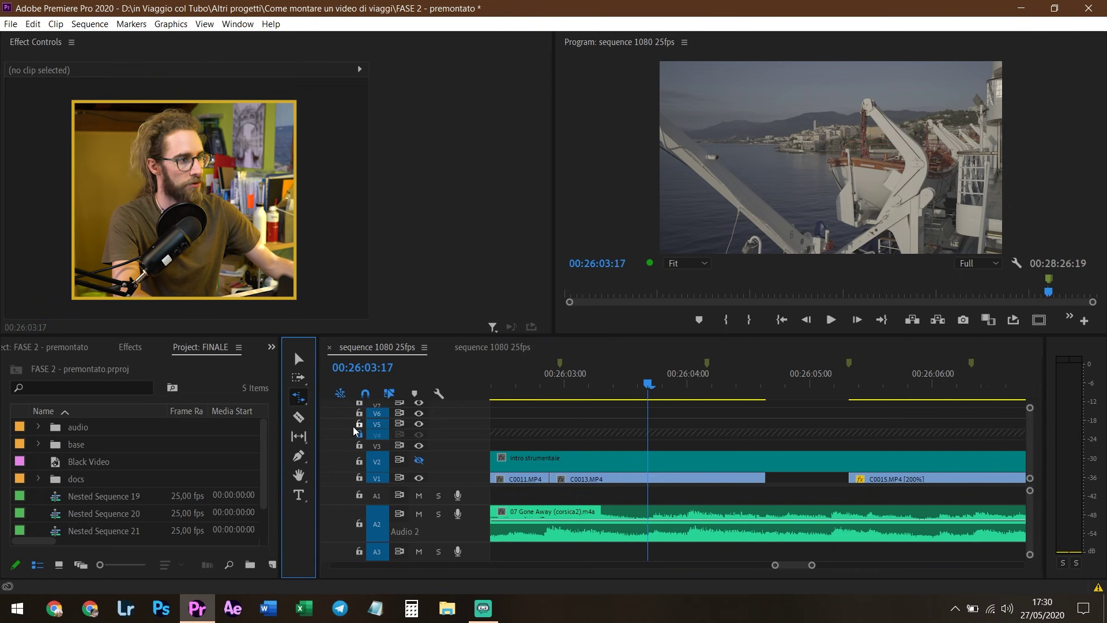
pyautogui.scroll(1, 627, 473)
pyautogui.moveTo(796, 478); pyautogui.dragTo(706, 479)
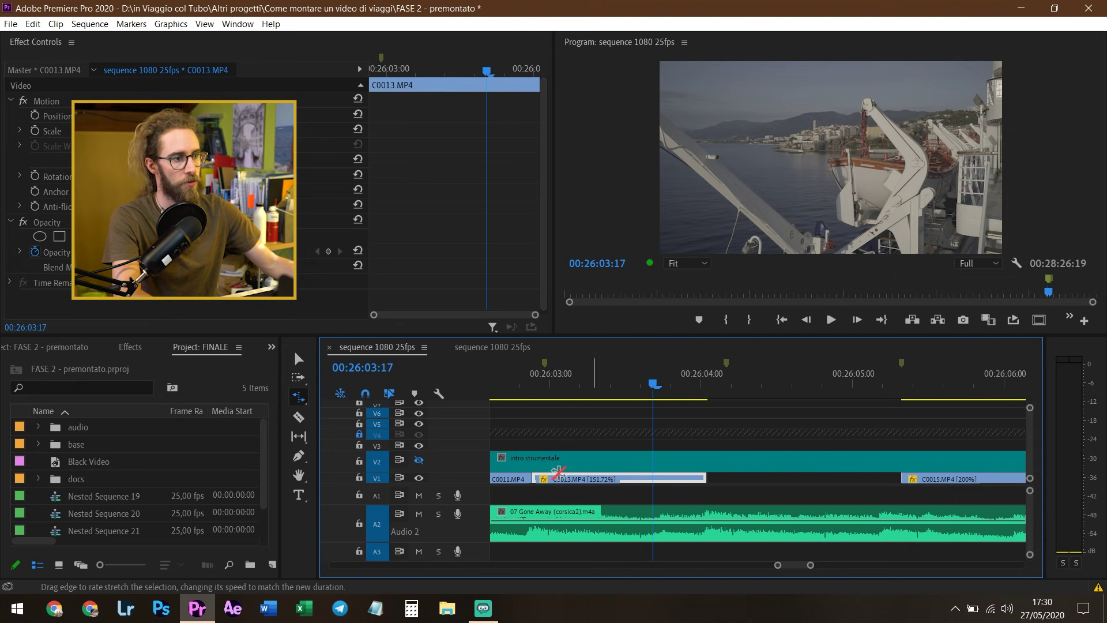
pyautogui.scroll(-1, 564, 449)
# Move C0015 left so it starts directly after C0013.
pyautogui.press('v')
pyautogui.moveTo(807, 479); pyautogui.dragTo(681, 480)
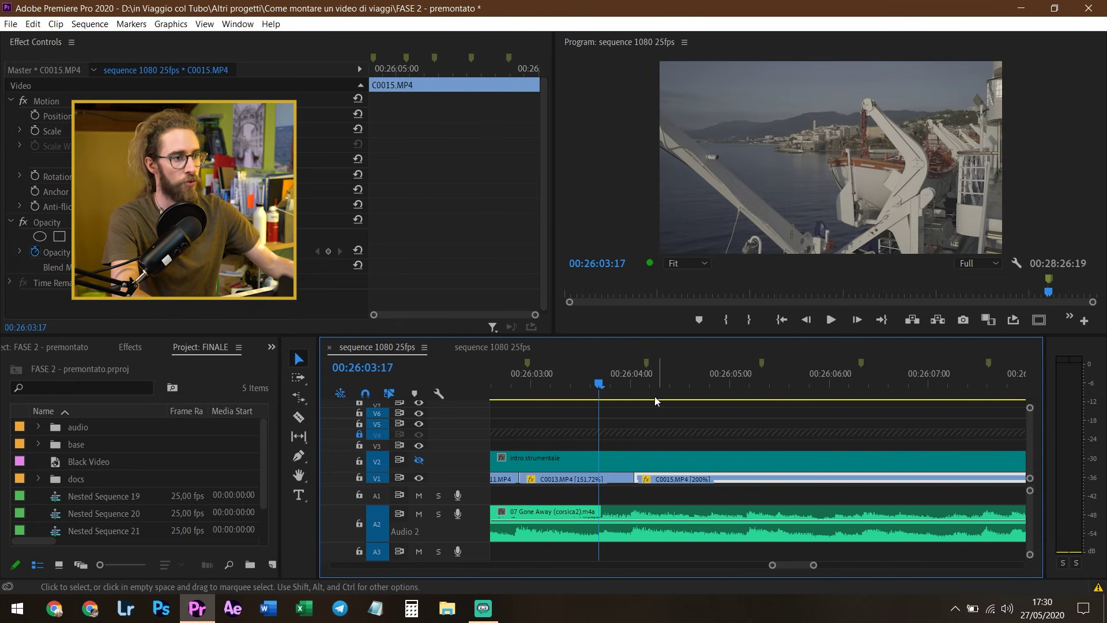
pyautogui.click(640, 385)
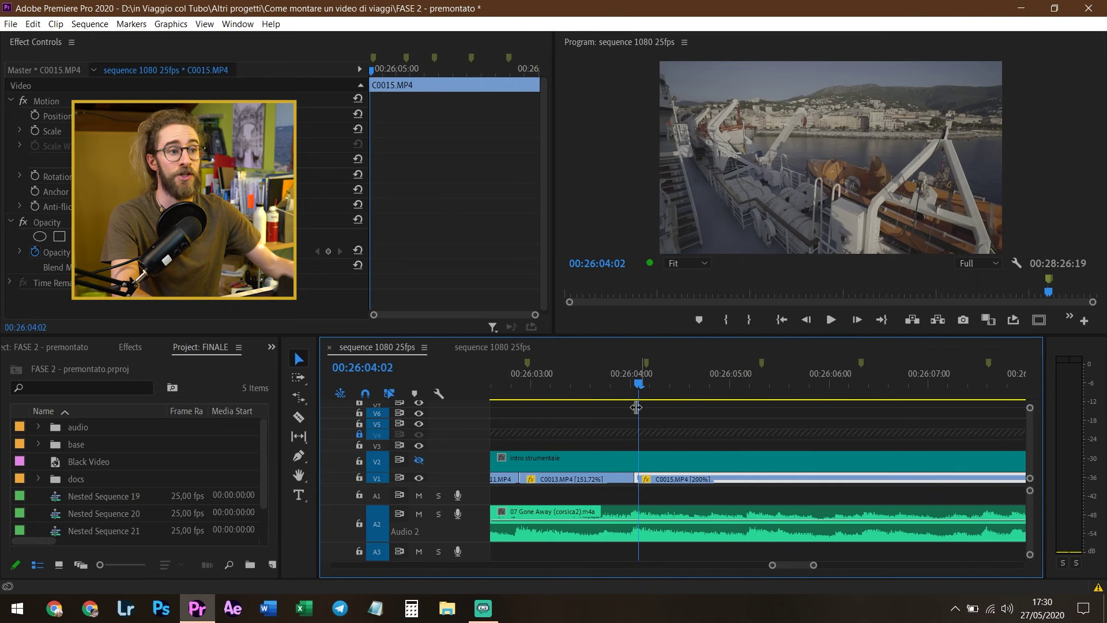
pyautogui.scroll(-2, 576, 423)
pyautogui.scroll(1, 648, 448)
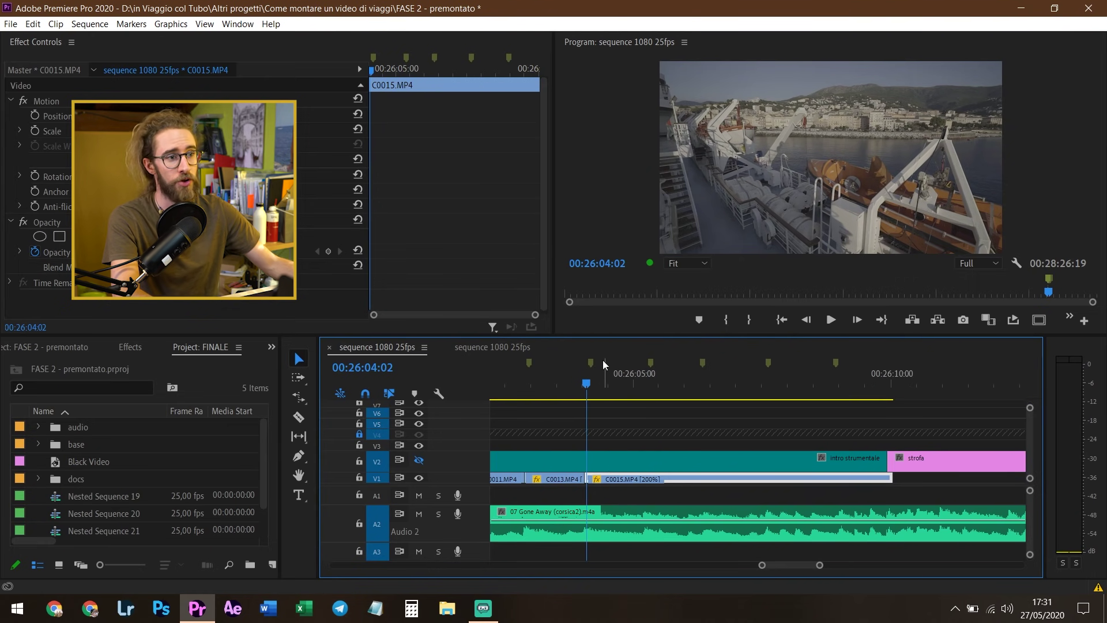
# Rate-stretch C0015 to end on the next beat, around 26:05:05, at 00:00:01:19.
pyautogui.click(648, 374)
pyautogui.press('=')
pyautogui.press('=')
pyautogui.press('-')
pyautogui.press('-')
pyautogui.click(298, 398)
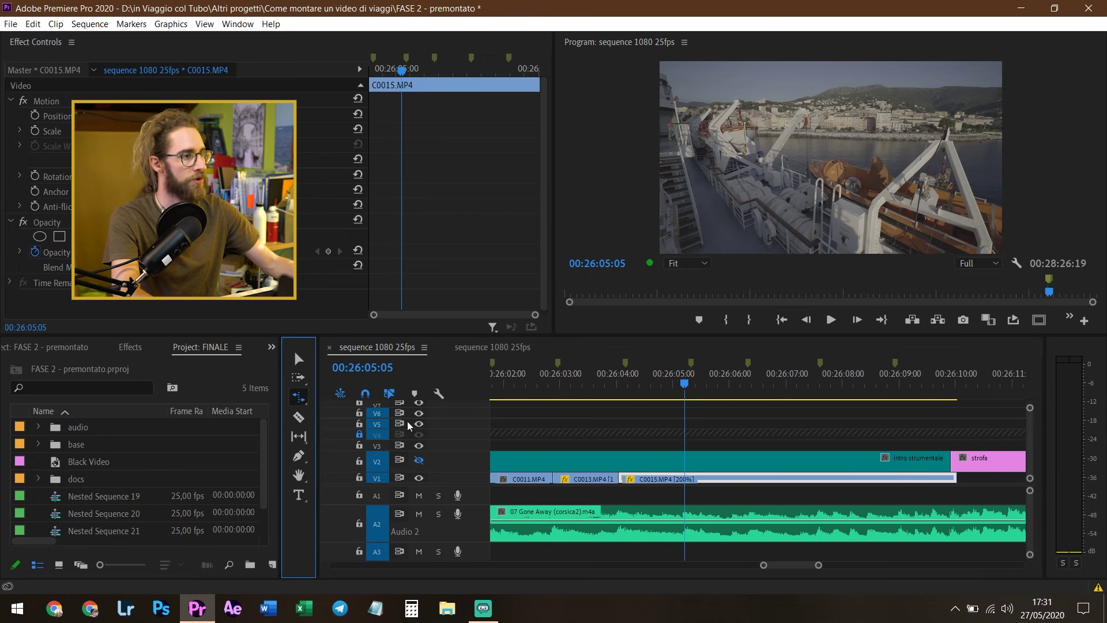
pyautogui.moveTo(954, 479); pyautogui.dragTo(683, 480)
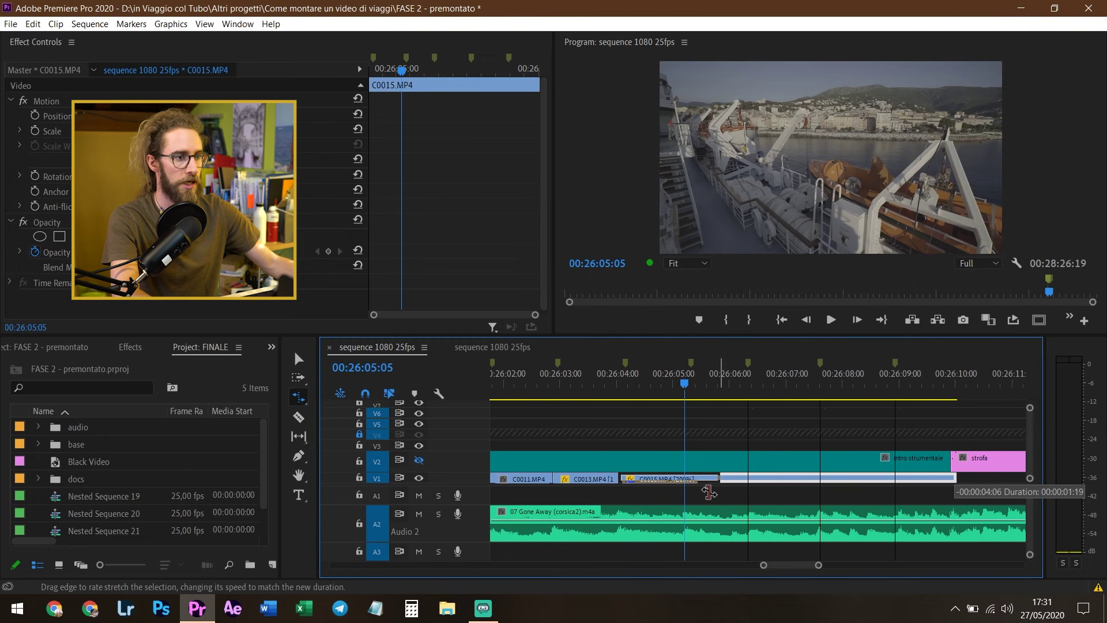
pyautogui.click(698, 441)
# Play the intro from its start to check the C0009–C0015 cuts.
pyautogui.press('v')
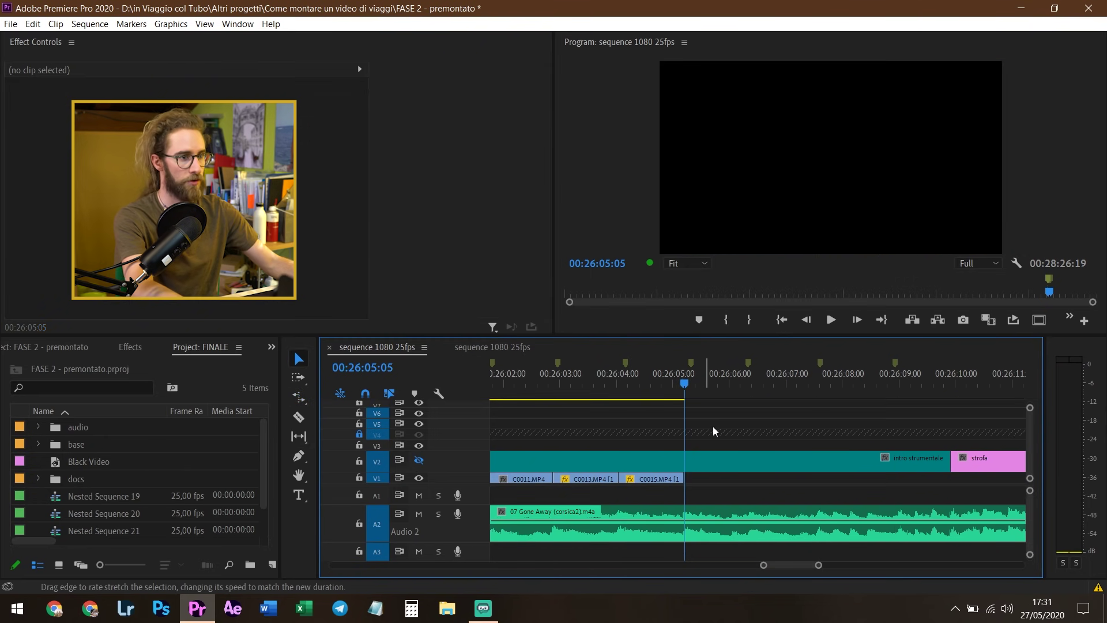
pyautogui.press('-')
pyautogui.click(551, 385)
pyautogui.press('space')
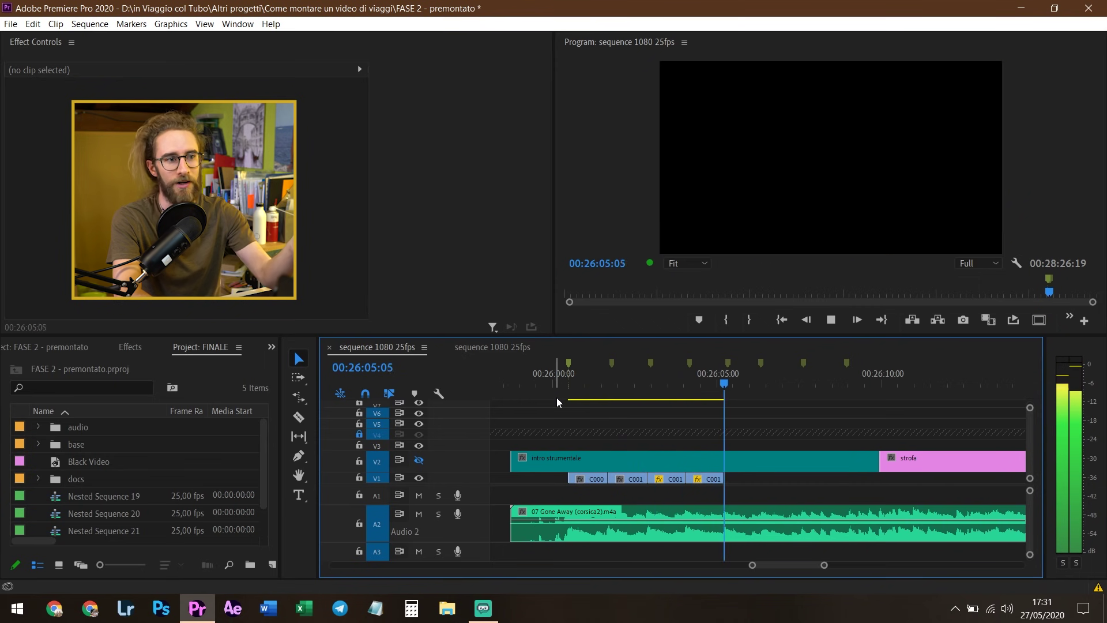
pyautogui.press('space')
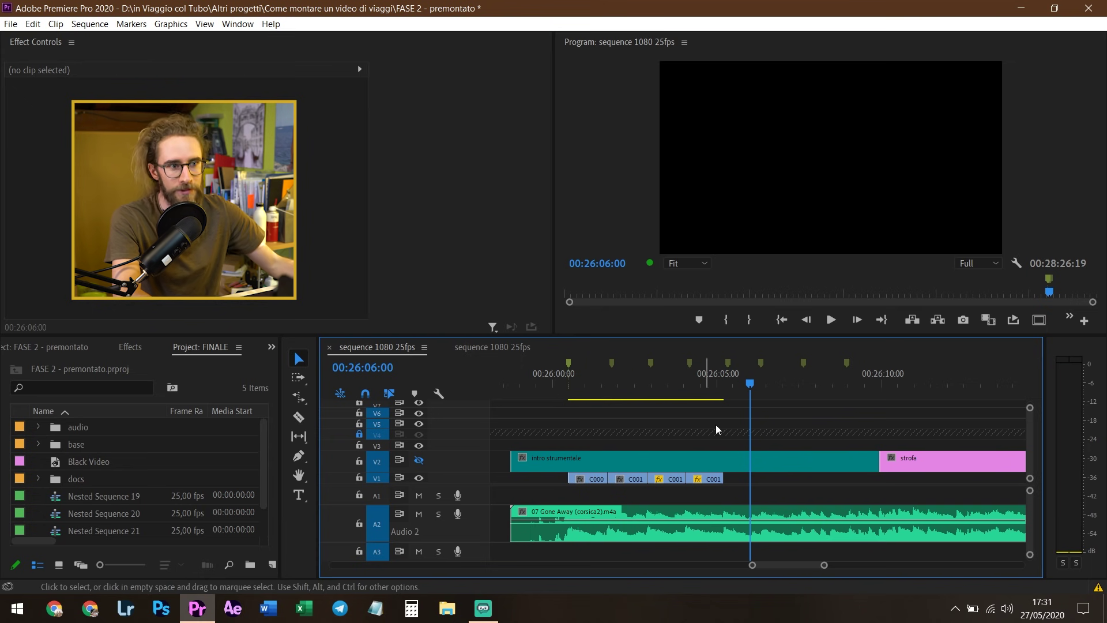
# Select the short V3 clip plus the V1 clips under macchina and jump to its edit point.
pyautogui.press('-')
pyautogui.press('-')
pyautogui.press('-')
pyautogui.press('-')
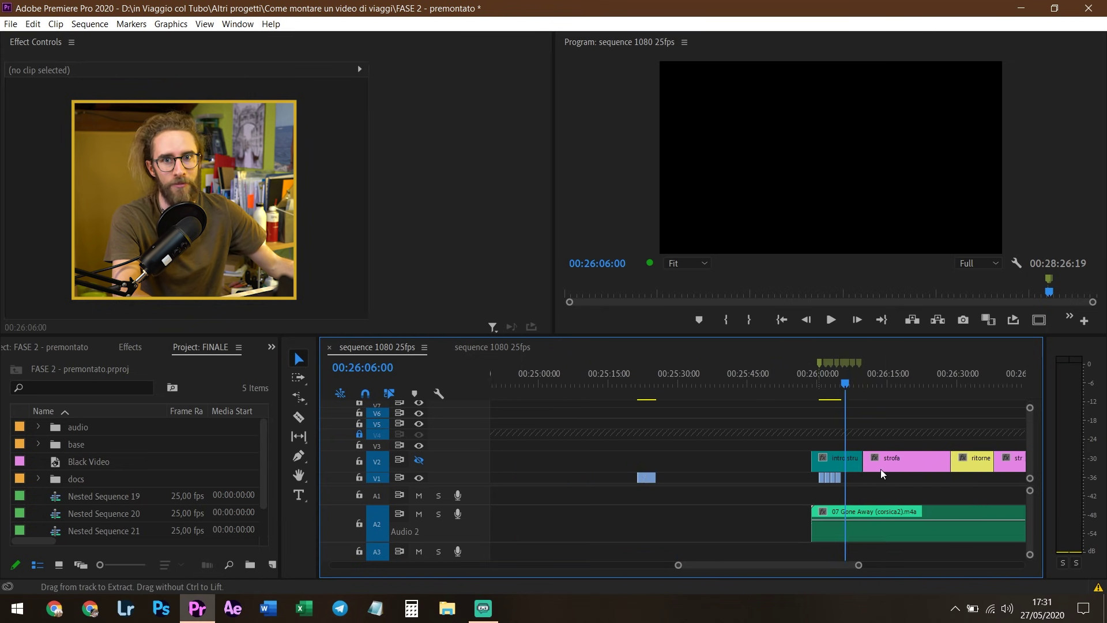
pyautogui.press('-')
pyautogui.press('-')
pyautogui.scroll(8, 533, 467)
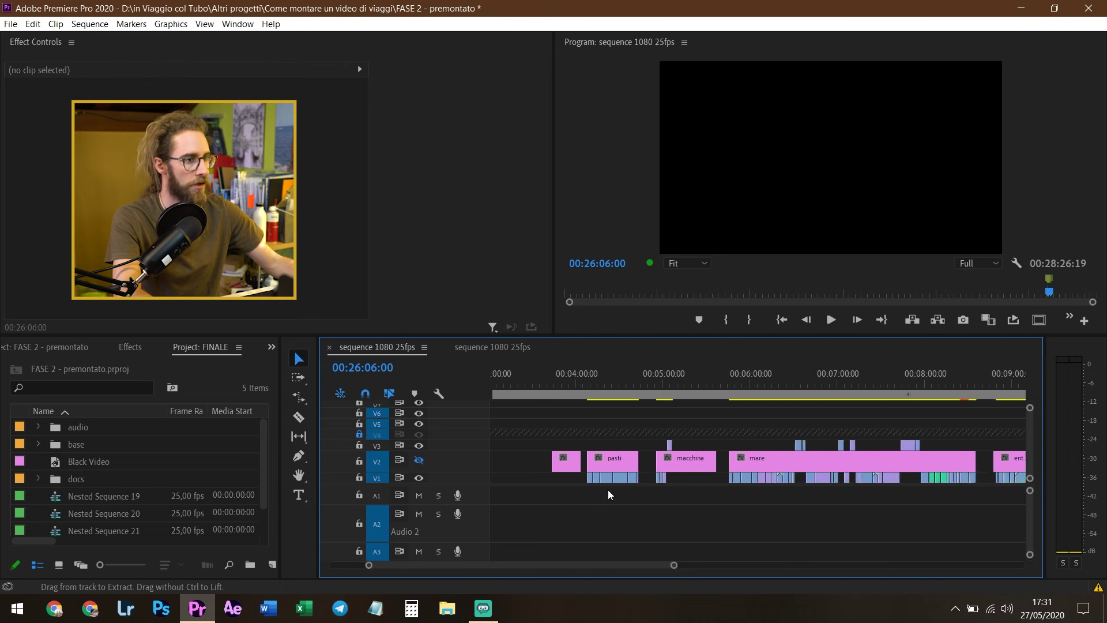
pyautogui.scroll(3, 765, 498)
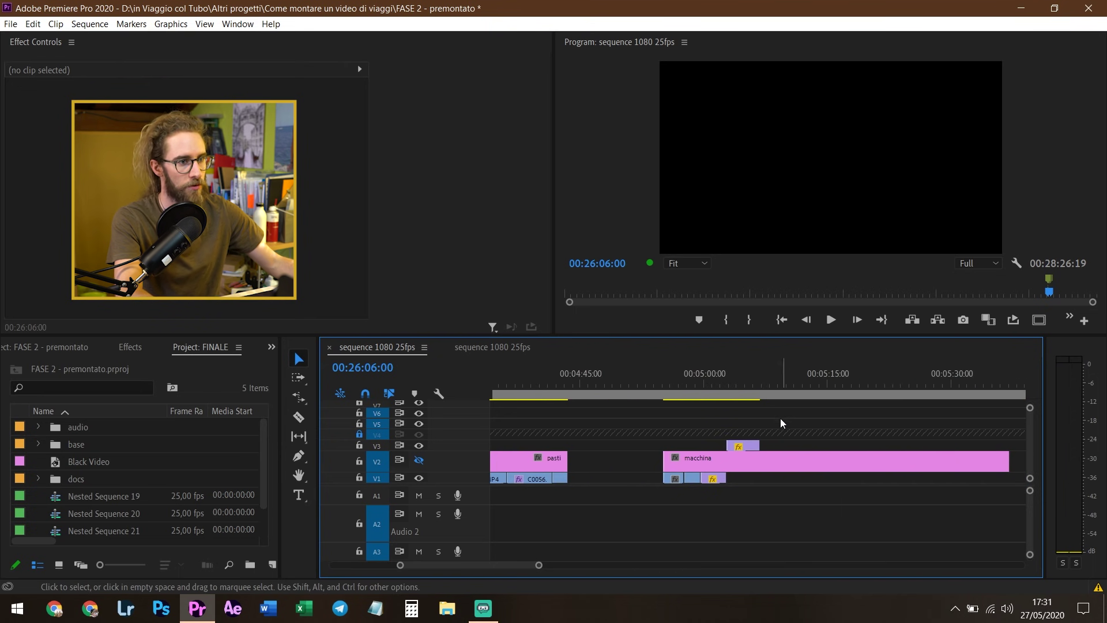
pyautogui.moveTo(676, 444); pyautogui.dragTo(677, 444)
pyautogui.moveTo(768, 477); pyautogui.dragTo(648, 490)
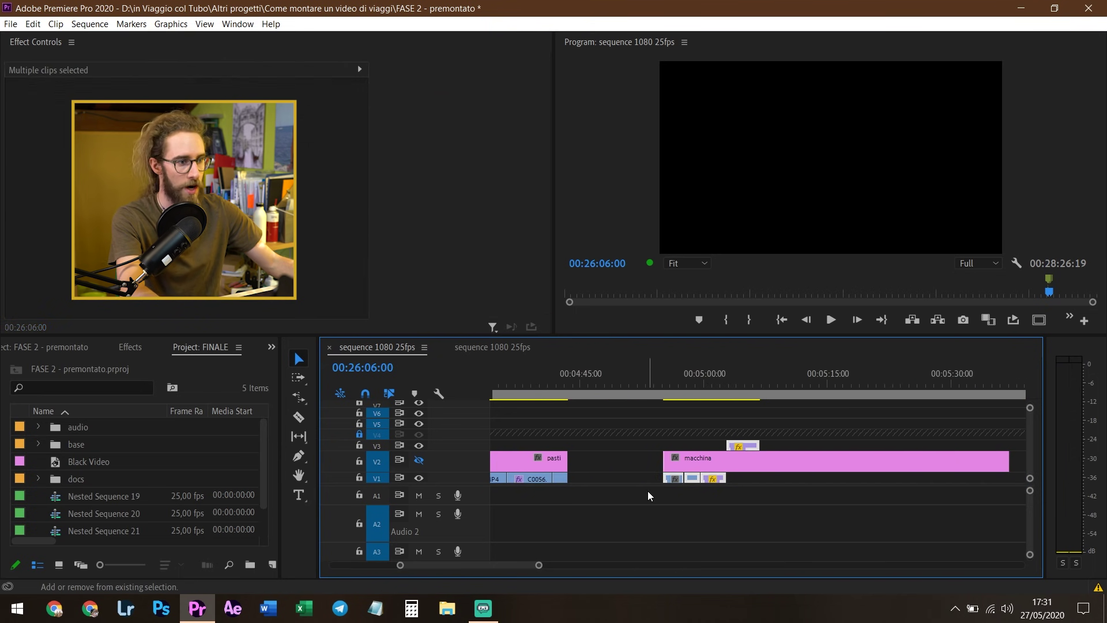
pyautogui.scroll(-5, 621, 462)
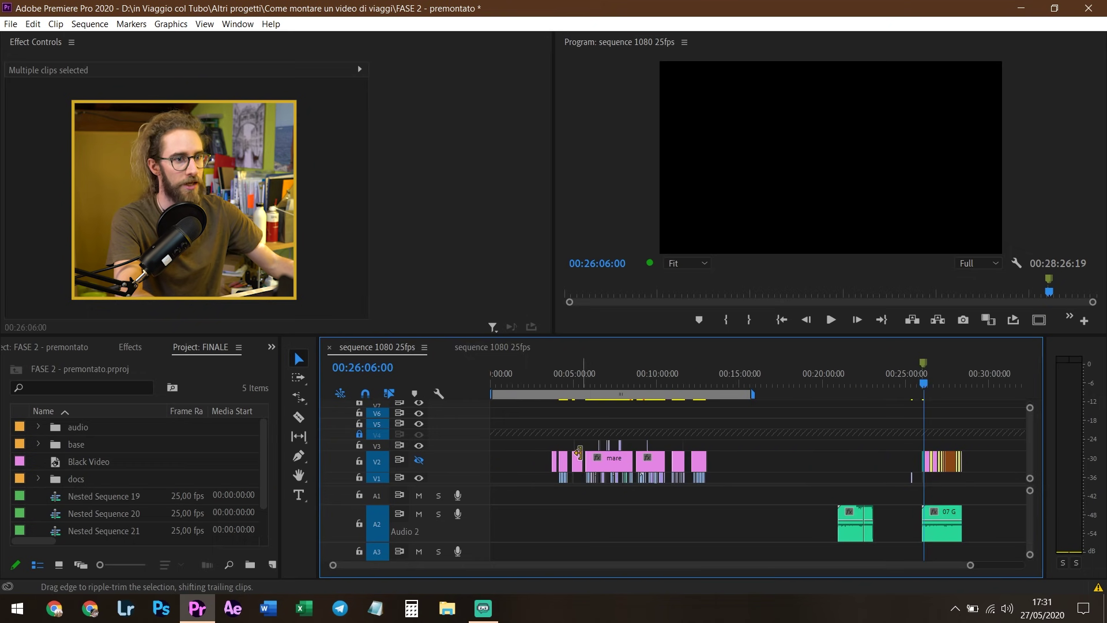
pyautogui.press('Up')
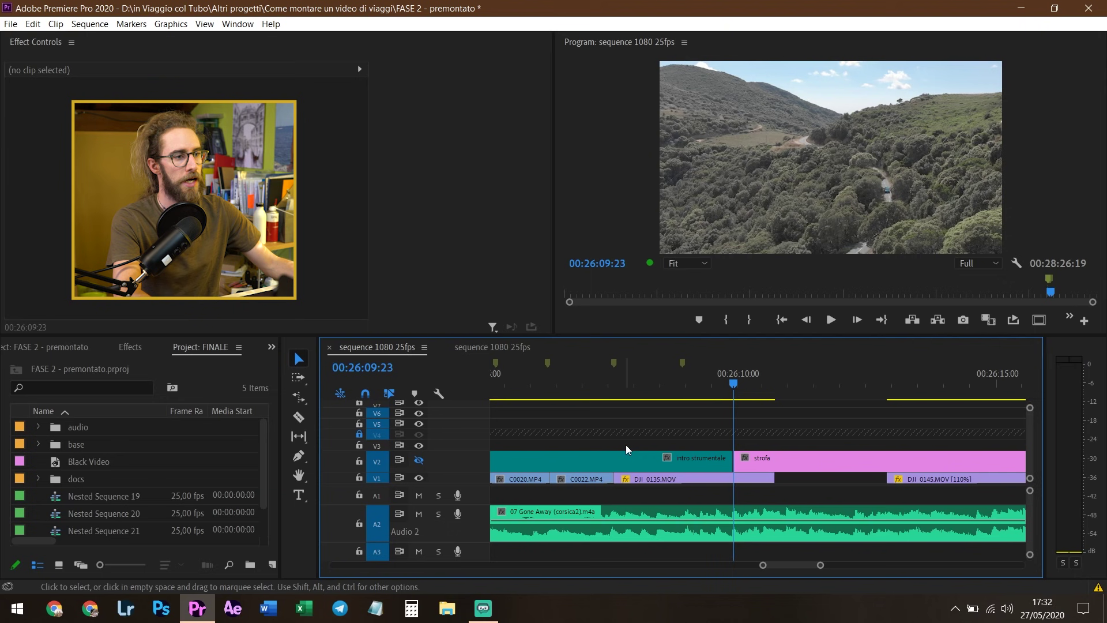
# Move DJI_0135.MOV earlier on V1 and slide DJI_0145.MOV left to close the gap.
pyautogui.press('Up')
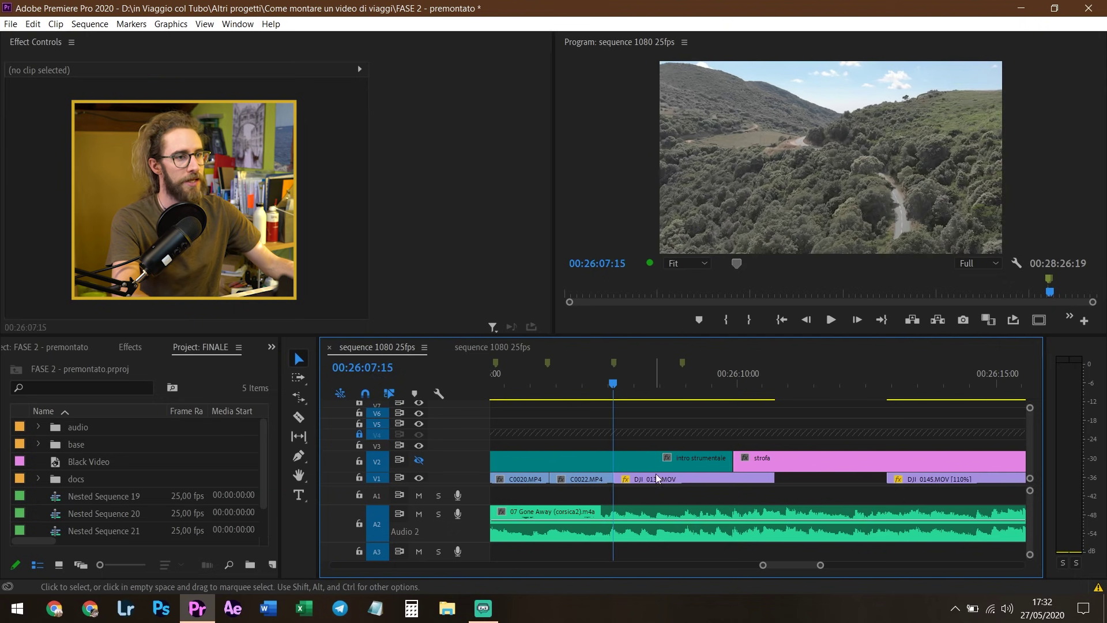
pyautogui.click(659, 479)
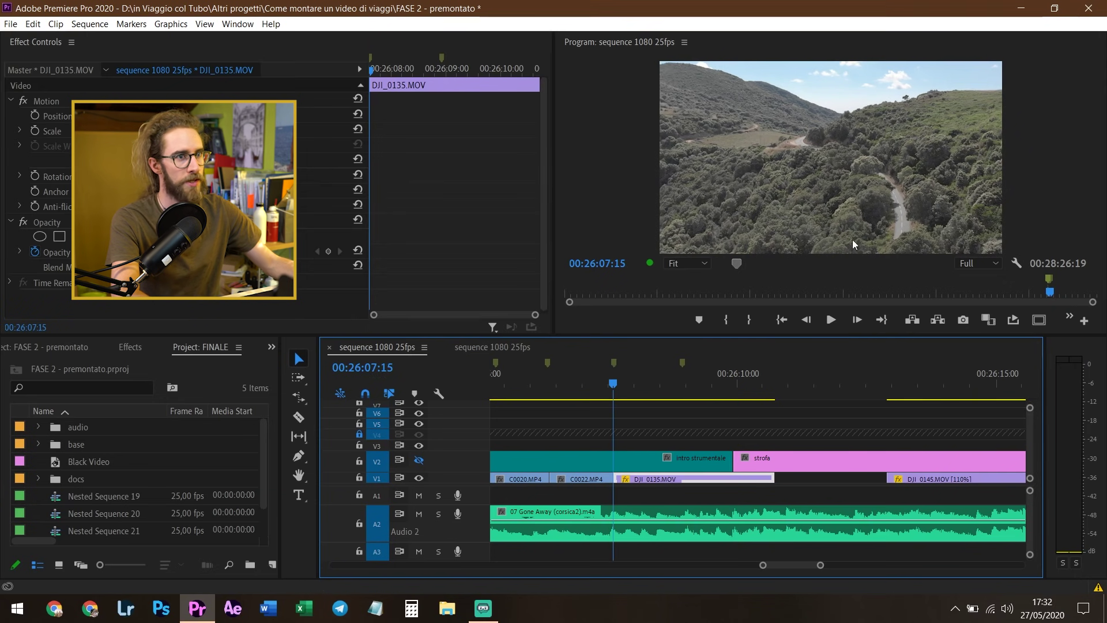
pyautogui.scroll(-2, 883, 492)
pyautogui.scroll(-2, 869, 493)
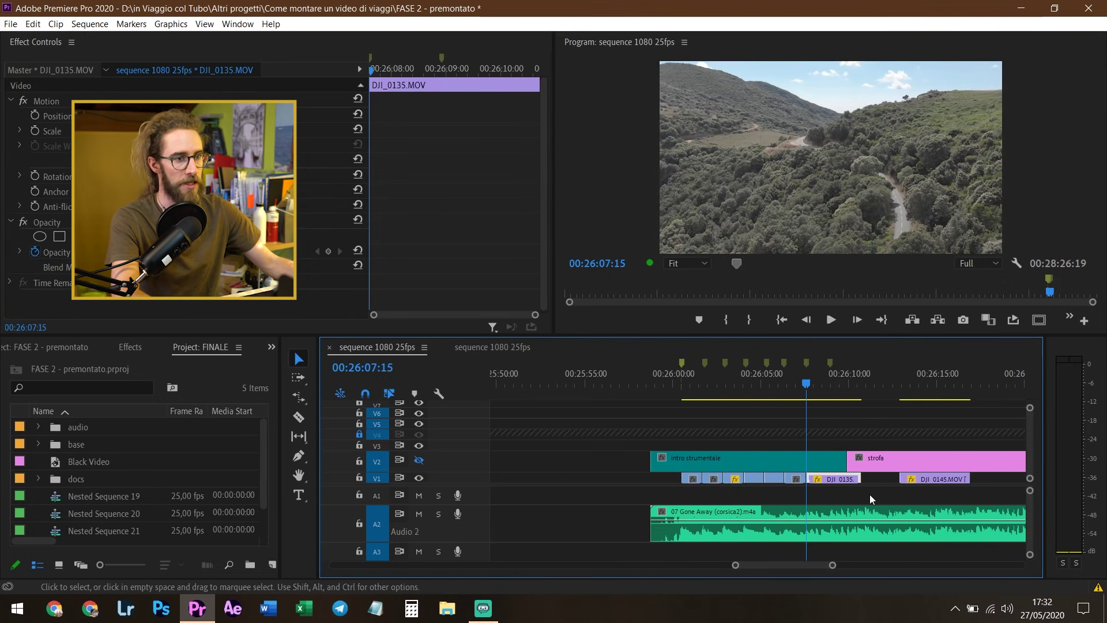
pyautogui.moveTo(843, 479); pyautogui.dragTo(538, 479)
pyautogui.moveTo(928, 479); pyautogui.dragTo(842, 483)
pyautogui.scroll(3, 841, 483)
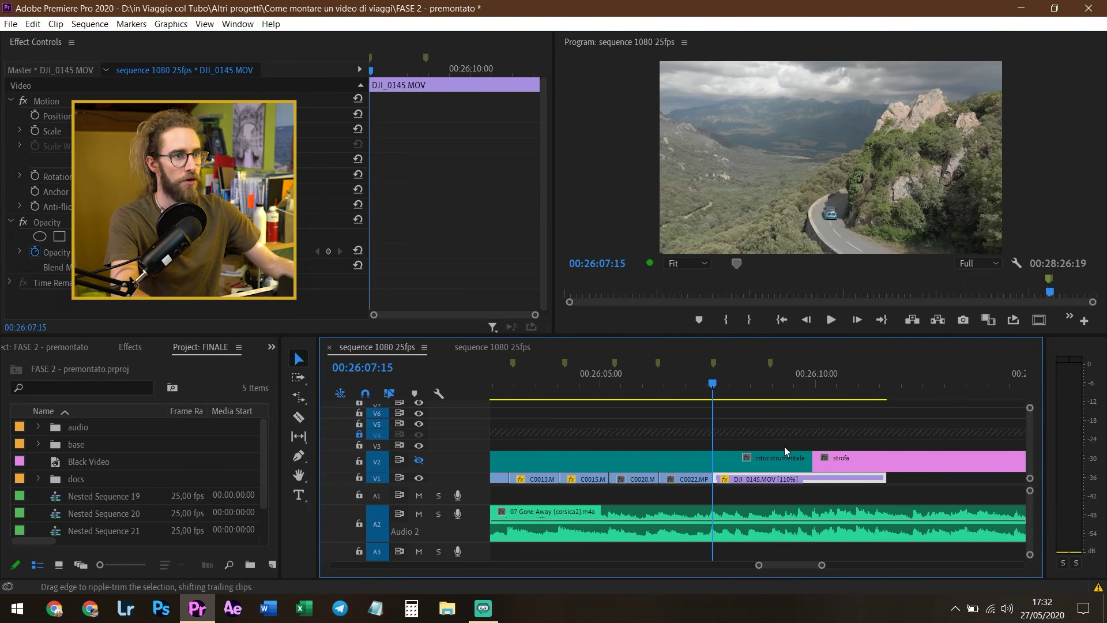
pyautogui.scroll(2, 800, 440)
# Play to the beat over DJI_0145 and park the playhead one frame earlier for a razor cut.
pyautogui.click(703, 478)
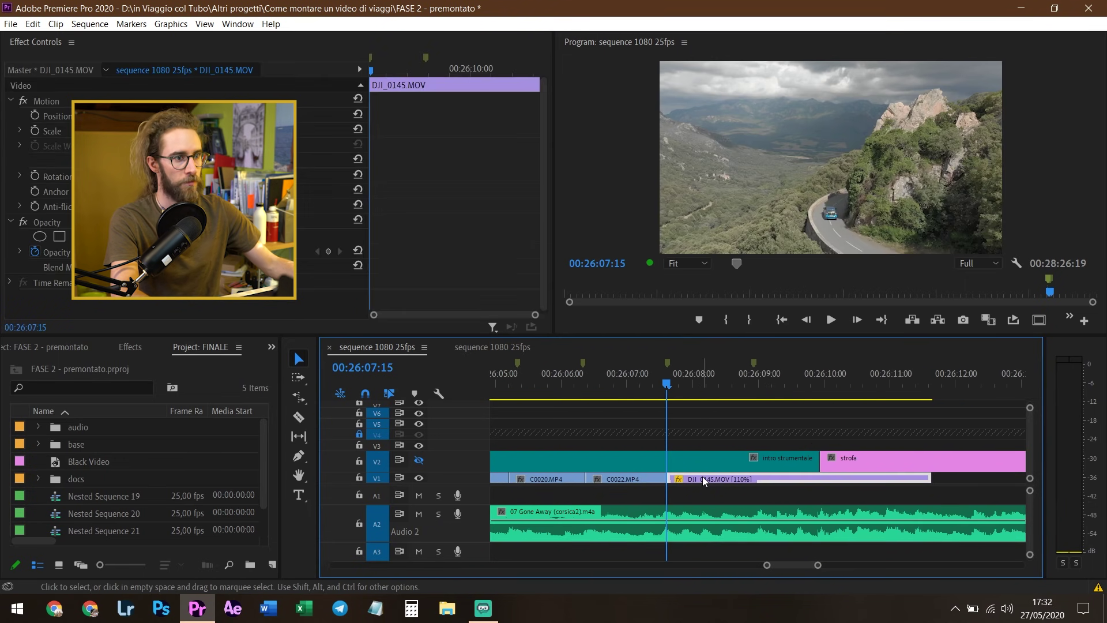
pyautogui.press('space')
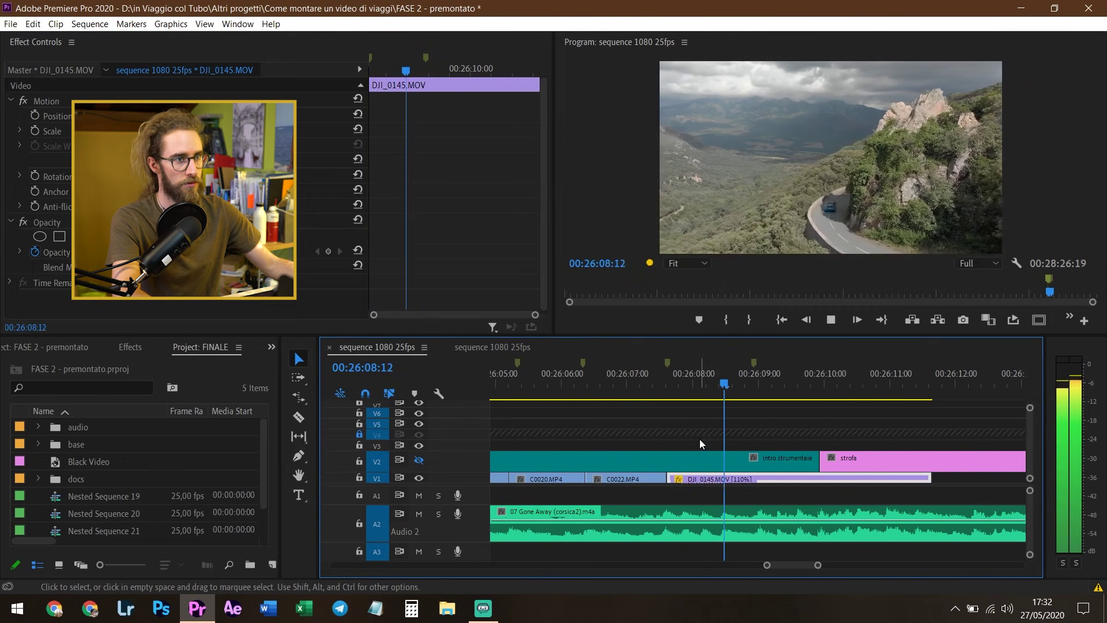
pyautogui.press('space')
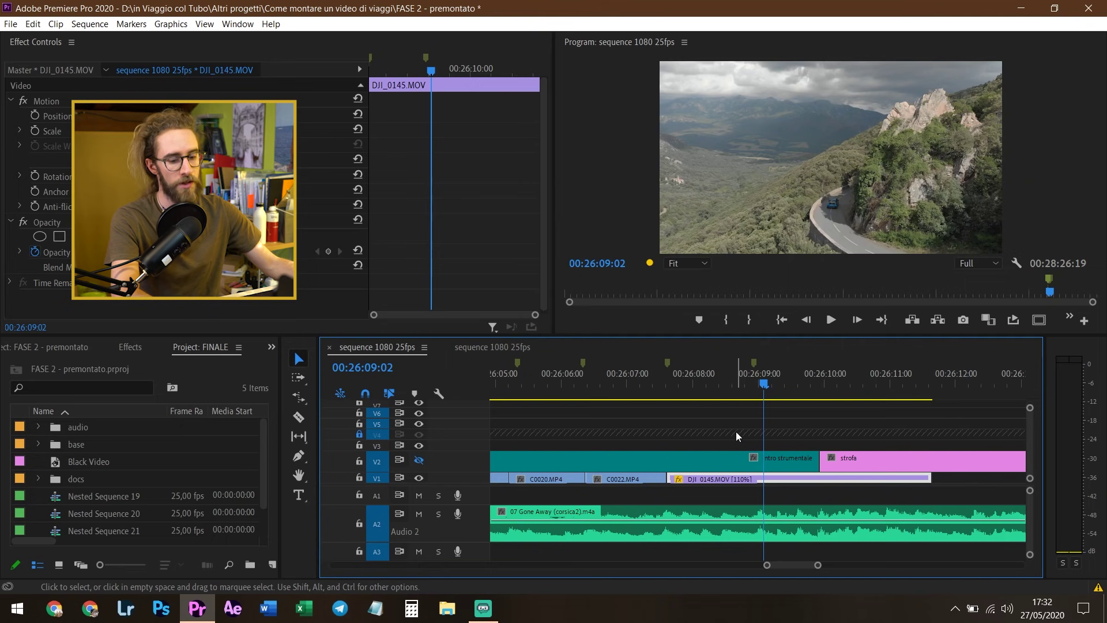
pyautogui.click(735, 431)
pyautogui.press('Left')
pyautogui.press('c')
pyautogui.scroll(2, 796, 444)
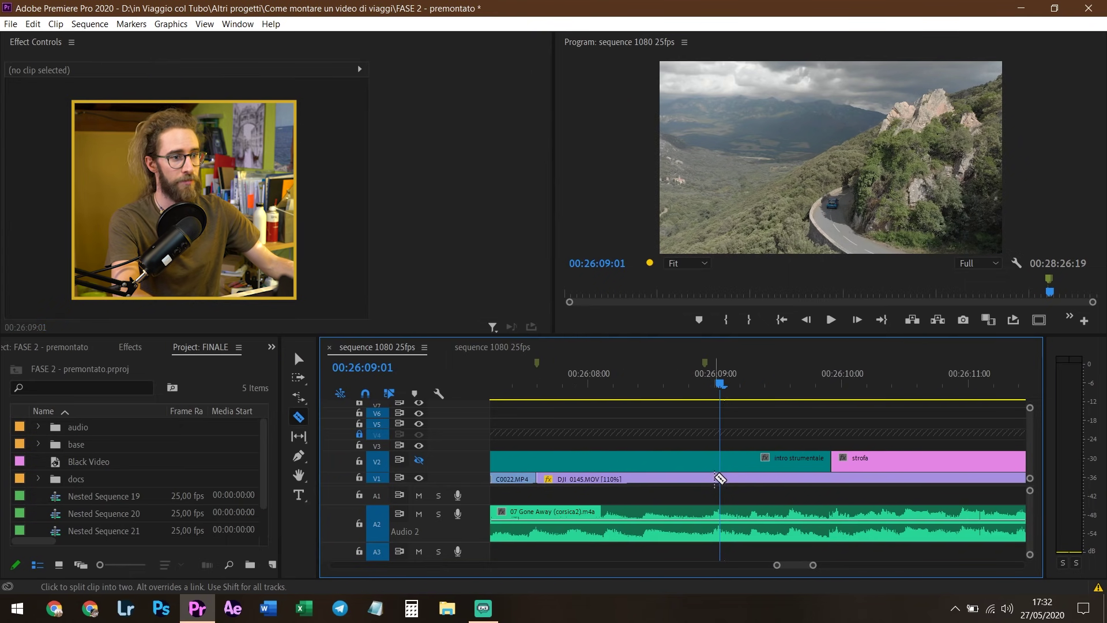
# Split DJI_0145.MOV at the first two beat markers and slide the right piece left to the playhead.
pyautogui.click(721, 480)
pyautogui.scroll(-2, 738, 480)
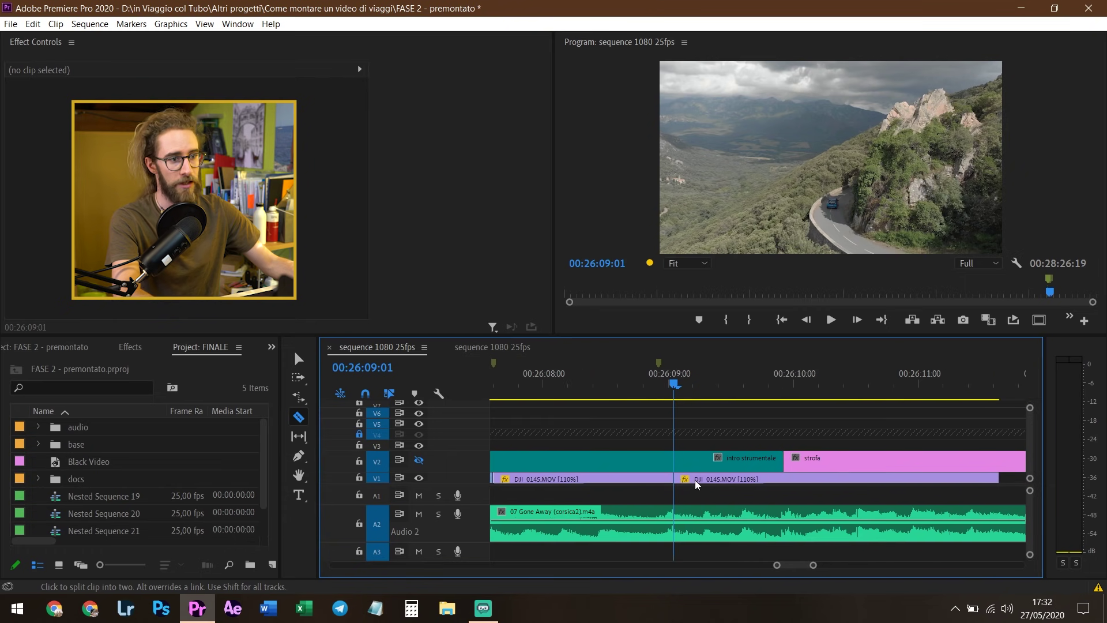
pyautogui.click(773, 478)
pyautogui.press('v')
pyautogui.moveTo(804, 479); pyautogui.dragTo(710, 482)
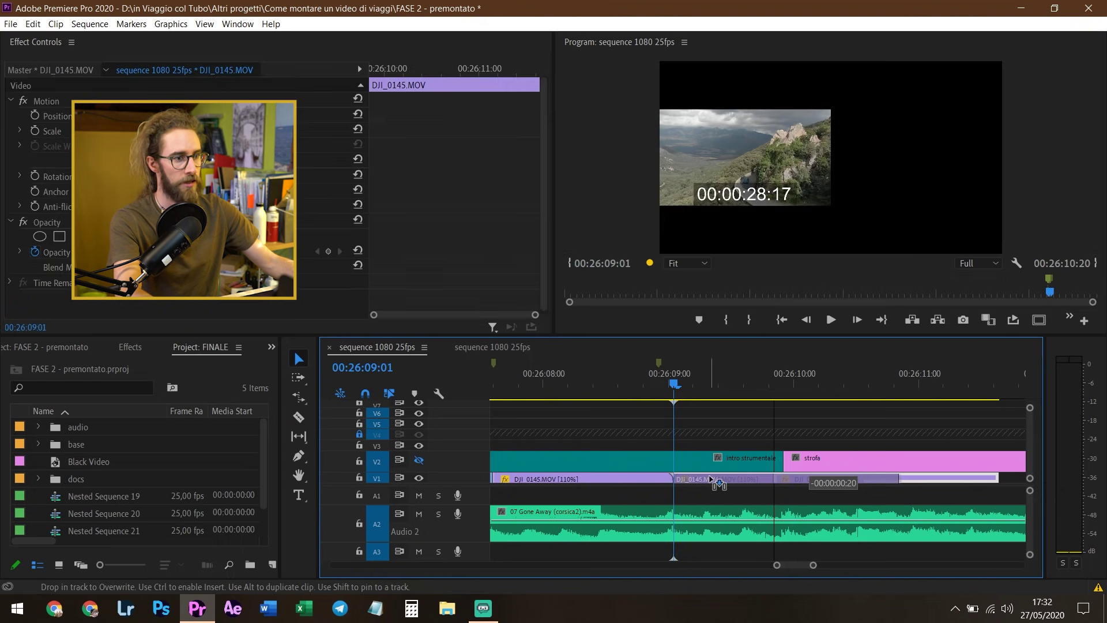
# Cut the drone clip at the next beat and close the gap against the previous cut.
pyautogui.press('c')
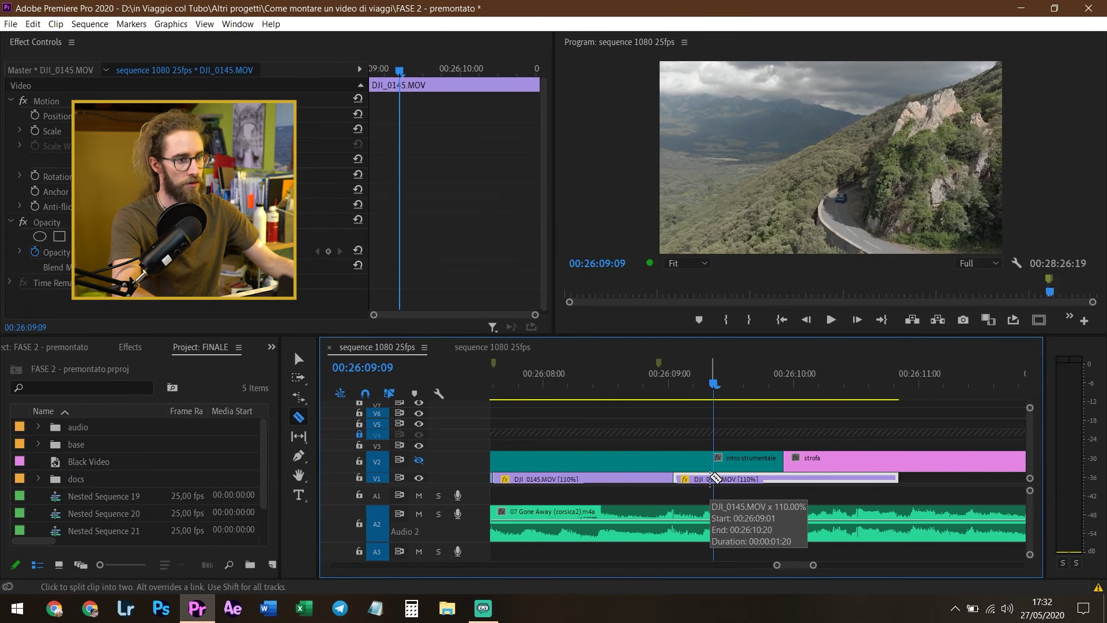
pyautogui.click(711, 477)
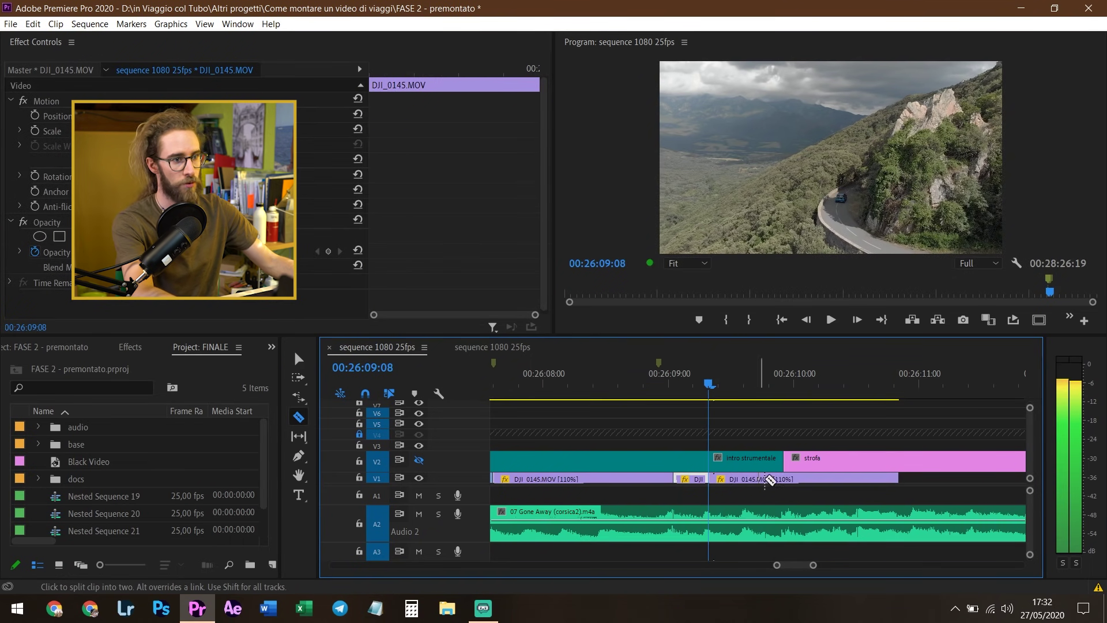
pyautogui.press('v')
pyautogui.moveTo(804, 479); pyautogui.dragTo(739, 482)
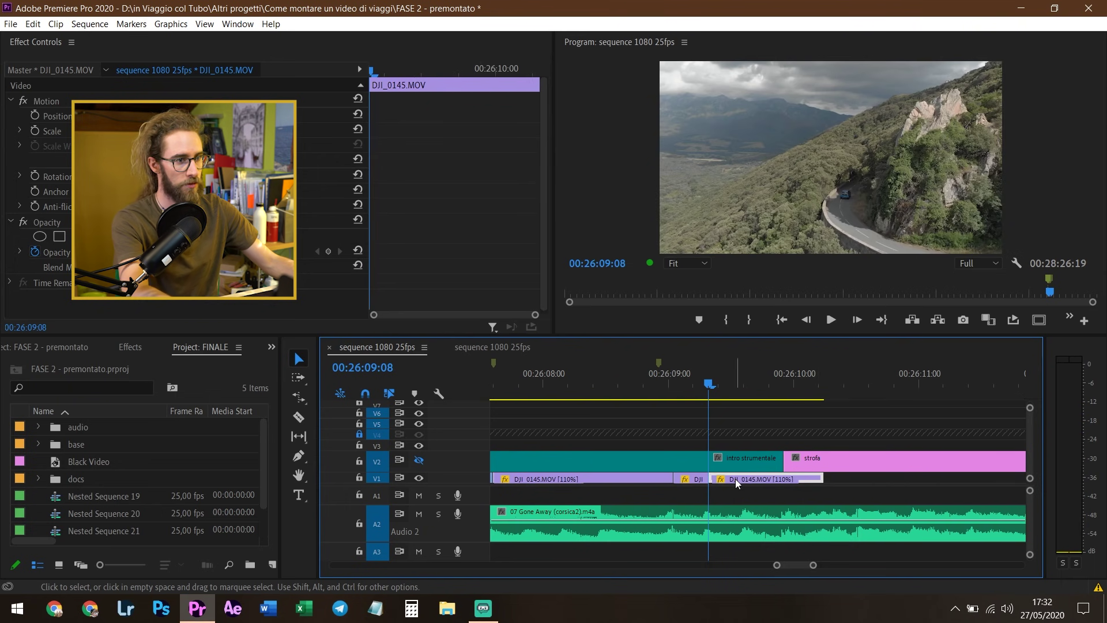
# Cut the final beat piece, butt it against the previous one, and trim it to end at strofa.
pyautogui.press('c')
pyautogui.click(743, 478)
pyautogui.press('v')
pyautogui.moveTo(822, 478); pyautogui.dragTo(978, 478)
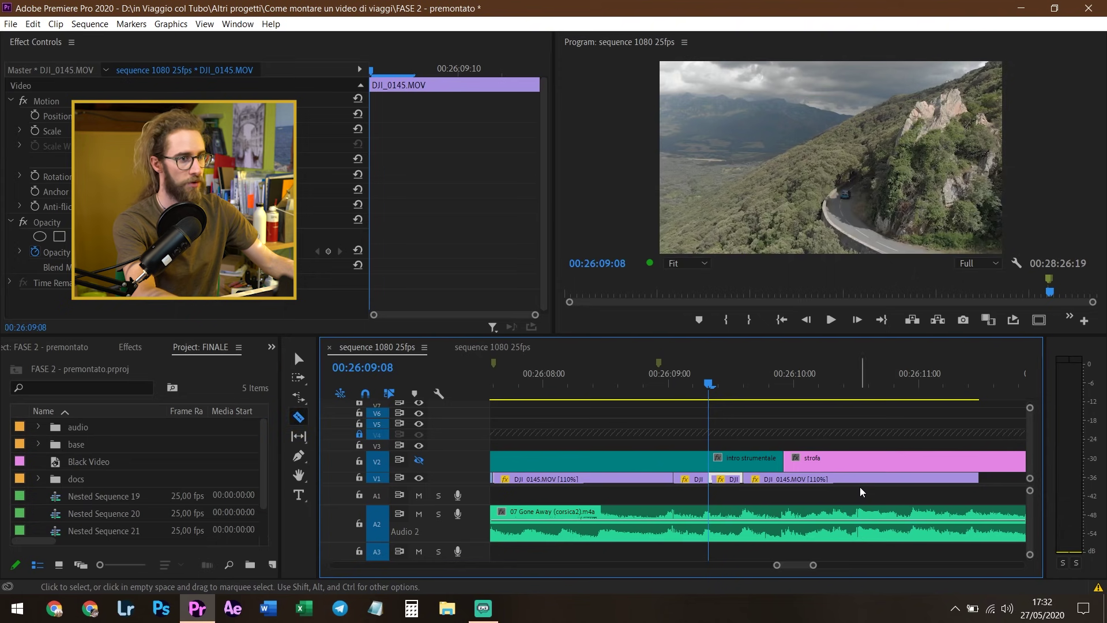
pyautogui.moveTo(847, 479); pyautogui.dragTo(769, 484)
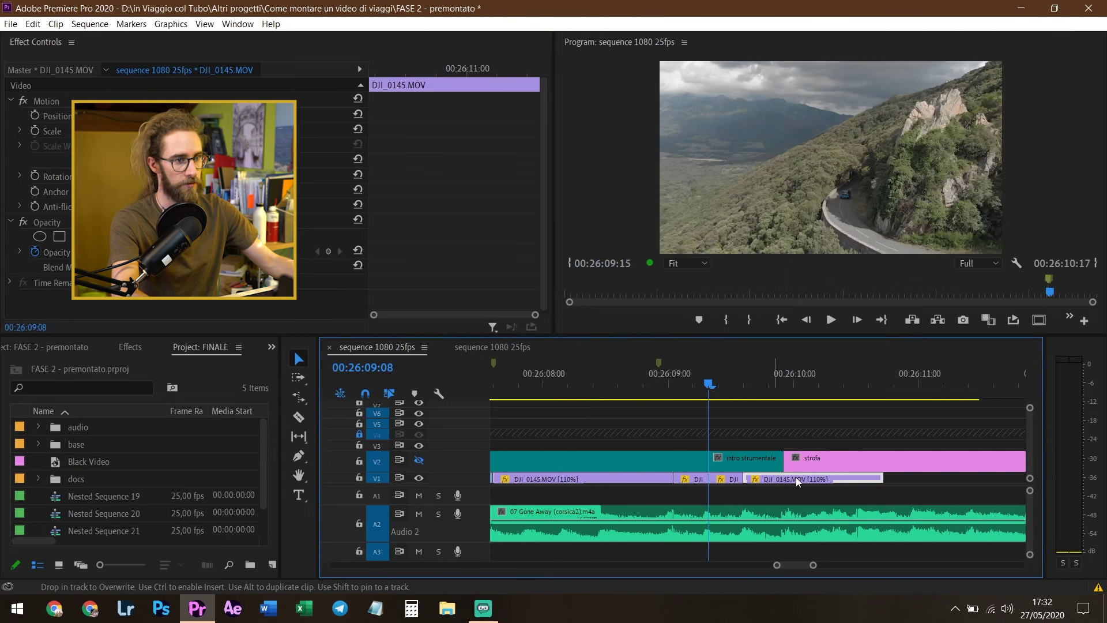
pyautogui.moveTo(968, 479); pyautogui.dragTo(782, 478)
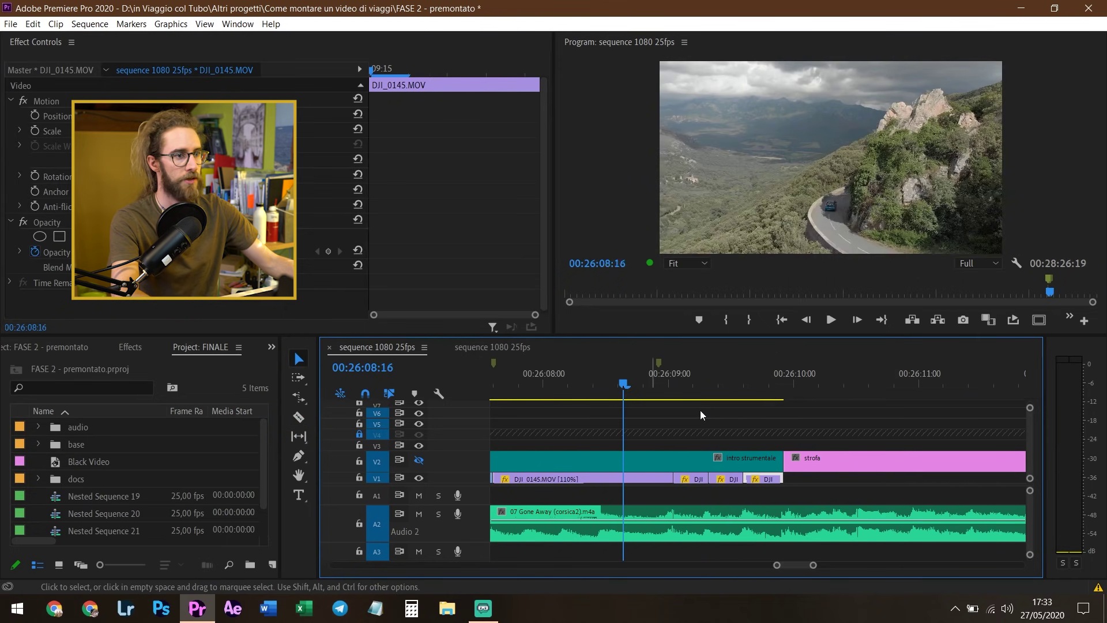
pyautogui.click(588, 408)
pyautogui.click(564, 374)
pyautogui.press('space')
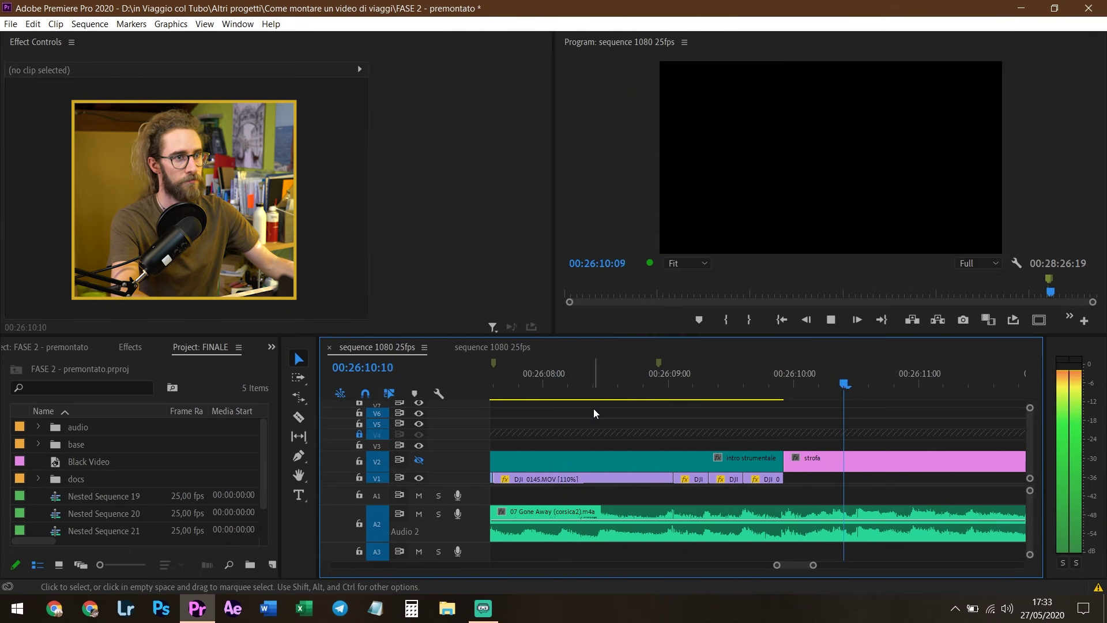
pyautogui.press('space')
pyautogui.scroll(-2, 625, 427)
pyautogui.scroll(-2, 617, 441)
pyautogui.scroll(-2, 616, 441)
pyautogui.scroll(-2, 625, 433)
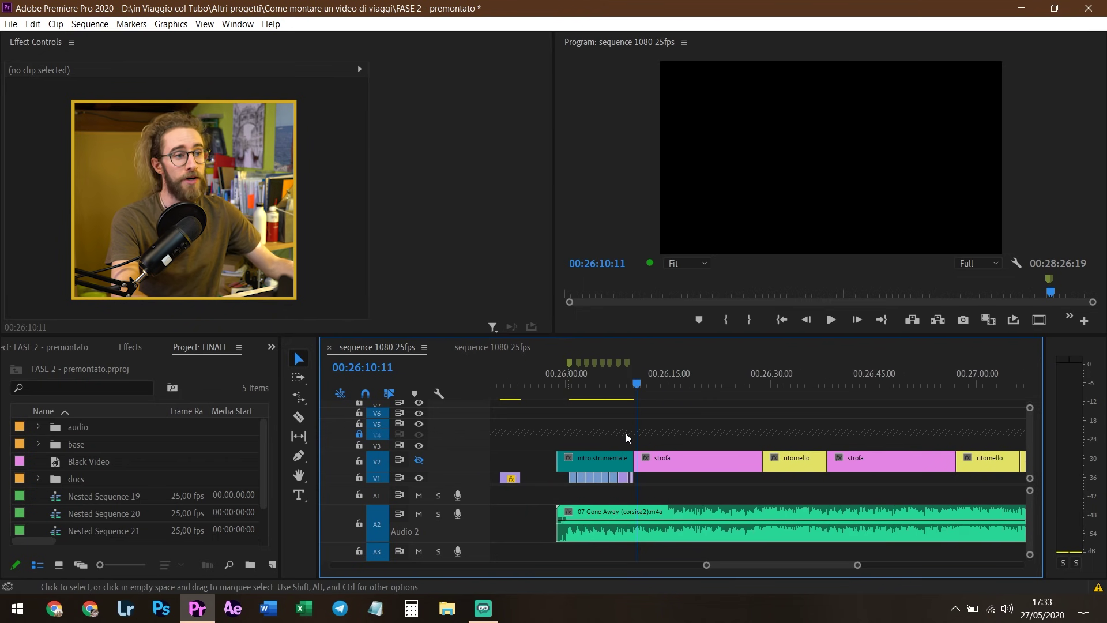
pyautogui.scroll(2, 626, 434)
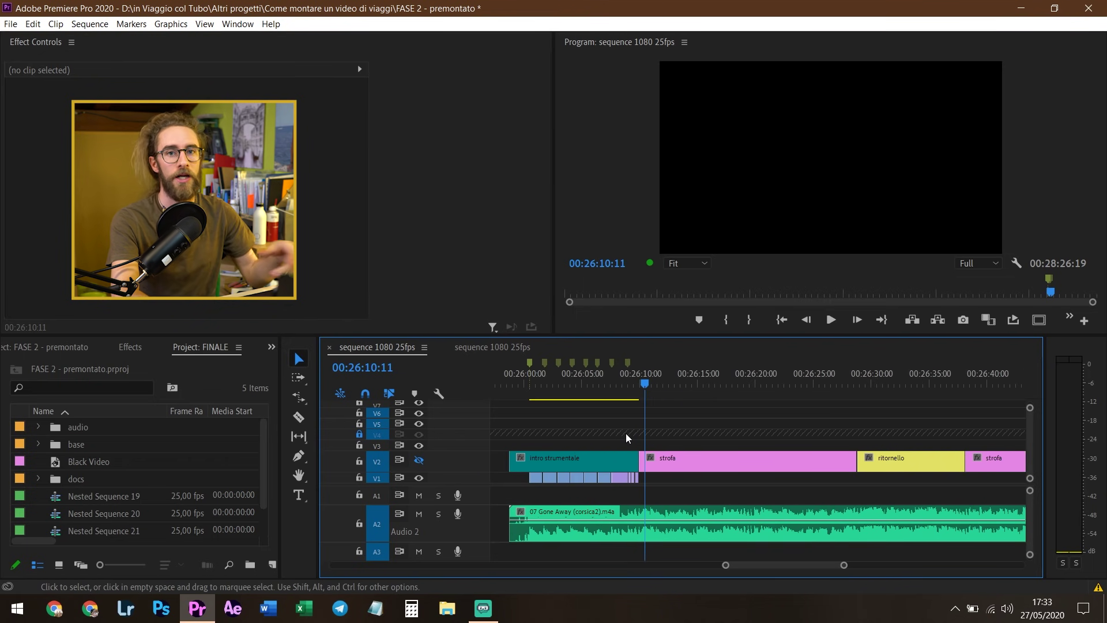
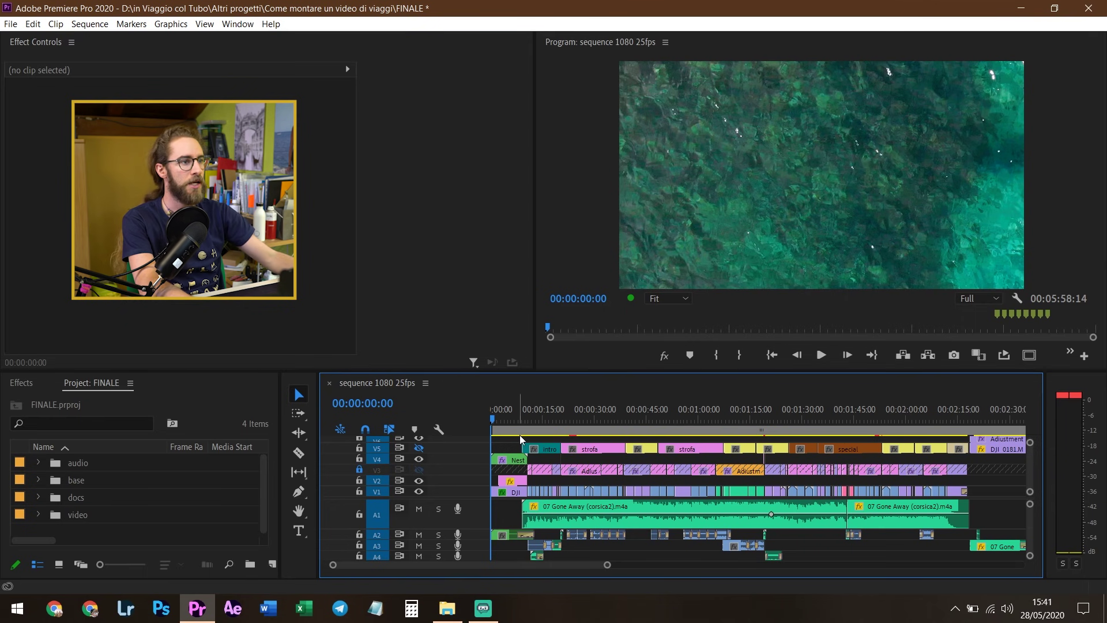
# Step through the intro strumentale and strofa section label clips, then clear the selection.
pyautogui.click(549, 454)
pyautogui.click(589, 454)
pyautogui.click(640, 455)
pyautogui.click(675, 452)
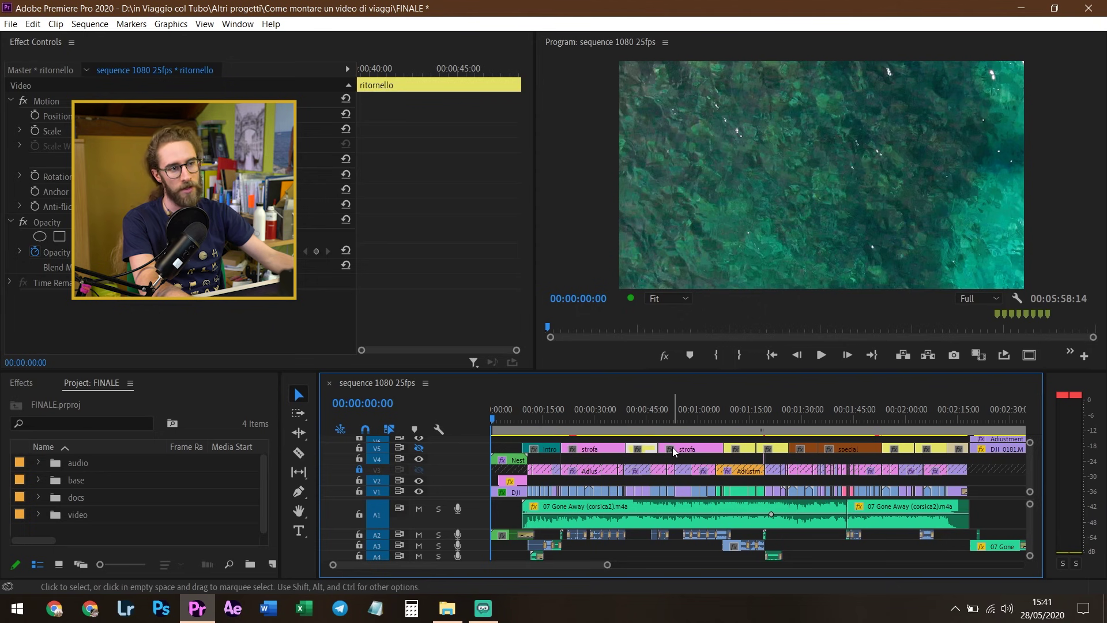
pyautogui.click(718, 441)
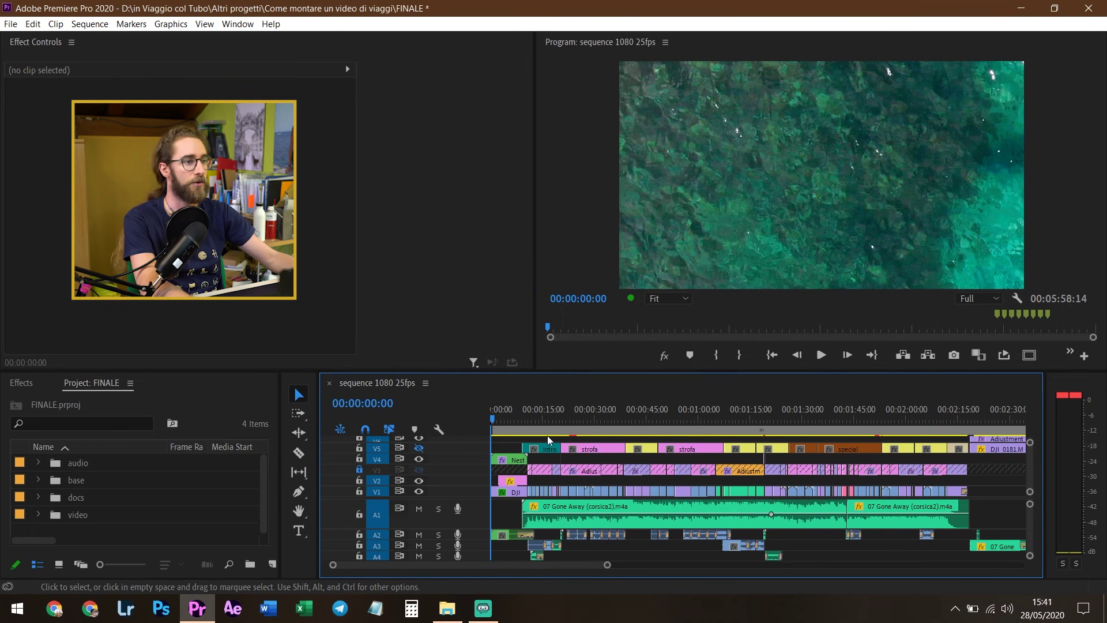
# Jump to the intro clip, zoom in and scrub back to the start of the drone shot.
pyautogui.press('Down')
pyautogui.press('=')
pyautogui.press('=')
pyautogui.press('=')
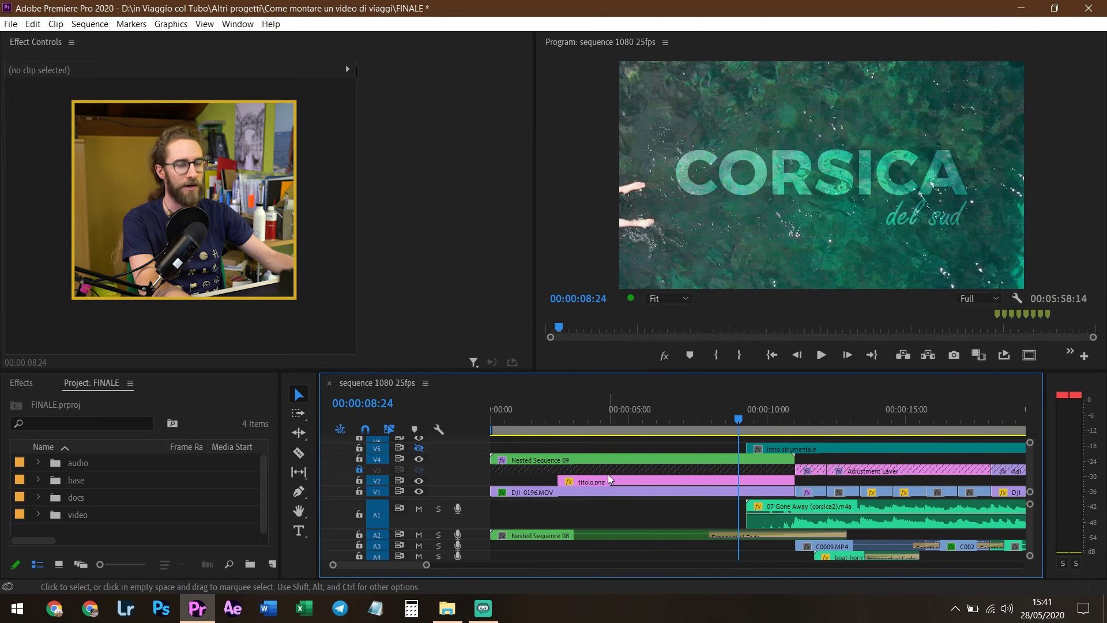
pyautogui.moveTo(517, 419)
pyautogui.mouseDown()
pyautogui.moveTo(595, 461)
pyautogui.moveTo(696, 480)
pyautogui.mouseUp()
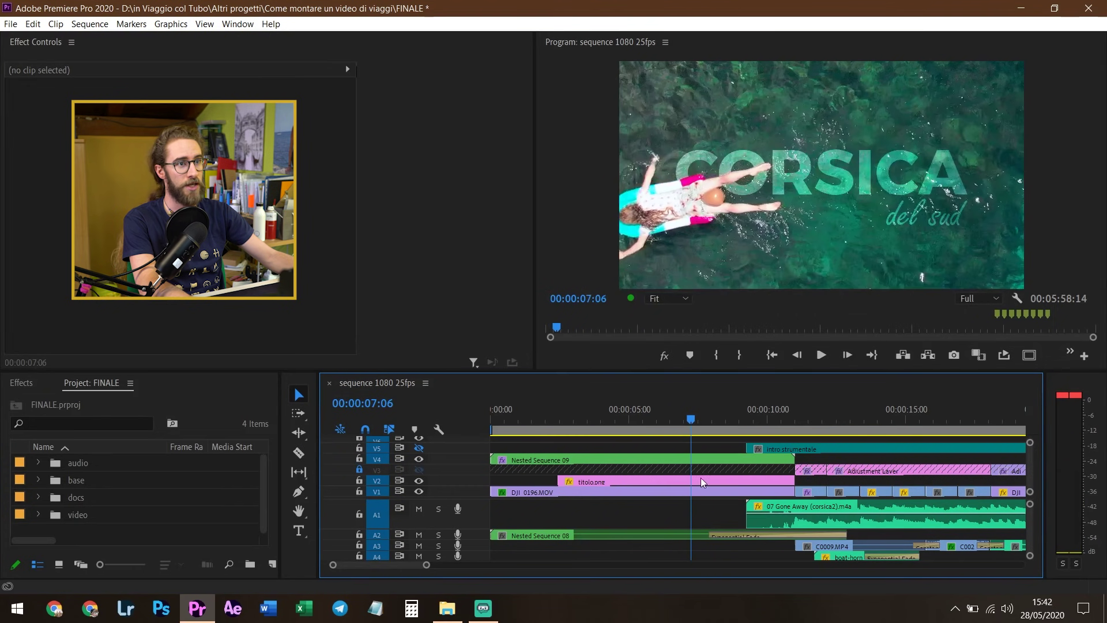
pyautogui.click(663, 482)
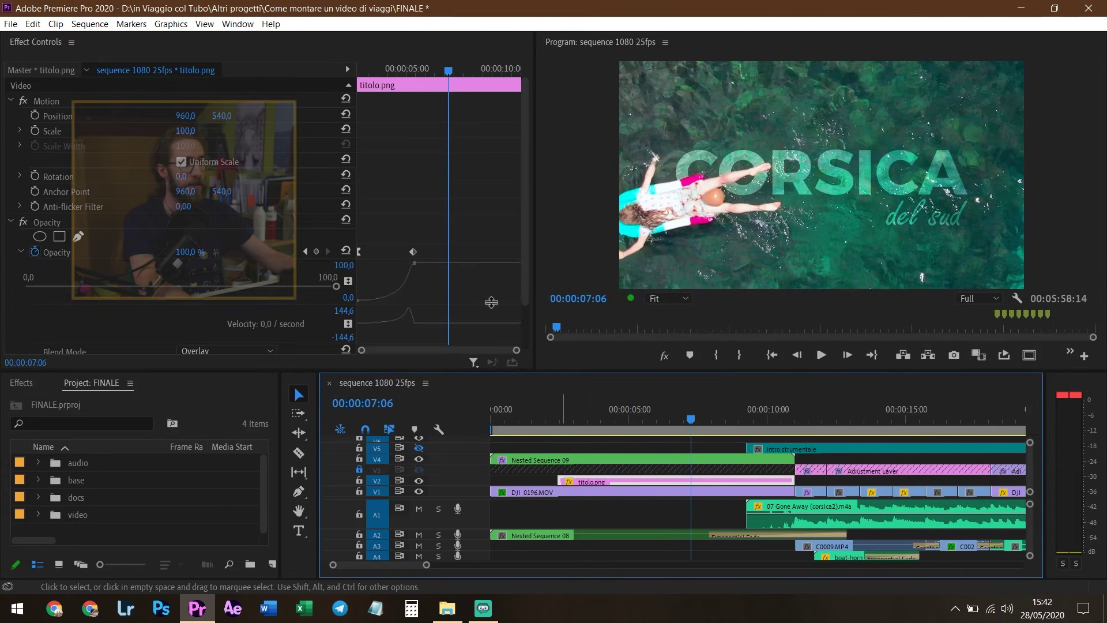
pyautogui.click(24, 224)
pyautogui.click(24, 223)
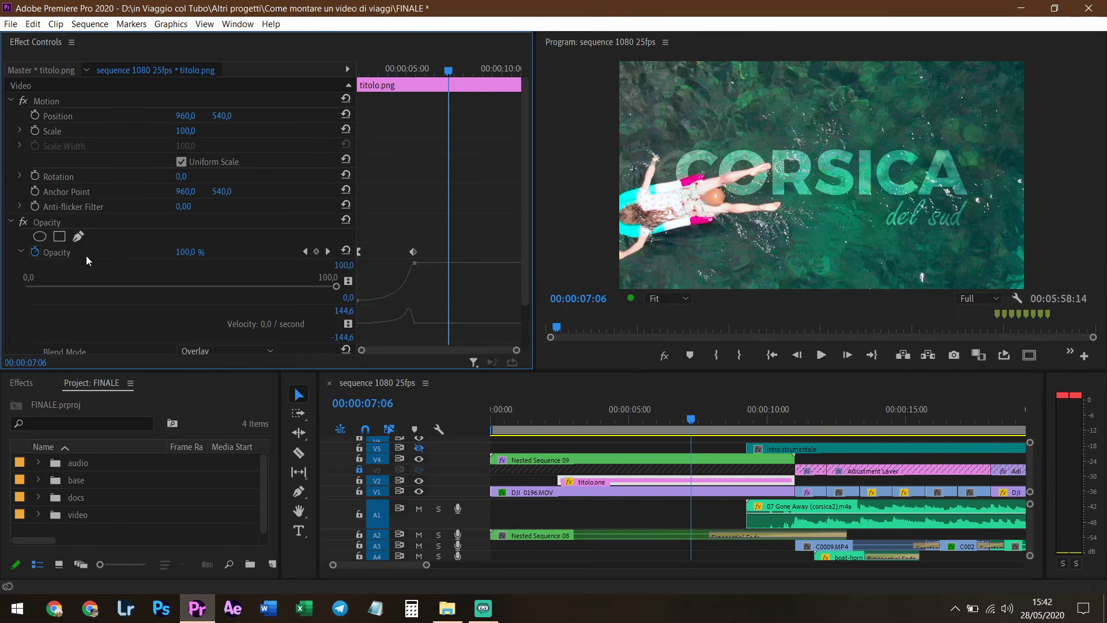
pyautogui.scroll(-2, 69, 273)
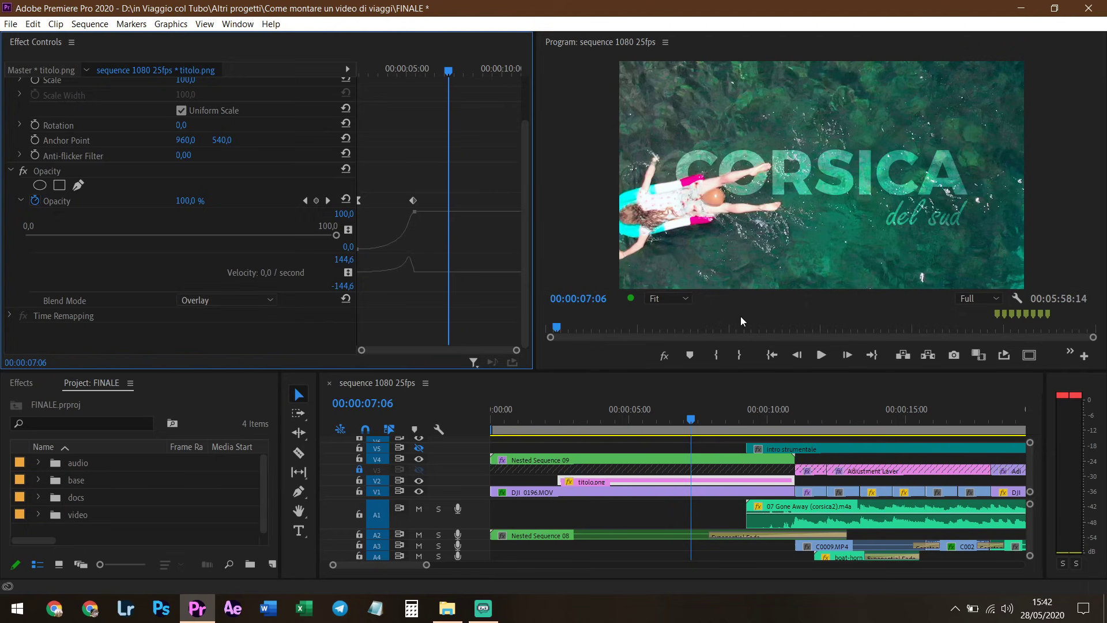
pyautogui.click(637, 459)
pyautogui.click(638, 415)
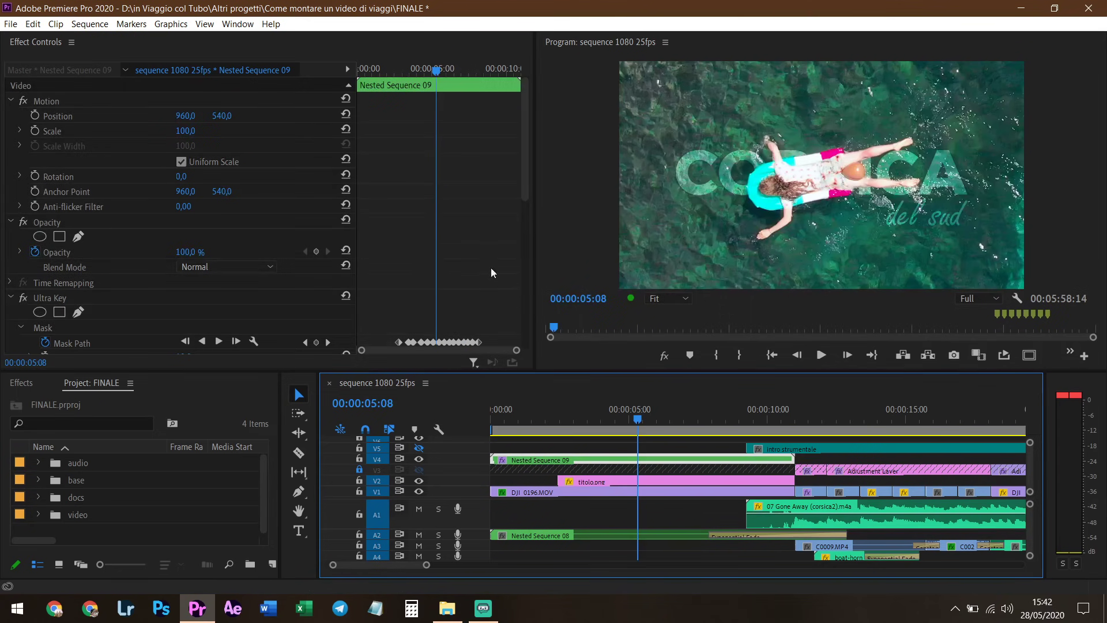
pyautogui.scroll(-3, 492, 272)
pyautogui.click(53, 228)
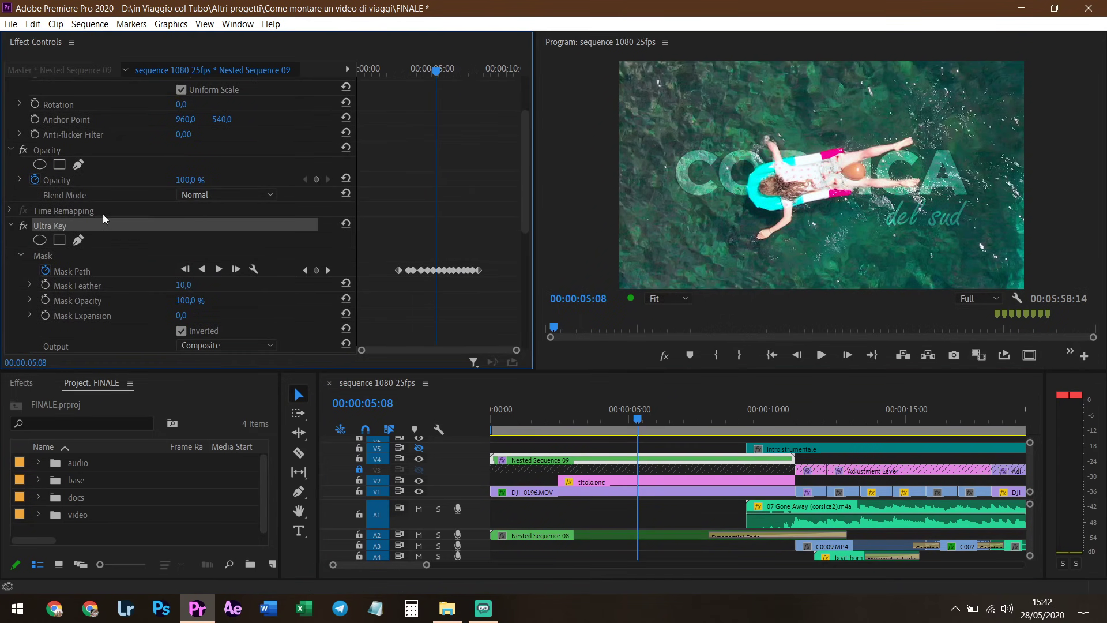
pyautogui.click(56, 257)
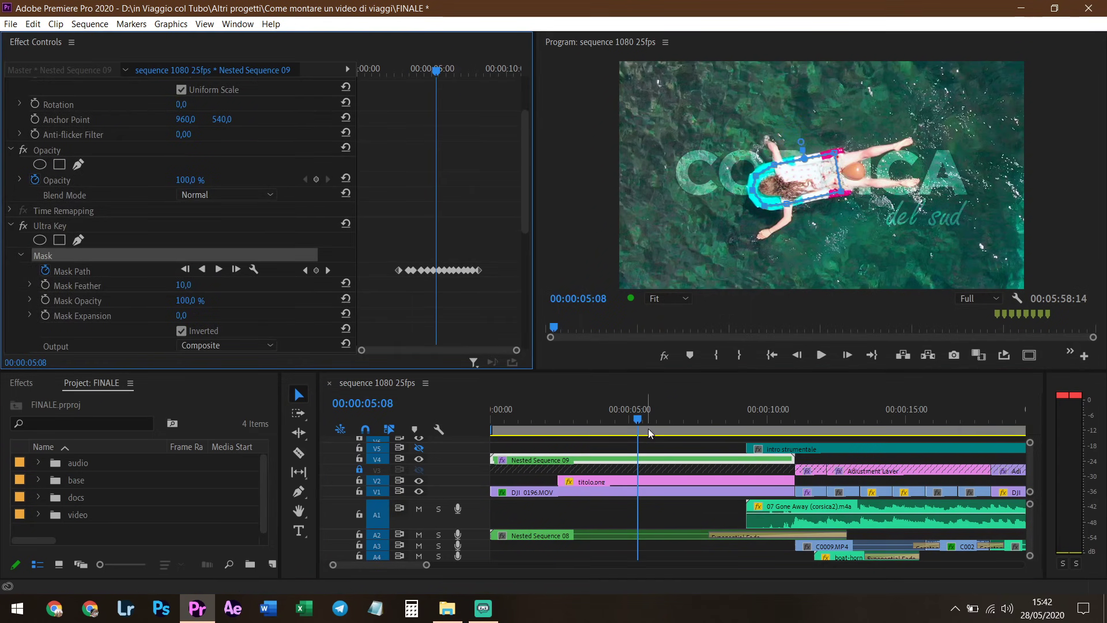
pyautogui.moveTo(637, 419); pyautogui.dragTo(676, 425)
pyautogui.click(627, 443)
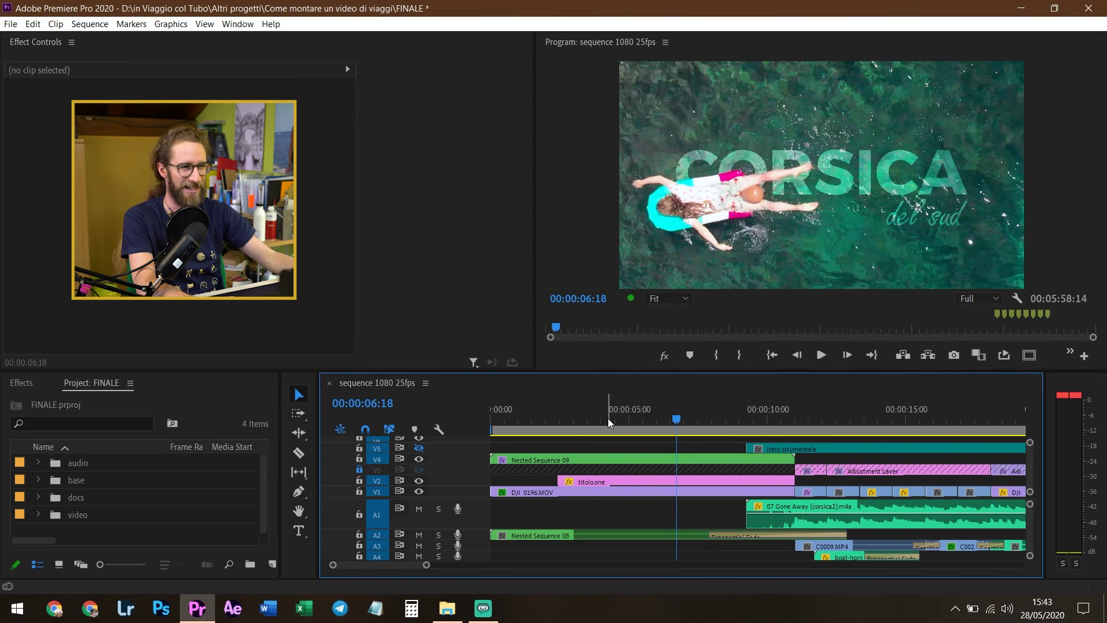
pyautogui.click(605, 421)
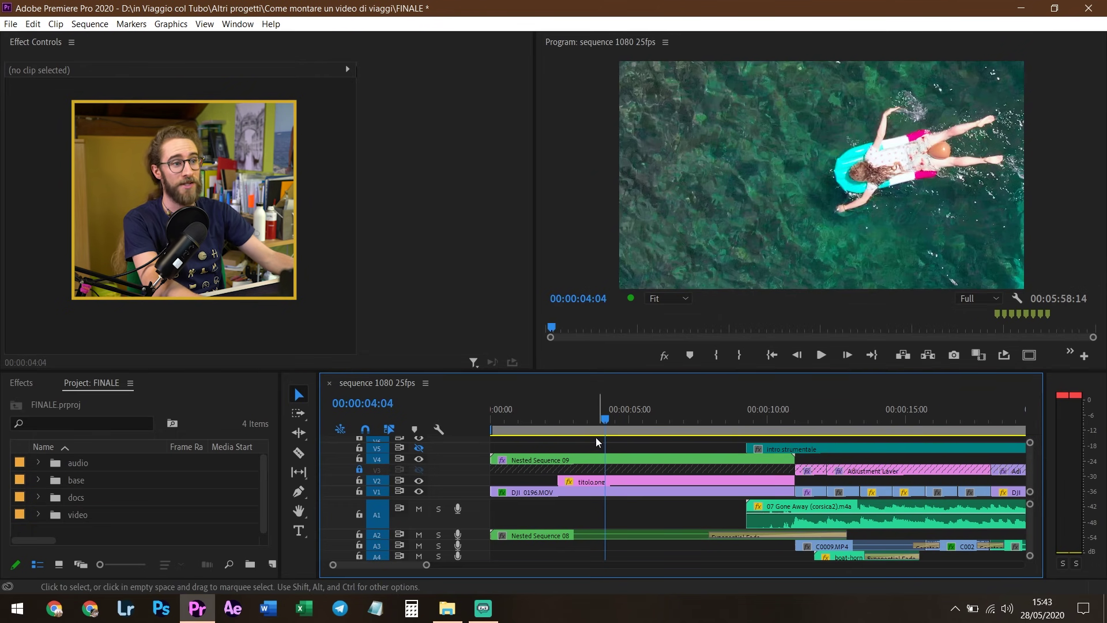
pyautogui.click(547, 419)
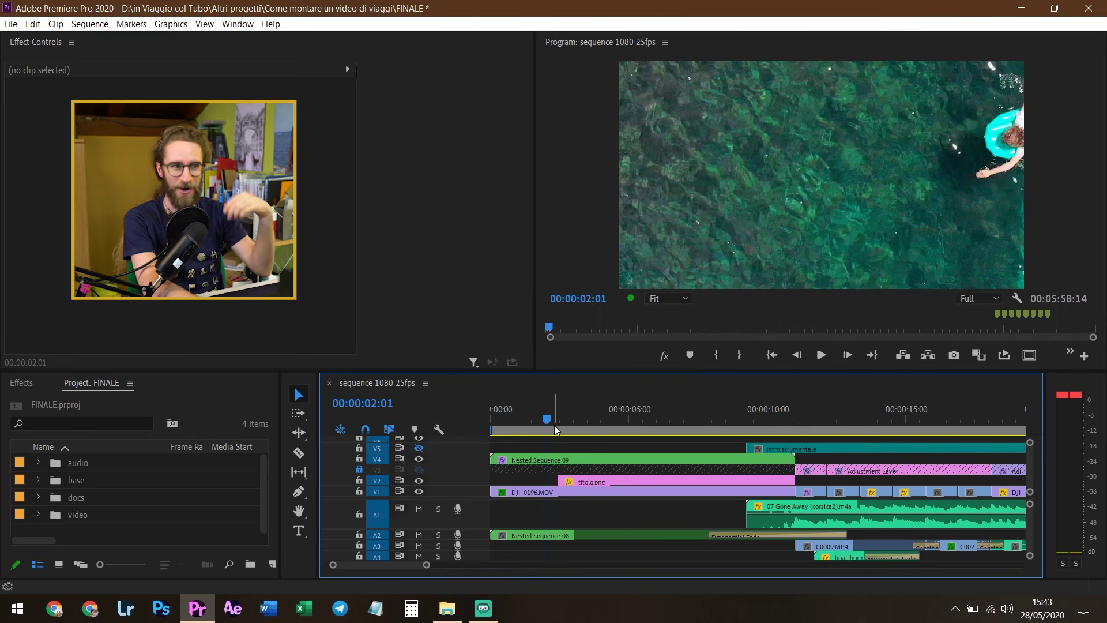
pyautogui.press('Home')
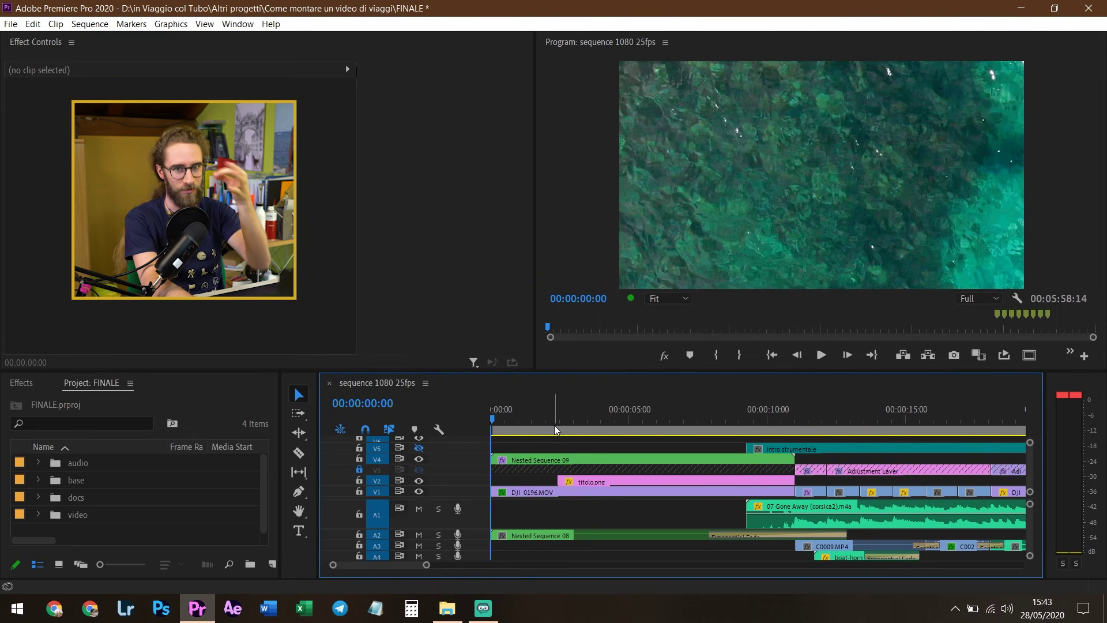
pyautogui.press('space')
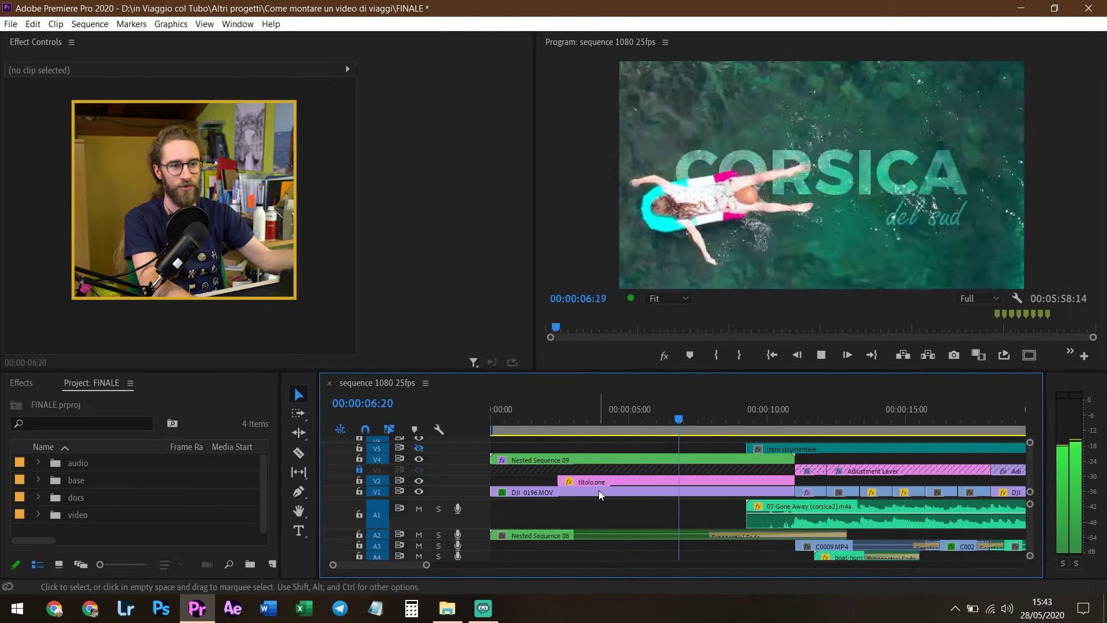
pyautogui.press('space')
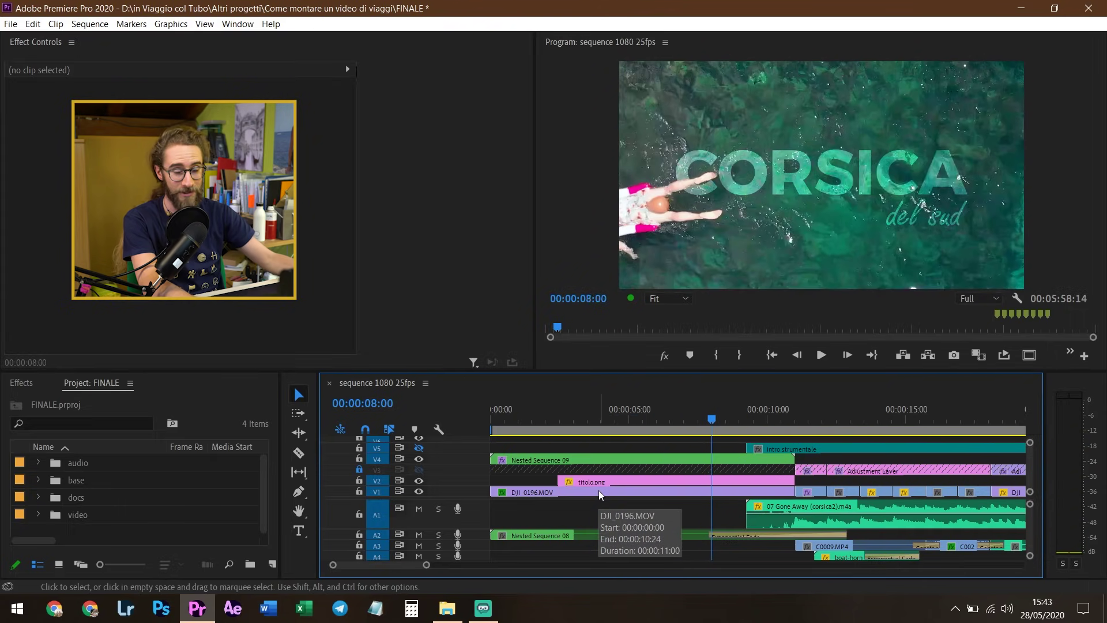
pyautogui.scroll(-2, 597, 487)
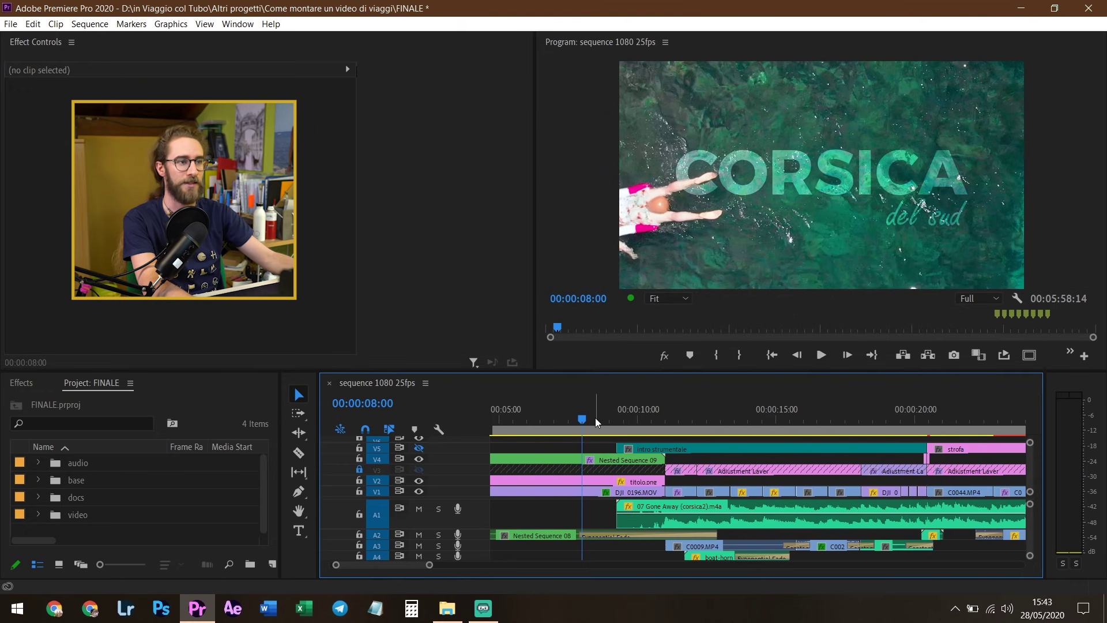
pyautogui.press('-')
pyautogui.press('-')
pyautogui.press('-')
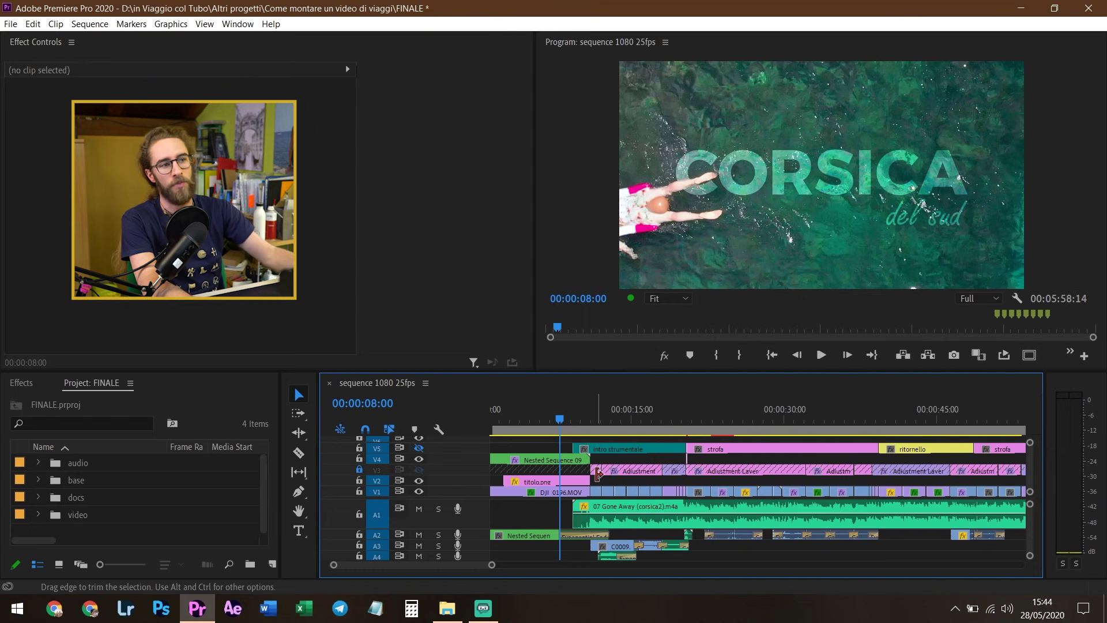
pyautogui.scroll(2, 564, 461)
pyautogui.scroll(1, 563, 461)
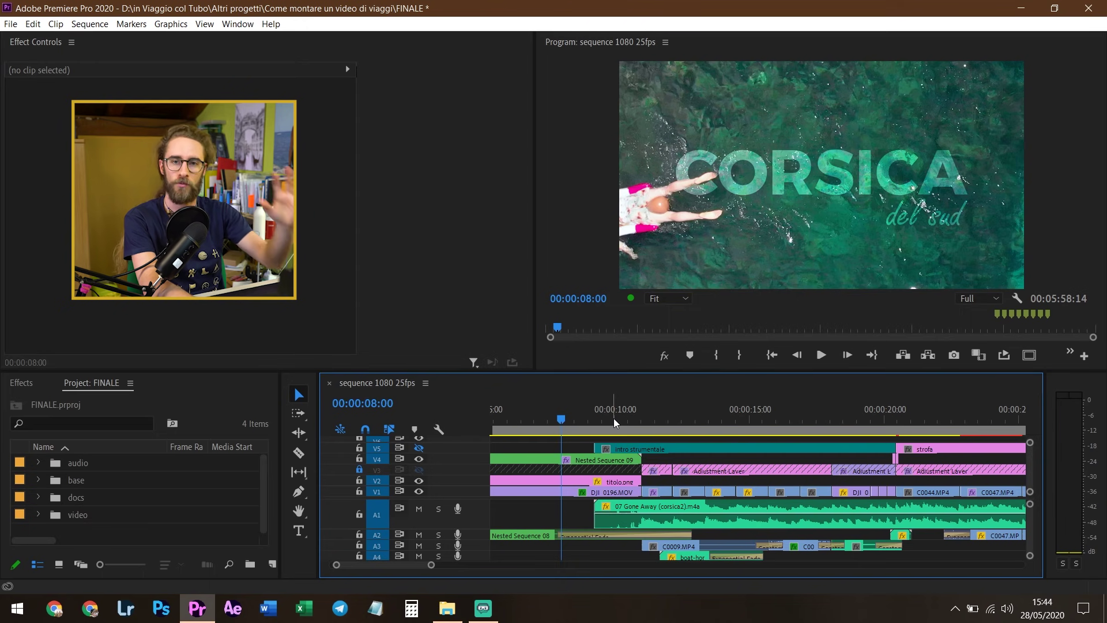
pyautogui.scroll(-3, 672, 469)
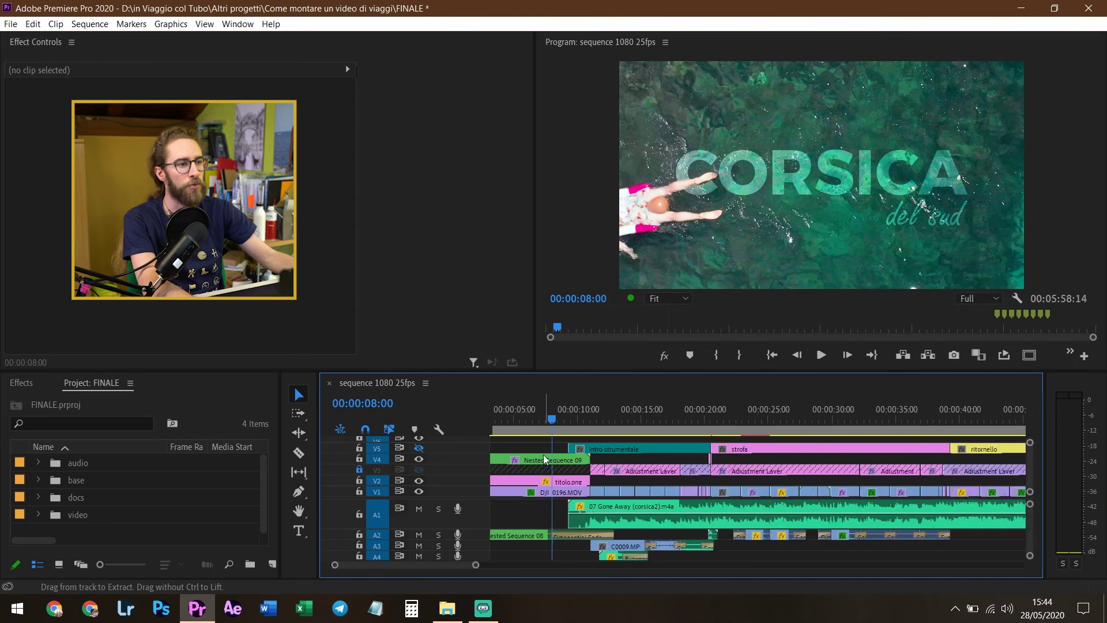
pyautogui.scroll(2, 672, 470)
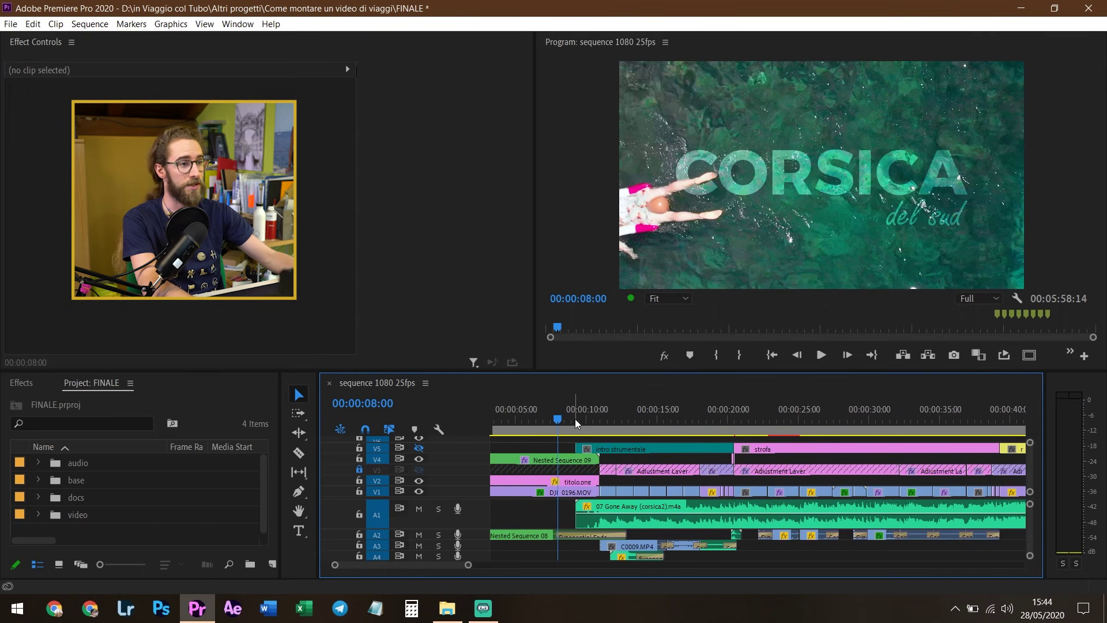
pyautogui.click(576, 423)
pyautogui.press('space')
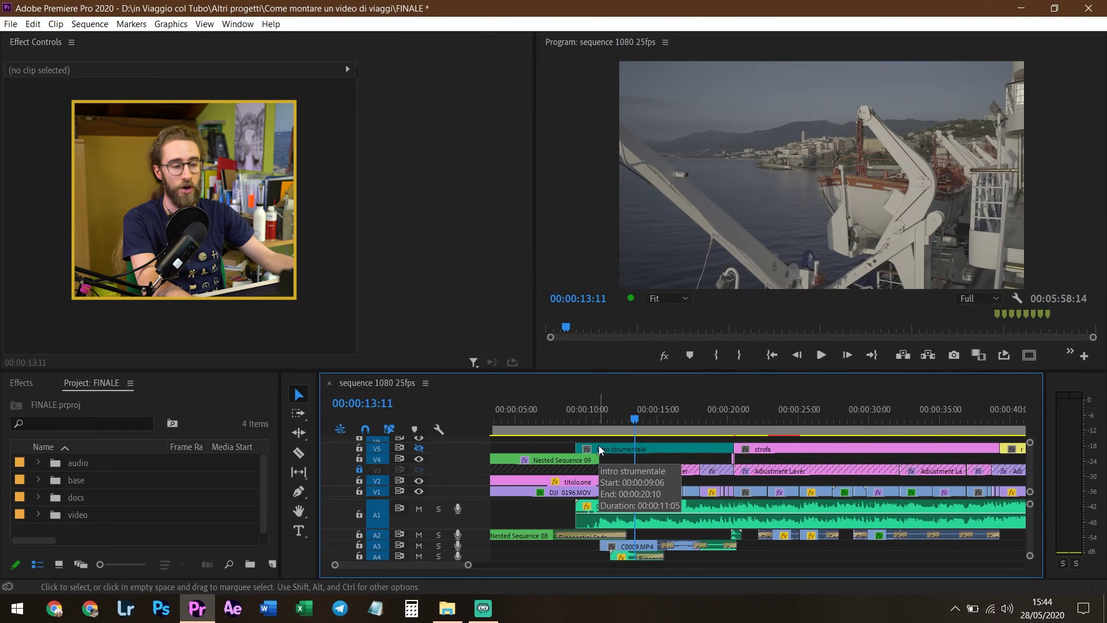
pyautogui.scroll(2, 654, 444)
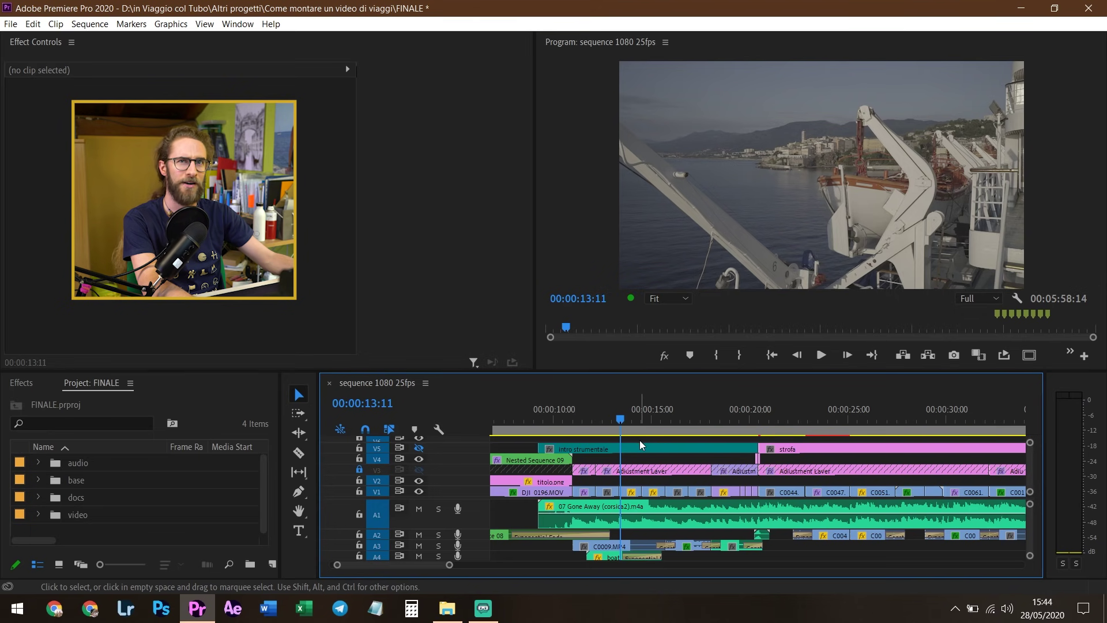
pyautogui.moveTo(635, 418); pyautogui.dragTo(745, 435)
pyautogui.scroll(2, 804, 448)
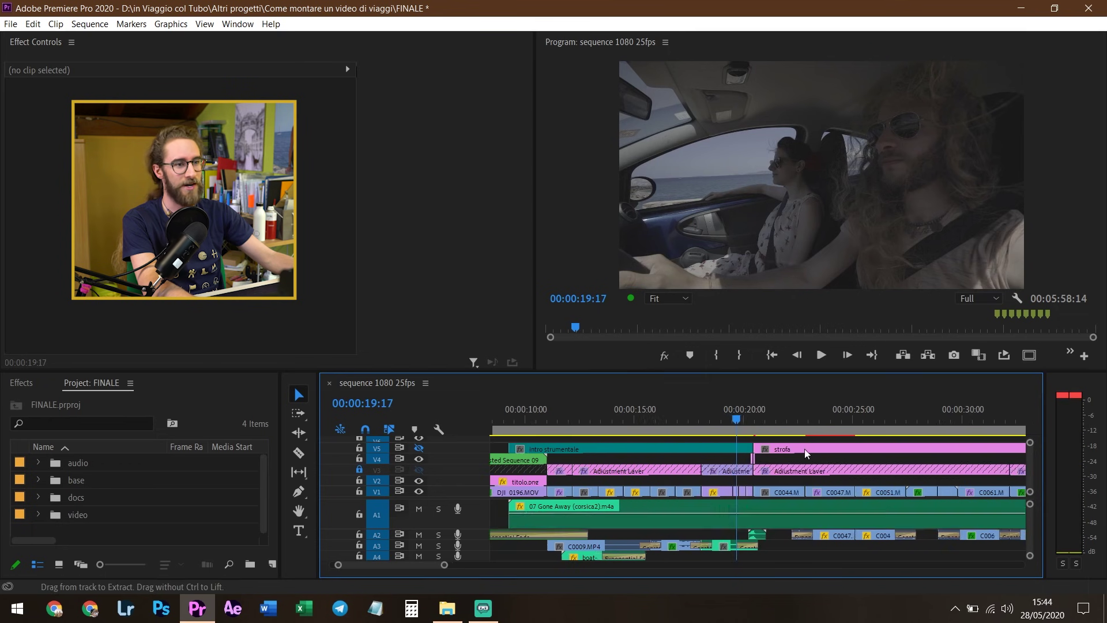
pyautogui.scroll(-3, 628, 448)
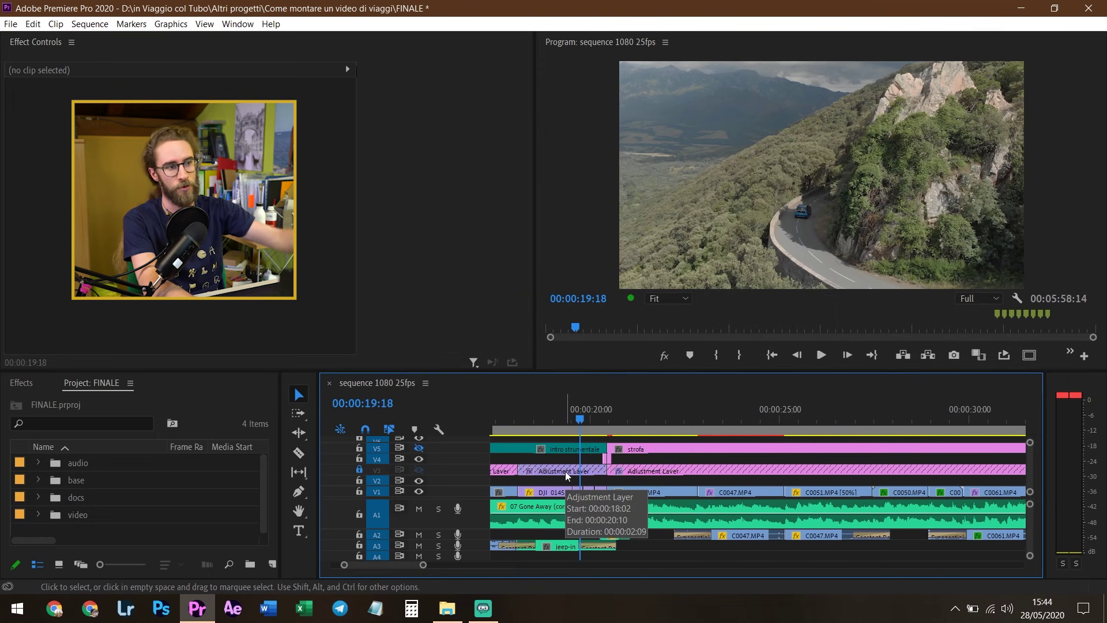
pyautogui.click(592, 415)
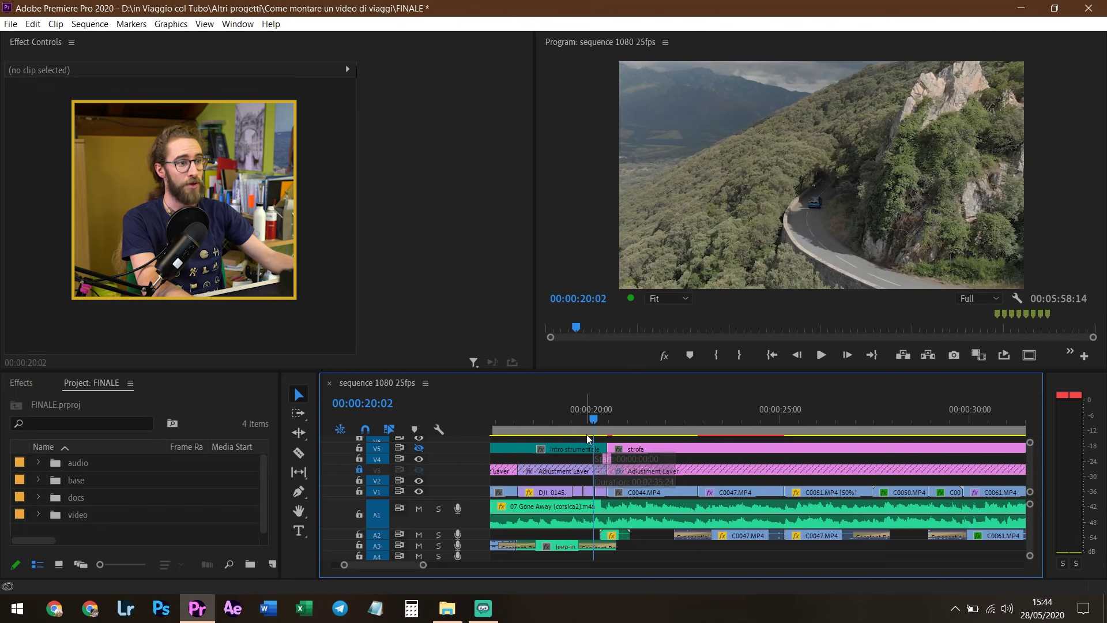
pyautogui.press('space')
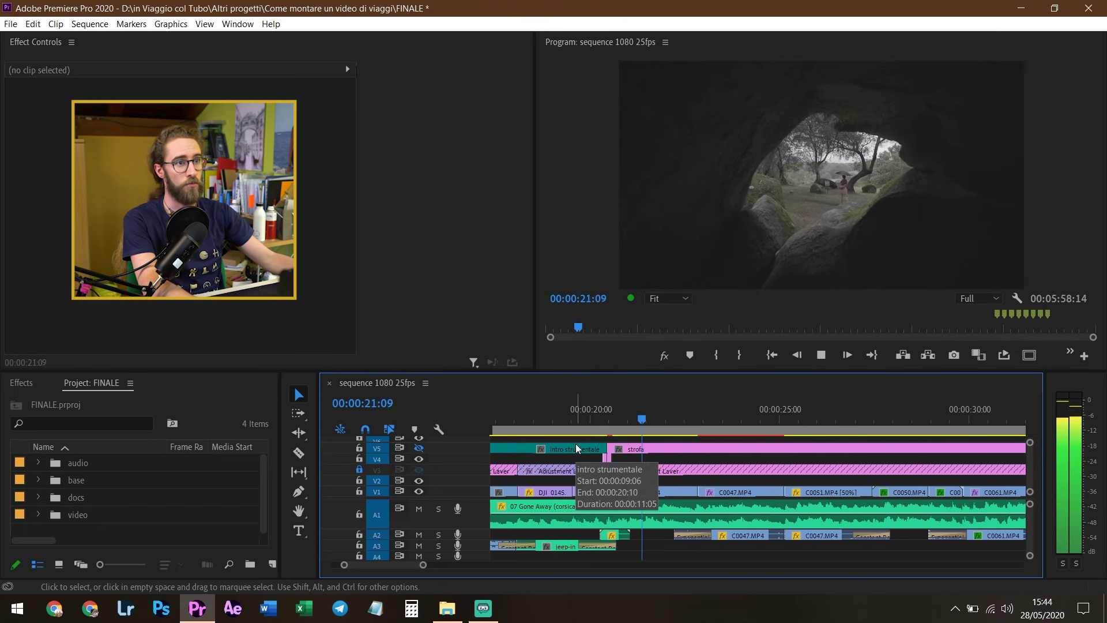
pyautogui.press('space')
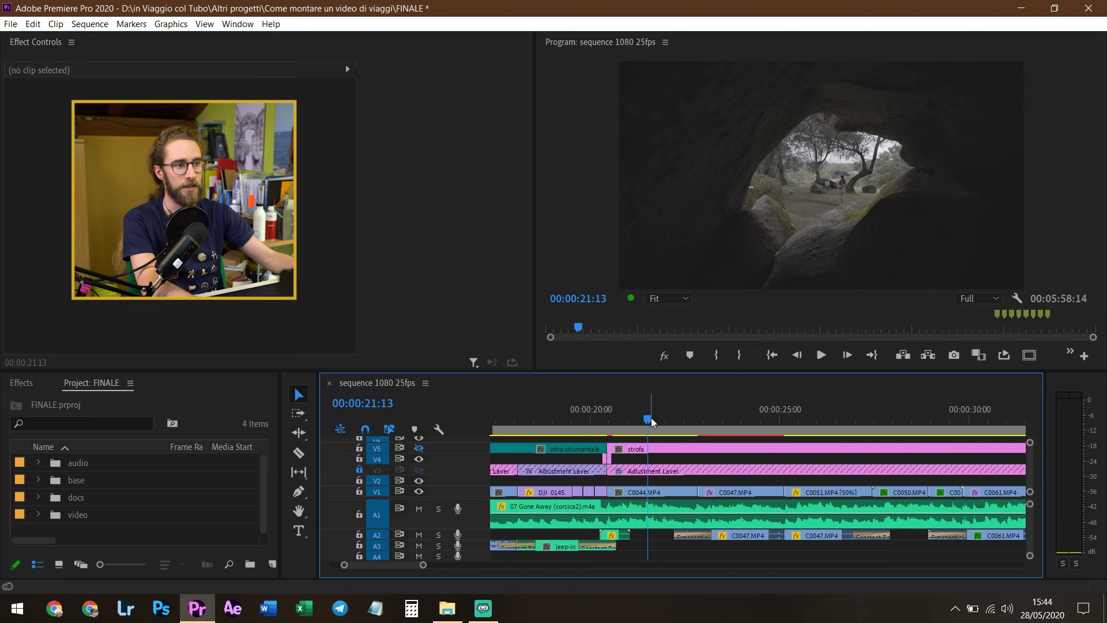
pyautogui.moveTo(651, 417); pyautogui.dragTo(676, 421)
pyautogui.click(587, 416)
pyautogui.moveTo(587, 417); pyautogui.dragTo(625, 427)
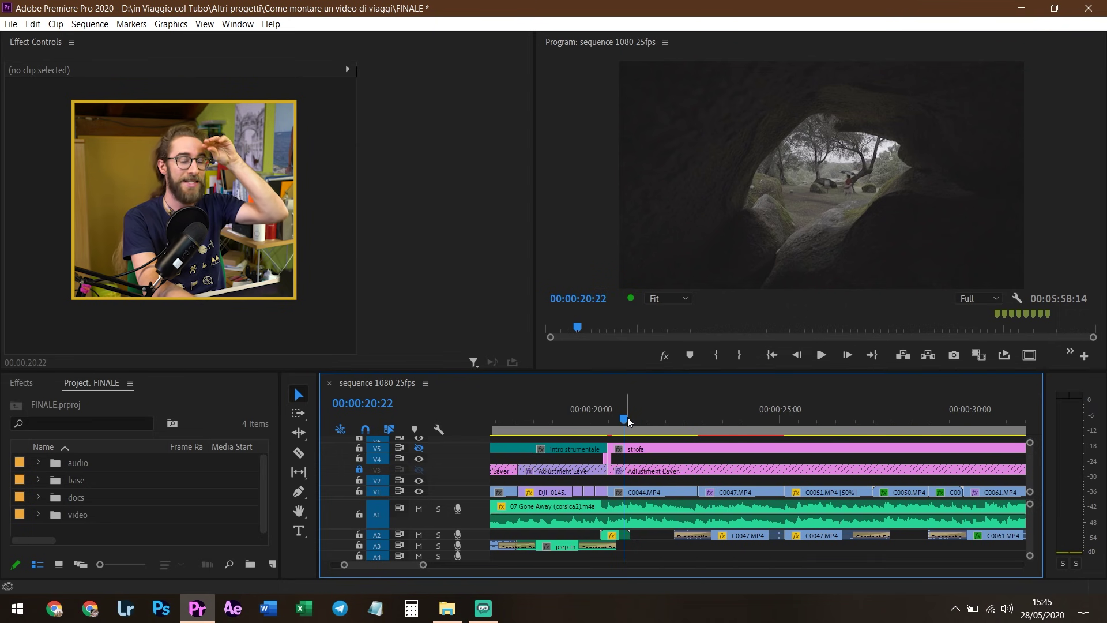
pyautogui.press('space')
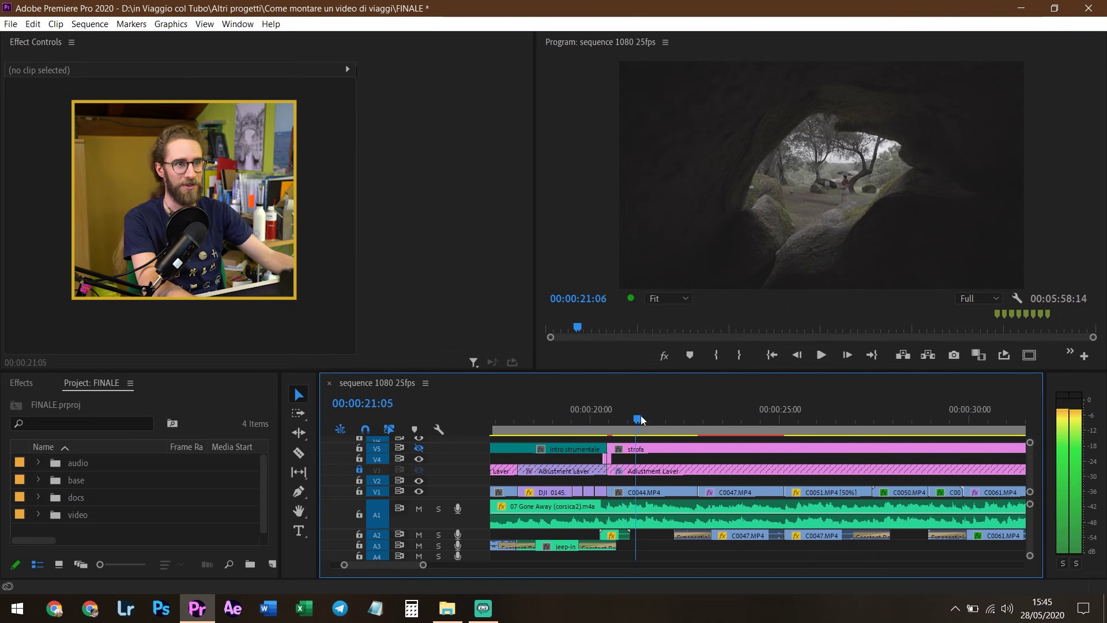
pyautogui.press('space')
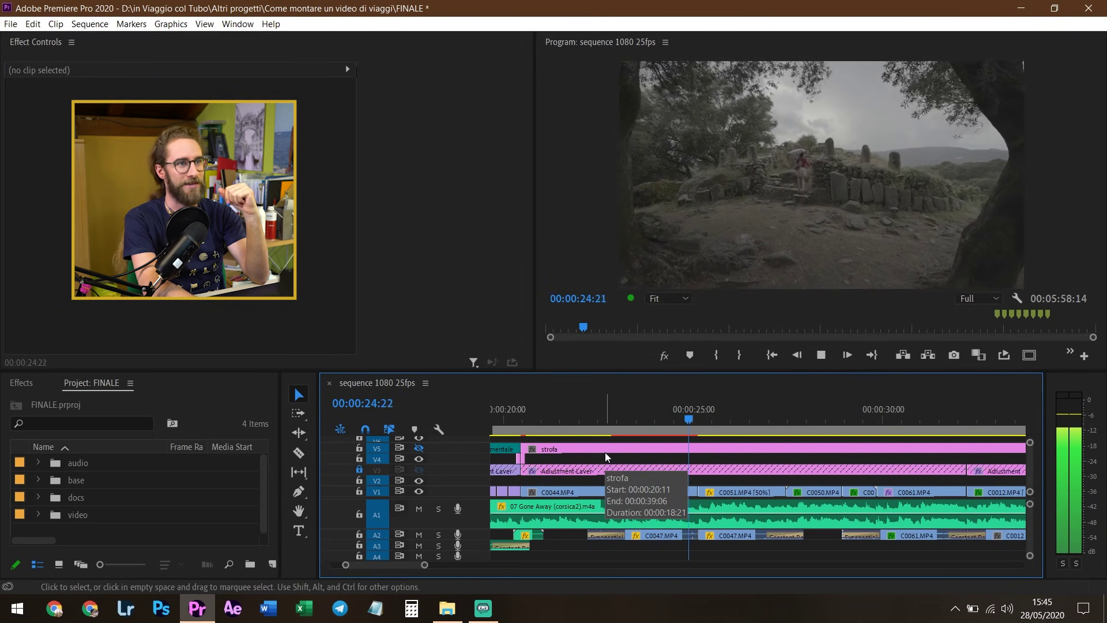
pyautogui.press('space')
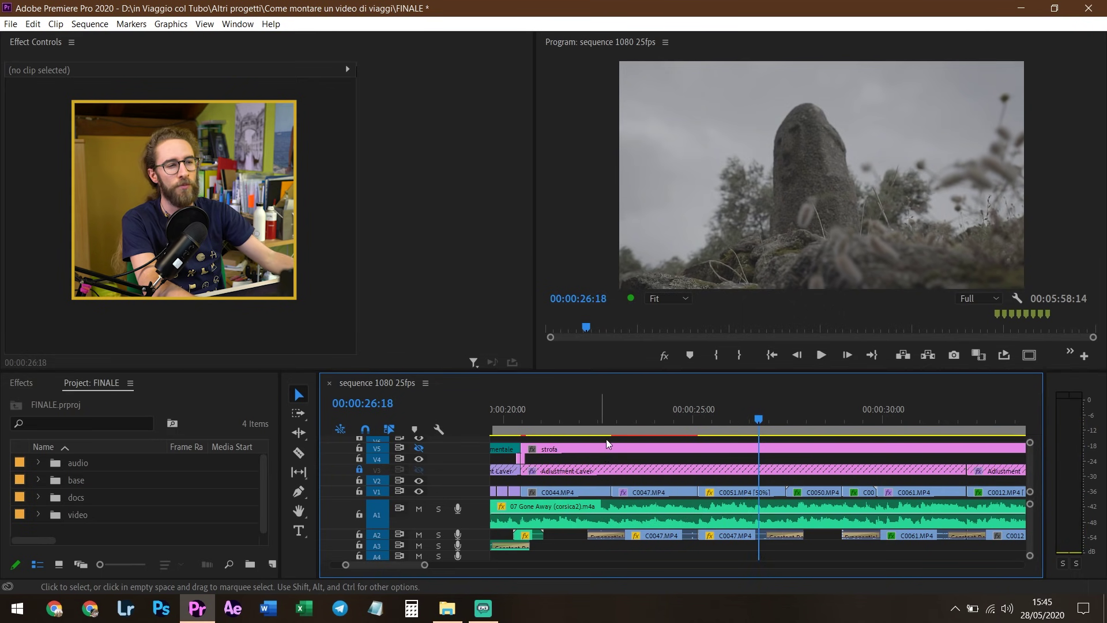
pyautogui.click(630, 422)
pyautogui.scroll(-1, 601, 461)
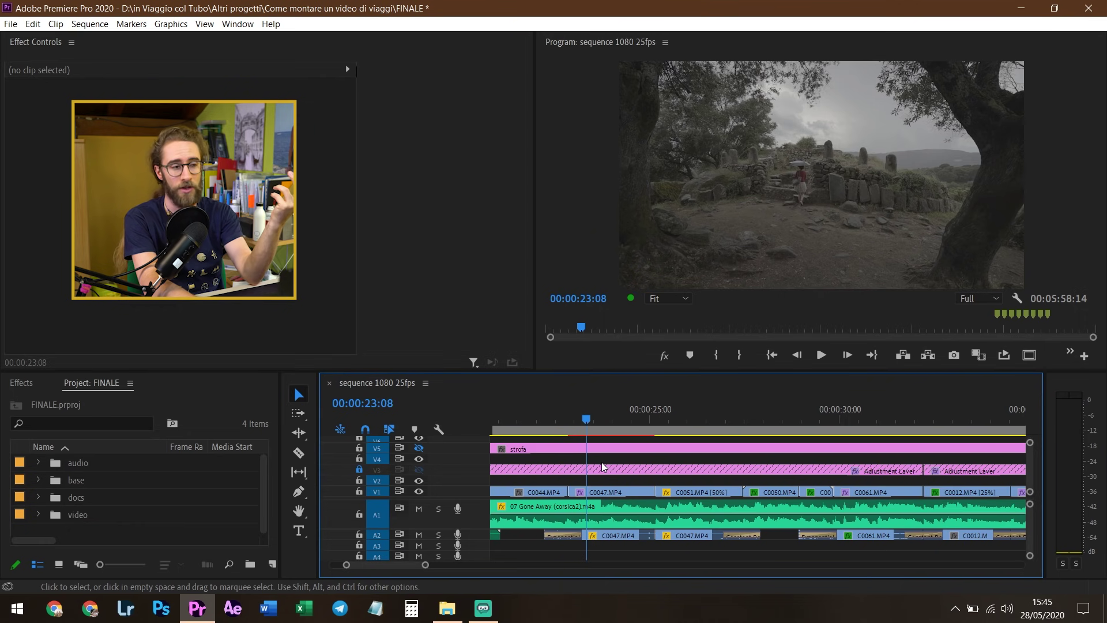
pyautogui.press('space')
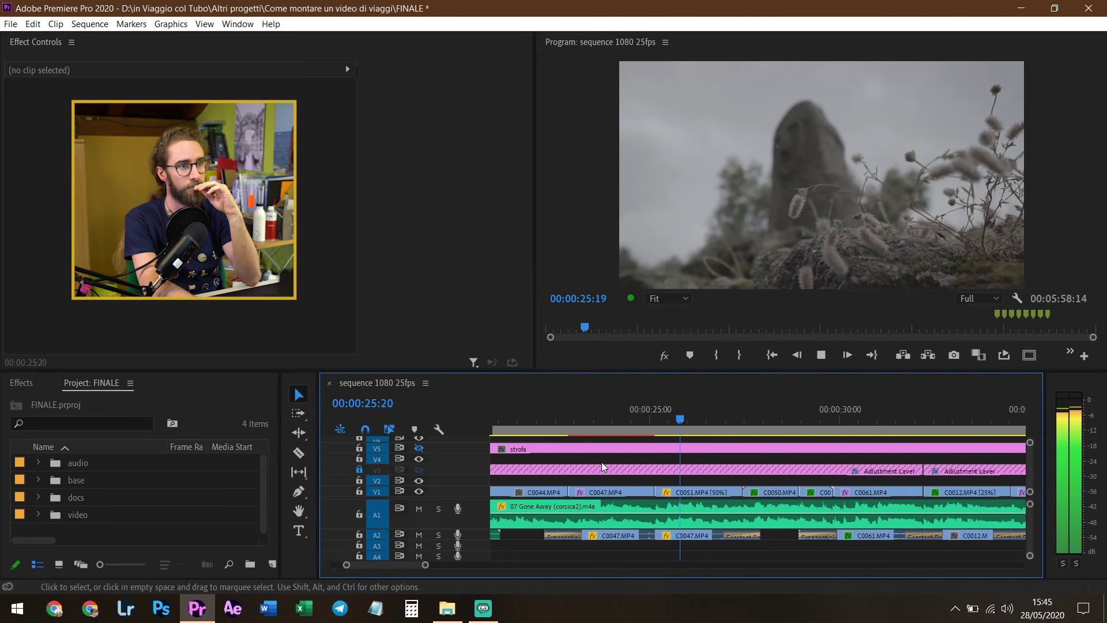
pyautogui.press('space')
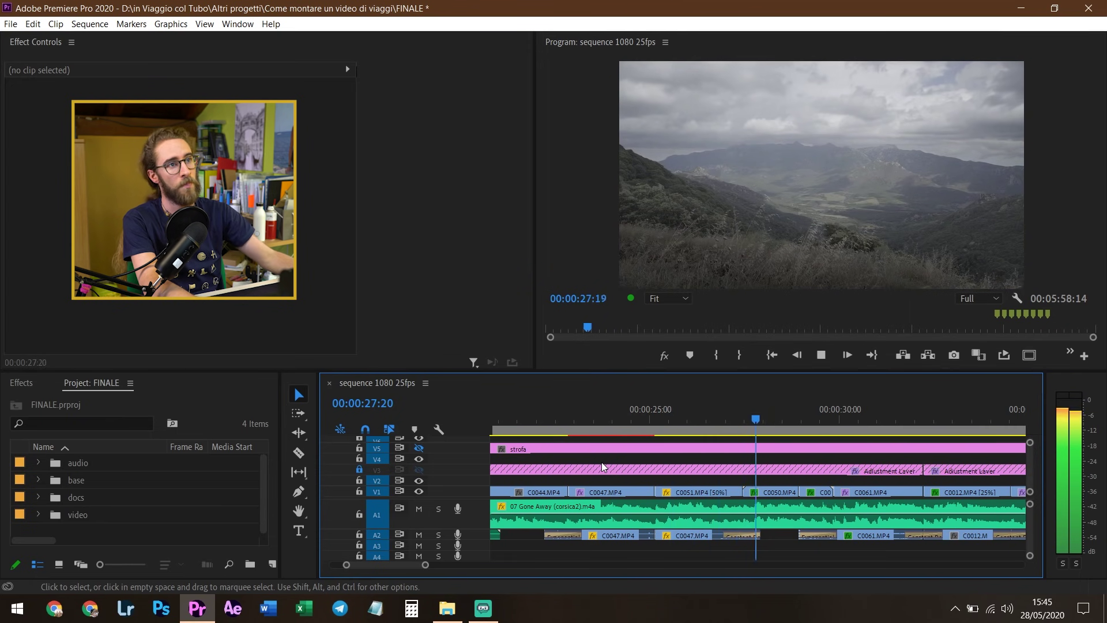
pyautogui.scroll(3, 649, 445)
pyautogui.click(622, 413)
pyautogui.moveTo(621, 414); pyautogui.dragTo(734, 460)
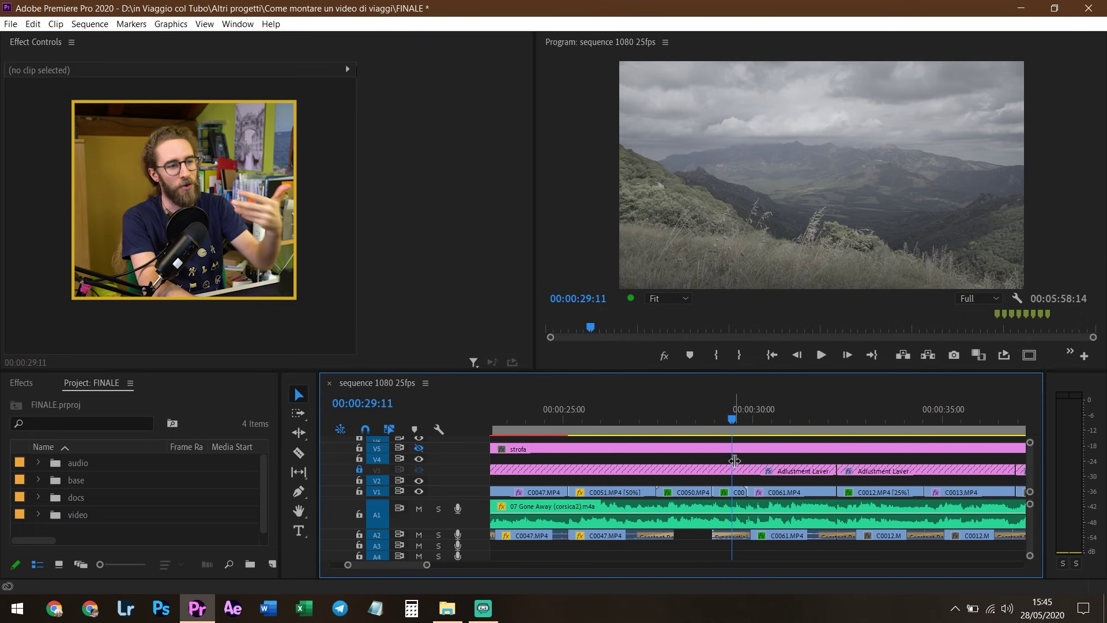
pyautogui.click(717, 420)
pyautogui.moveTo(718, 417); pyautogui.dragTo(761, 441)
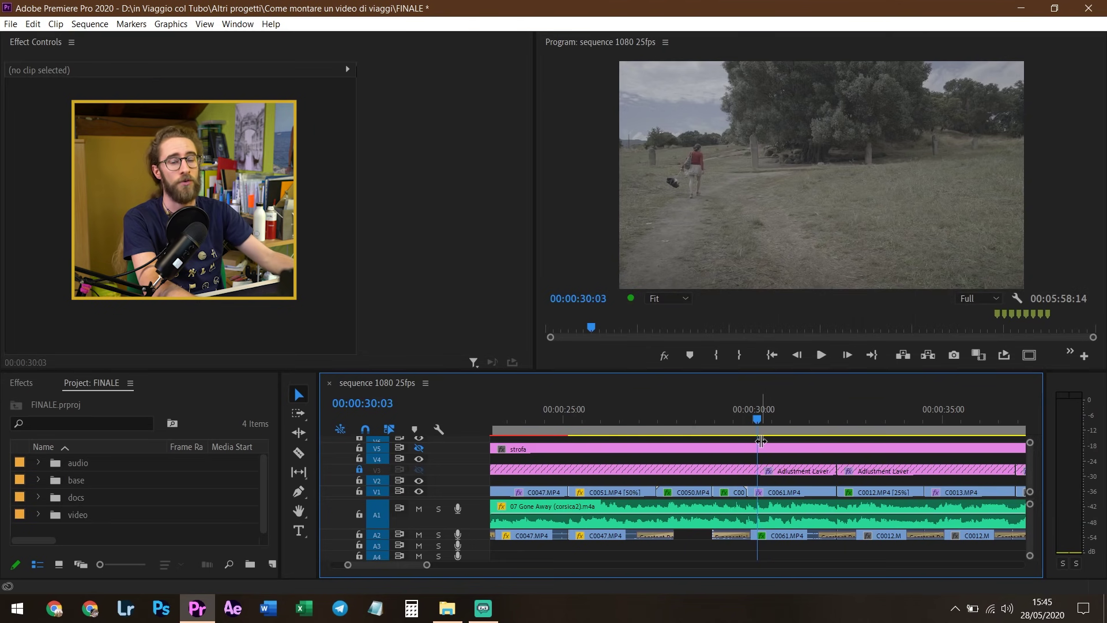
pyautogui.moveTo(770, 419); pyautogui.dragTo(847, 441)
pyautogui.press('=')
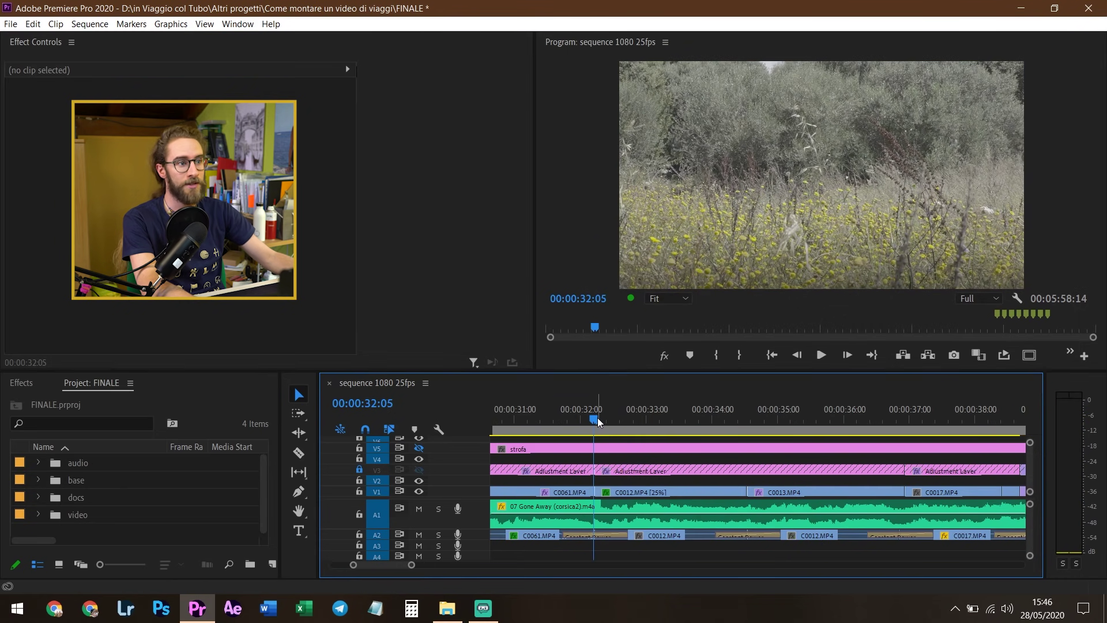
pyautogui.moveTo(597, 418); pyautogui.dragTo(610, 417)
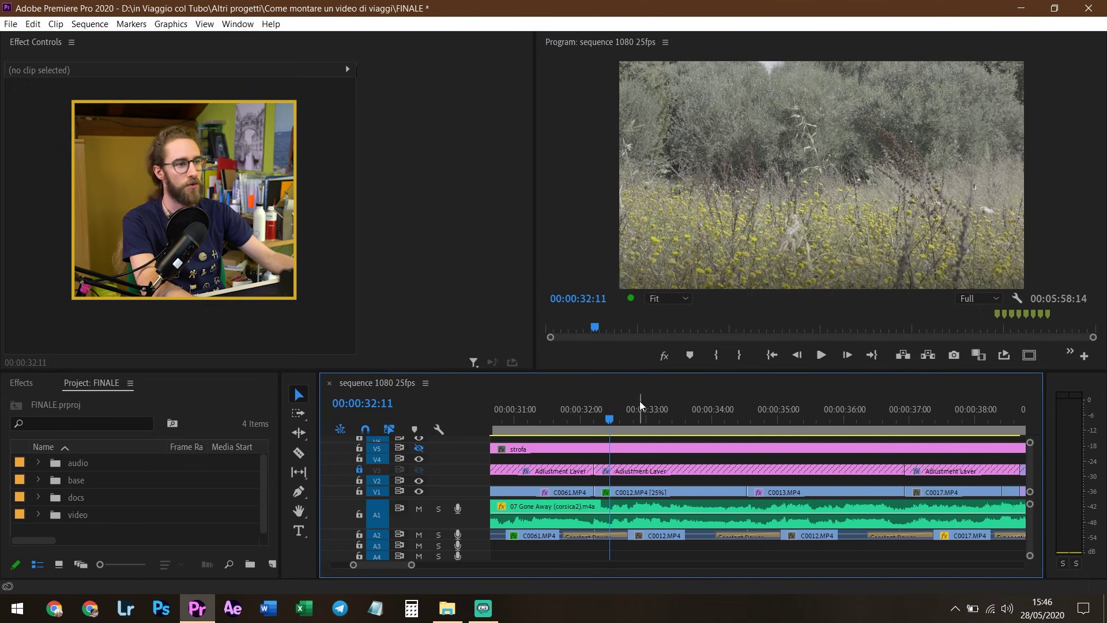
pyautogui.moveTo(613, 419); pyautogui.dragTo(632, 420)
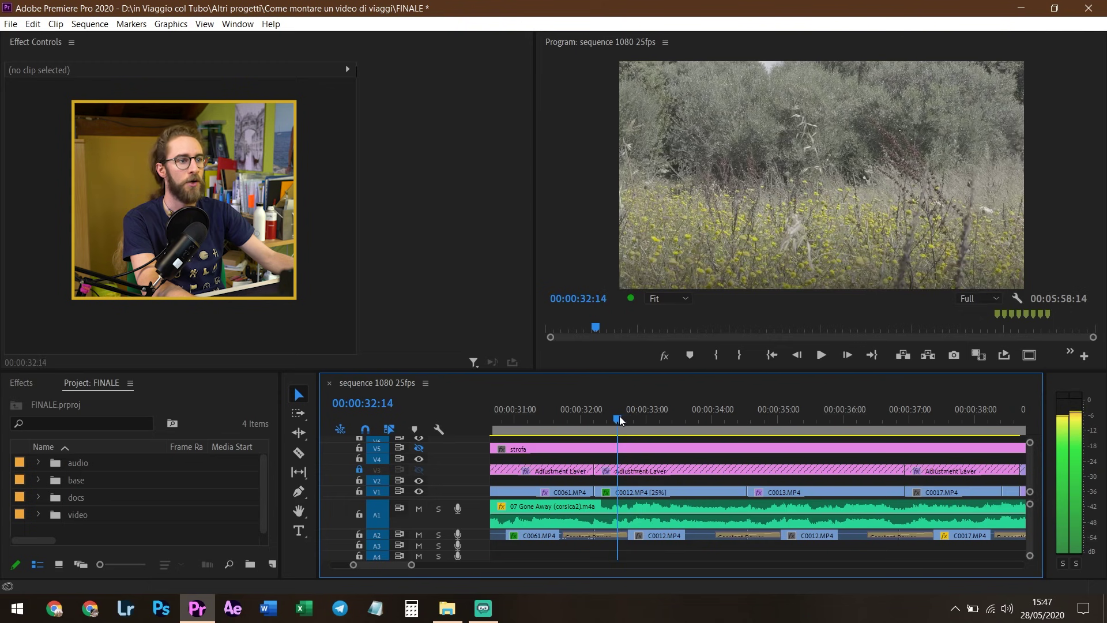
pyautogui.press('=')
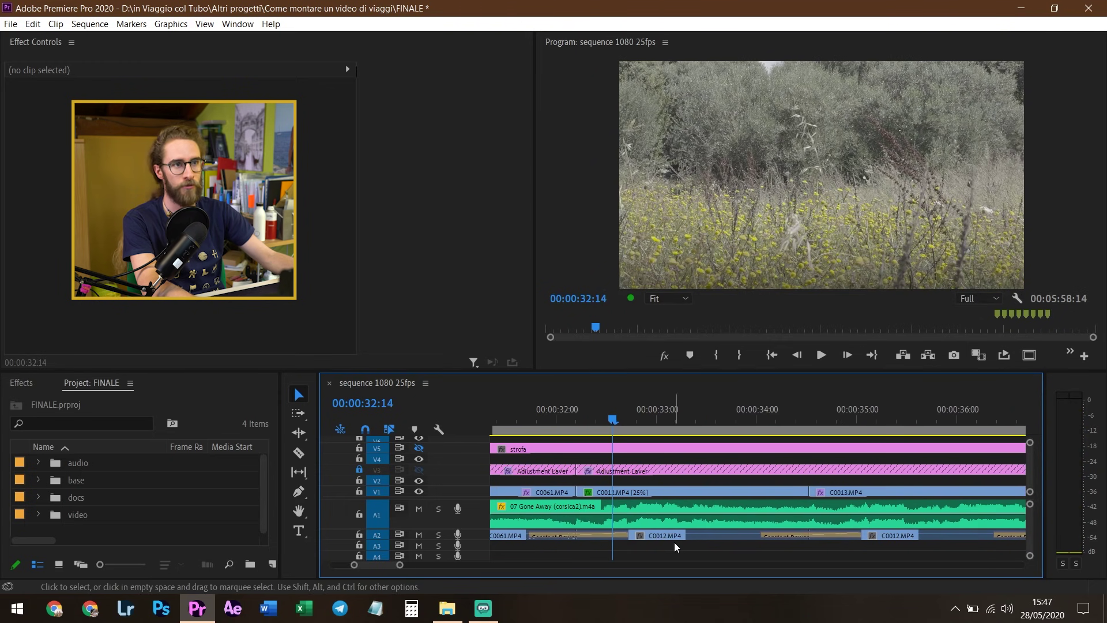
pyautogui.press('-')
pyautogui.click(614, 419)
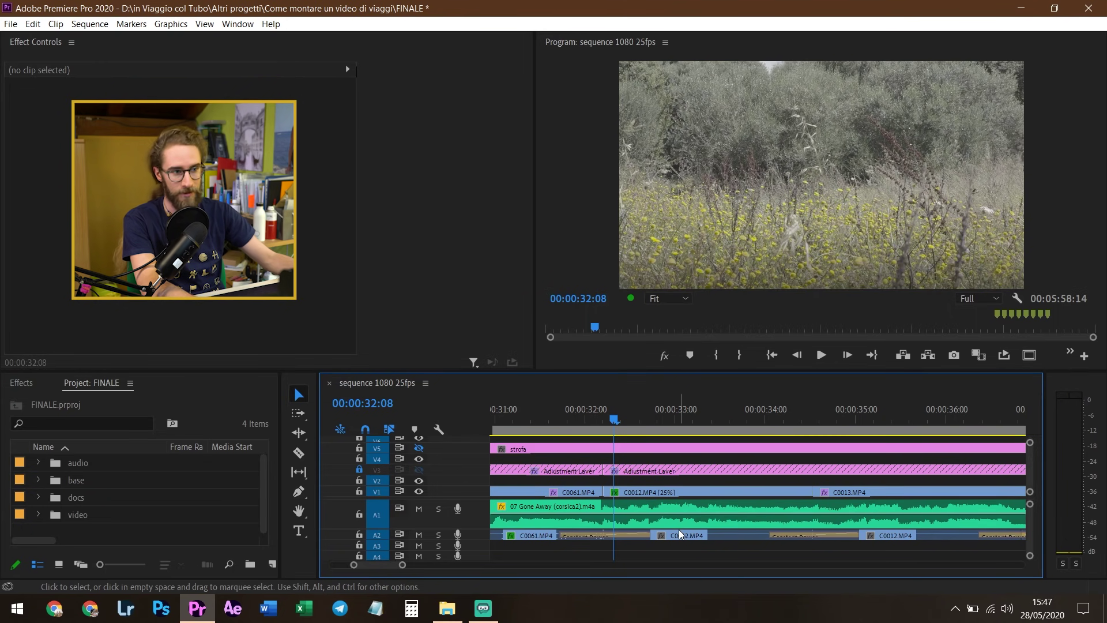
pyautogui.moveTo(679, 529)
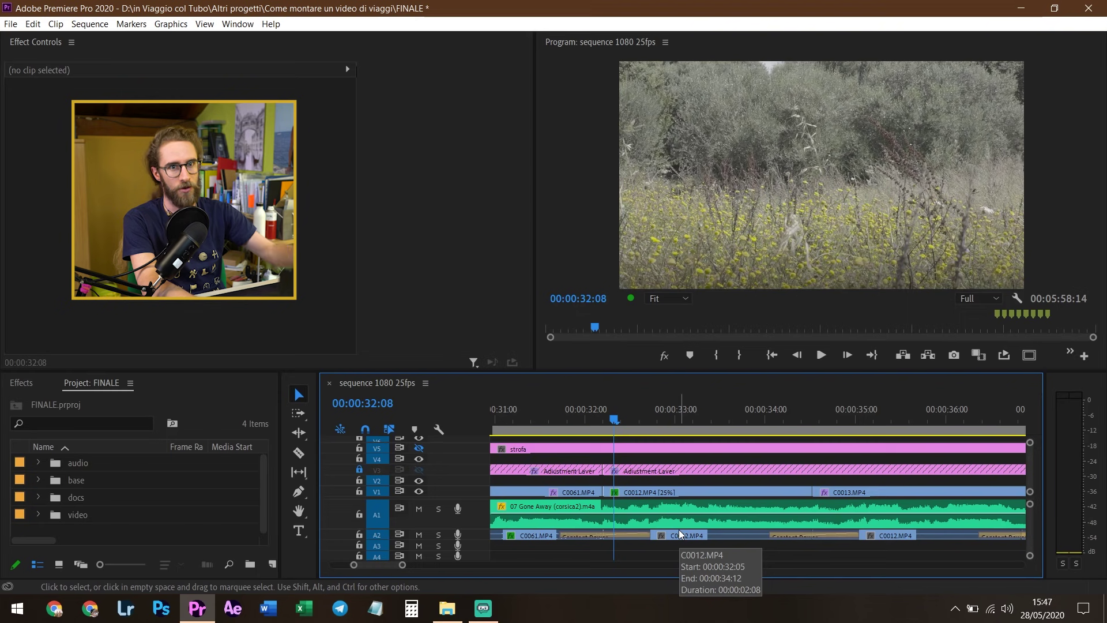
pyautogui.press('space')
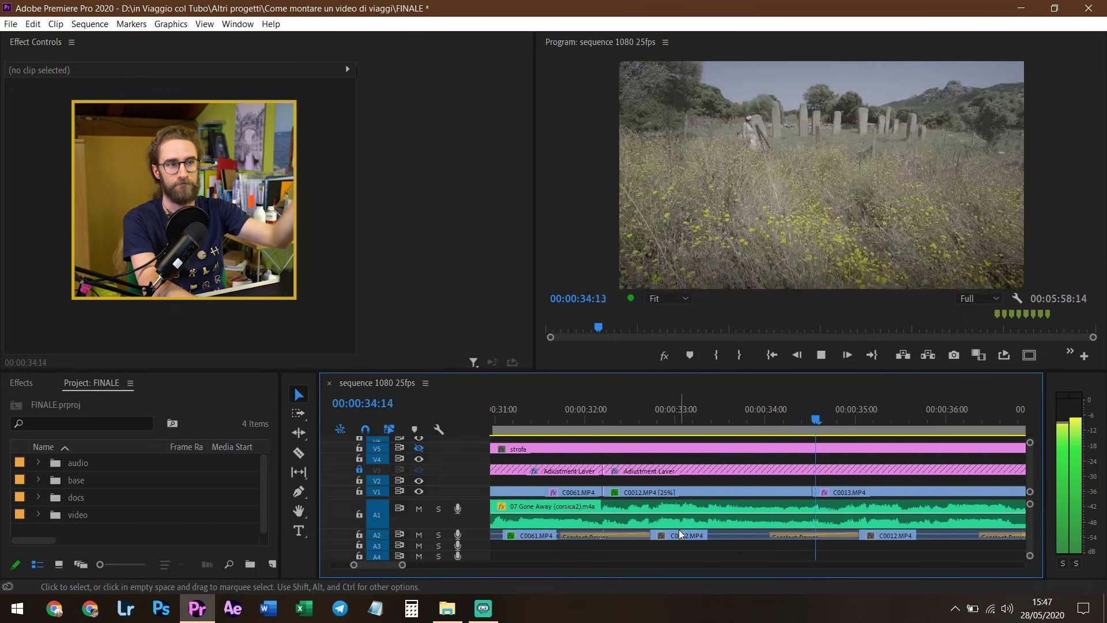
pyautogui.press('space')
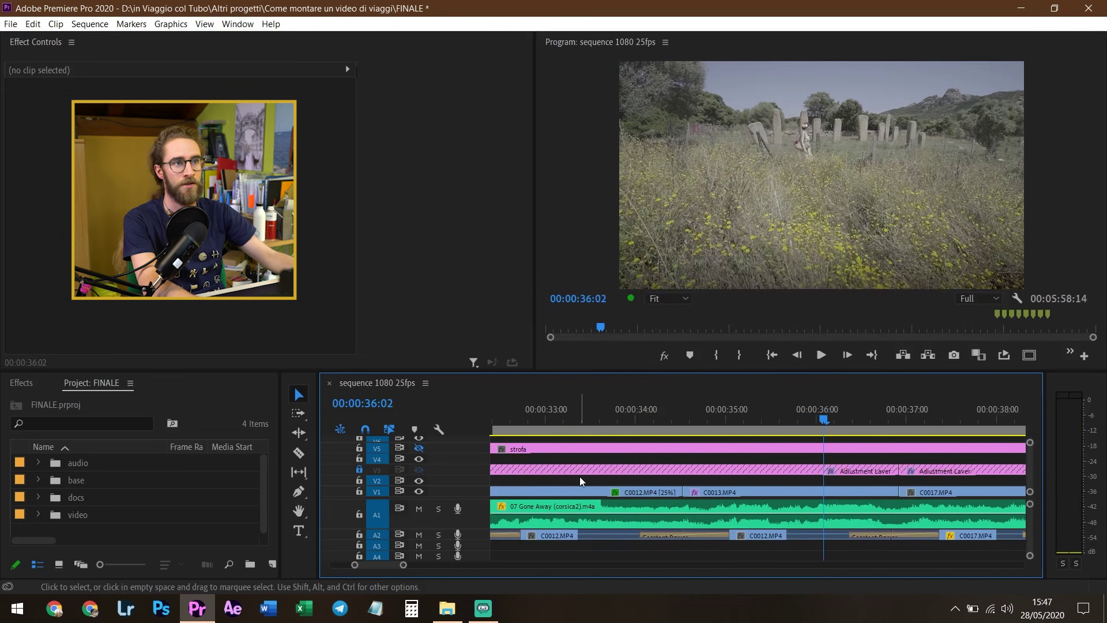
pyautogui.scroll(-3, 579, 474)
pyautogui.press('-')
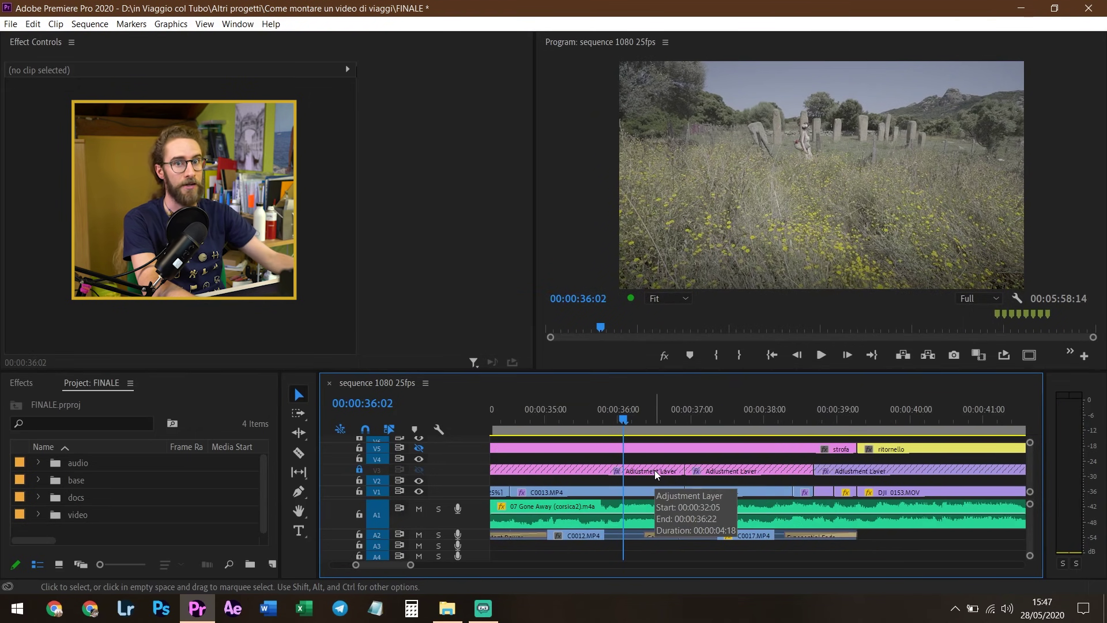
pyautogui.press('-')
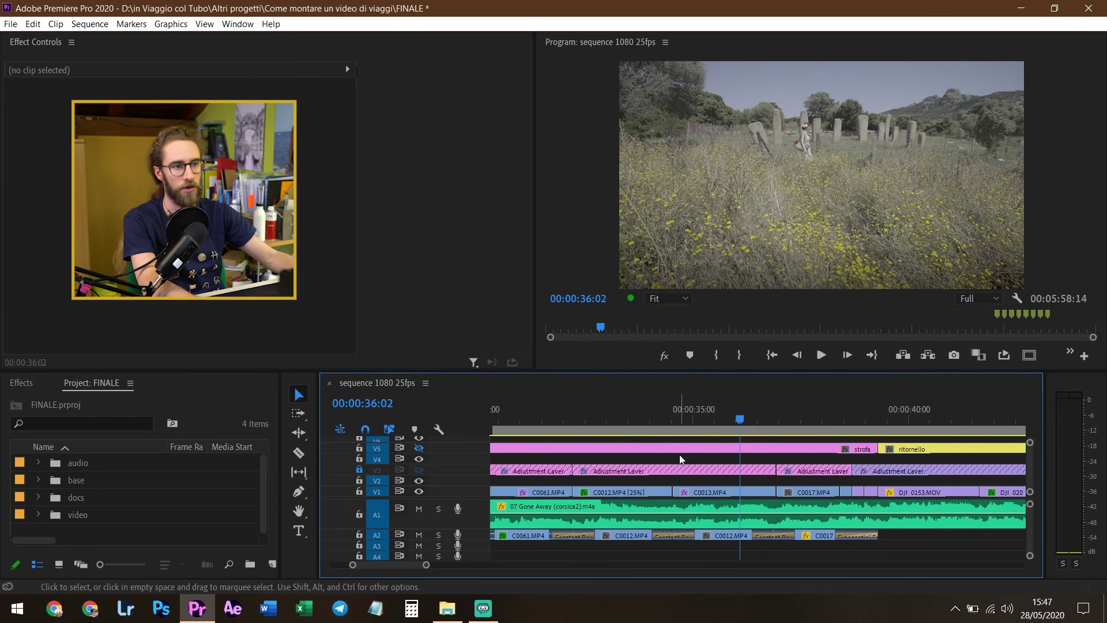
pyautogui.press('=')
pyautogui.press('=')
pyautogui.press('space')
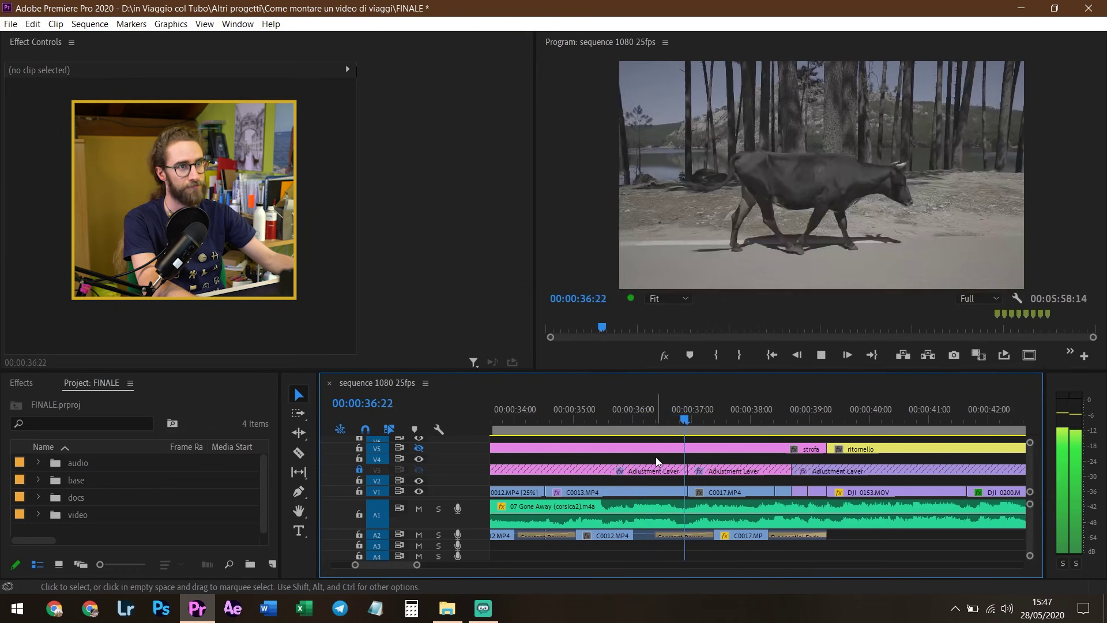
pyautogui.press('space')
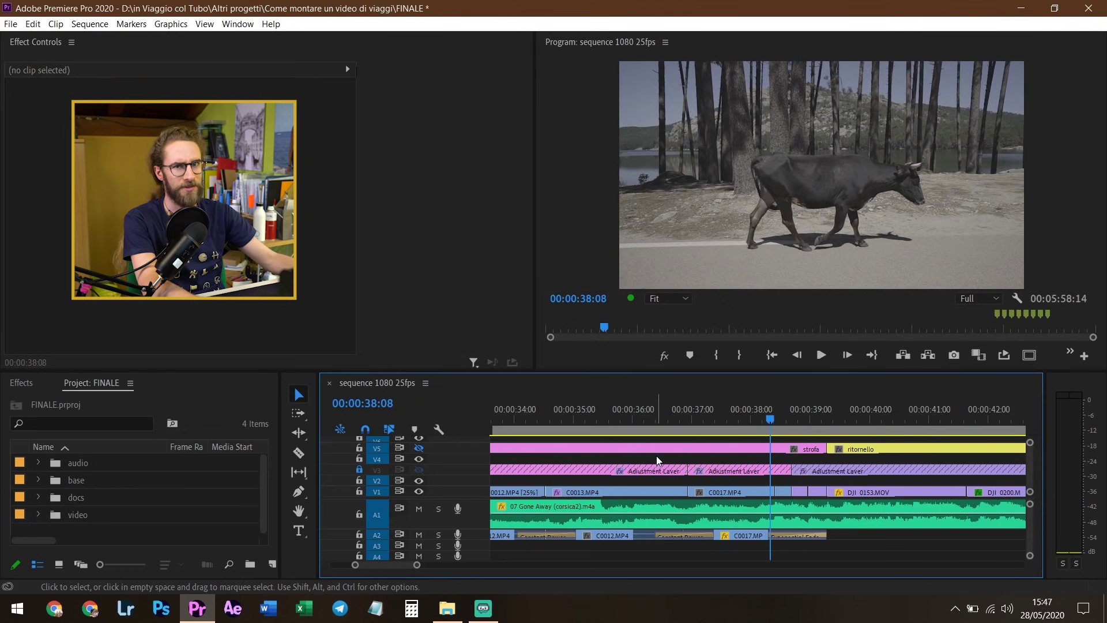
pyautogui.scroll(-2, 634, 434)
pyautogui.click(647, 417)
pyautogui.click(769, 416)
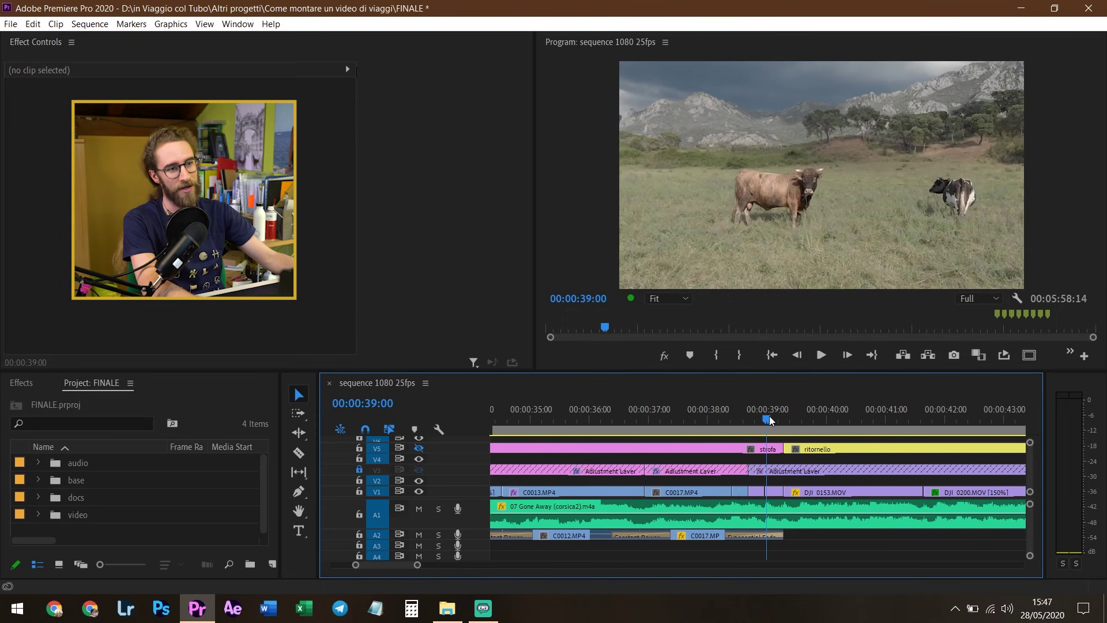
pyautogui.click(805, 415)
pyautogui.moveTo(654, 417); pyautogui.dragTo(663, 417)
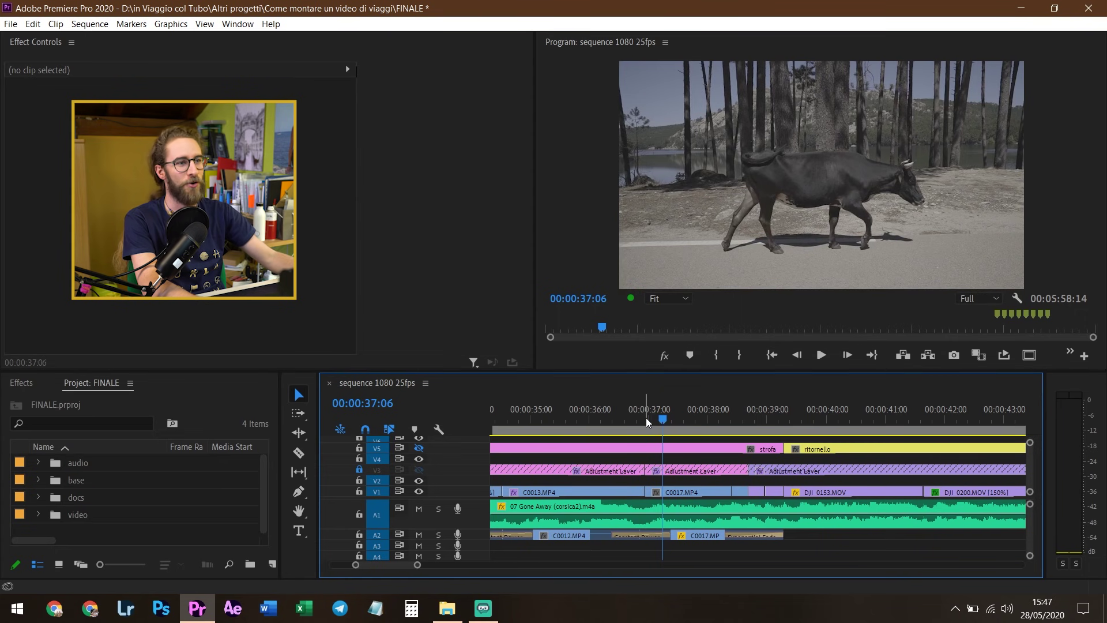
pyautogui.click(646, 418)
pyautogui.moveTo(649, 418); pyautogui.dragTo(704, 410)
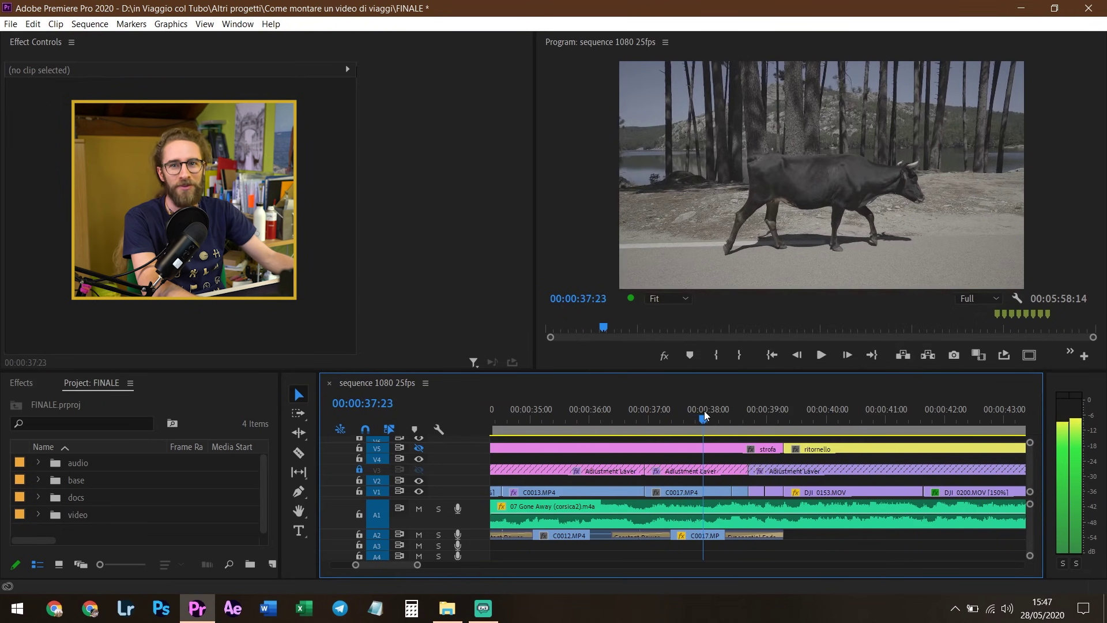
pyautogui.moveTo(704, 410); pyautogui.dragTo(598, 430)
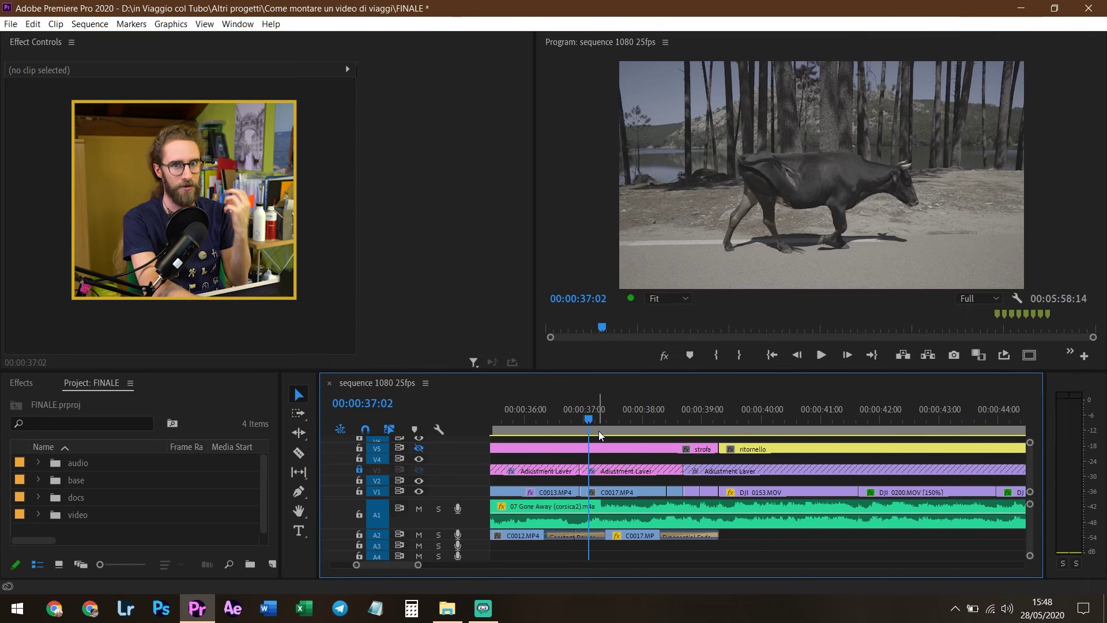
pyautogui.press('space')
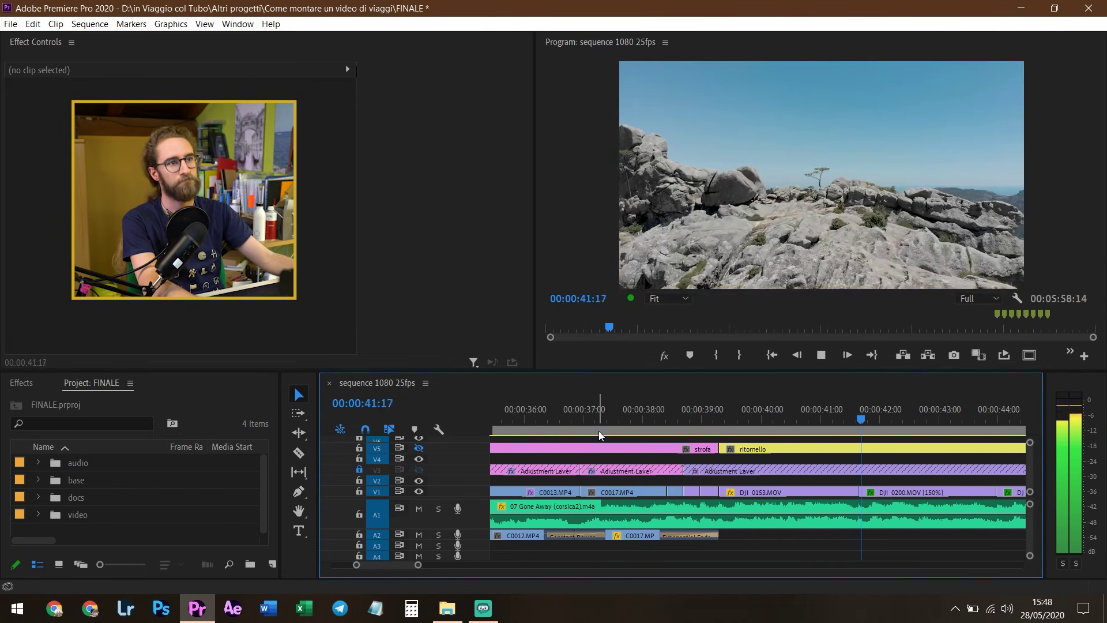
pyautogui.keyDown('alt'); pyautogui.scroll(-1, 606, 446); pyautogui.keyUp('alt')
pyautogui.keyDown('alt'); pyautogui.scroll(-1, 606, 446); pyautogui.keyUp('alt')
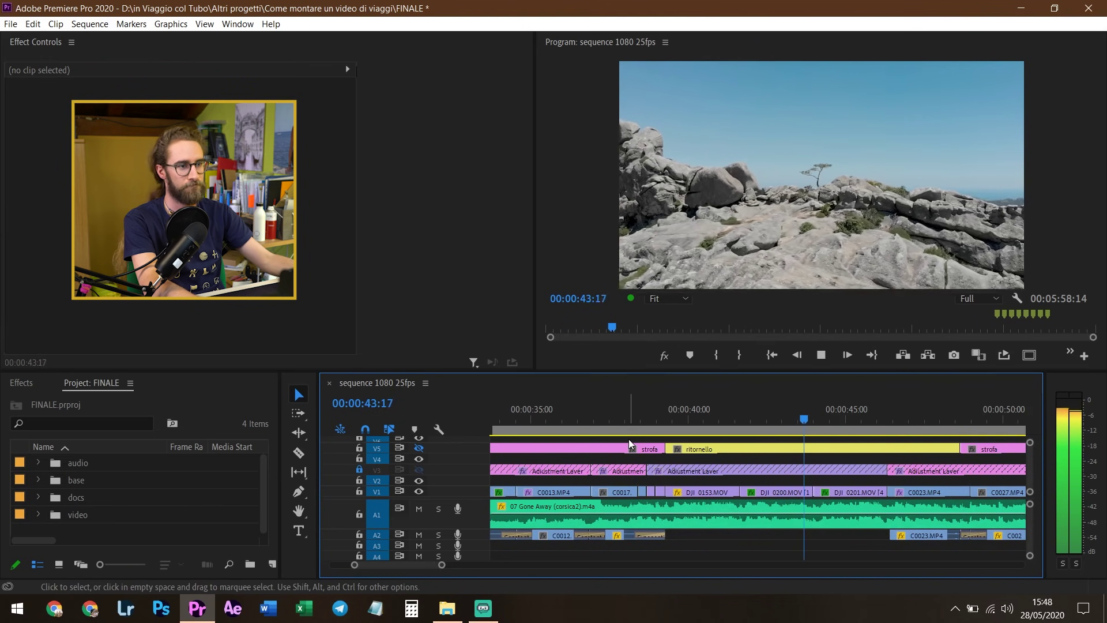
pyautogui.press('space')
pyautogui.click(638, 420)
pyautogui.keyDown('alt'); pyautogui.scroll(2, 639, 427); pyautogui.keyUp('alt')
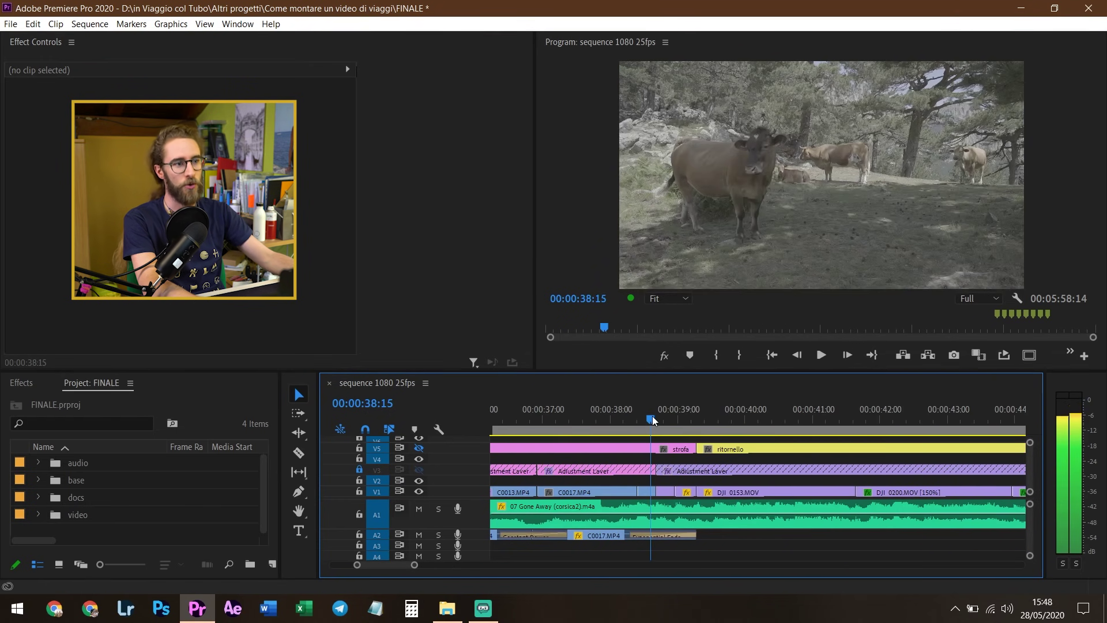
pyautogui.moveTo(655, 415)
pyautogui.mouseDown()
pyautogui.moveTo(710, 453)
pyautogui.moveTo(800, 470)
pyautogui.moveTo(725, 465)
pyautogui.moveTo(851, 502)
pyautogui.mouseUp()
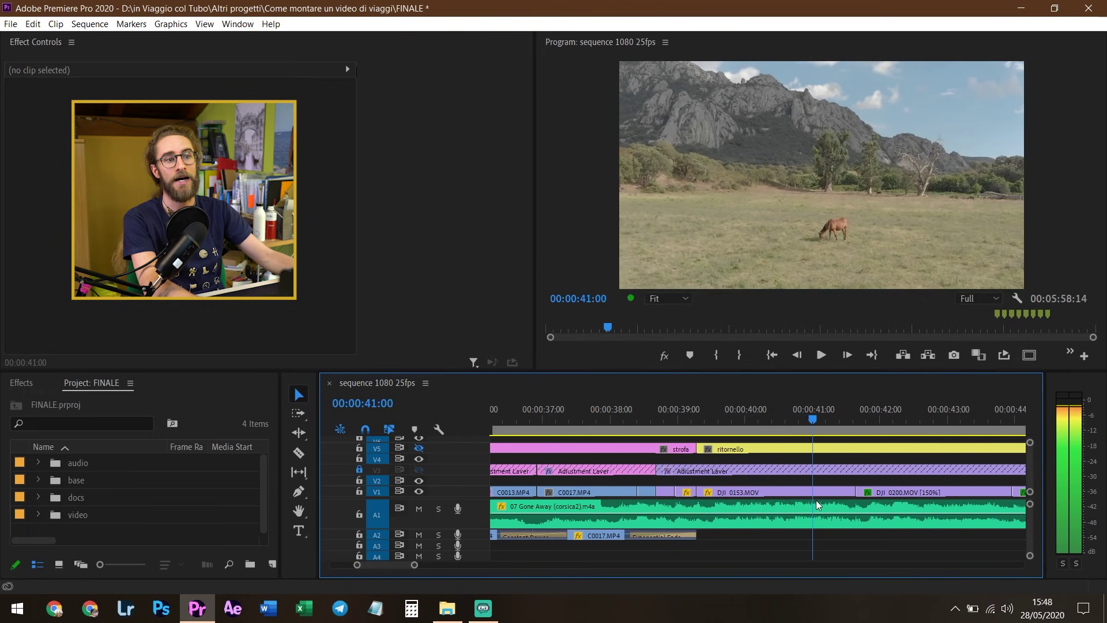
pyautogui.press('-')
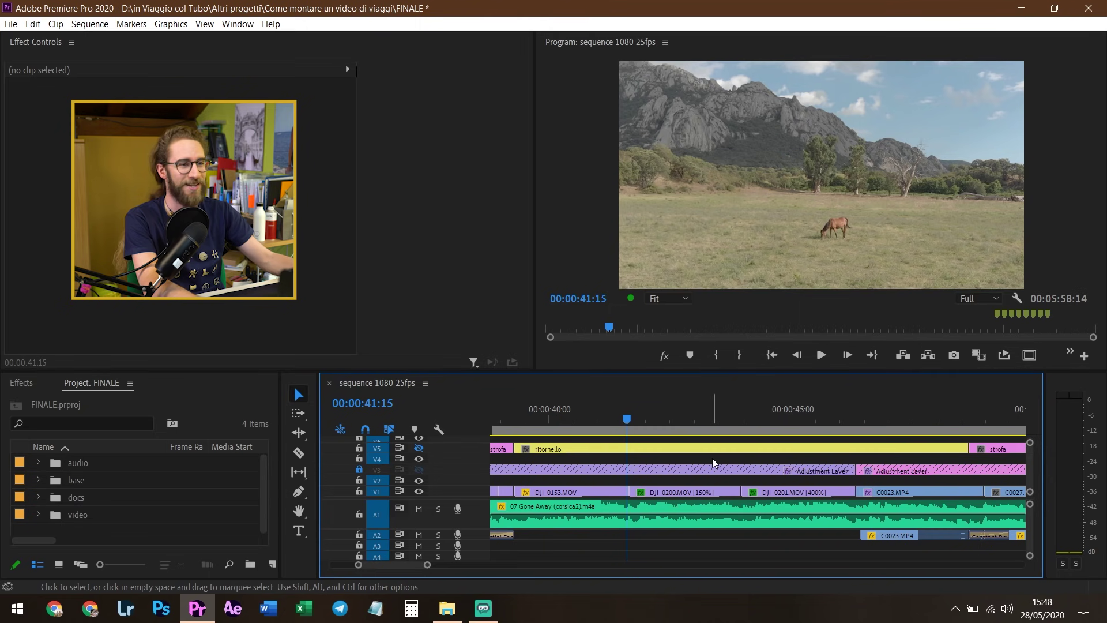
pyautogui.press('space')
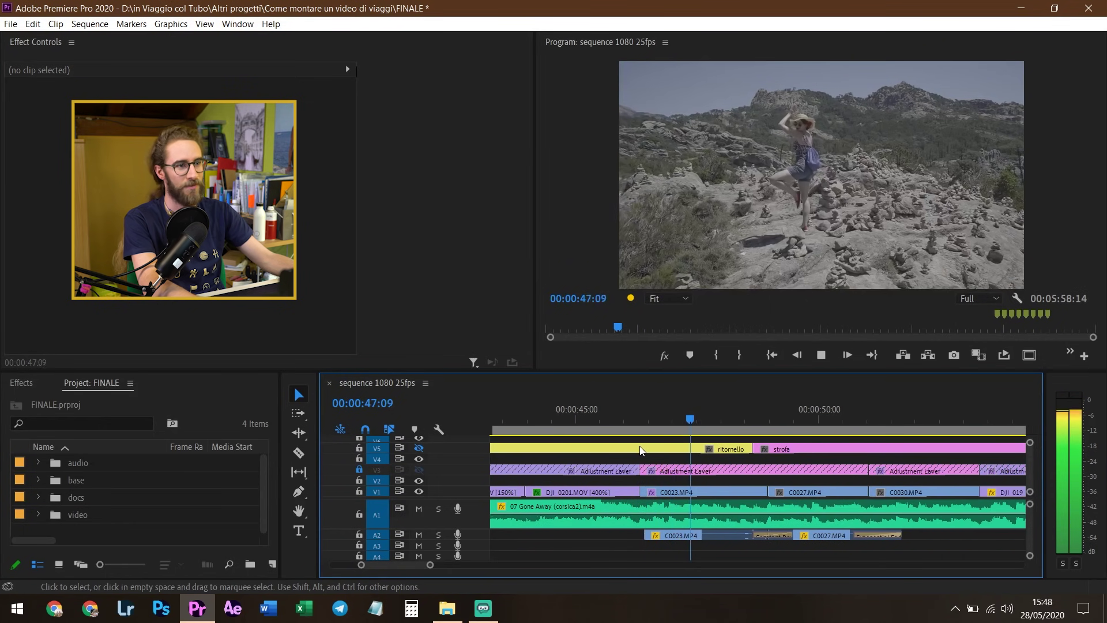
pyautogui.press('space')
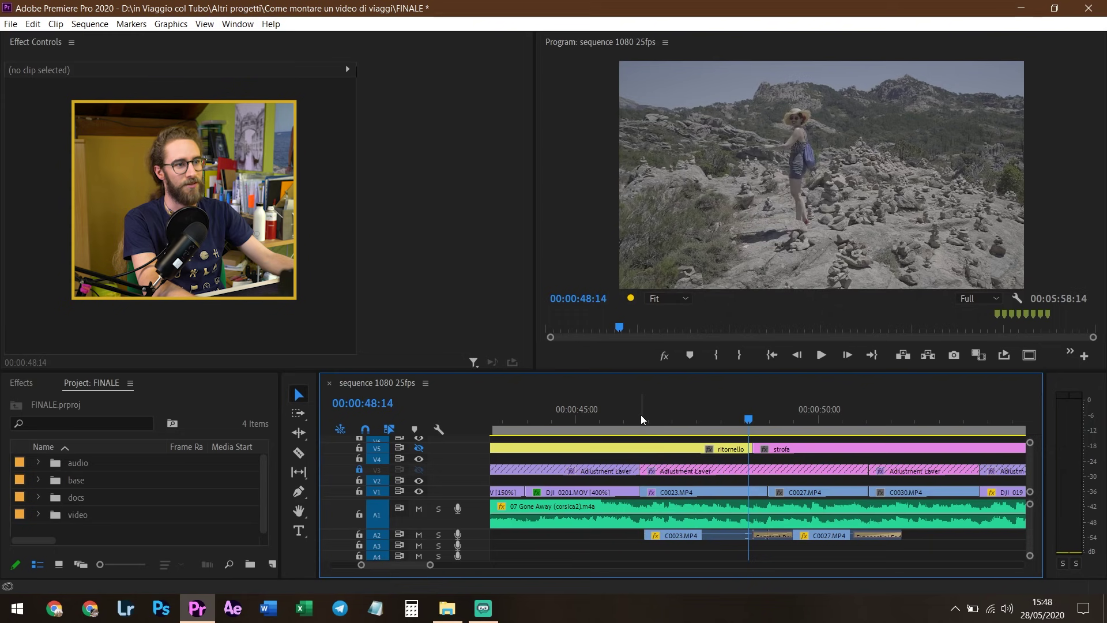
pyautogui.click(643, 415)
pyautogui.press('space')
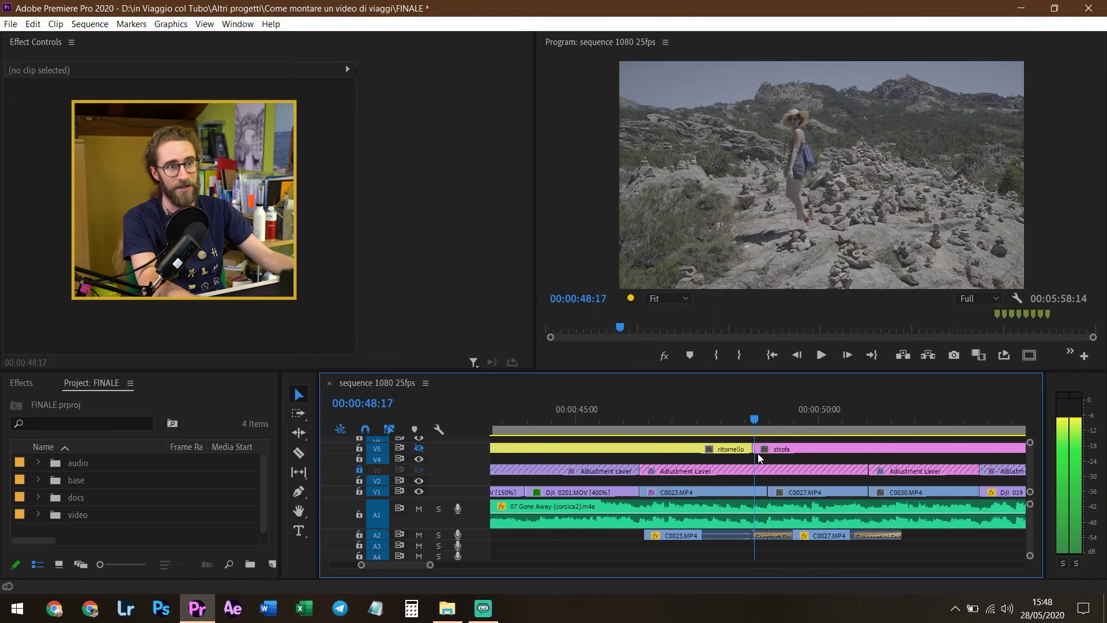
pyautogui.moveTo(794, 475); pyautogui.dragTo(825, 475)
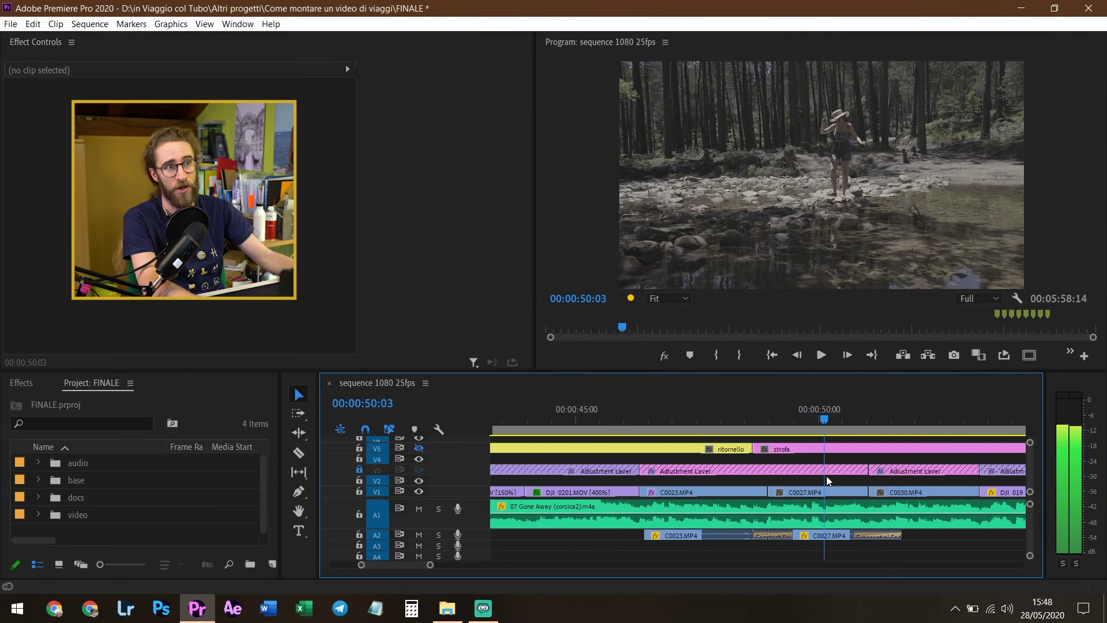
pyautogui.moveTo(826, 476); pyautogui.dragTo(848, 492)
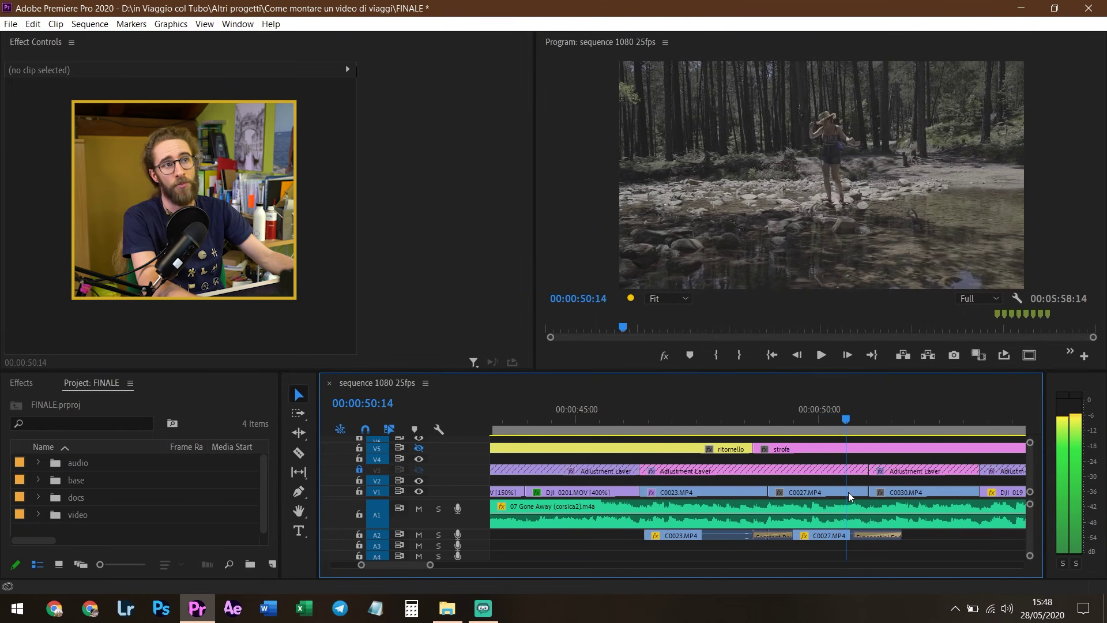
pyautogui.moveTo(848, 492); pyautogui.dragTo(883, 493)
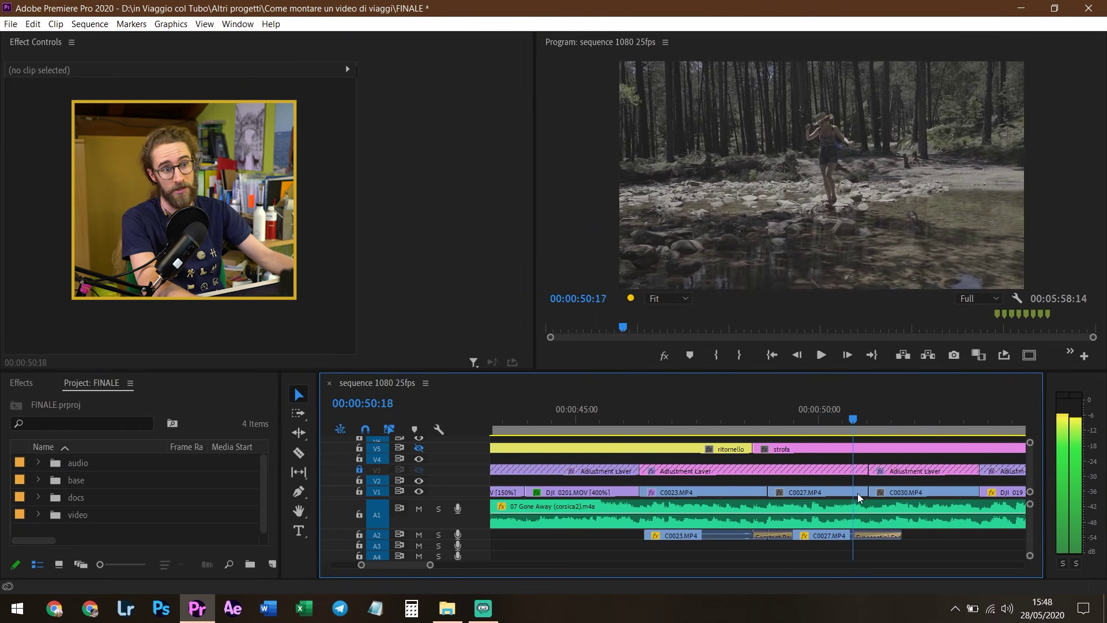
pyautogui.scroll(-3, 637, 453)
pyautogui.scroll(-3, 714, 451)
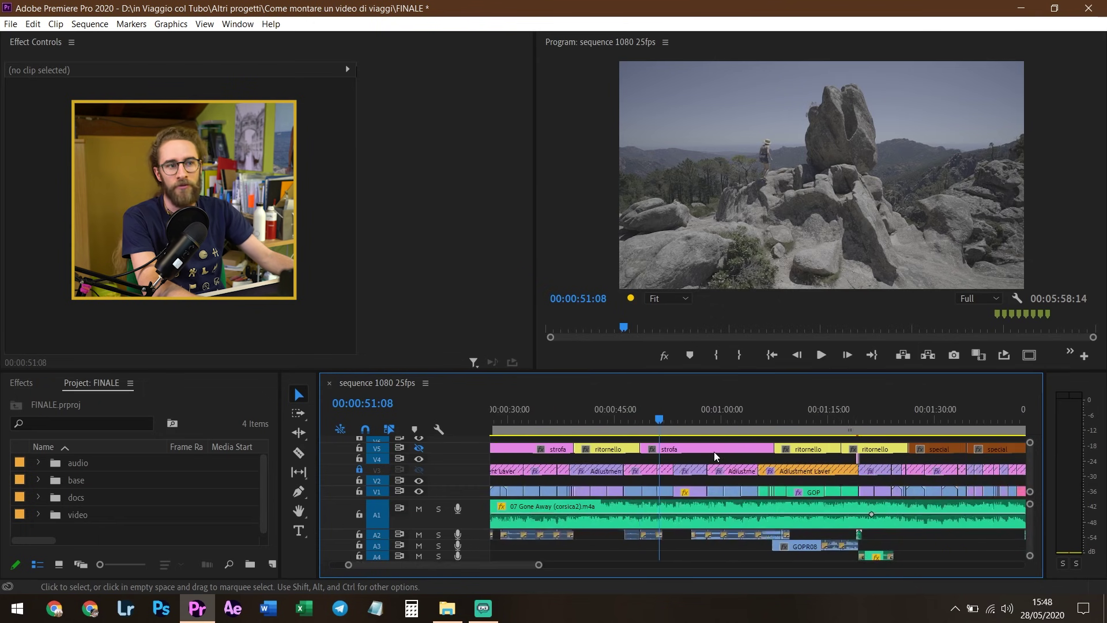
pyautogui.moveTo(599, 418); pyautogui.dragTo(792, 489)
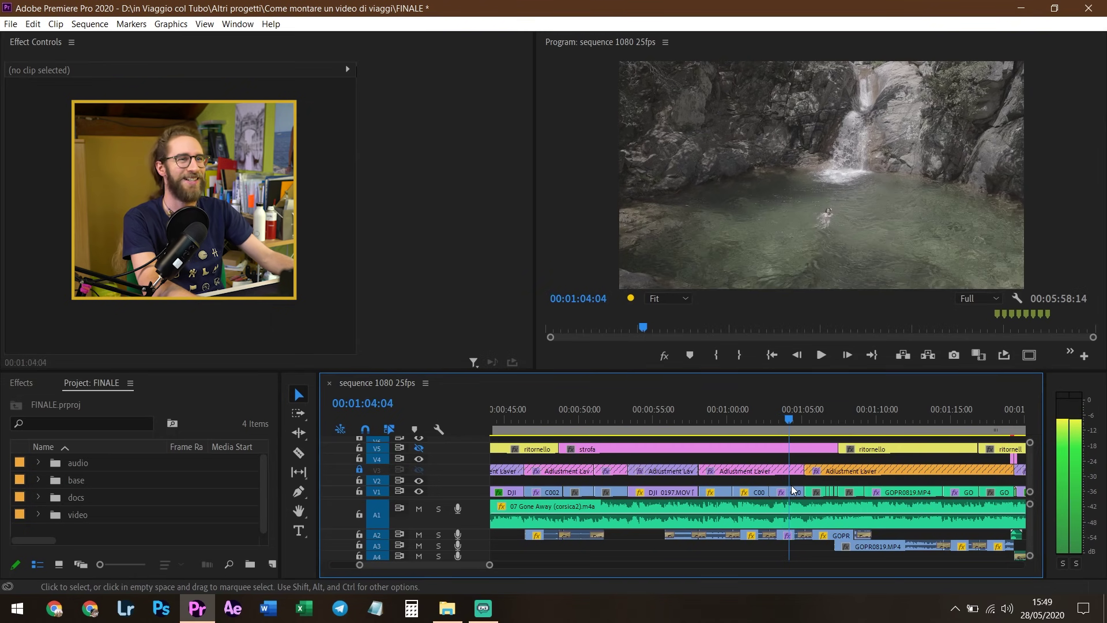
pyautogui.moveTo(792, 488)
pyautogui.mouseDown()
pyautogui.moveTo(756, 480)
pyautogui.moveTo(784, 475)
pyautogui.mouseUp()
pyautogui.press('space')
pyautogui.scroll(1, 856, 491)
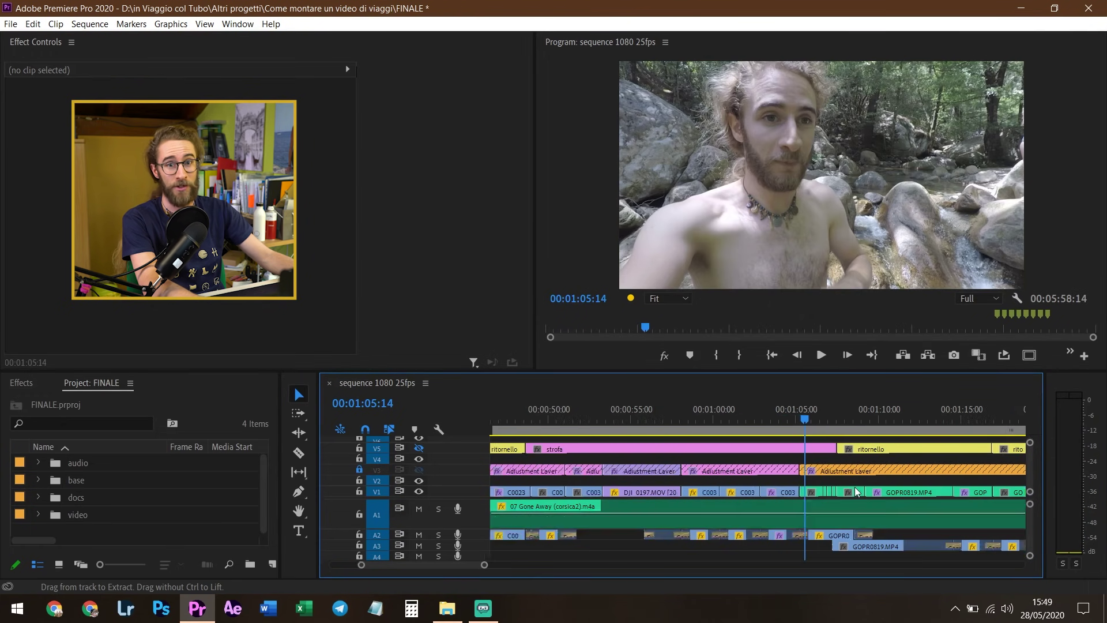
pyautogui.scroll(1, 856, 491)
pyautogui.moveTo(780, 413); pyautogui.dragTo(792, 428)
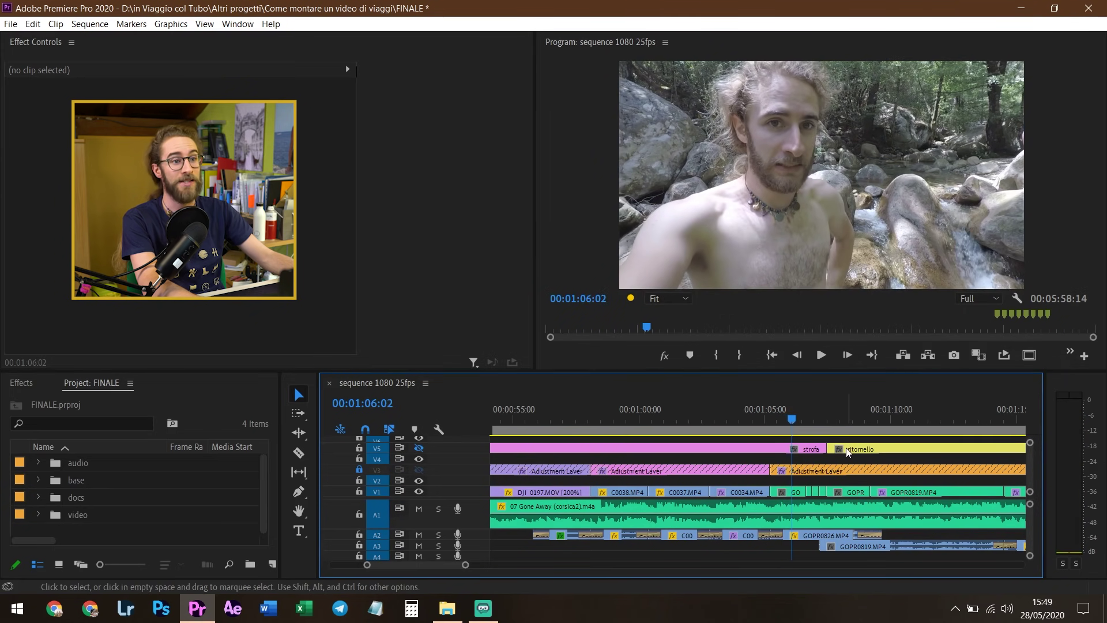
pyautogui.moveTo(798, 420)
pyautogui.mouseDown()
pyautogui.moveTo(824, 420)
pyautogui.moveTo(779, 423)
pyautogui.mouseUp()
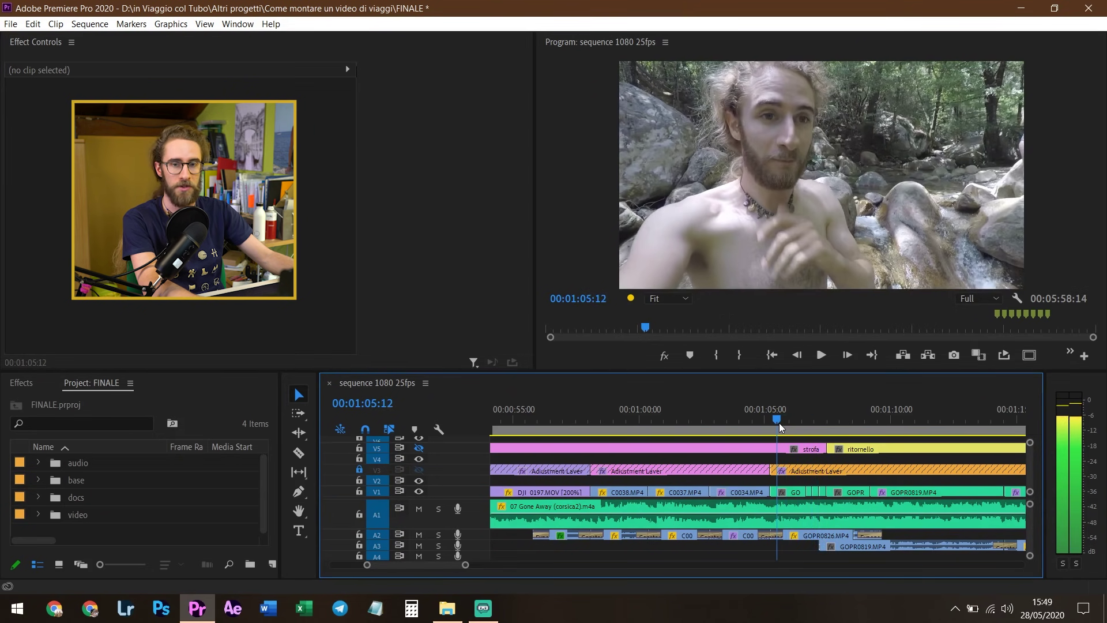
pyautogui.press('=')
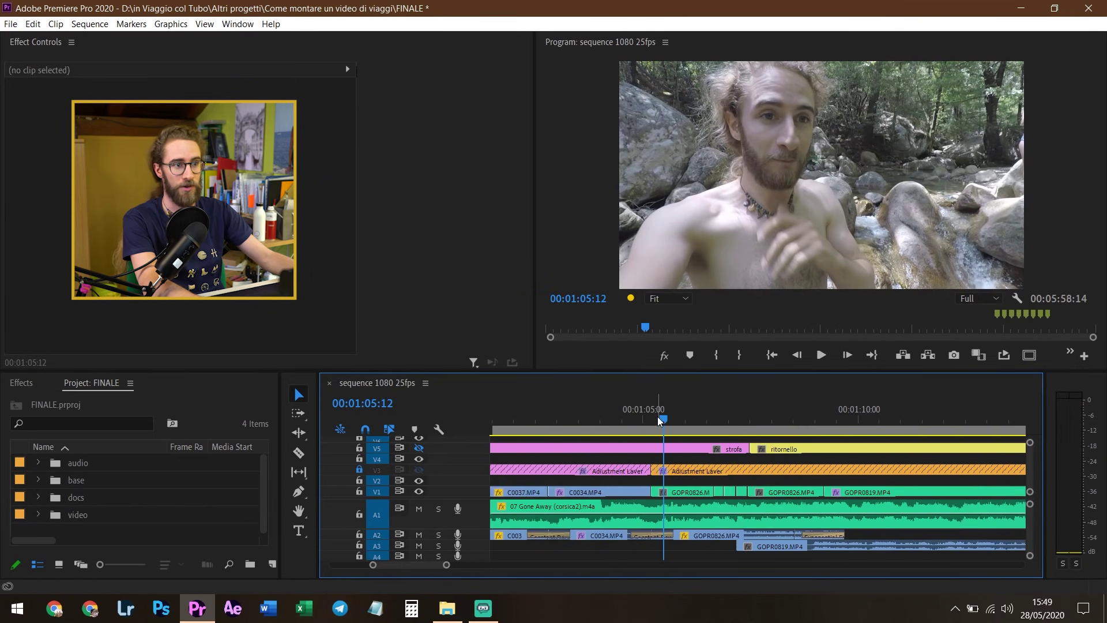
pyautogui.moveTo(647, 412); pyautogui.dragTo(610, 411)
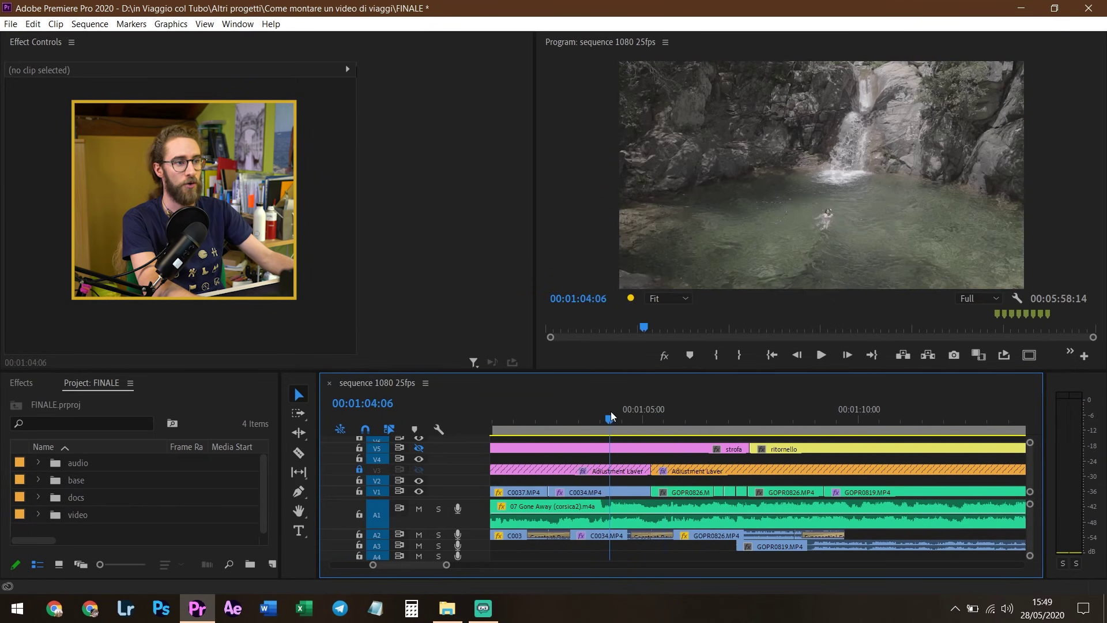
pyautogui.press('space')
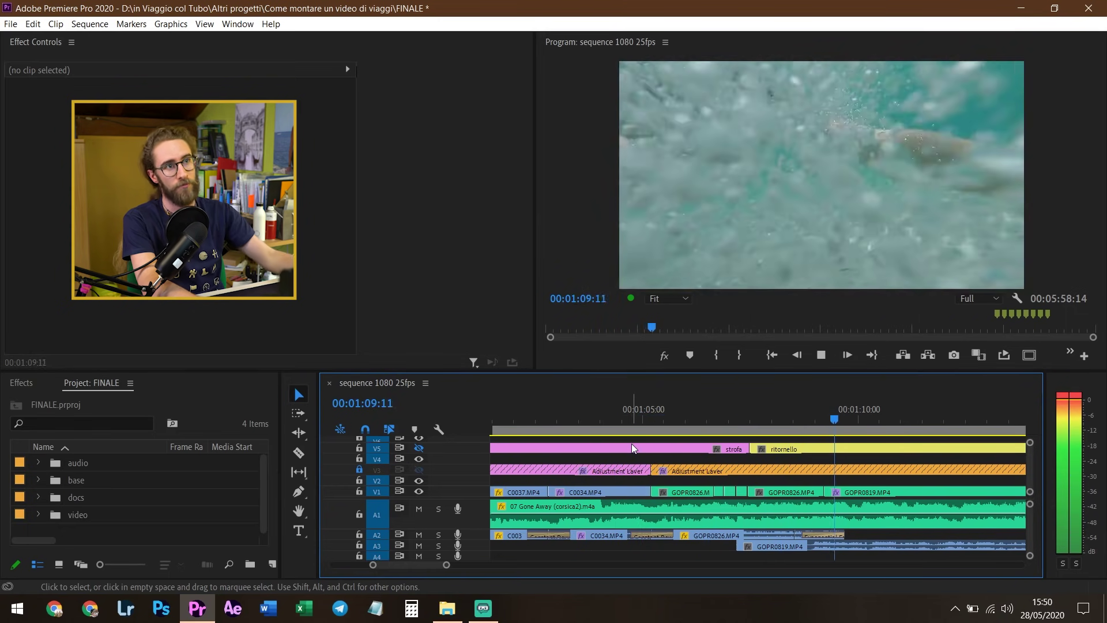
pyautogui.press('space')
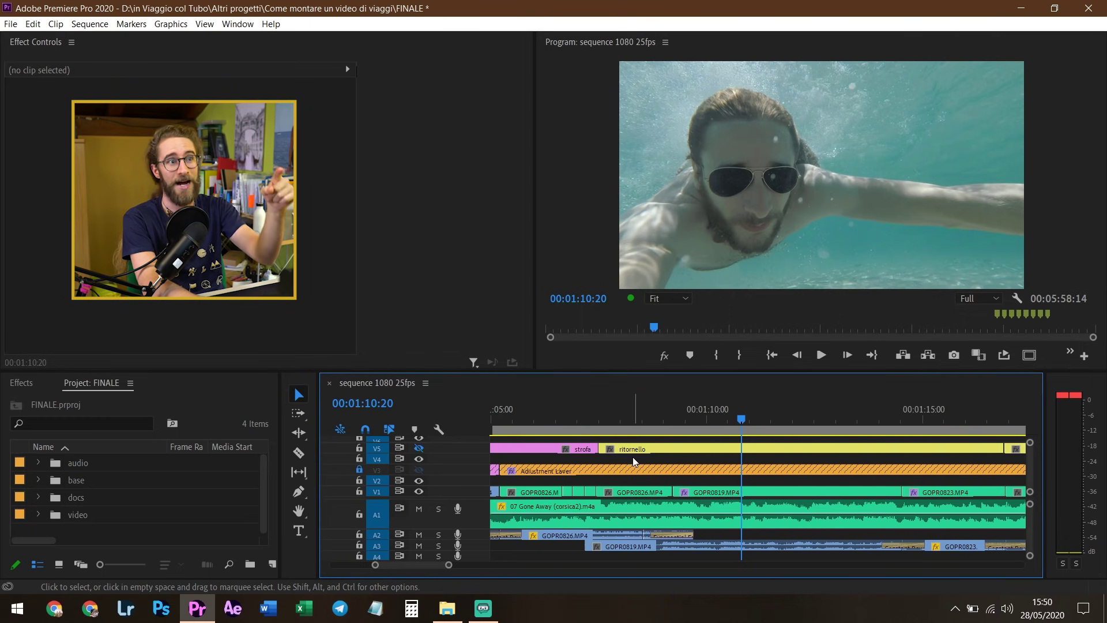
pyautogui.scroll(1, 634, 458)
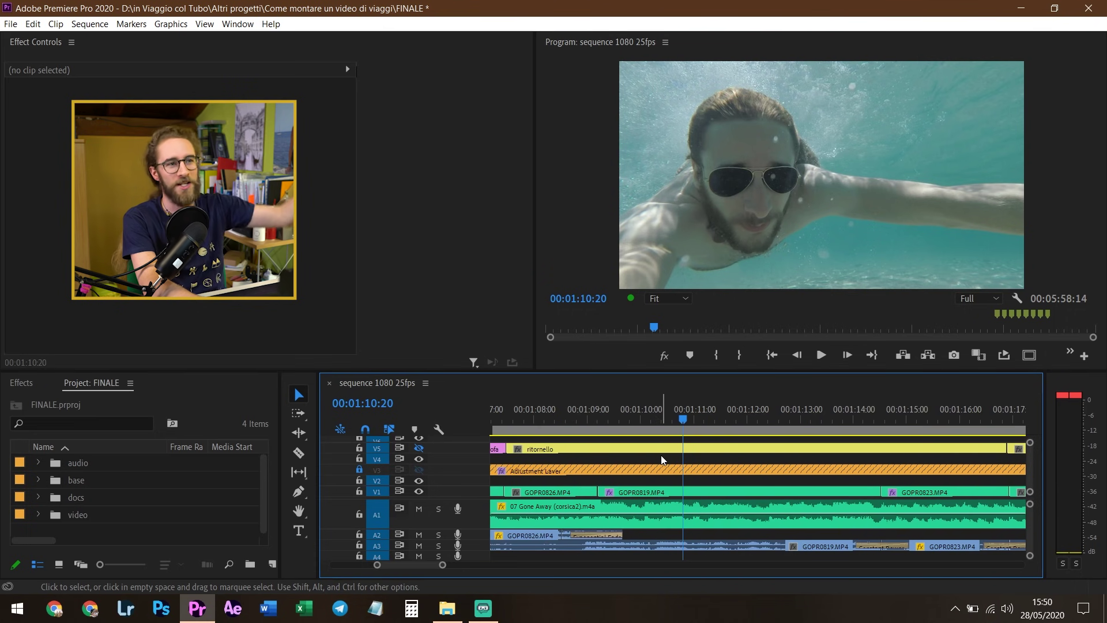
pyautogui.scroll(-1, 662, 454)
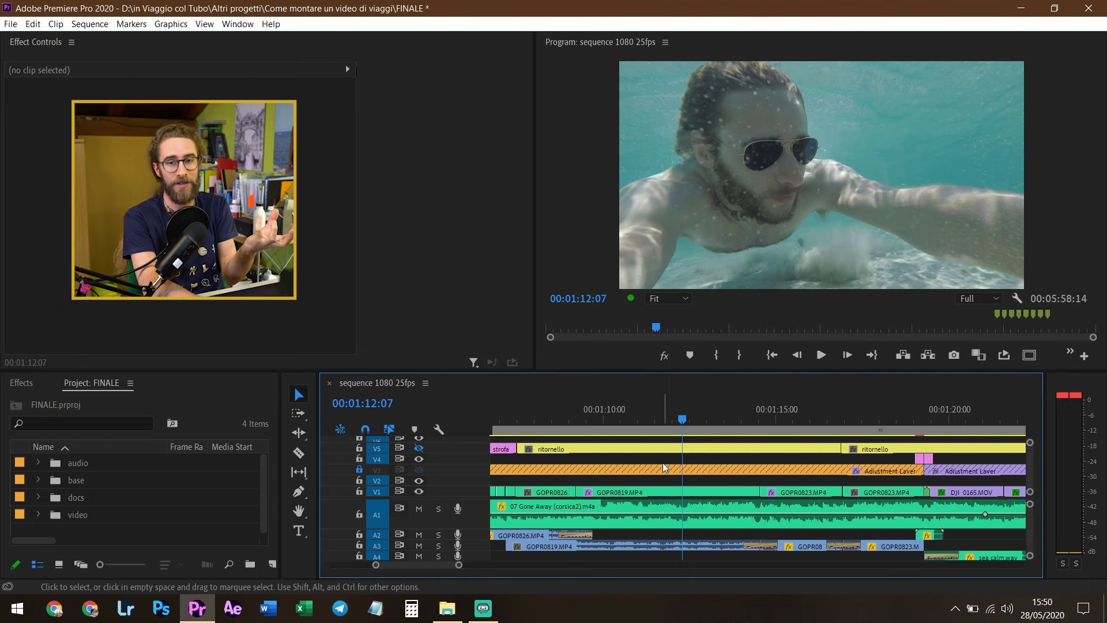
pyautogui.press('space')
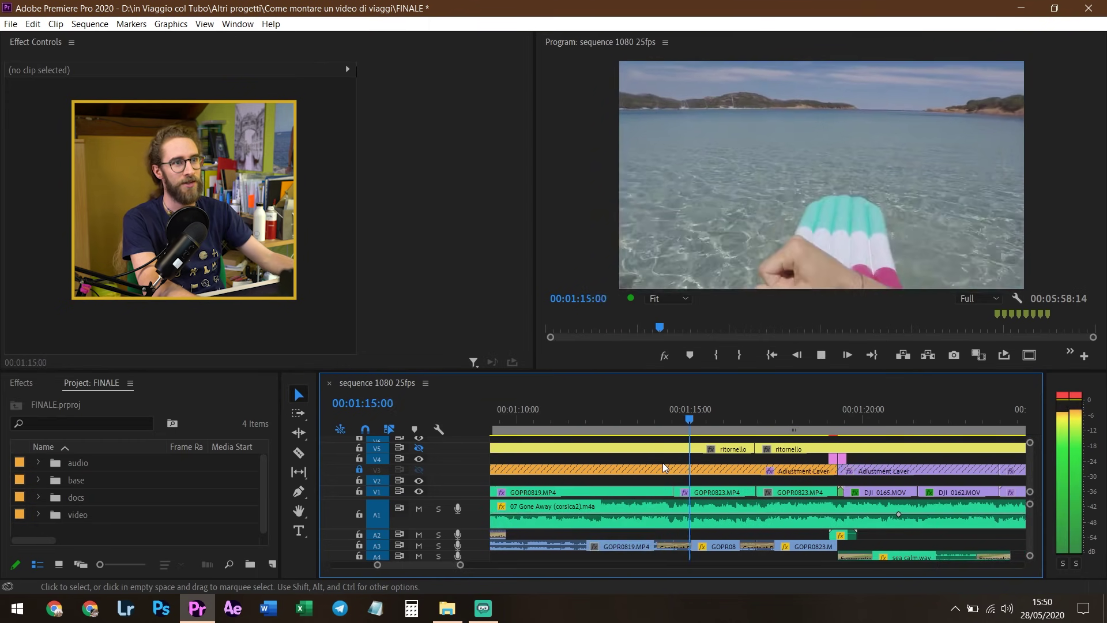
pyautogui.press('space')
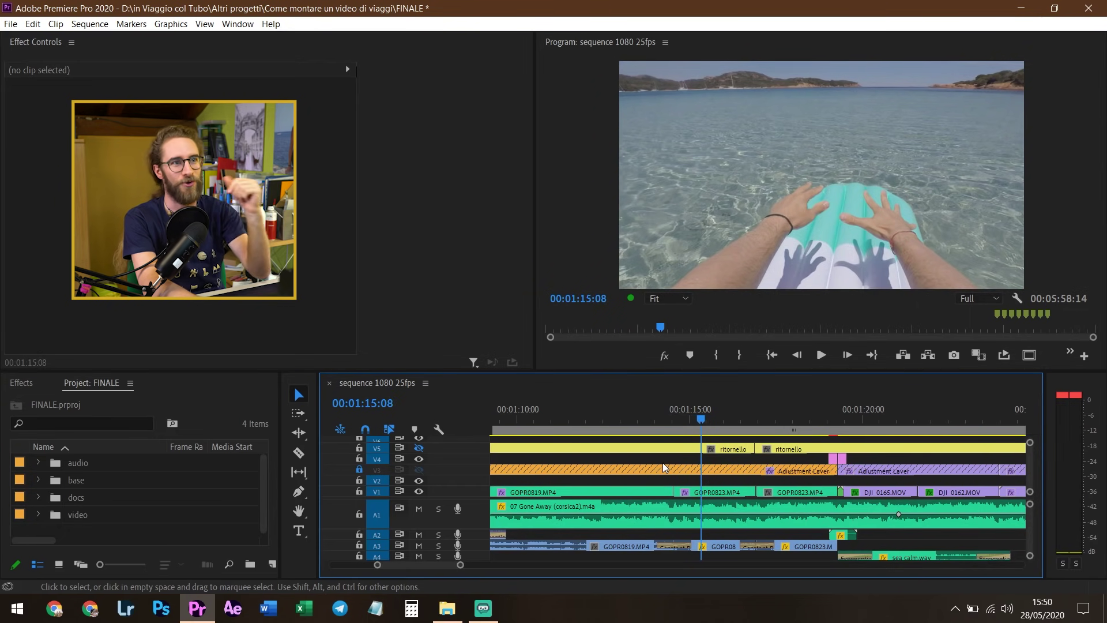
pyautogui.press('space')
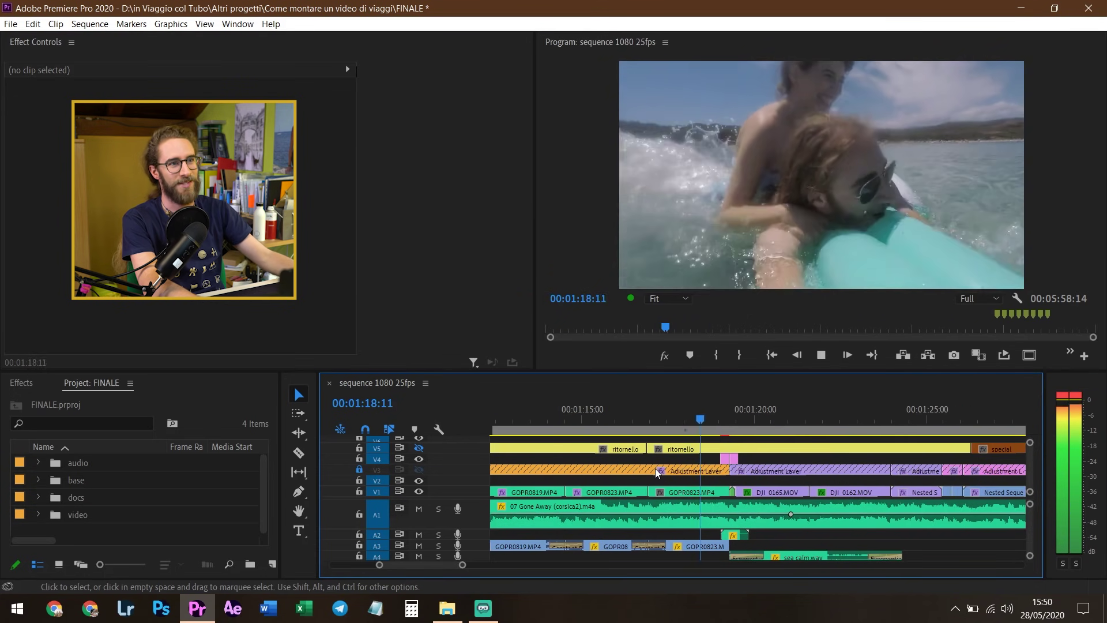
pyautogui.press('space')
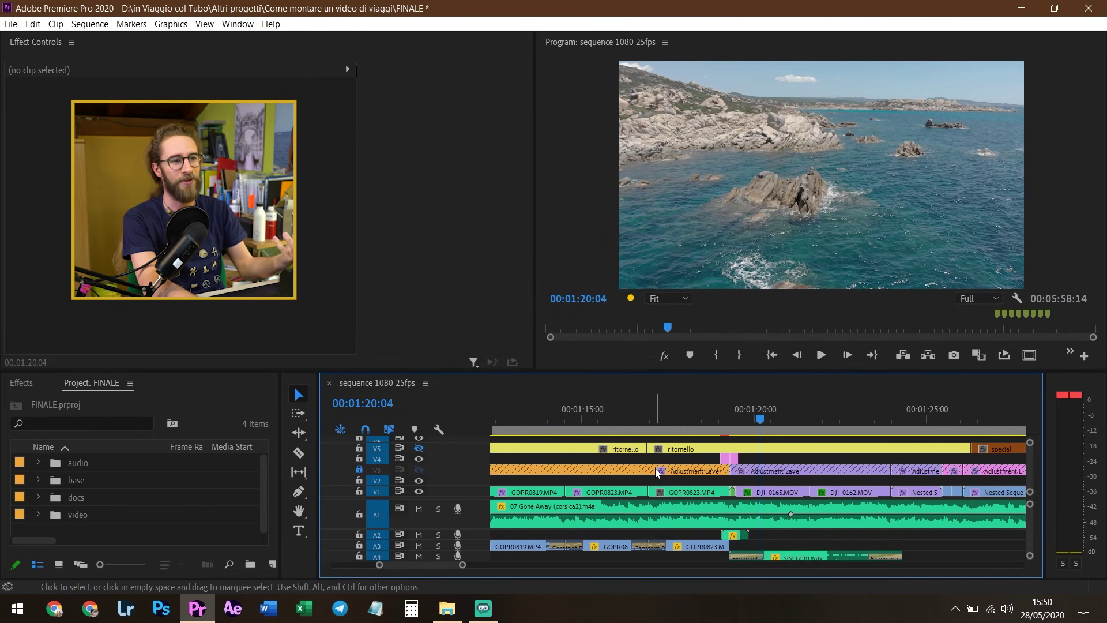
pyautogui.scroll(-1, 662, 468)
pyautogui.moveTo(642, 422); pyautogui.dragTo(733, 455)
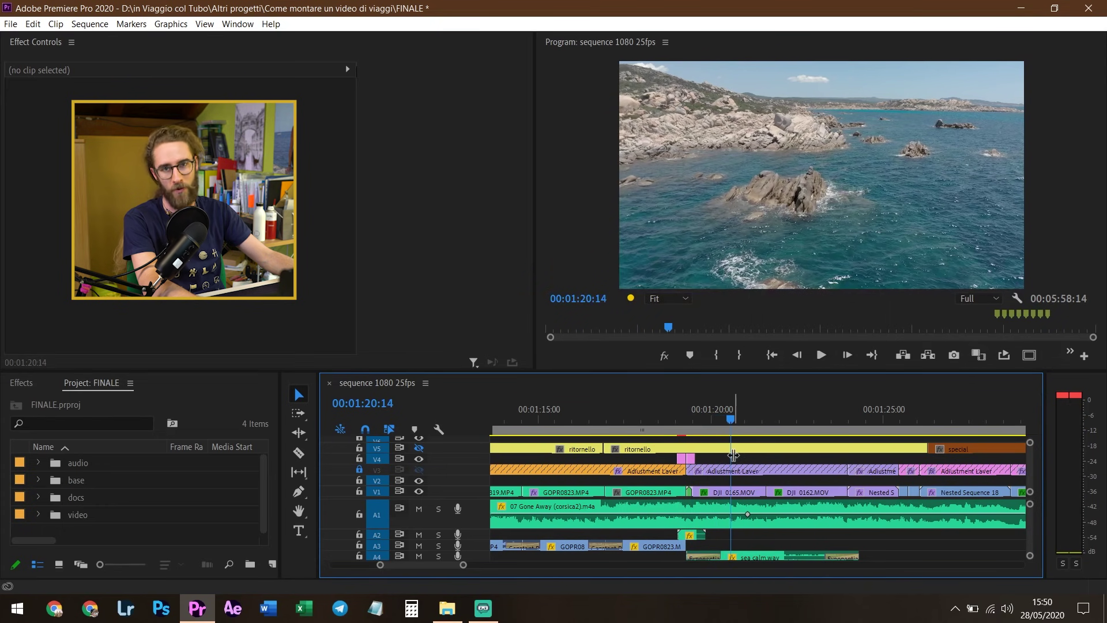
pyautogui.moveTo(703, 419)
pyautogui.mouseDown()
pyautogui.moveTo(829, 459)
pyautogui.moveTo(696, 432)
pyautogui.mouseUp()
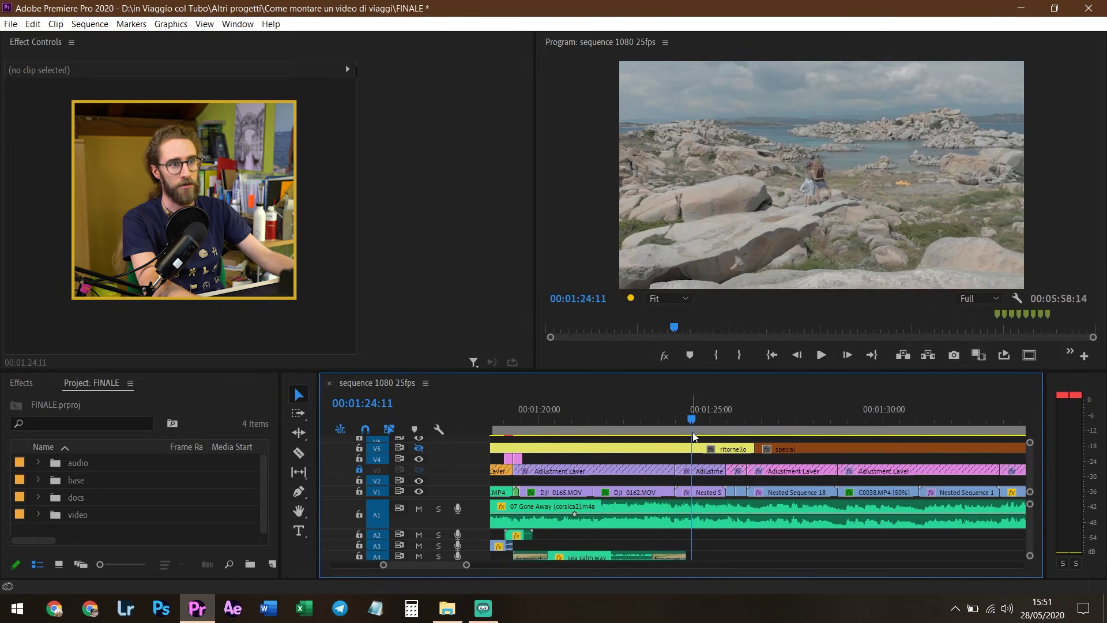
pyautogui.click(581, 416)
pyautogui.moveTo(580, 414)
pyautogui.mouseDown()
pyautogui.moveTo(687, 450)
pyautogui.moveTo(756, 490)
pyautogui.mouseUp()
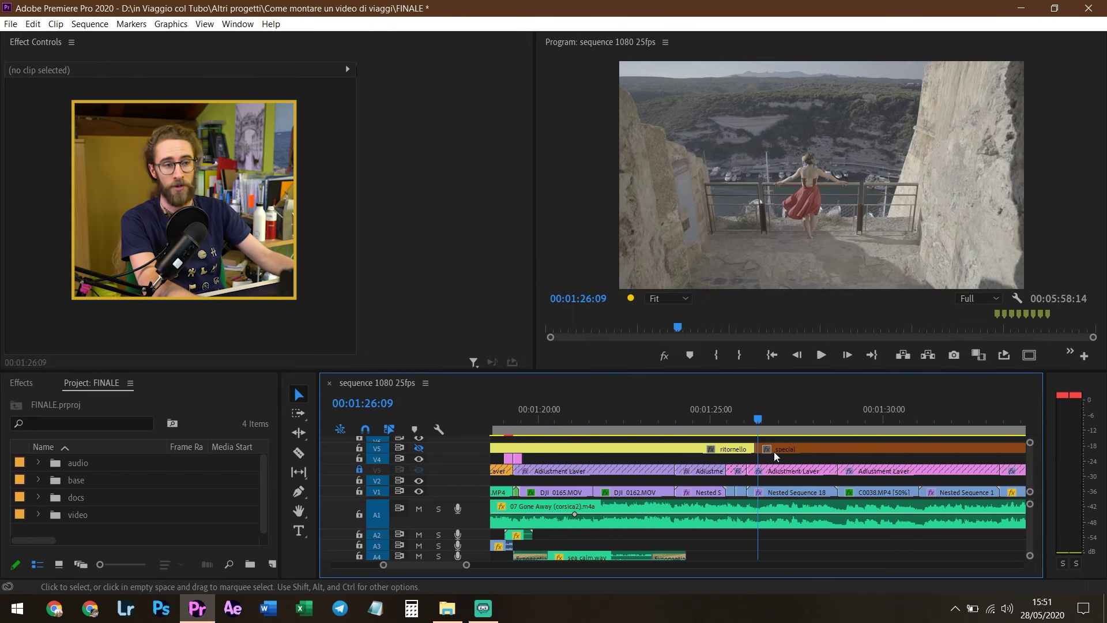
pyautogui.scroll(-3, 755, 451)
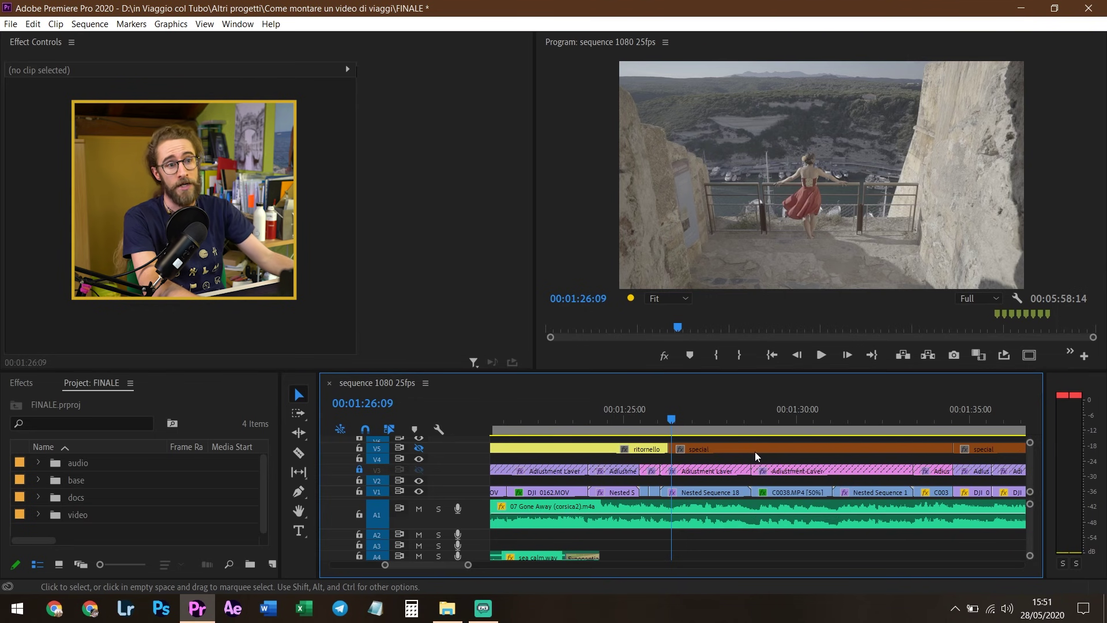
pyautogui.click(615, 419)
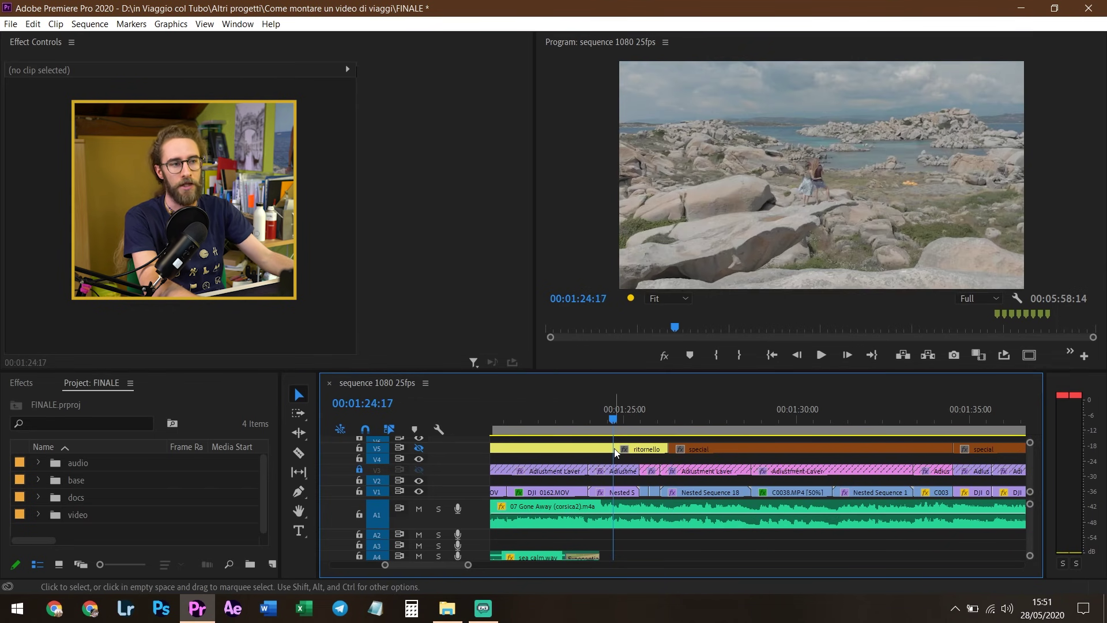
pyautogui.press('space')
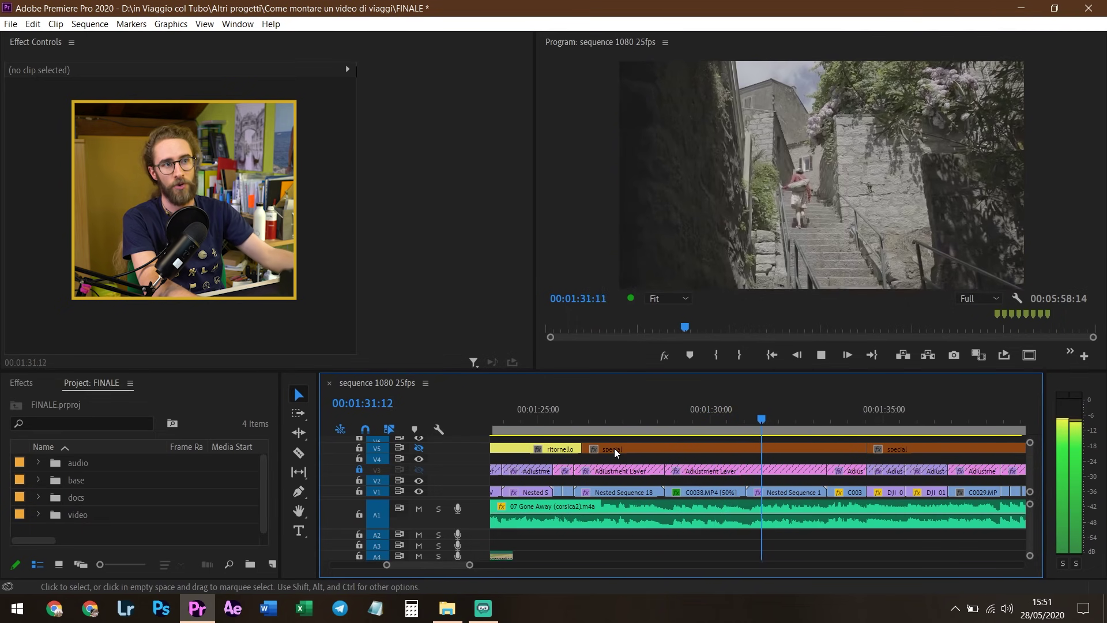
pyautogui.press('space')
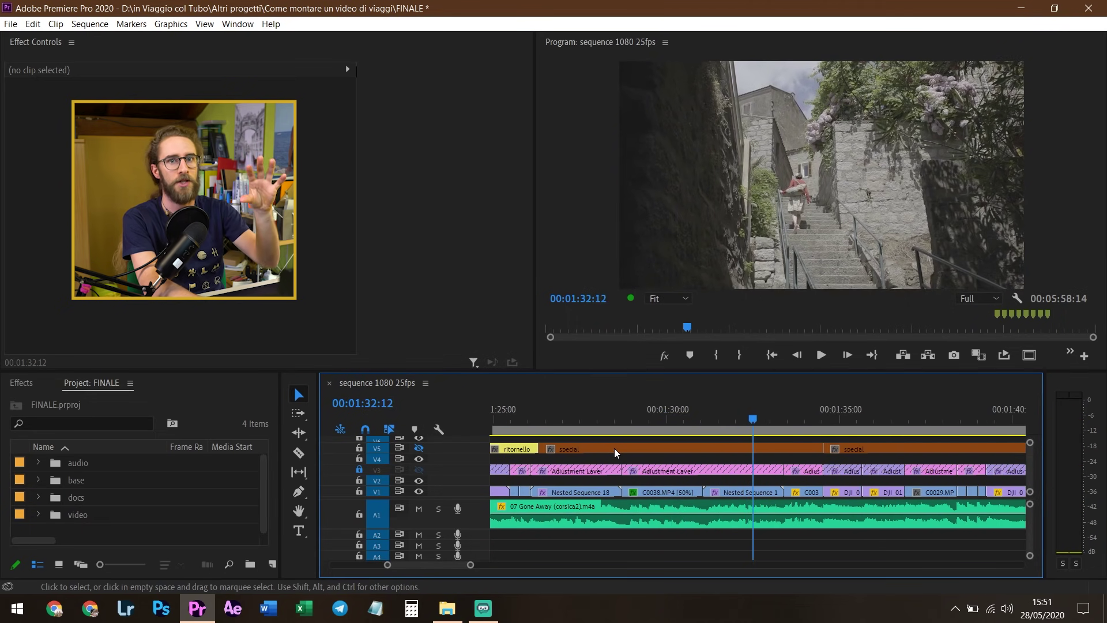
pyautogui.scroll(-1, 615, 449)
pyautogui.press('space')
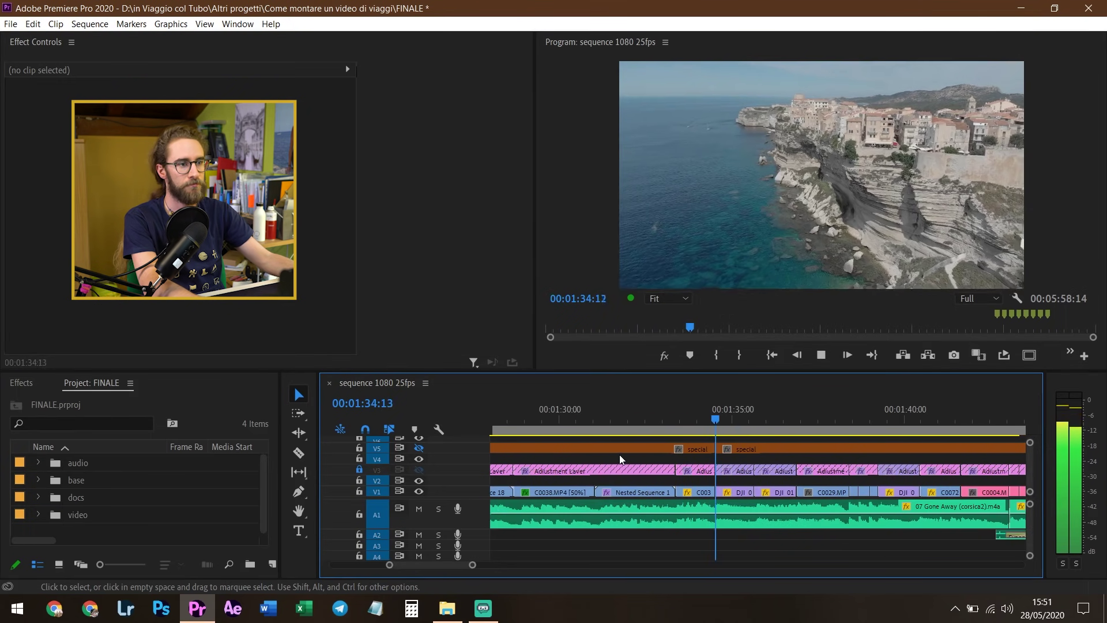
pyautogui.press('space')
pyautogui.press('-')
pyautogui.press('-')
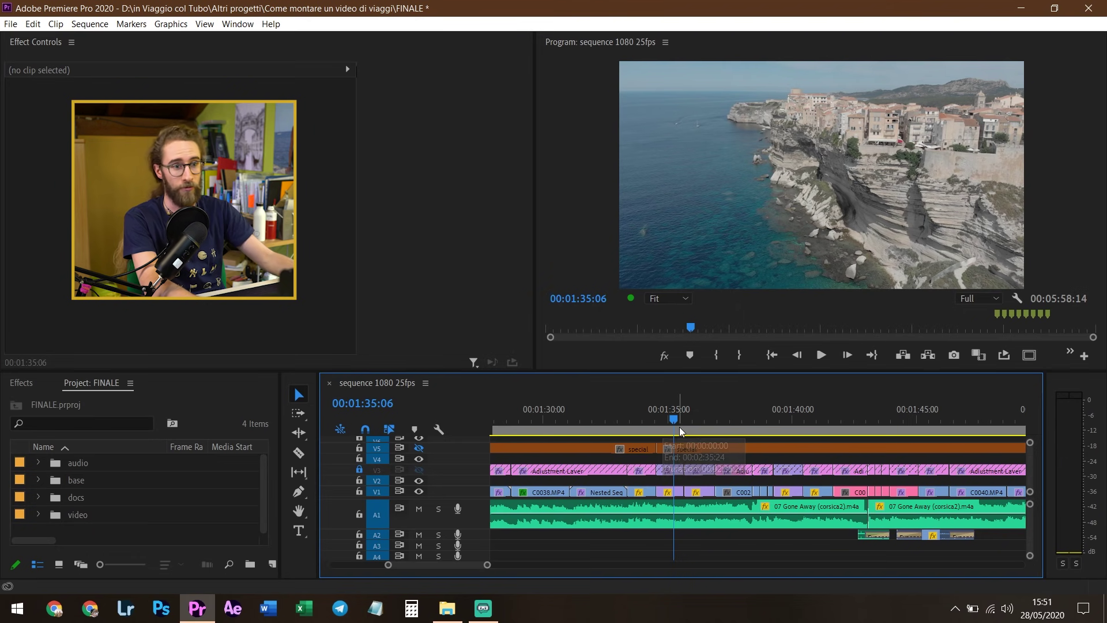
pyautogui.keyDown('alt'); pyautogui.scroll(-2, 591, 451); pyautogui.keyUp('alt')
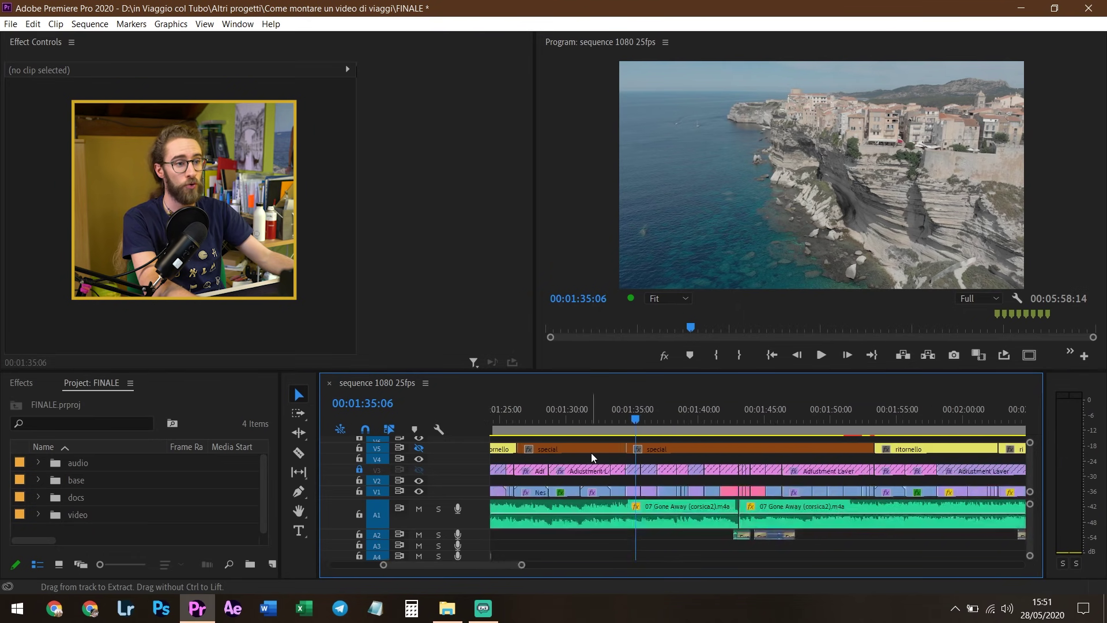
pyautogui.keyDown('alt'); pyautogui.scroll(-1, 590, 452); pyautogui.keyUp('alt')
pyautogui.keyDown('alt'); pyautogui.scroll(-1, 669, 470); pyautogui.keyUp('alt')
pyautogui.keyDown('alt'); pyautogui.scroll(-1, 716, 490); pyautogui.keyUp('alt')
pyautogui.keyDown('alt'); pyautogui.scroll(-1, 712, 498); pyautogui.keyUp('alt')
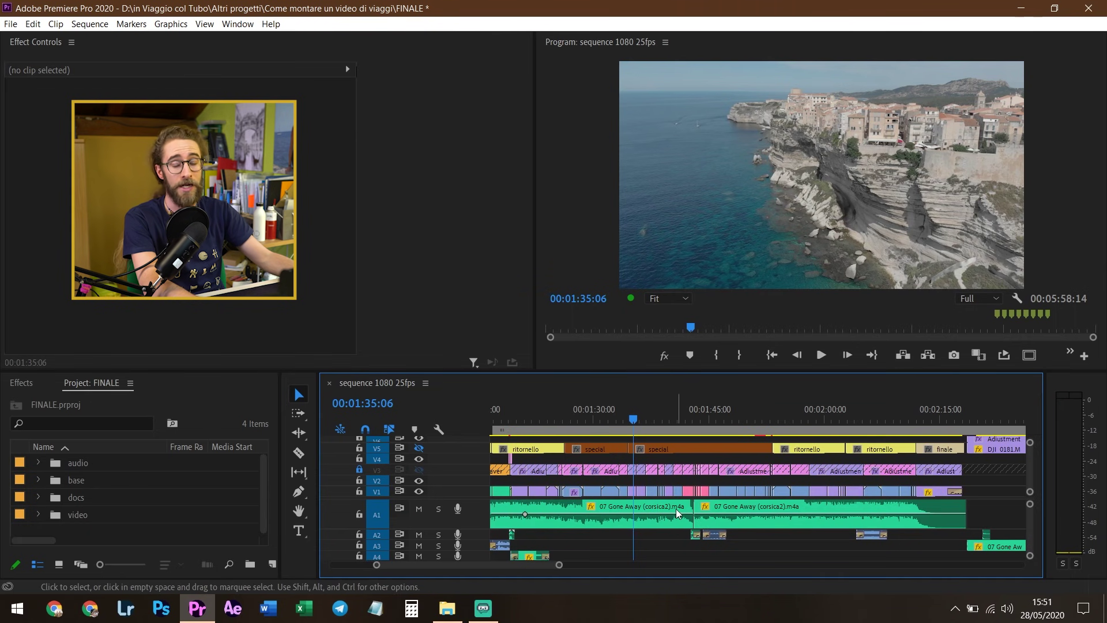
pyautogui.keyDown('alt'); pyautogui.scroll(1, 653, 548); pyautogui.keyUp('alt')
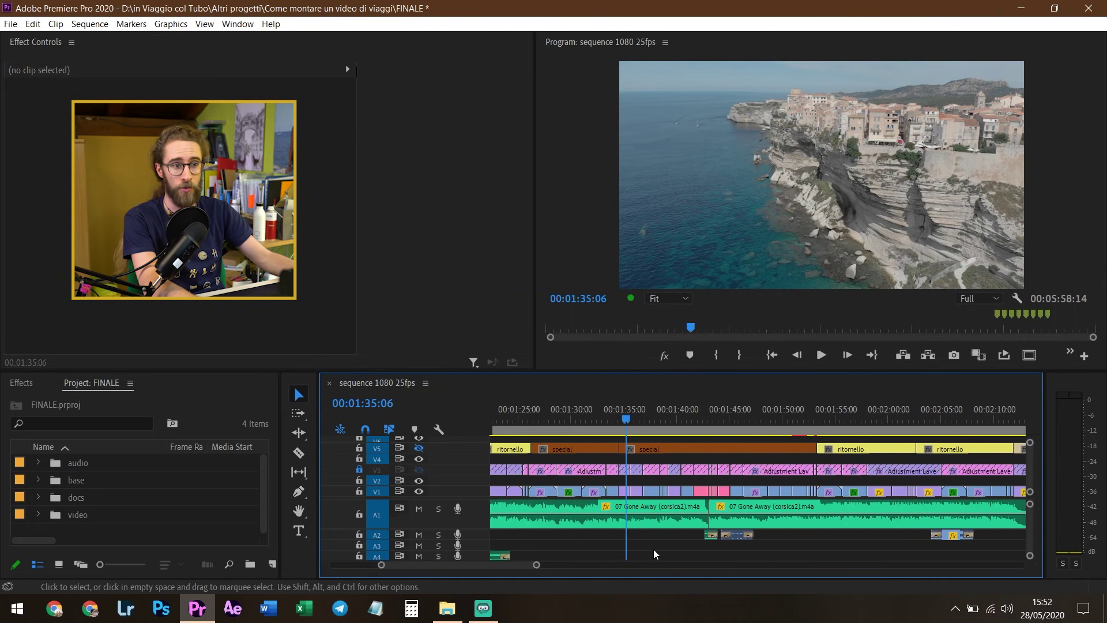
pyautogui.keyDown('alt'); pyautogui.scroll(-2, 681, 544); pyautogui.keyUp('alt')
pyautogui.keyDown('alt'); pyautogui.scroll(-1, 686, 544); pyautogui.keyUp('alt')
pyautogui.keyDown('alt'); pyautogui.scroll(-1, 645, 533); pyautogui.keyUp('alt')
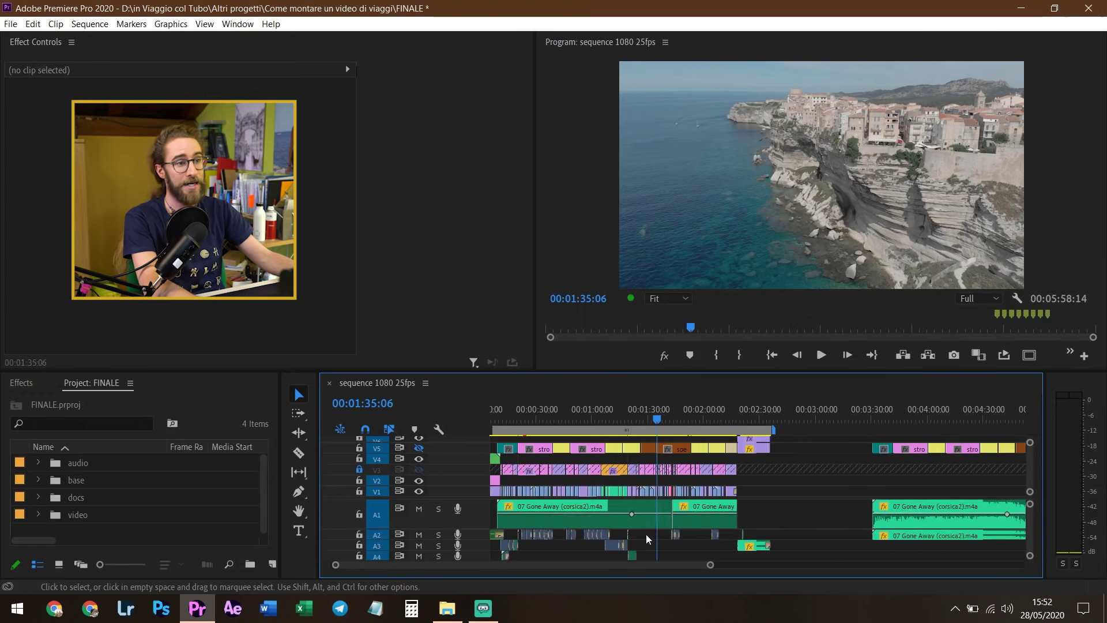
pyautogui.keyDown('alt'); pyautogui.scroll(-1, 648, 534); pyautogui.keyUp('alt')
pyautogui.keyDown('alt'); pyautogui.scroll(2, 757, 517); pyautogui.keyUp('alt')
pyautogui.keyDown('alt'); pyautogui.scroll(1, 756, 508); pyautogui.keyUp('alt')
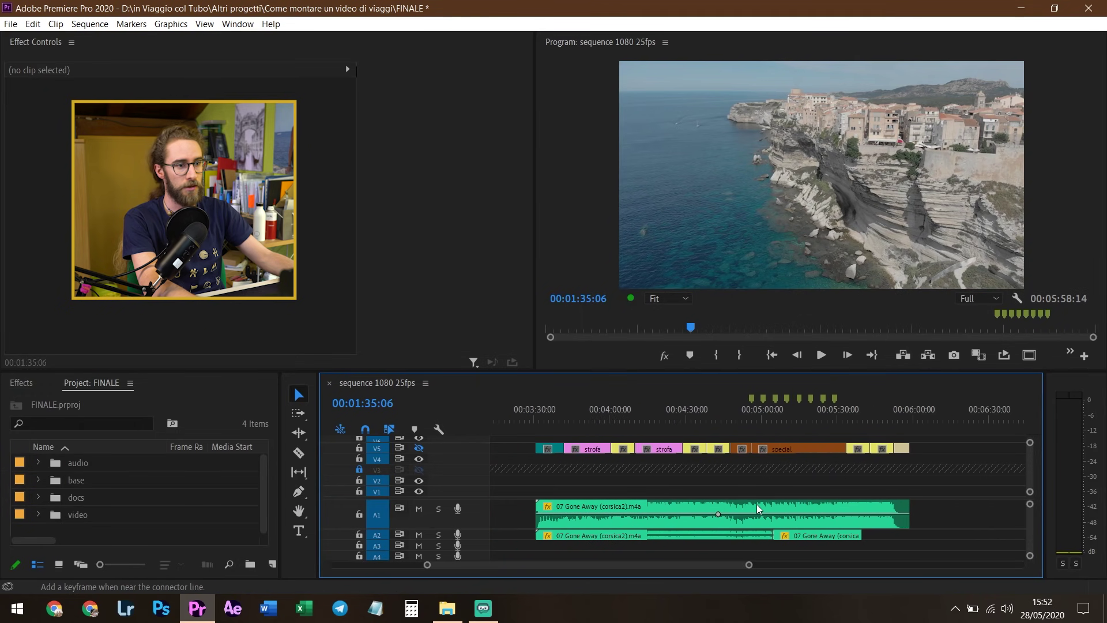
pyautogui.keyDown('alt'); pyautogui.scroll(1, 777, 450); pyautogui.keyUp('alt')
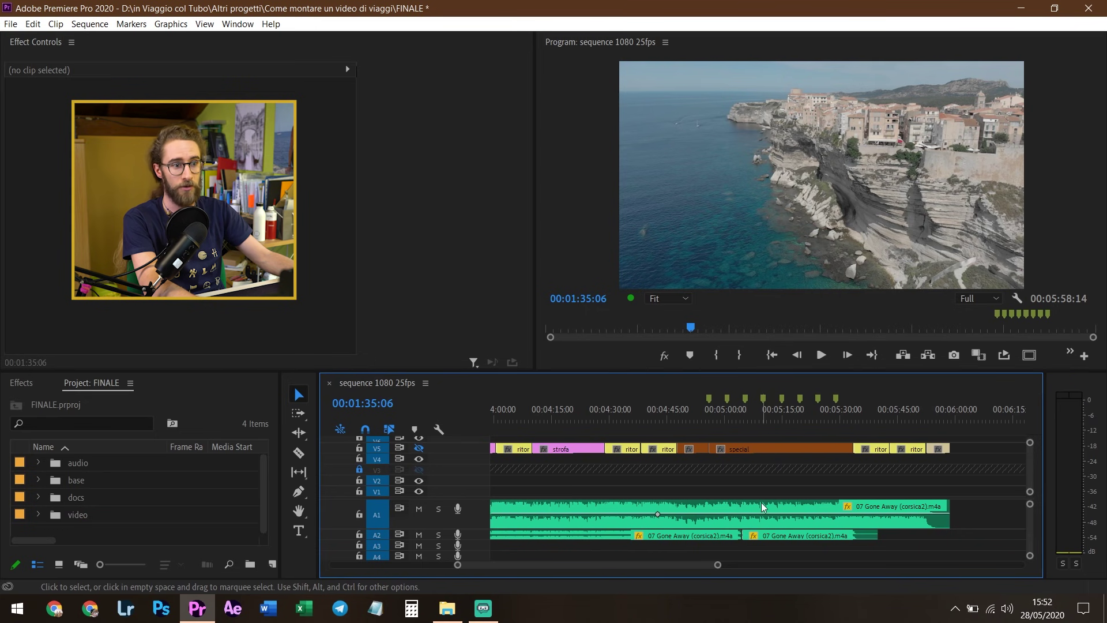
pyautogui.click(757, 537)
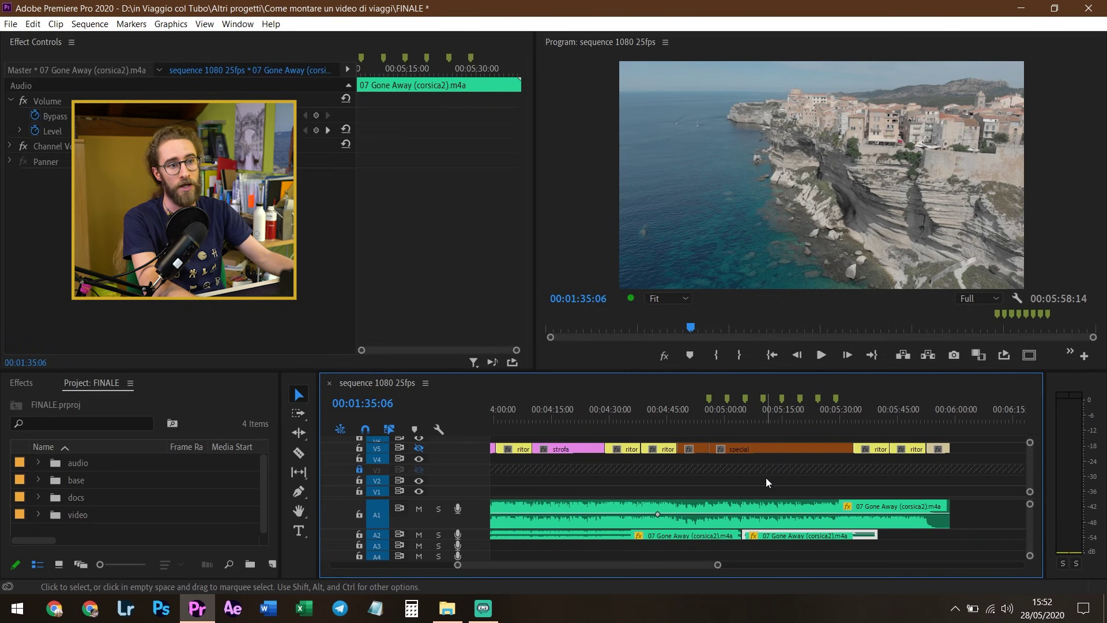
pyautogui.click(776, 448)
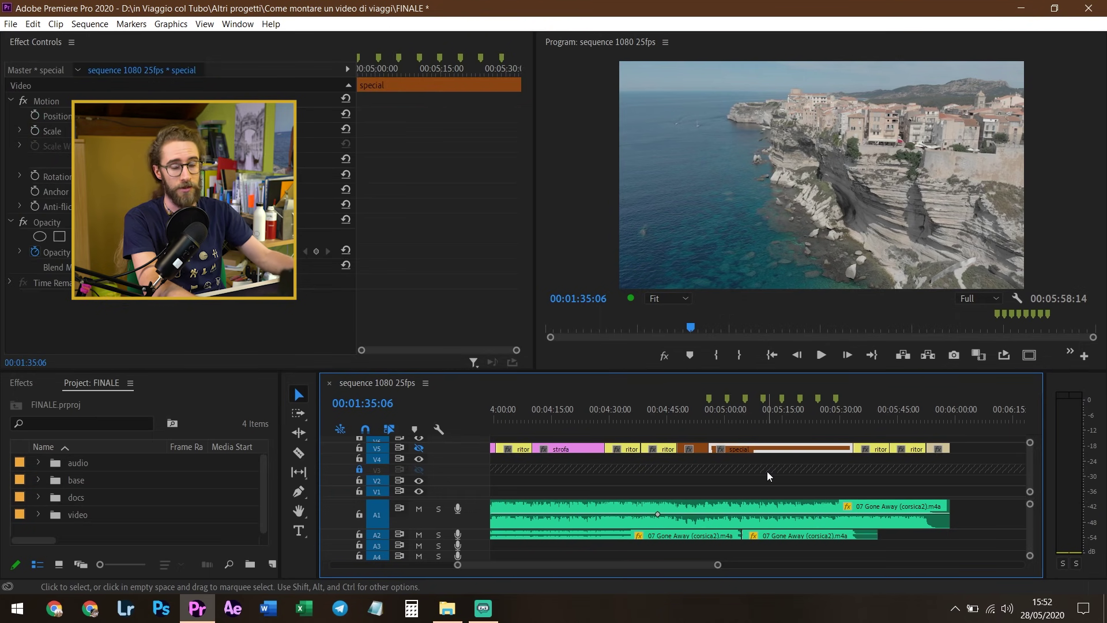
pyautogui.click(767, 471)
pyautogui.scroll(3, 739, 473)
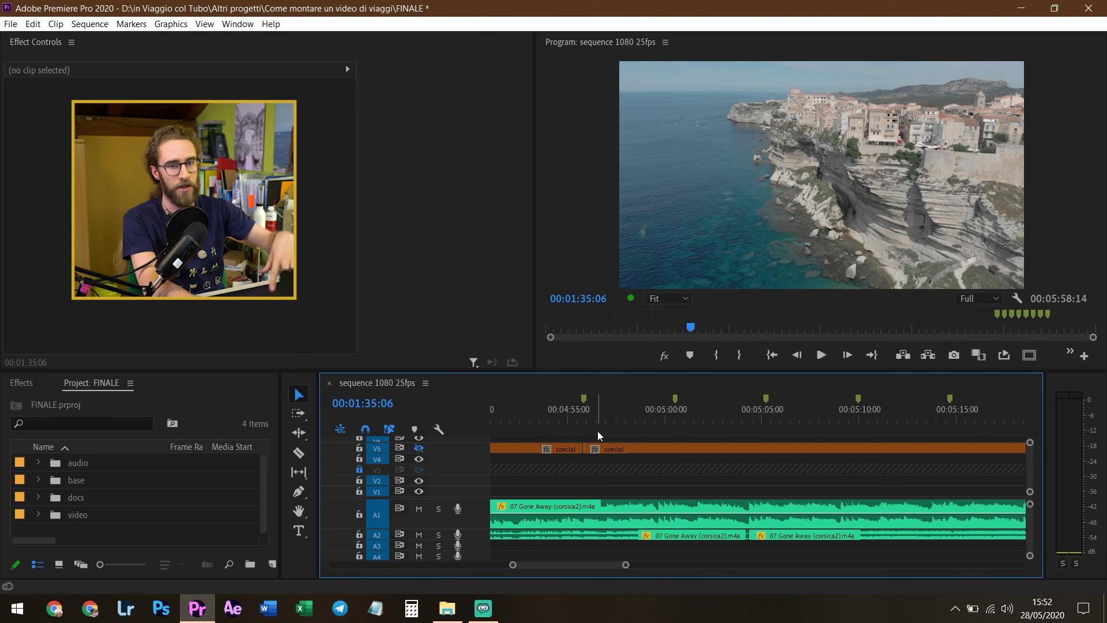
# Play the song from the 00:04:55:20 marker and stop around the five-minute mark.
pyautogui.click(583, 414)
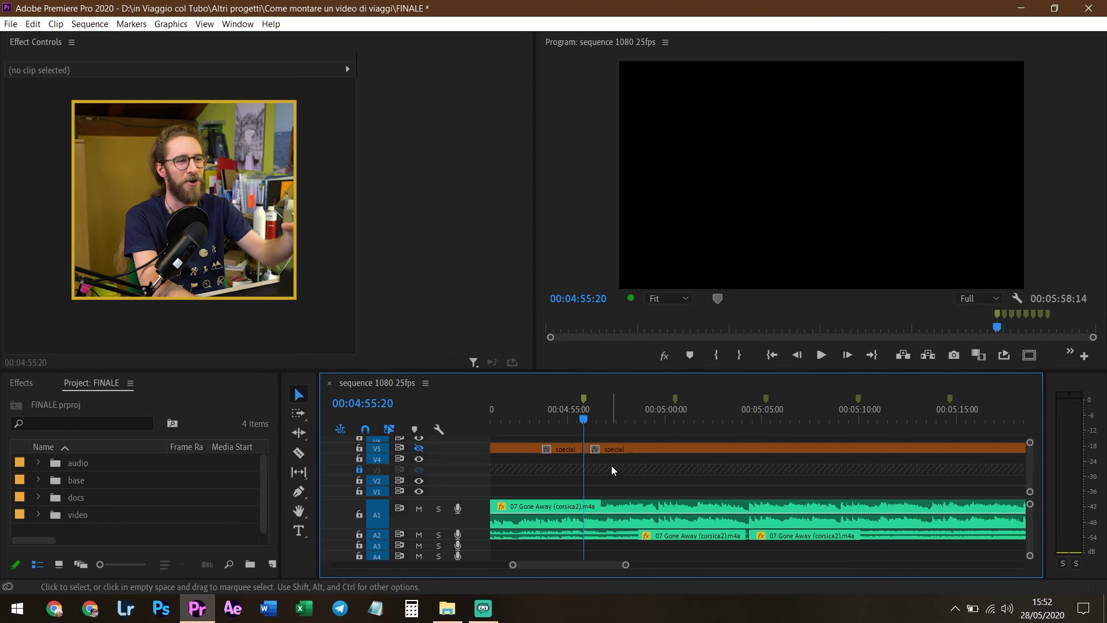
pyautogui.press('space')
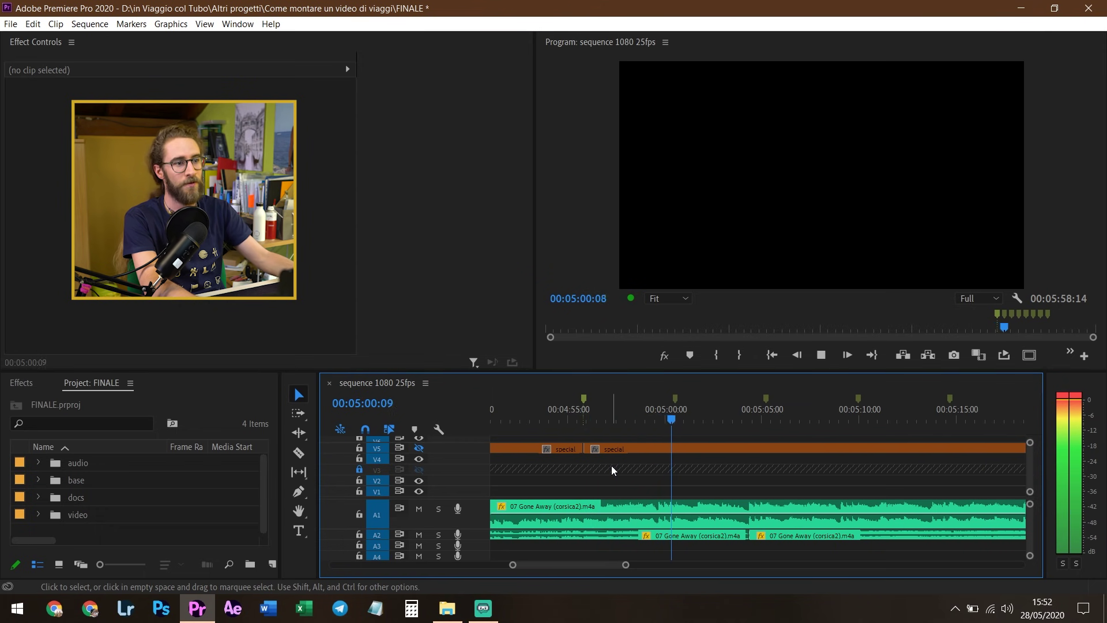
pyautogui.press('space')
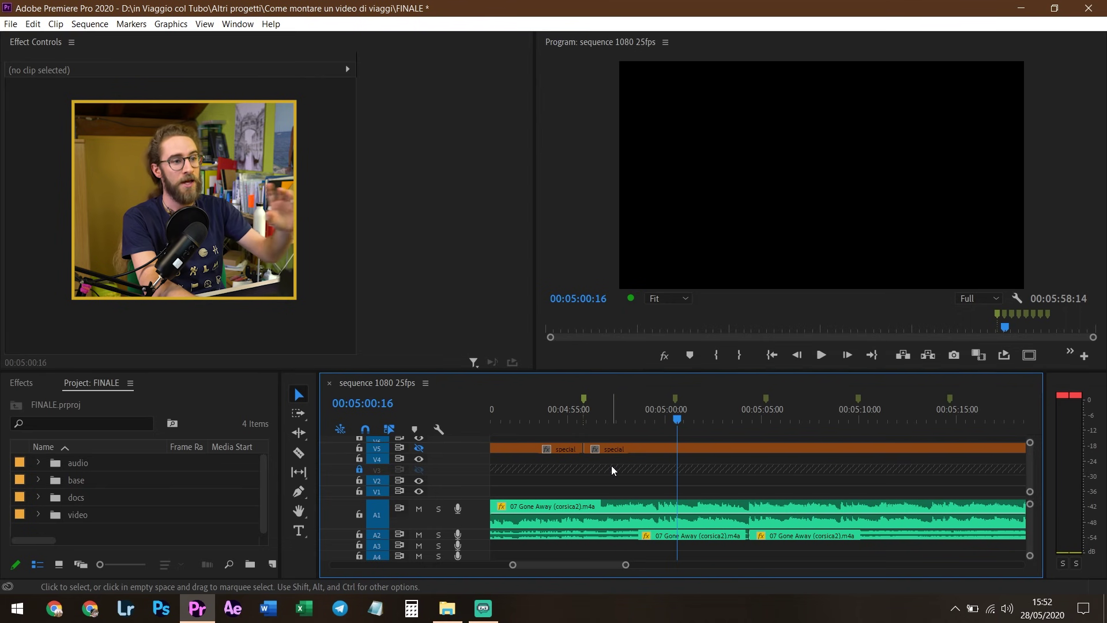
# Park the playhead at 00:04:59:17.
pyautogui.keyDown('alt'); pyautogui.scroll(1, 611, 466); pyautogui.keyUp('alt')
pyautogui.keyDown('alt'); pyautogui.scroll(1, 611, 466); pyautogui.keyUp('alt')
pyautogui.click(689, 428)
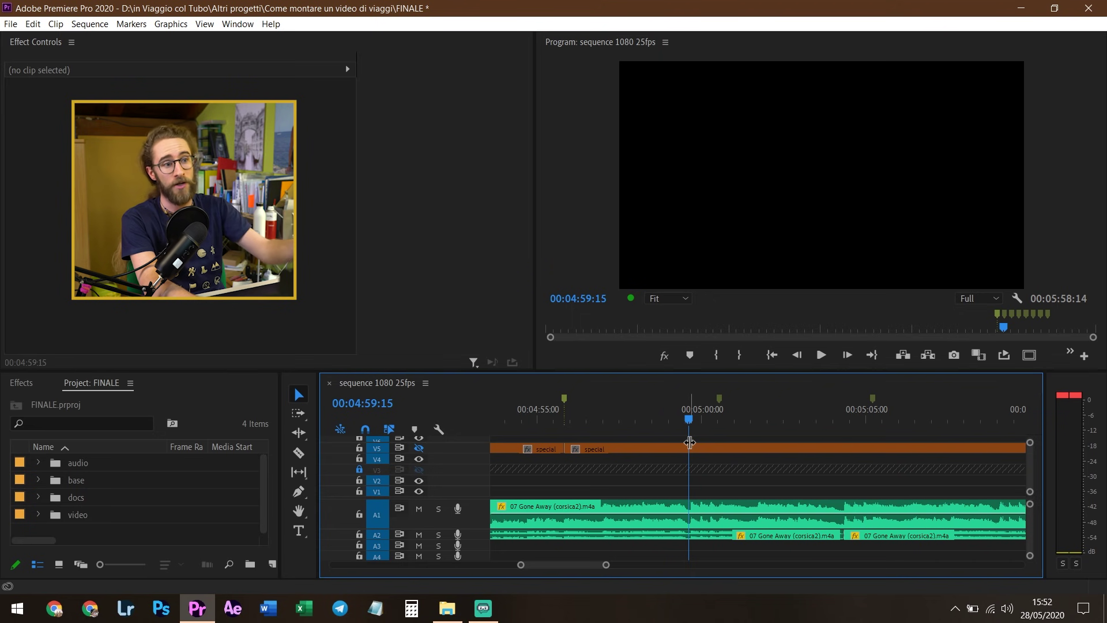
pyautogui.keyDown('alt'); pyautogui.scroll(-2, 599, 478); pyautogui.keyUp('alt')
pyautogui.keyDown('alt'); pyautogui.scroll(-2, 593, 475); pyautogui.keyUp('alt')
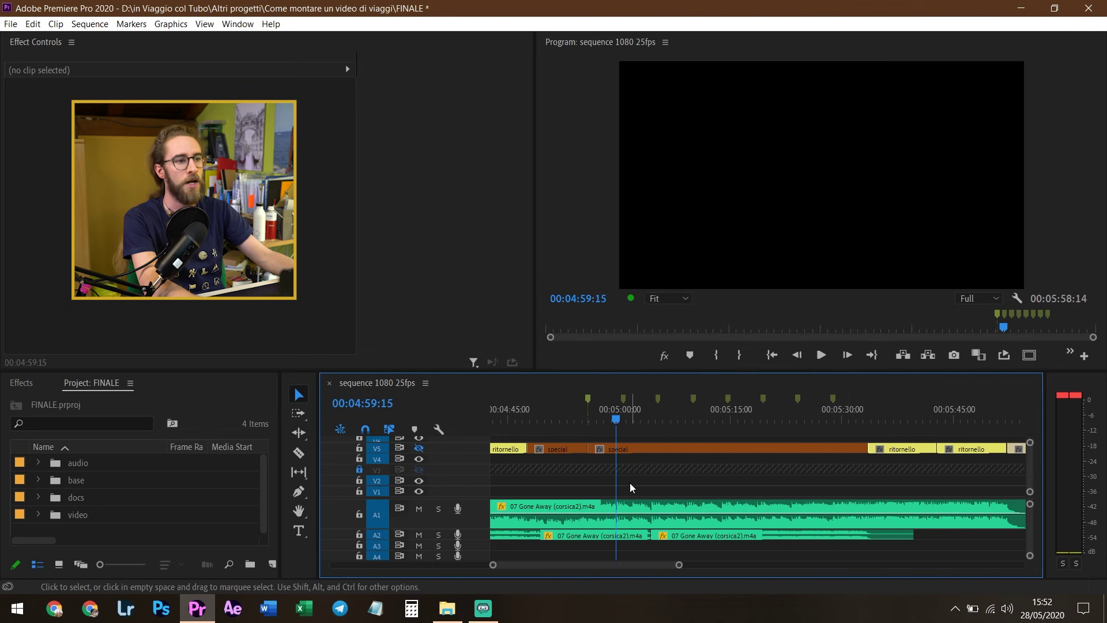
pyautogui.keyDown('alt'); pyautogui.scroll(3, 629, 482); pyautogui.keyUp('alt')
pyautogui.keyDown('alt'); pyautogui.scroll(2, 628, 504); pyautogui.keyUp('alt')
pyautogui.keyDown('alt'); pyautogui.scroll(1, 623, 472); pyautogui.keyUp('alt')
pyautogui.click(632, 421)
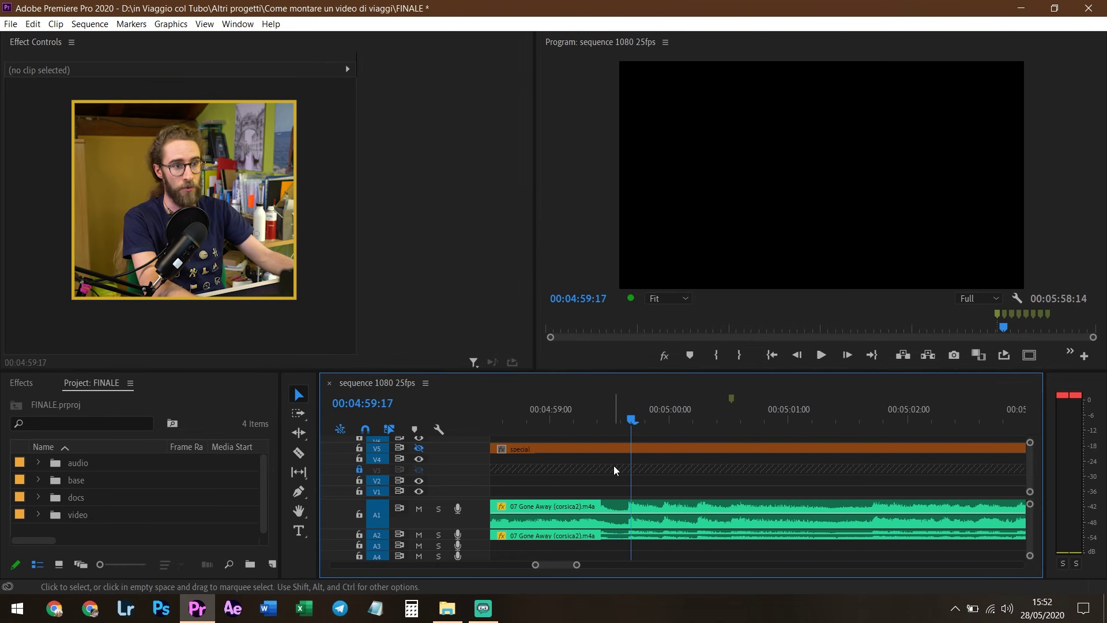
pyautogui.keyDown('alt'); pyautogui.scroll(-3, 613, 466); pyautogui.keyUp('alt')
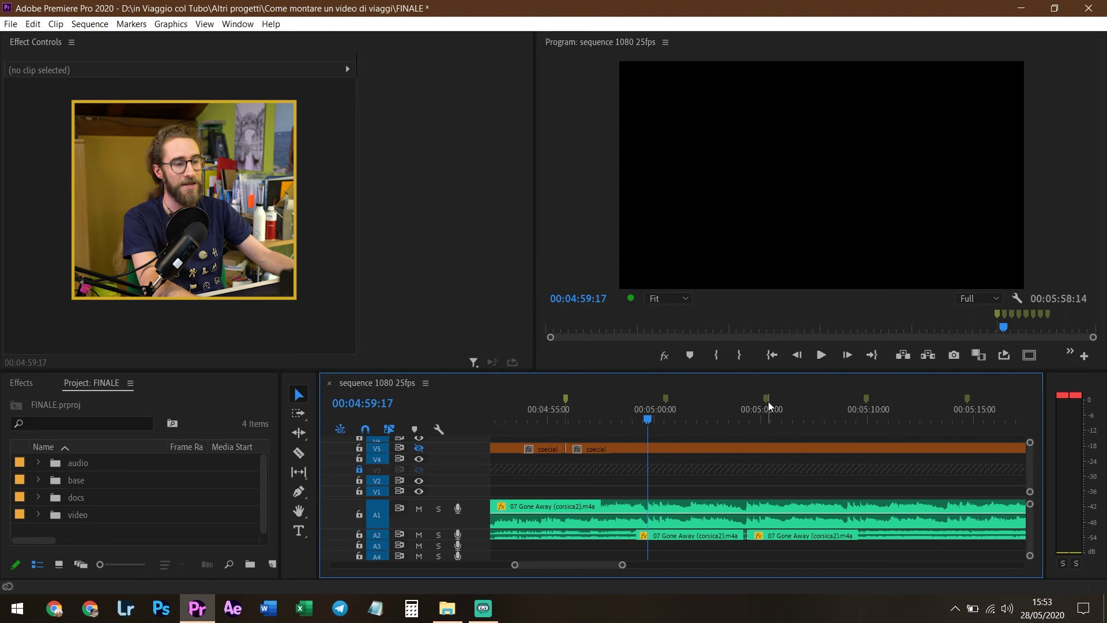
pyautogui.scroll(5, 750, 450)
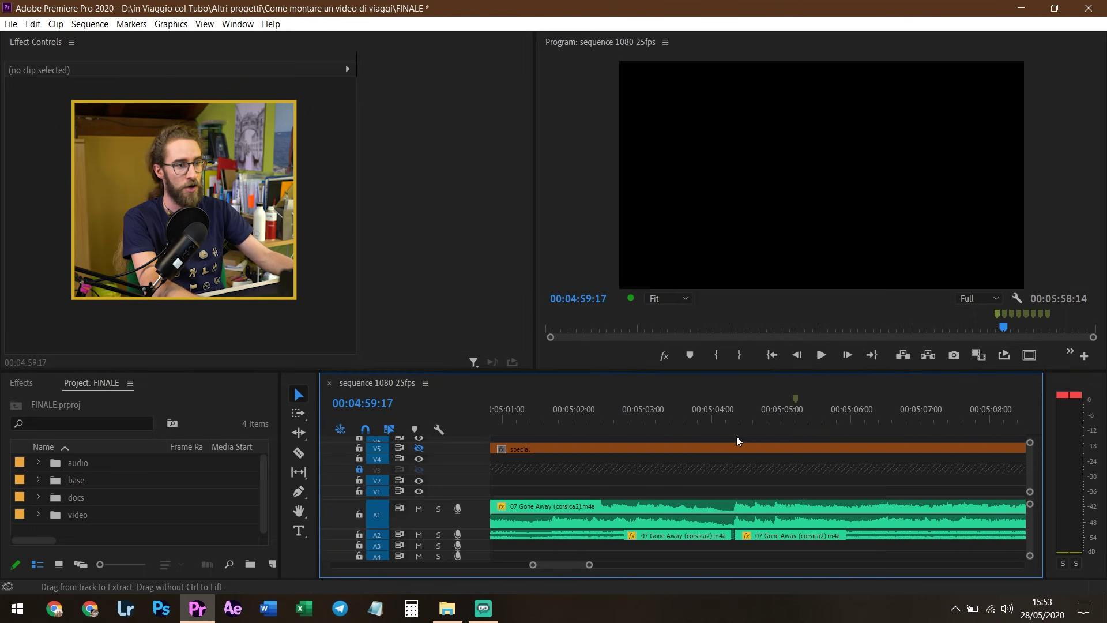
# Split the A1 song at 00:05:04:08 and deselect the special clip.
pyautogui.click(736, 450)
pyautogui.click(735, 420)
pyautogui.scroll(2, 735, 451)
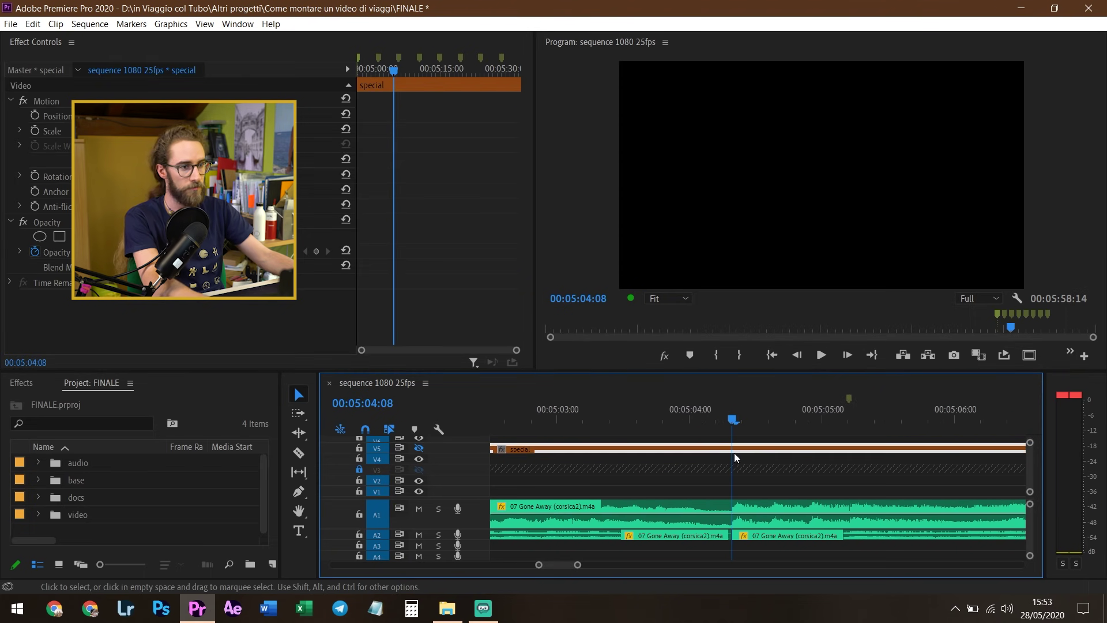
pyautogui.press('c')
pyautogui.click(732, 507)
pyautogui.scroll(-3, 730, 551)
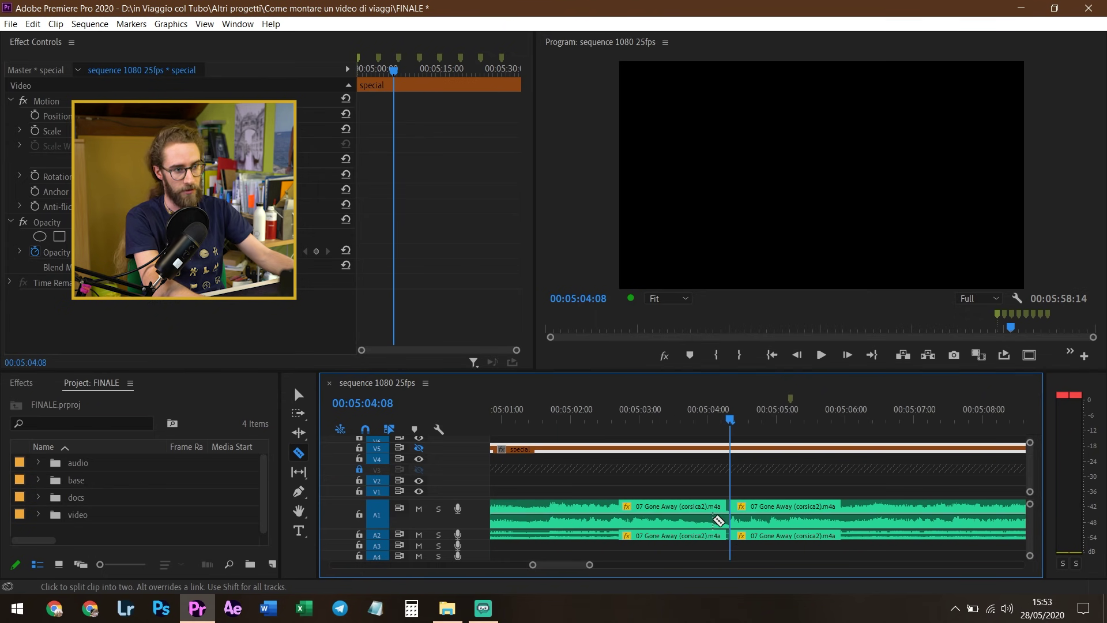
pyautogui.scroll(-2, 717, 521)
pyautogui.press('v')
pyautogui.click(741, 469)
pyautogui.scroll(-2, 652, 461)
pyautogui.scroll(-1, 672, 461)
pyautogui.scroll(-1, 621, 461)
pyautogui.scroll(1, 606, 434)
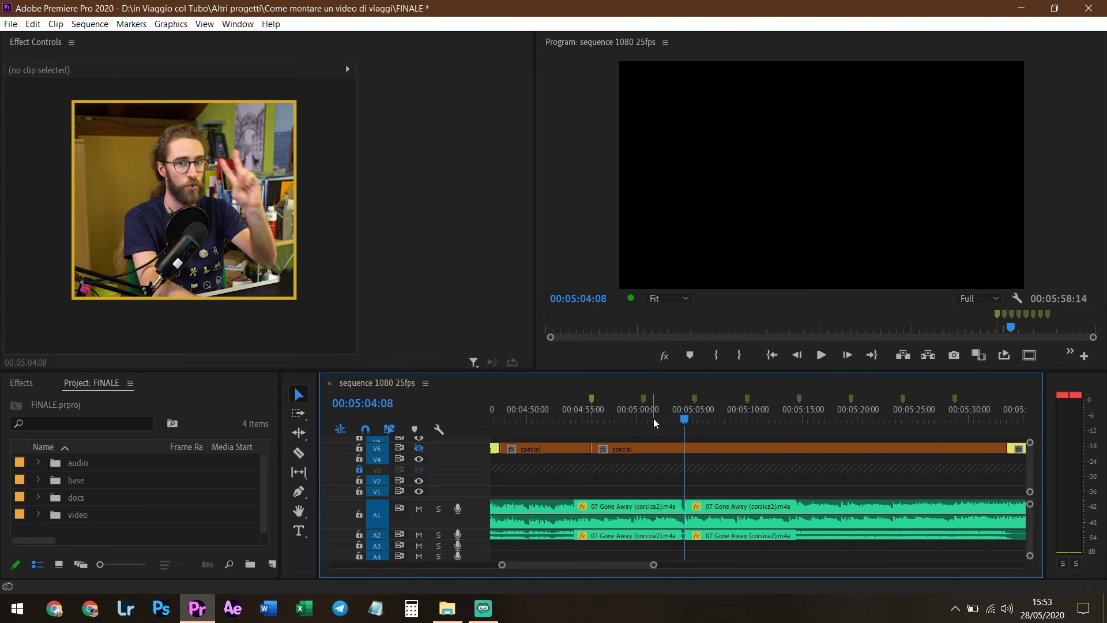
pyautogui.scroll(-1, 739, 441)
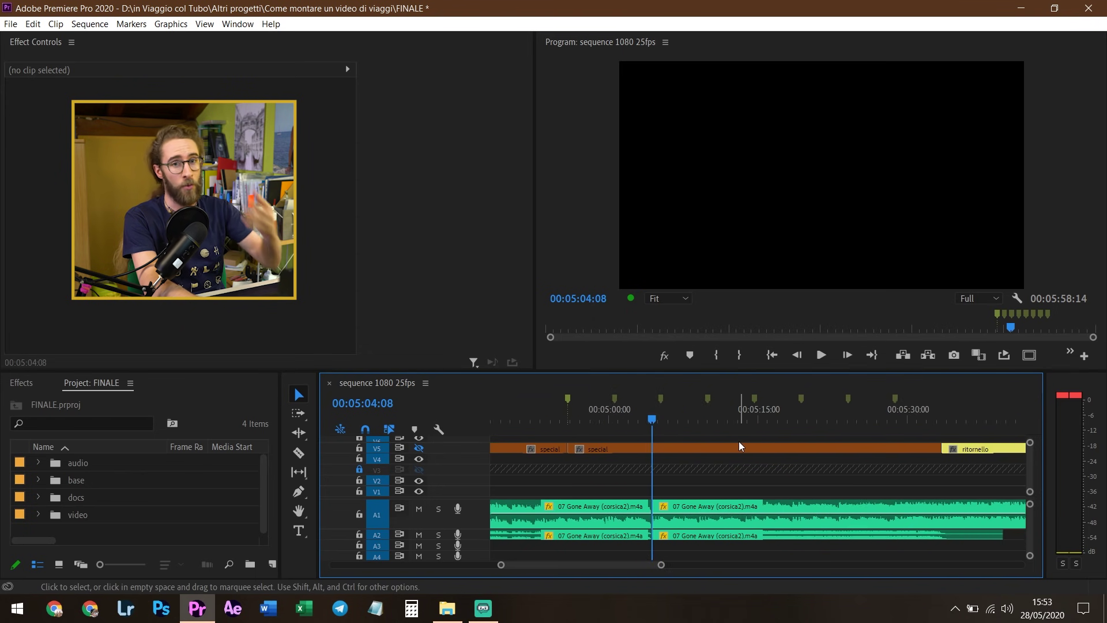
pyautogui.scroll(1, 879, 461)
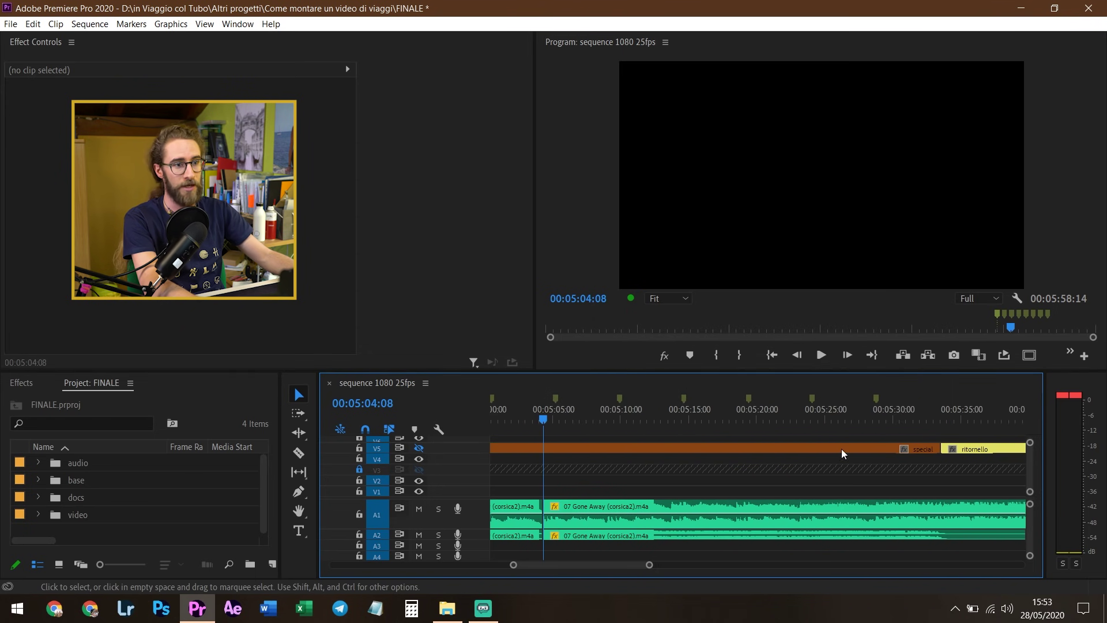
# Find 00:05:23:05 by playback and split the A1 song there.
pyautogui.click(795, 396)
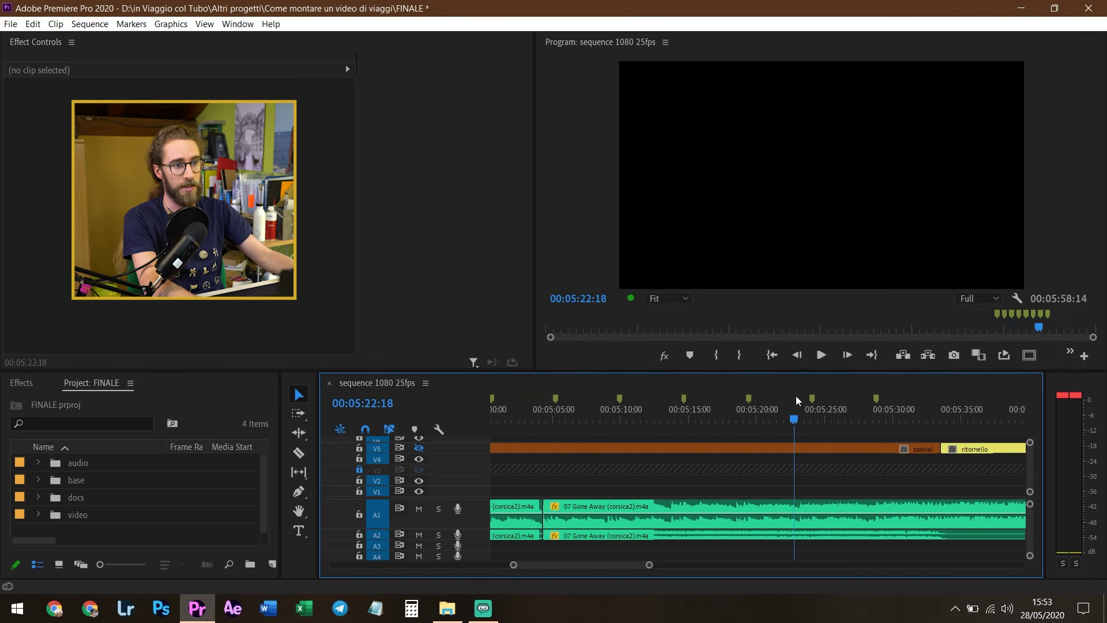
pyautogui.scroll(1, 823, 477)
pyautogui.scroll(1, 819, 475)
pyautogui.press('c')
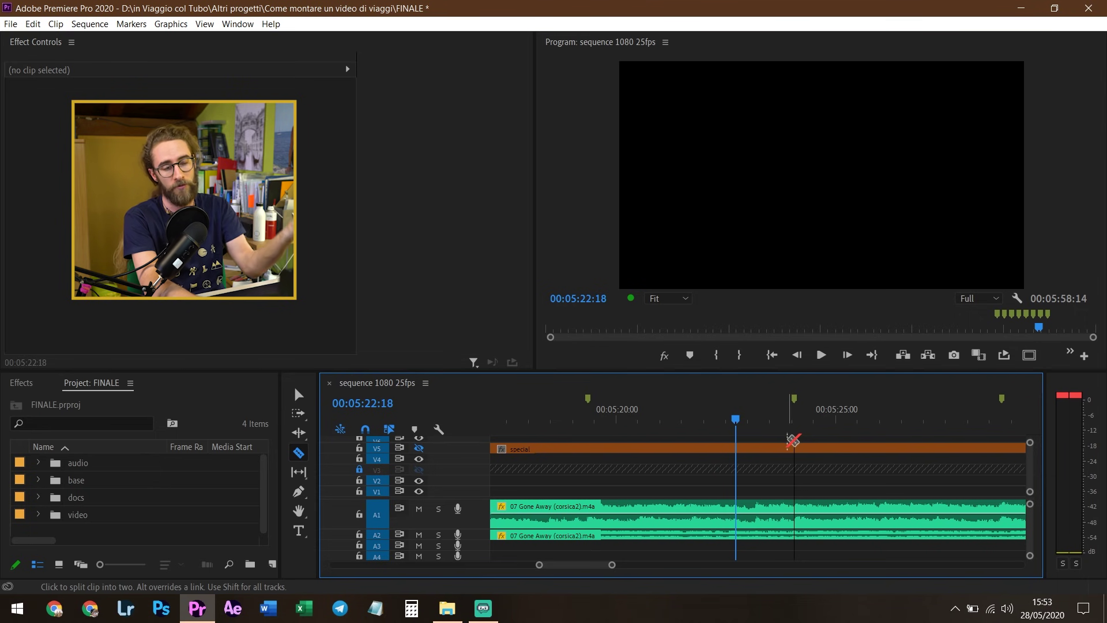
pyautogui.scroll(1, 802, 434)
pyautogui.click(616, 427)
pyautogui.press('space')
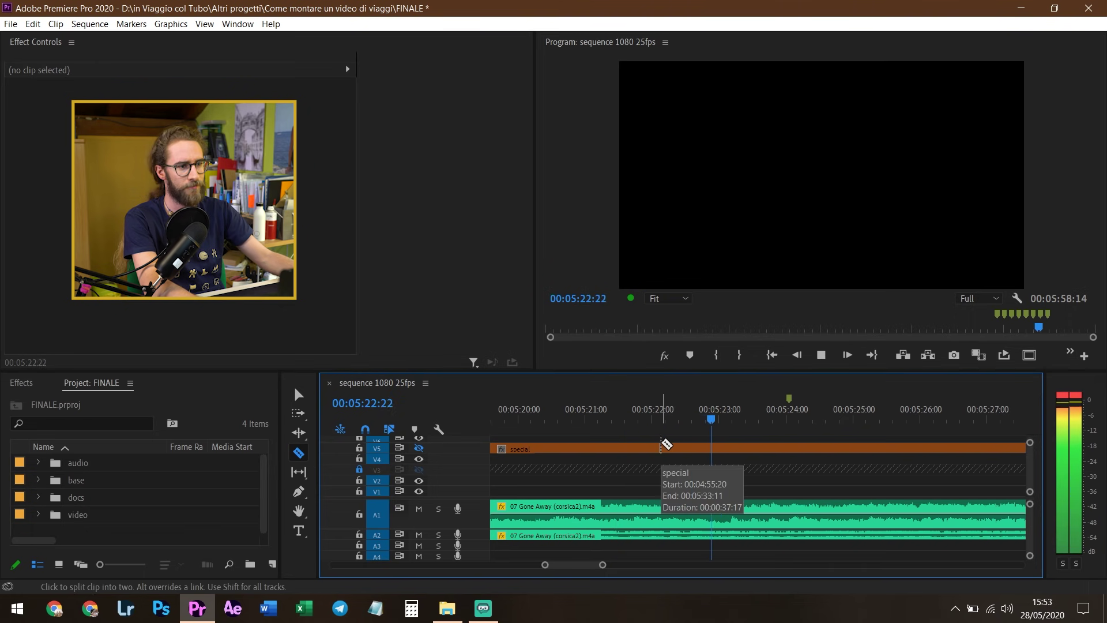
pyautogui.press('space')
pyautogui.click(734, 513)
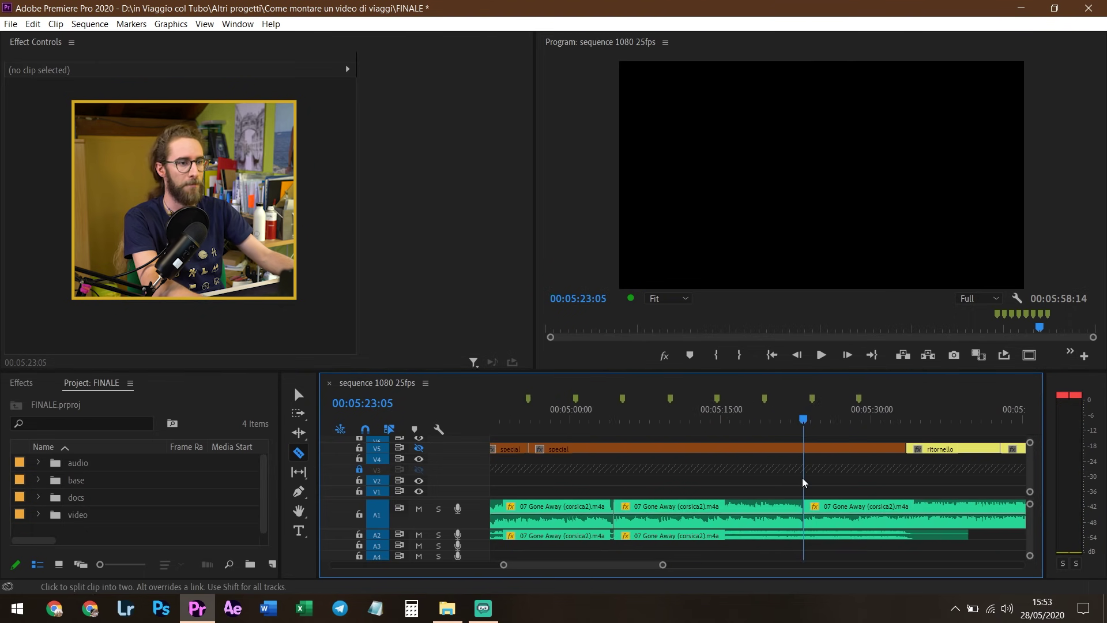
# Delete the middle song section and slide the later clip left to close the gap.
pyautogui.scroll(-5, 801, 477)
pyautogui.press('v')
pyautogui.click(762, 514)
pyautogui.press('Delete')
pyautogui.moveTo(806, 503); pyautogui.dragTo(682, 506)
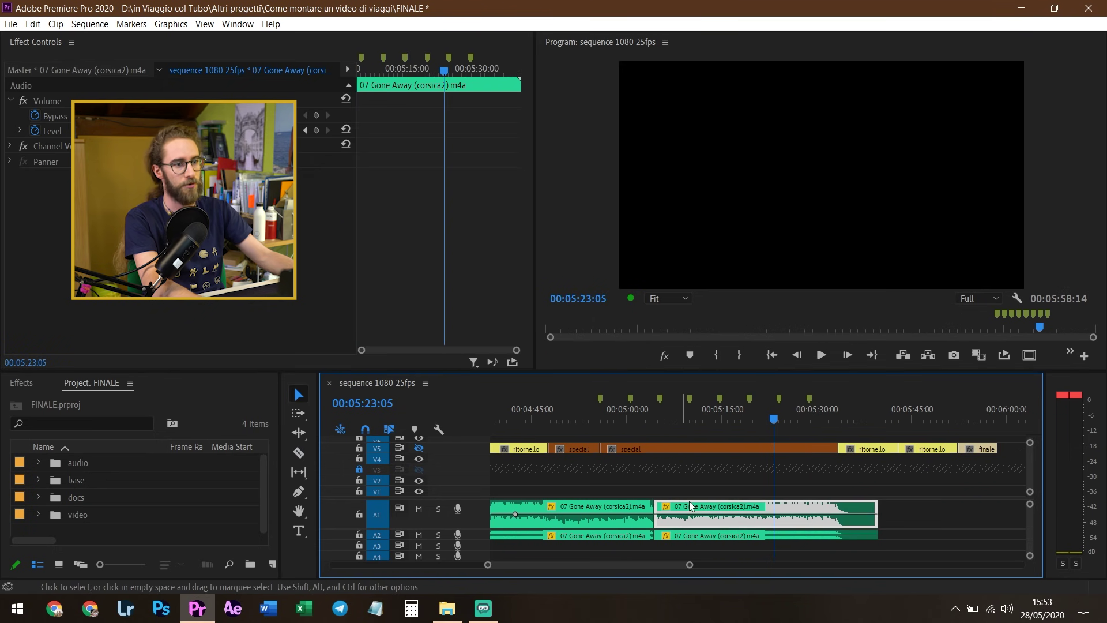
# Review the edited song ending, zooming in and parking the playhead near 5:04.
pyautogui.hotkey('ctrl', 'shift', 'a')
pyautogui.click(669, 503)
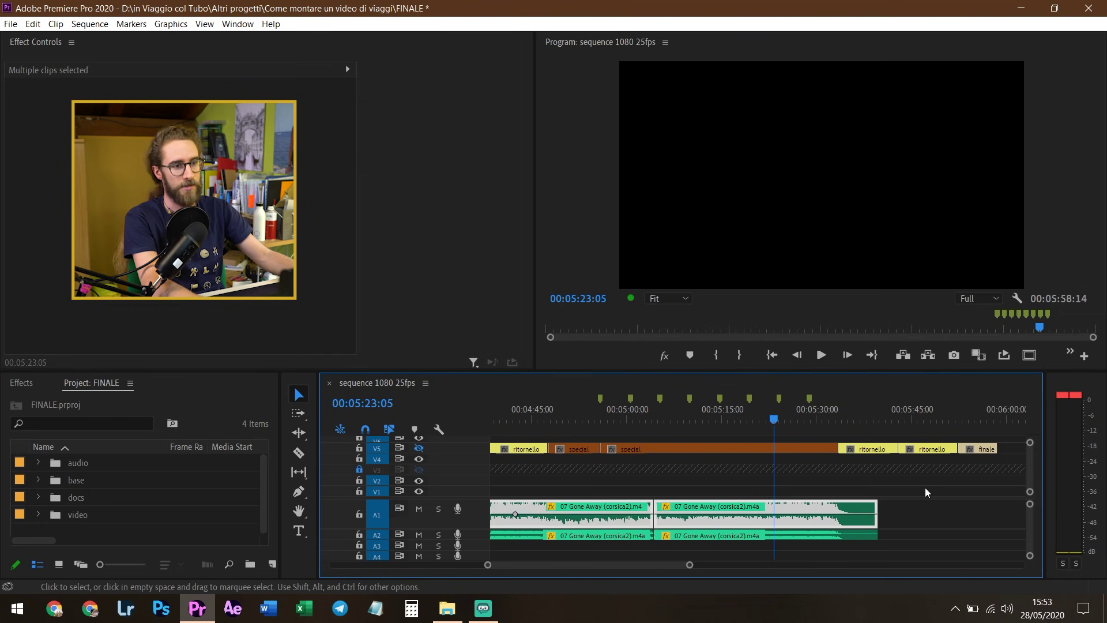
pyautogui.press('-')
pyautogui.press('-')
pyautogui.press('-')
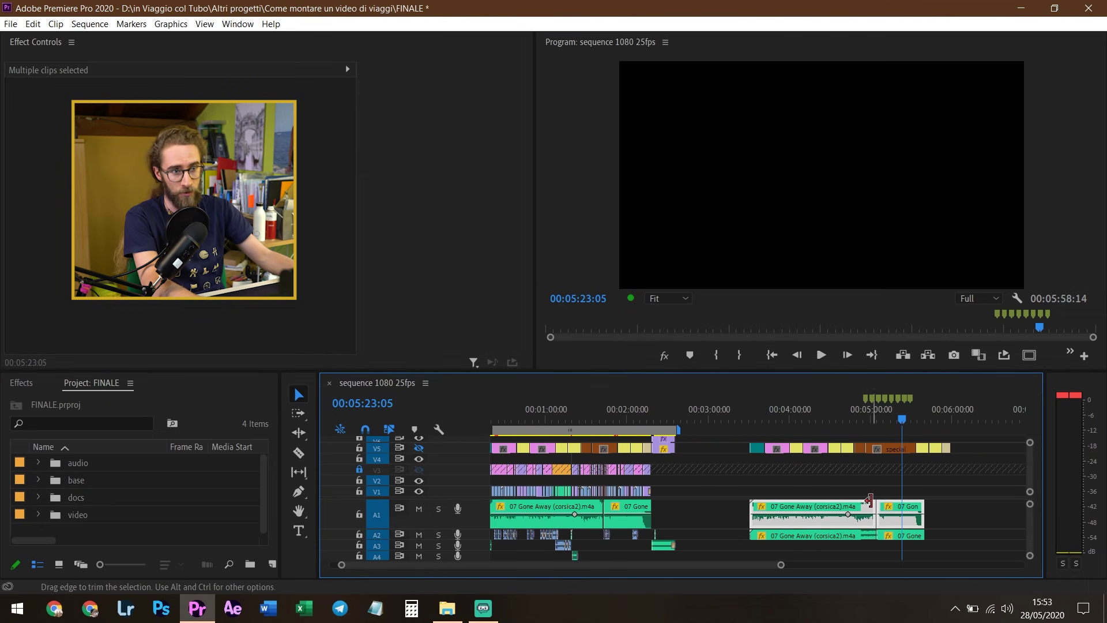
pyautogui.press('=')
pyautogui.click(600, 511)
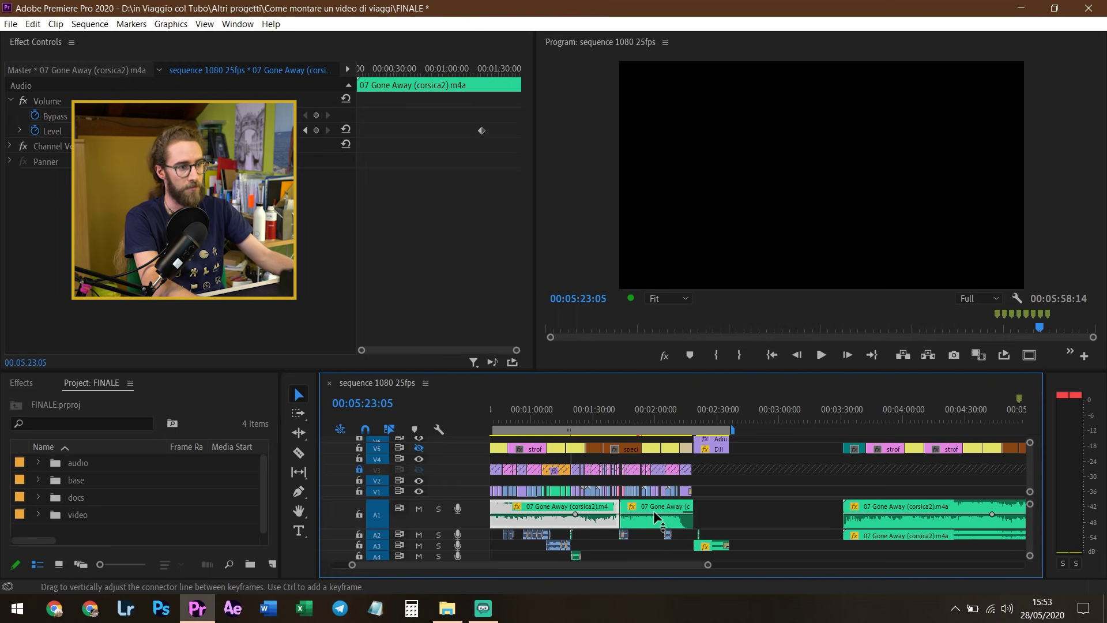
pyautogui.press('=')
pyautogui.press('=')
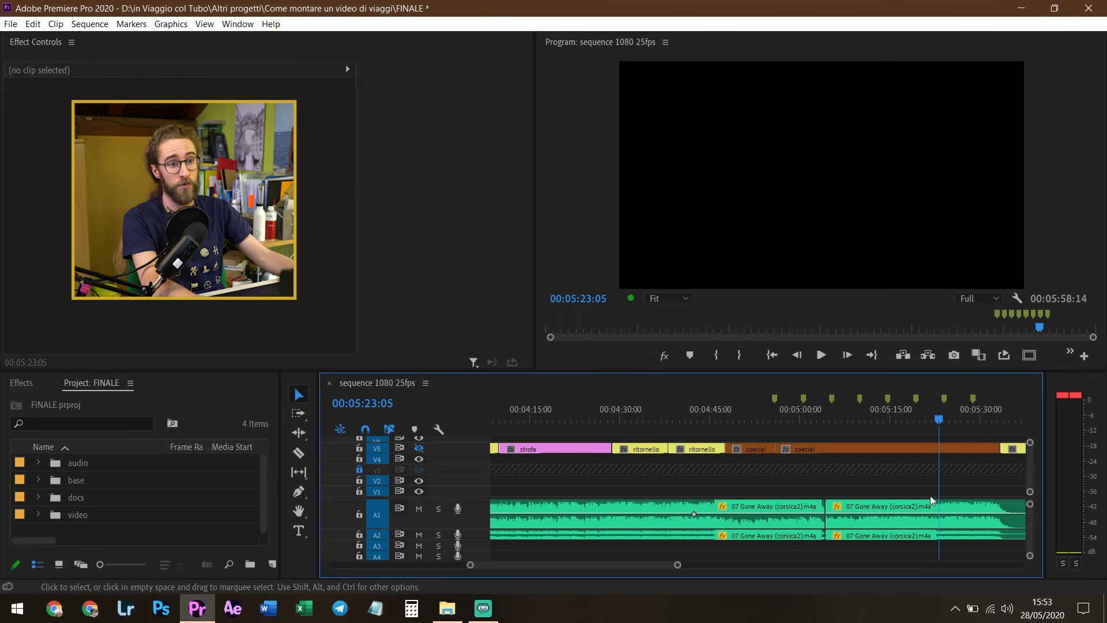
pyautogui.press('=')
pyautogui.press('=')
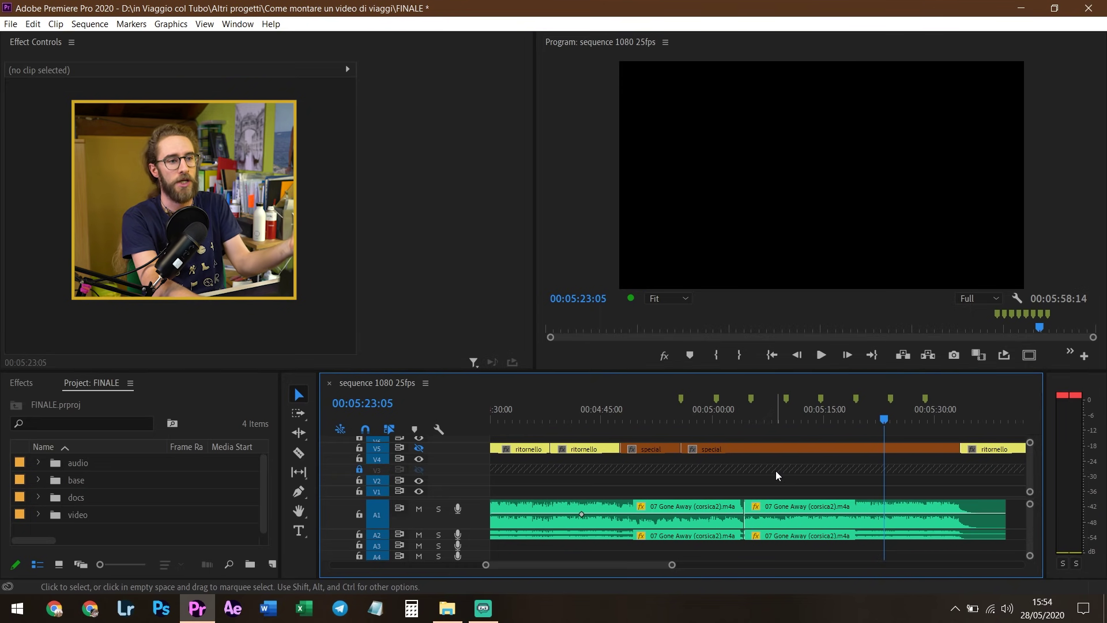
pyautogui.press('=')
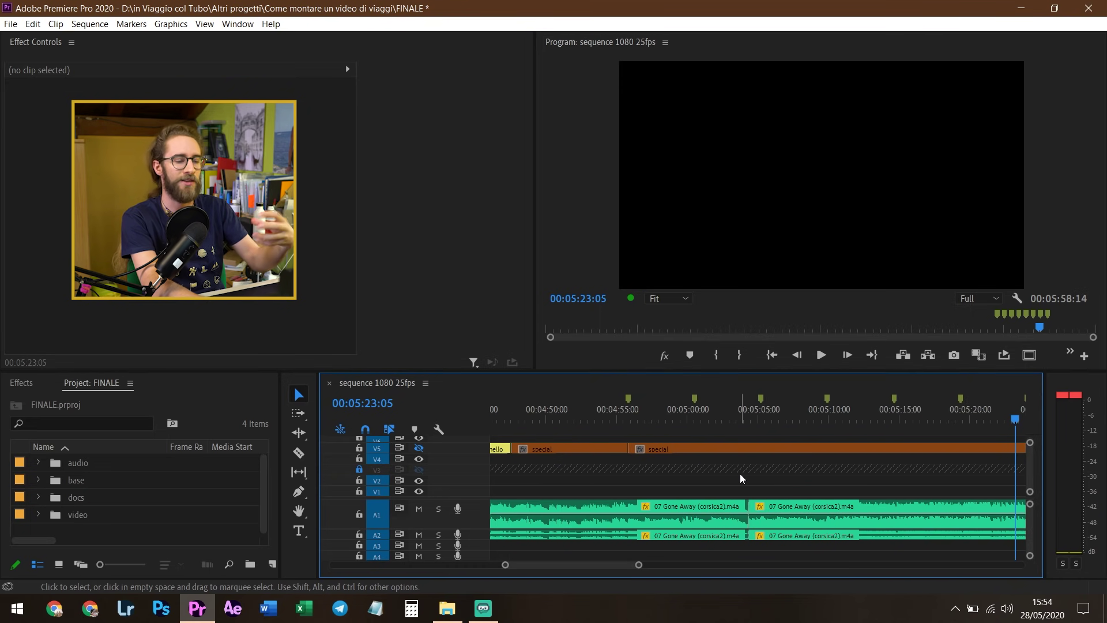
pyautogui.click(748, 420)
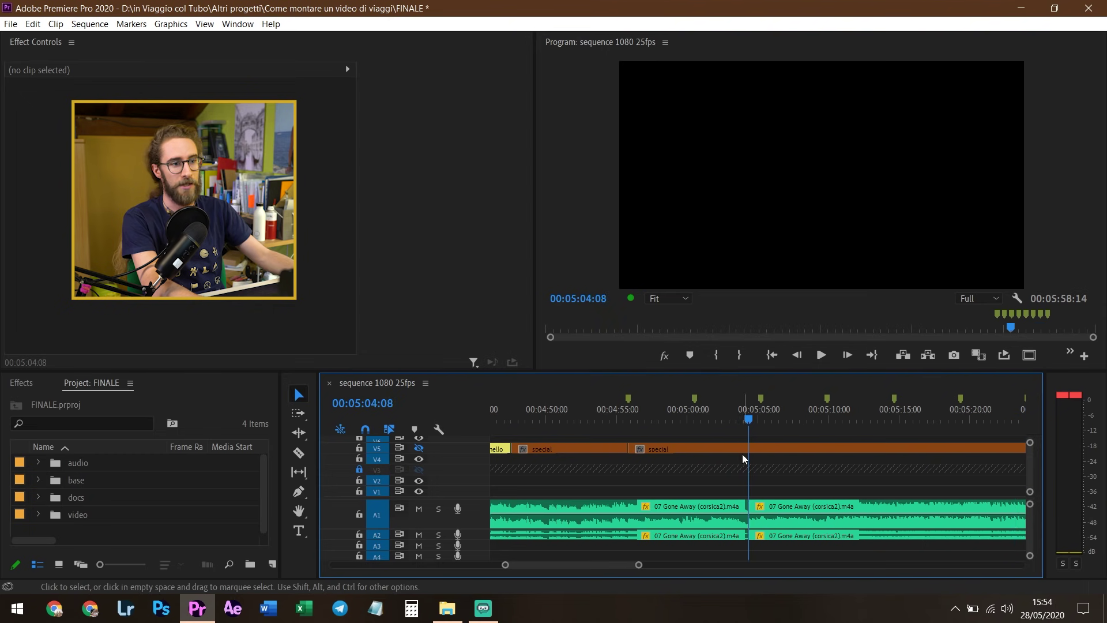
# Zoom out to the whole sequence and back in on its middle around 01:50.
pyautogui.press('-')
pyautogui.press('-')
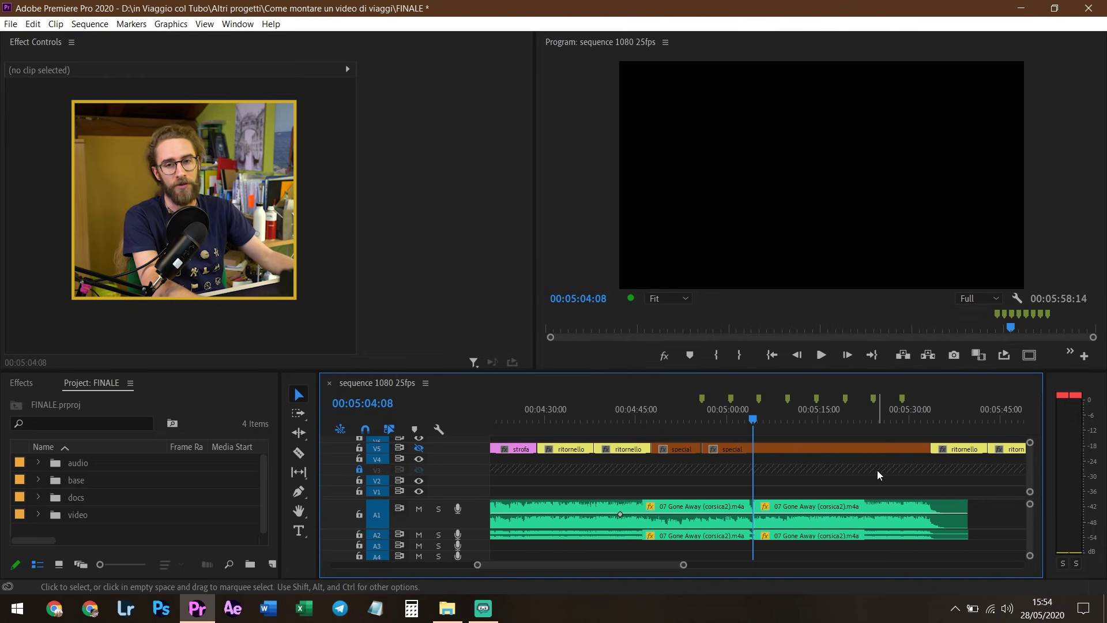
pyautogui.press('-')
pyautogui.press('-')
pyautogui.press('-')
pyautogui.press('-')
pyautogui.press('=')
pyautogui.click(651, 410)
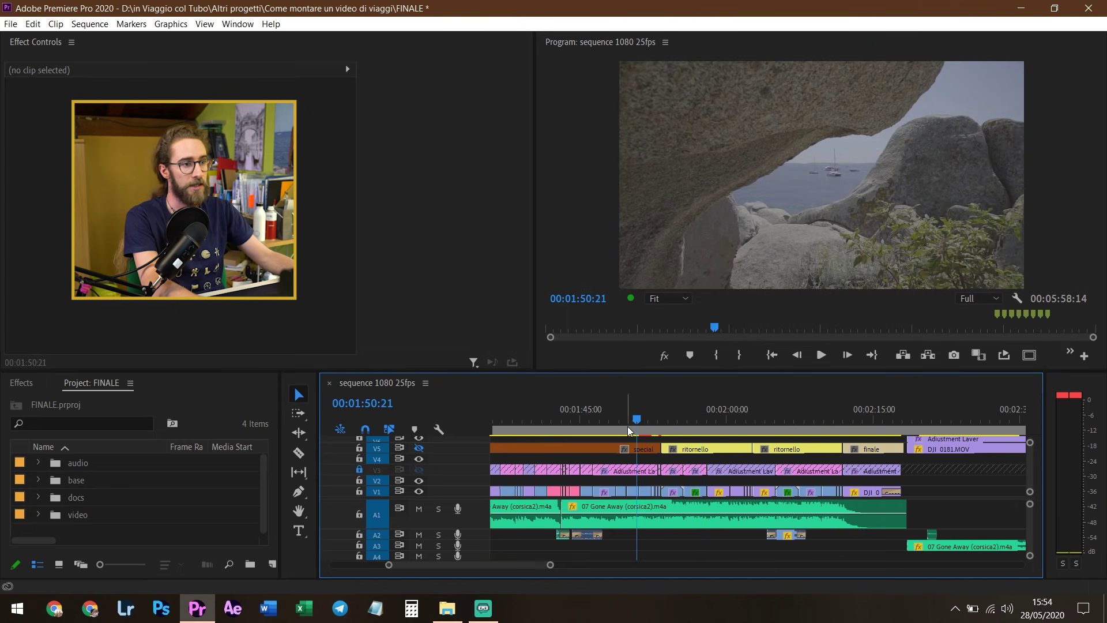
pyautogui.press('=')
pyautogui.scroll(5, 749, 441)
pyautogui.click(544, 411)
pyautogui.moveTo(544, 410)
pyautogui.mouseDown()
pyautogui.moveTo(533, 410)
pyautogui.moveTo(547, 422)
pyautogui.mouseUp()
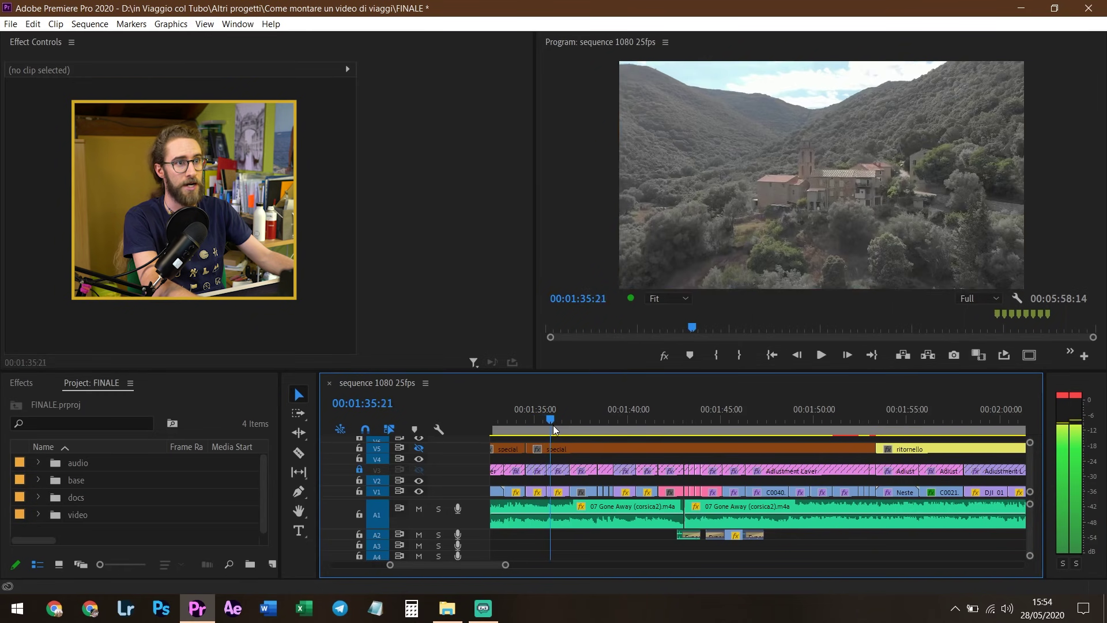
pyautogui.press('=')
pyautogui.press('space')
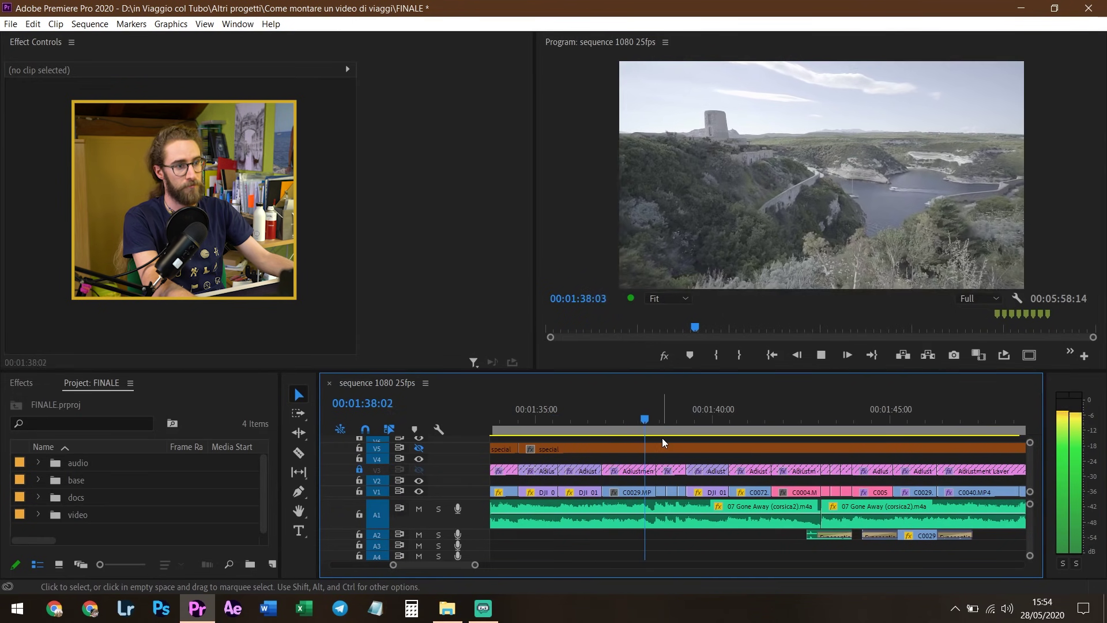
pyautogui.press('space')
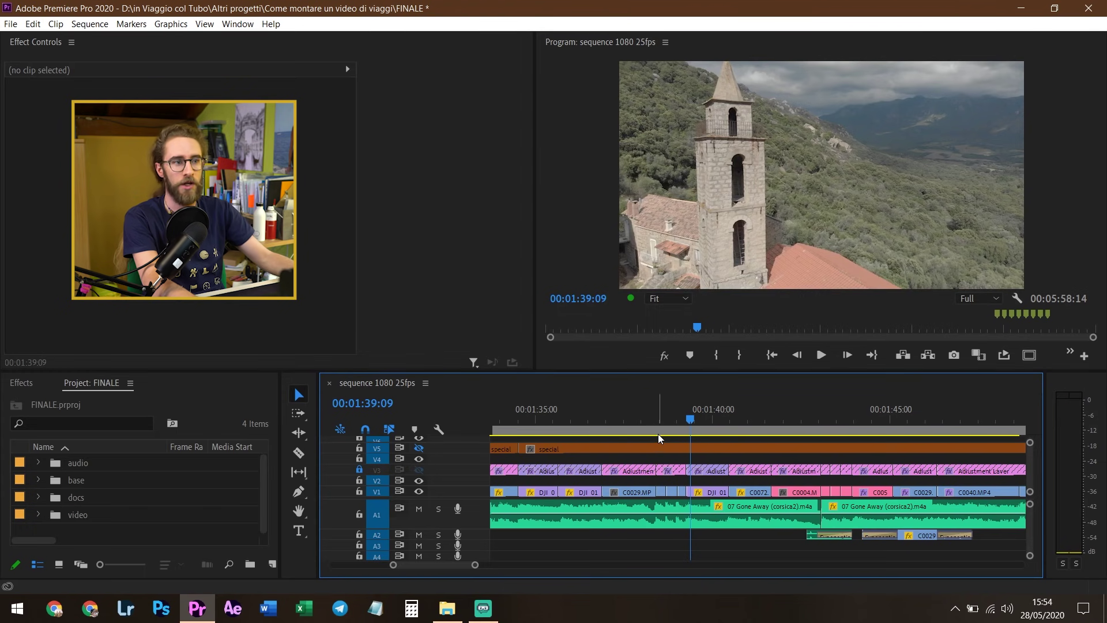
pyautogui.press('space')
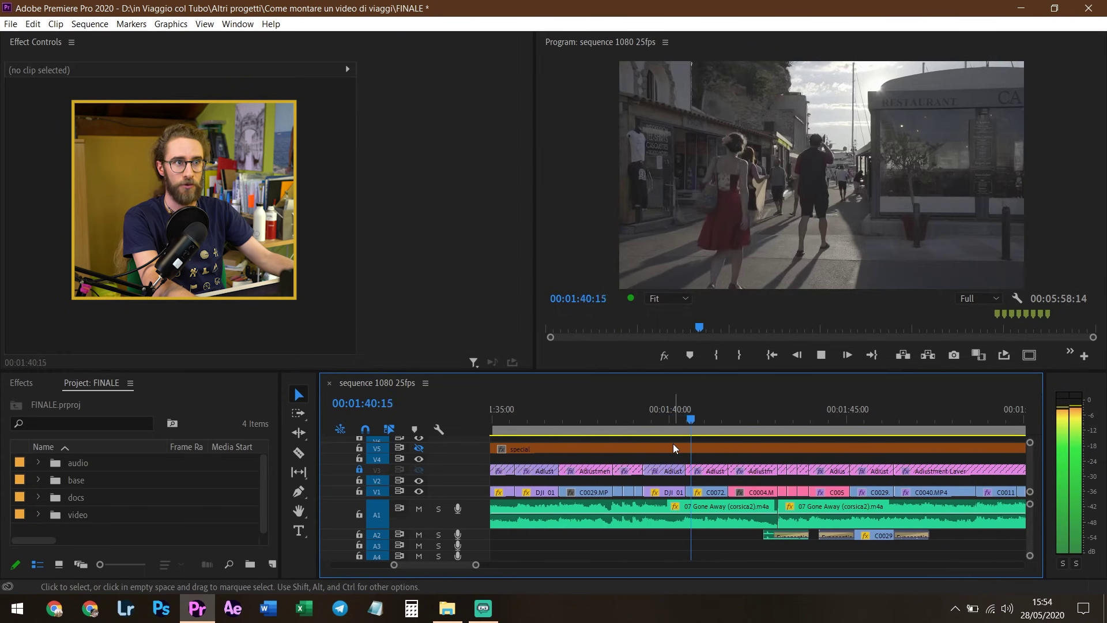
pyautogui.press('space')
pyautogui.moveTo(649, 421); pyautogui.dragTo(710, 447)
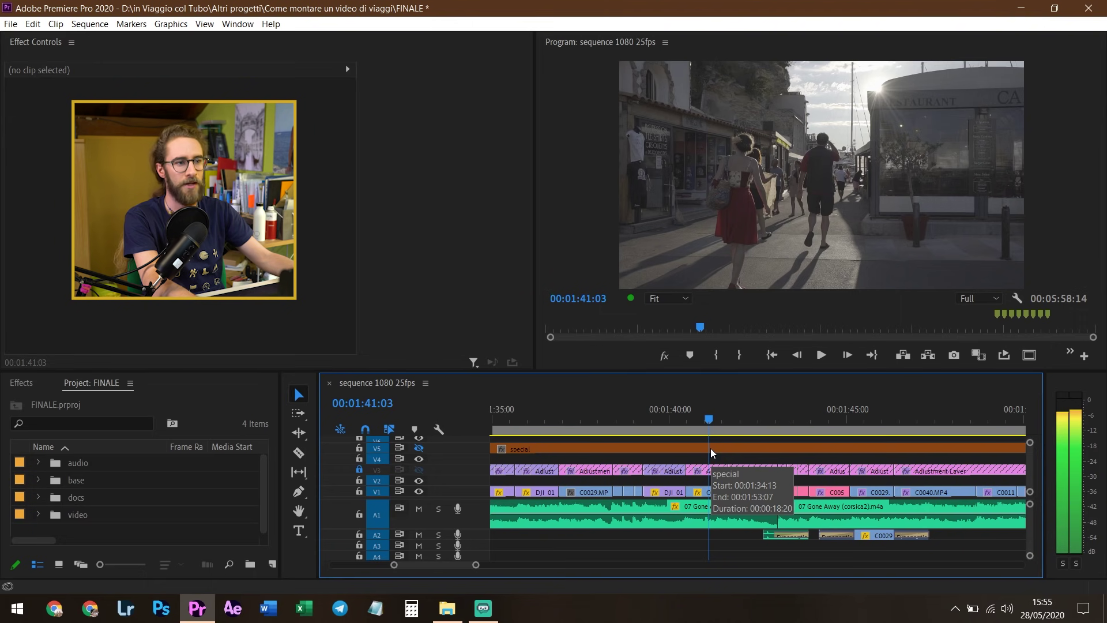
pyautogui.click(662, 423)
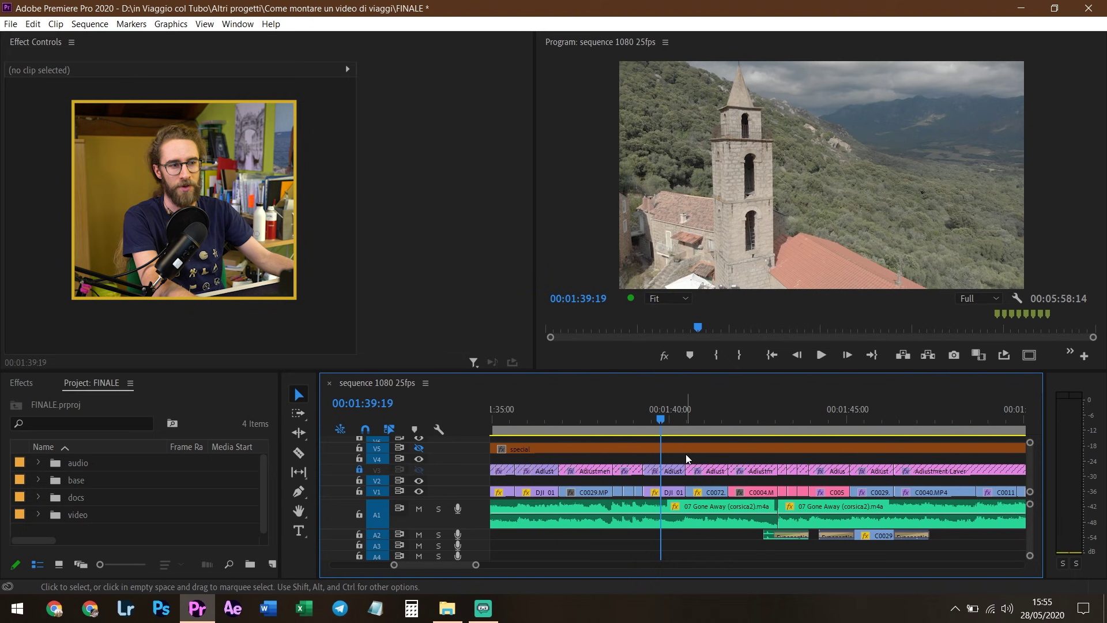
pyautogui.scroll(1, 686, 454)
pyautogui.click(651, 413)
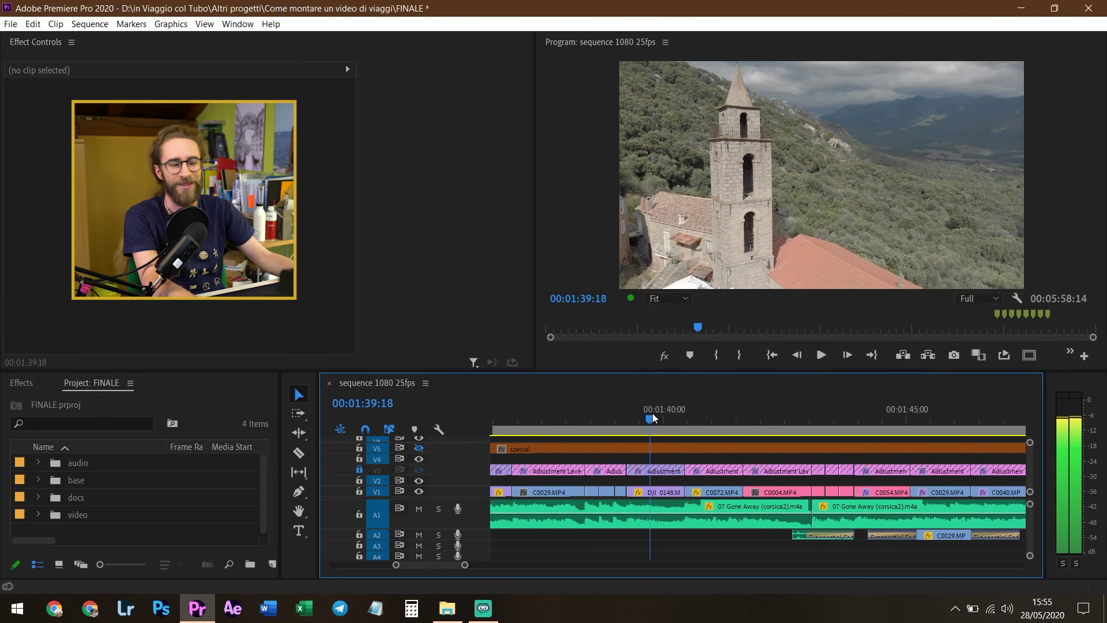
pyautogui.moveTo(652, 413); pyautogui.dragTo(624, 413)
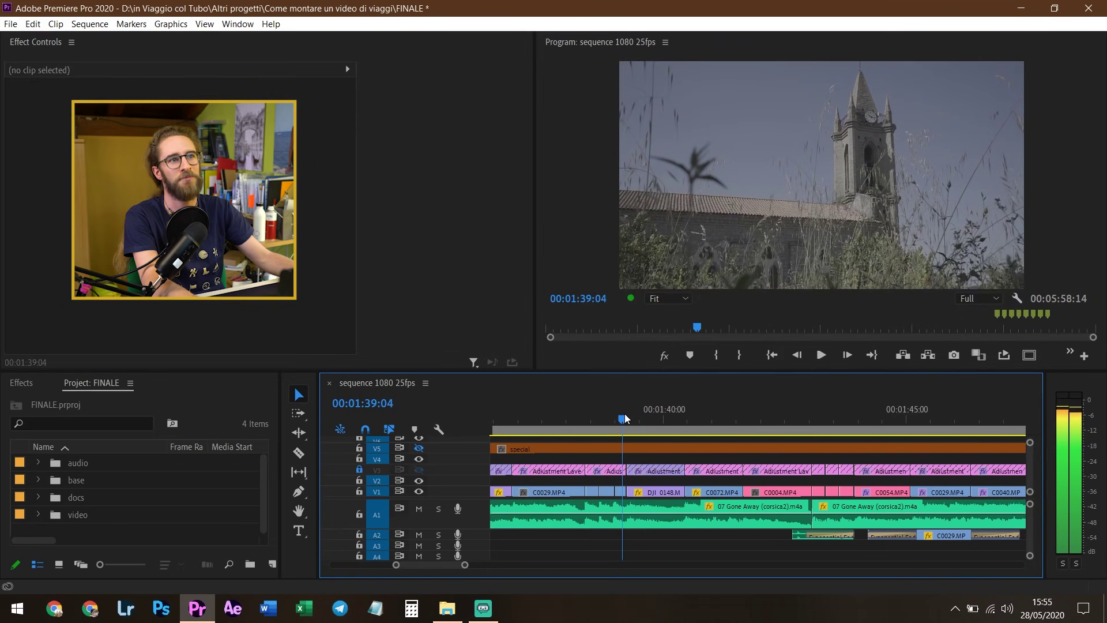
pyautogui.moveTo(625, 413); pyautogui.dragTo(713, 443)
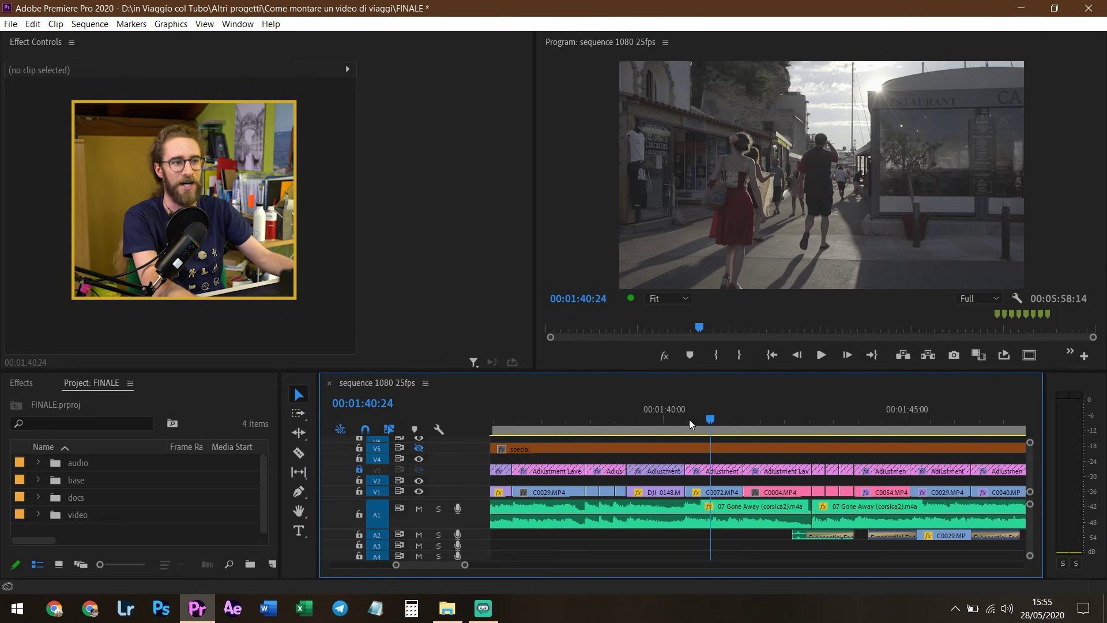
pyautogui.scroll(-2, 665, 449)
pyautogui.click(649, 419)
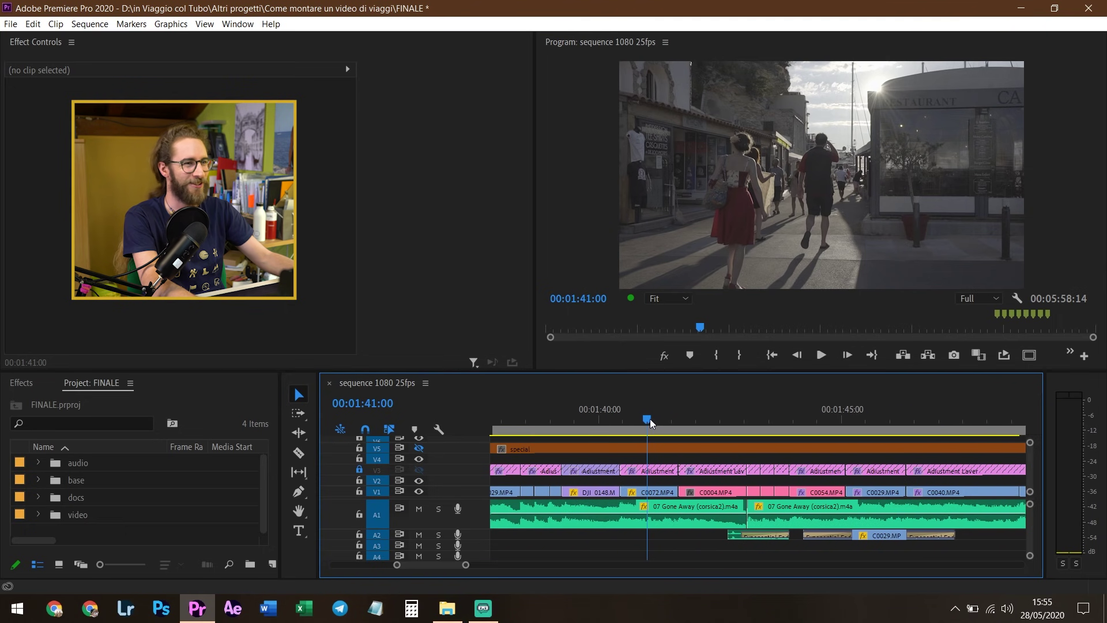
pyautogui.press('space')
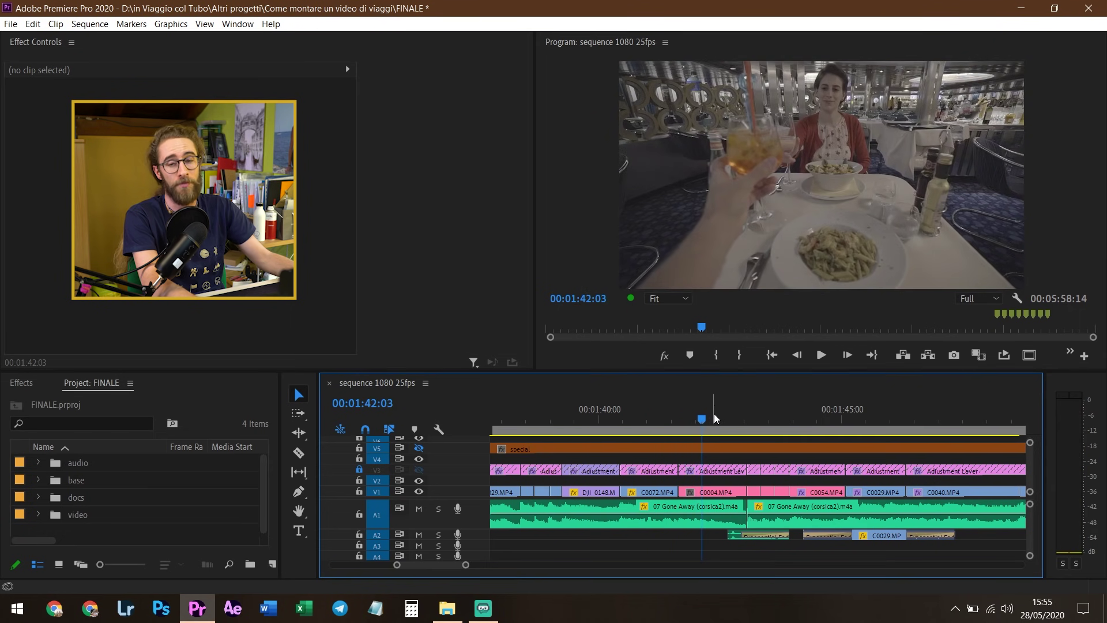
pyautogui.scroll(-1, 670, 421)
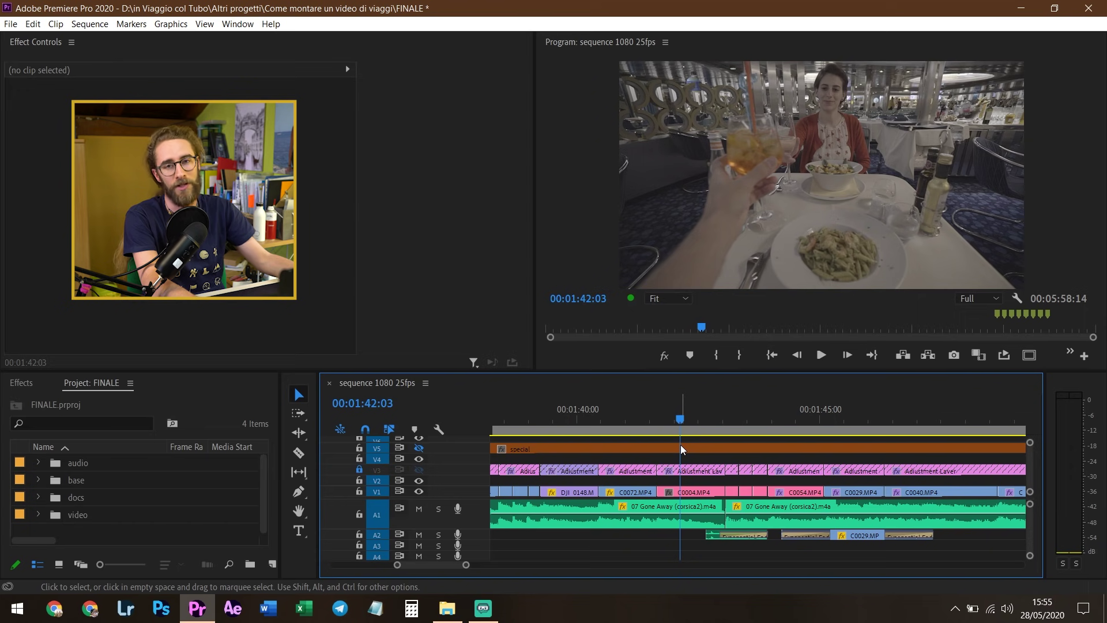
pyautogui.scroll(-1, 680, 445)
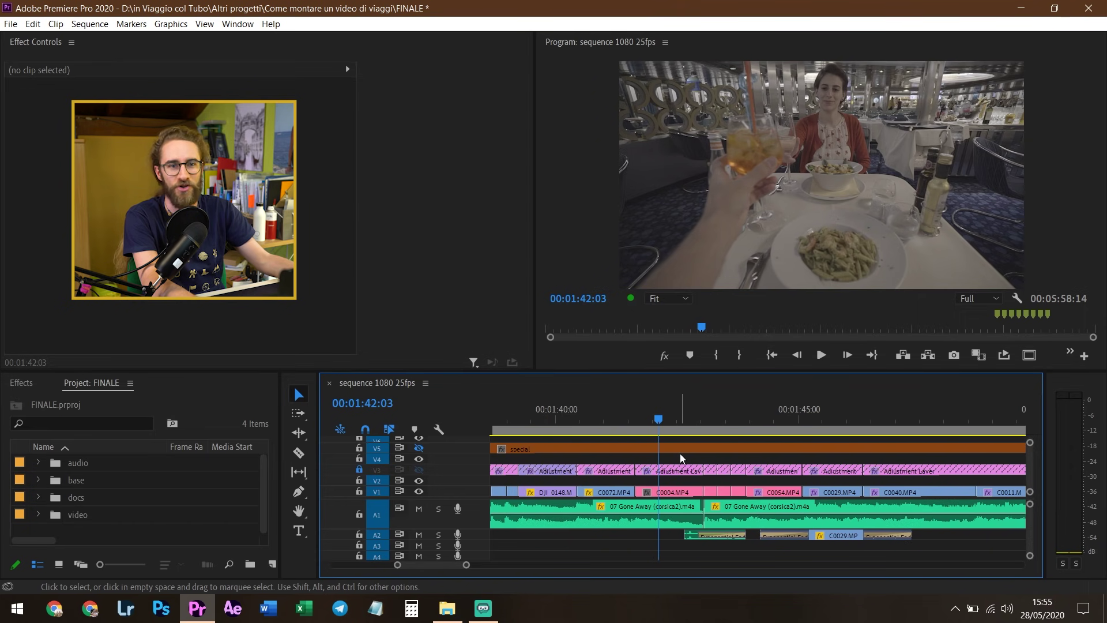
pyautogui.press('space')
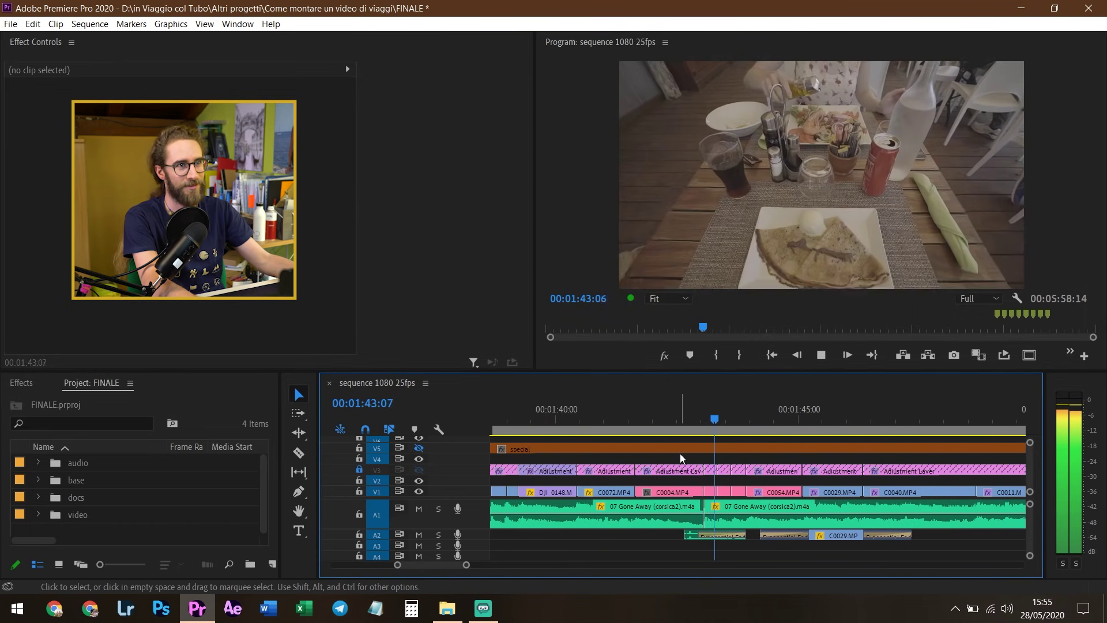
pyautogui.press('space')
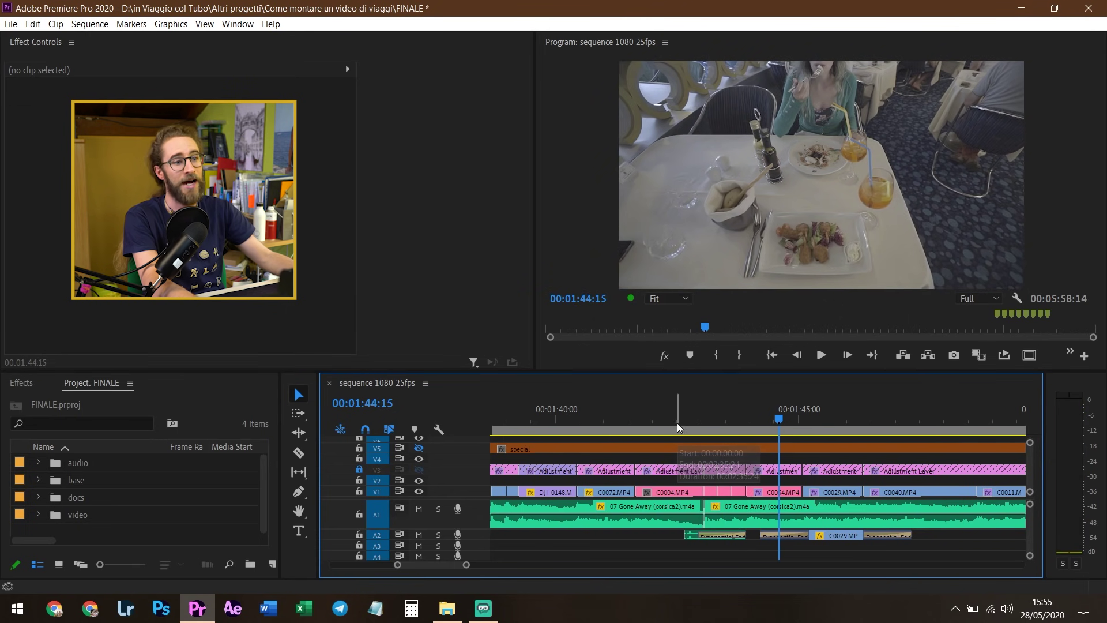
pyautogui.moveTo(677, 426); pyautogui.dragTo(694, 410)
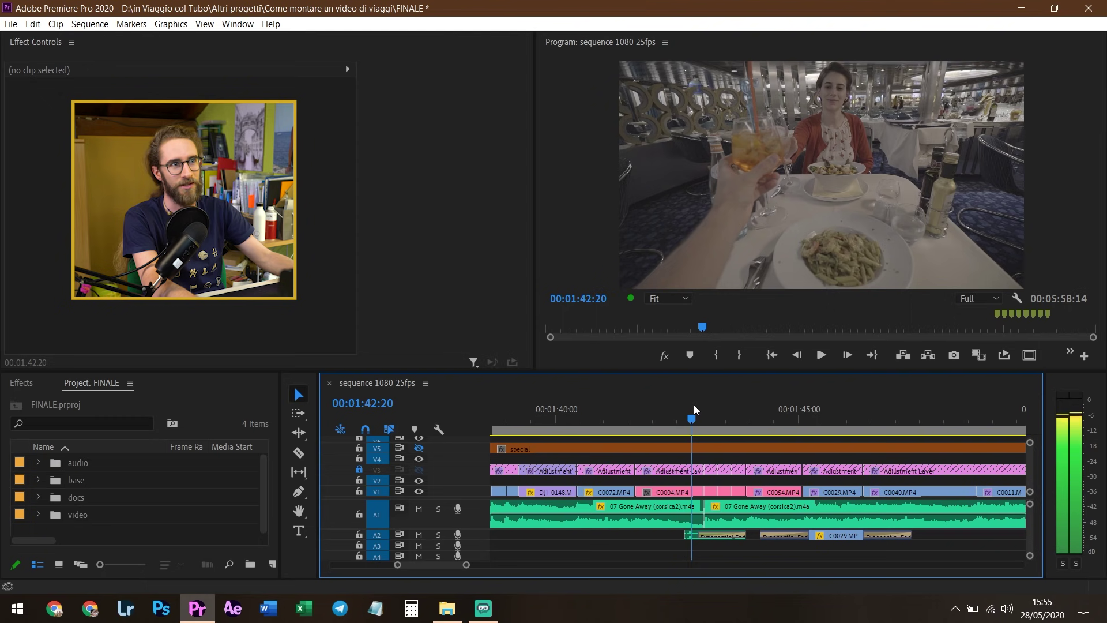
pyautogui.press('space')
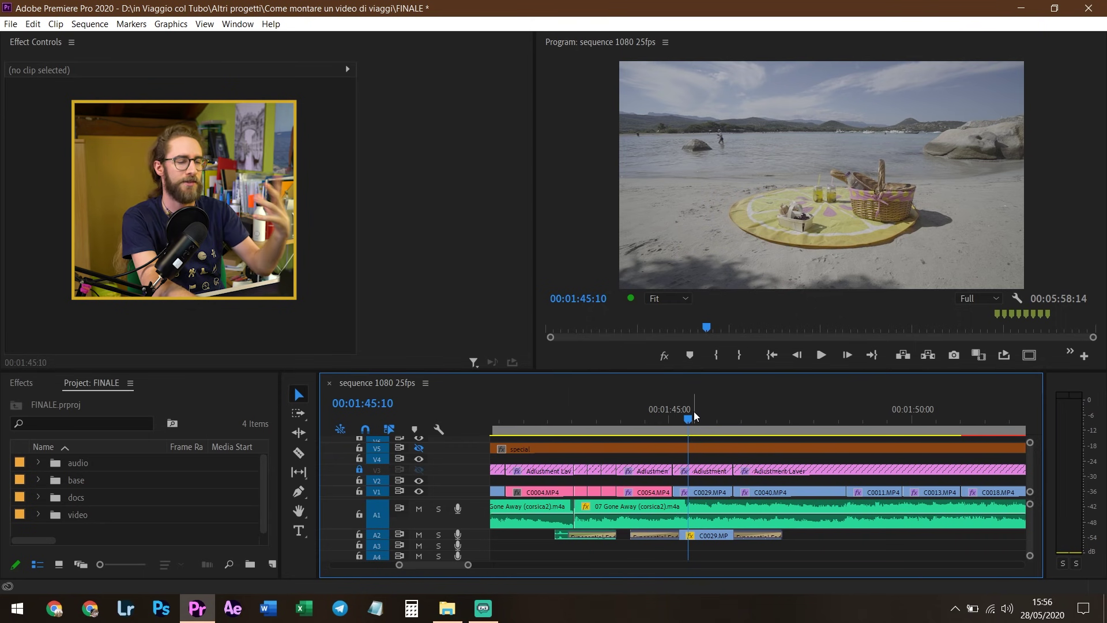
pyautogui.press('-')
pyautogui.click(631, 419)
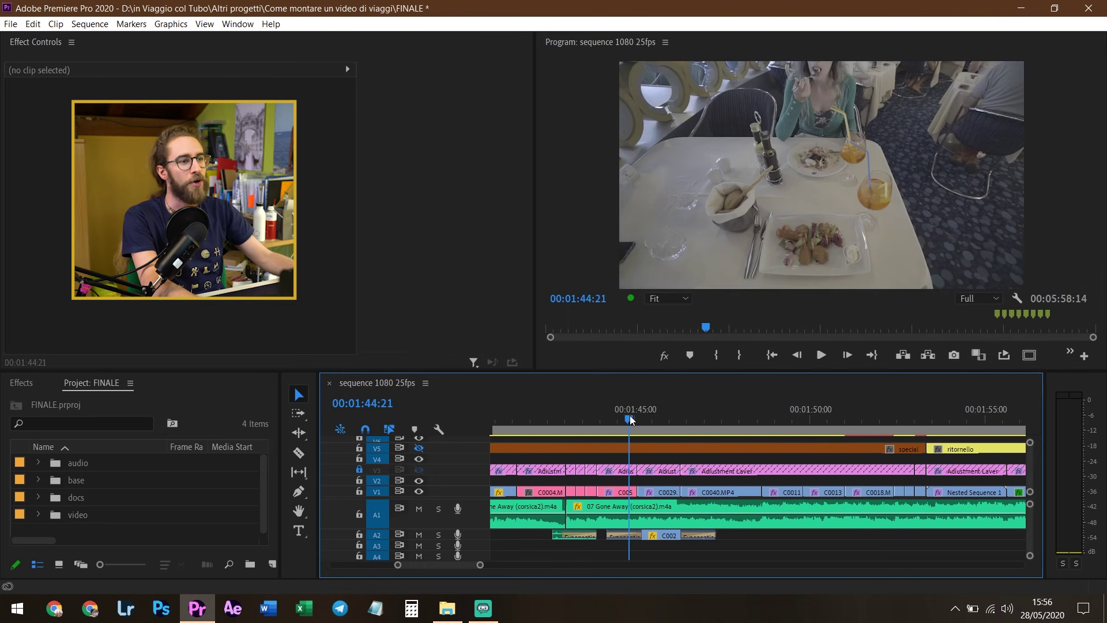
pyautogui.moveTo(630, 419); pyautogui.dragTo(633, 419)
pyautogui.moveTo(655, 434)
pyautogui.mouseDown()
pyautogui.moveTo(771, 467)
pyautogui.moveTo(827, 468)
pyautogui.mouseUp()
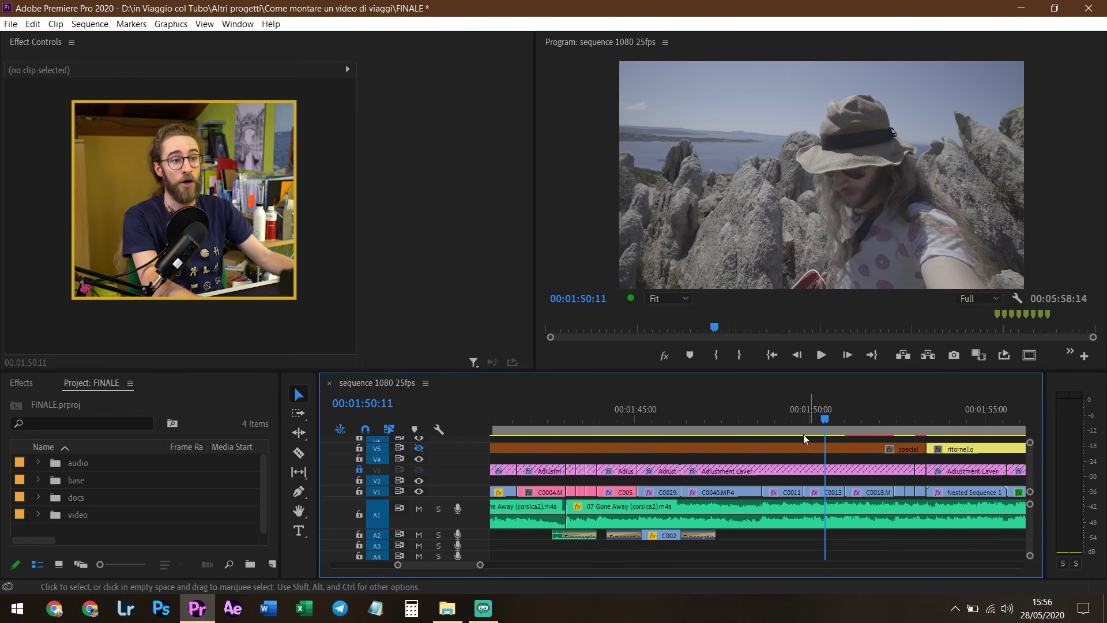
pyautogui.press('=')
pyautogui.press('=')
pyautogui.scroll(-2, 691, 451)
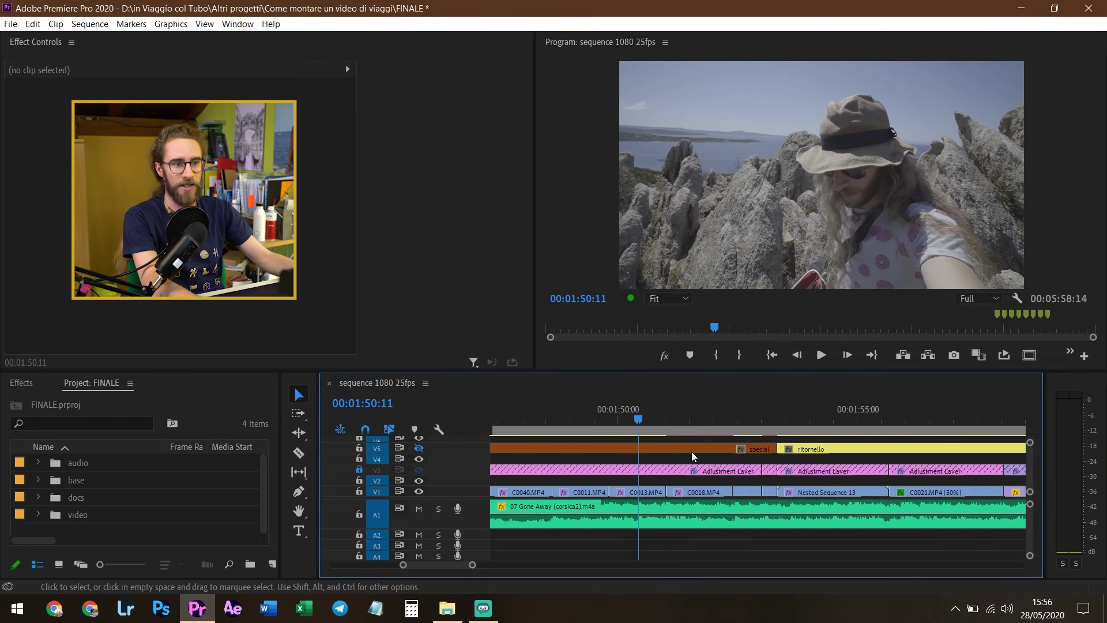
pyautogui.press('space')
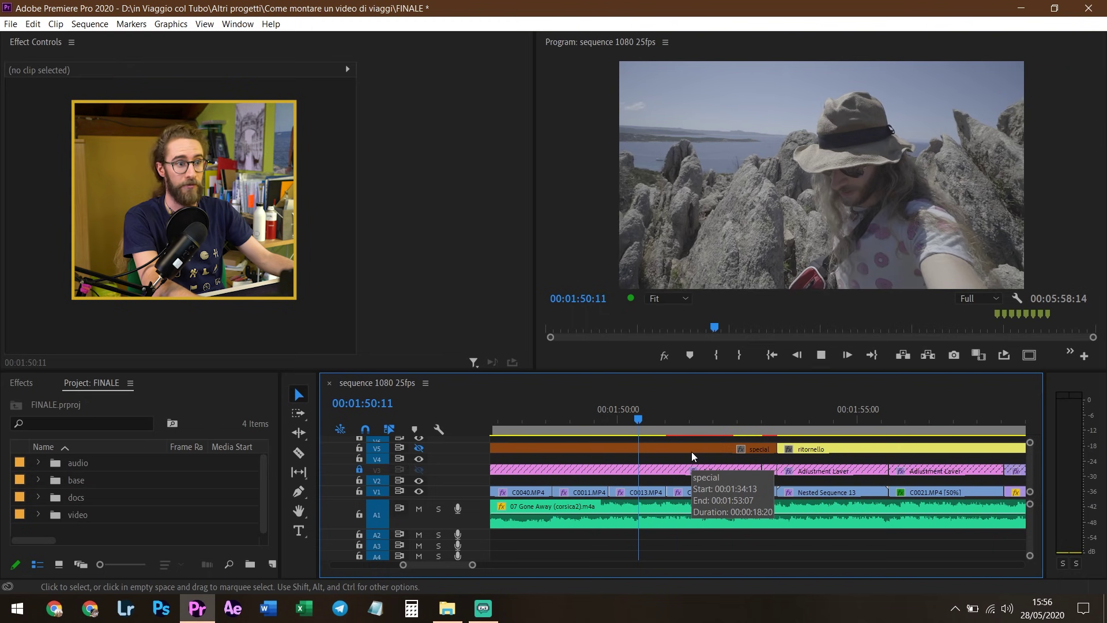
pyautogui.scroll(-1, 649, 456)
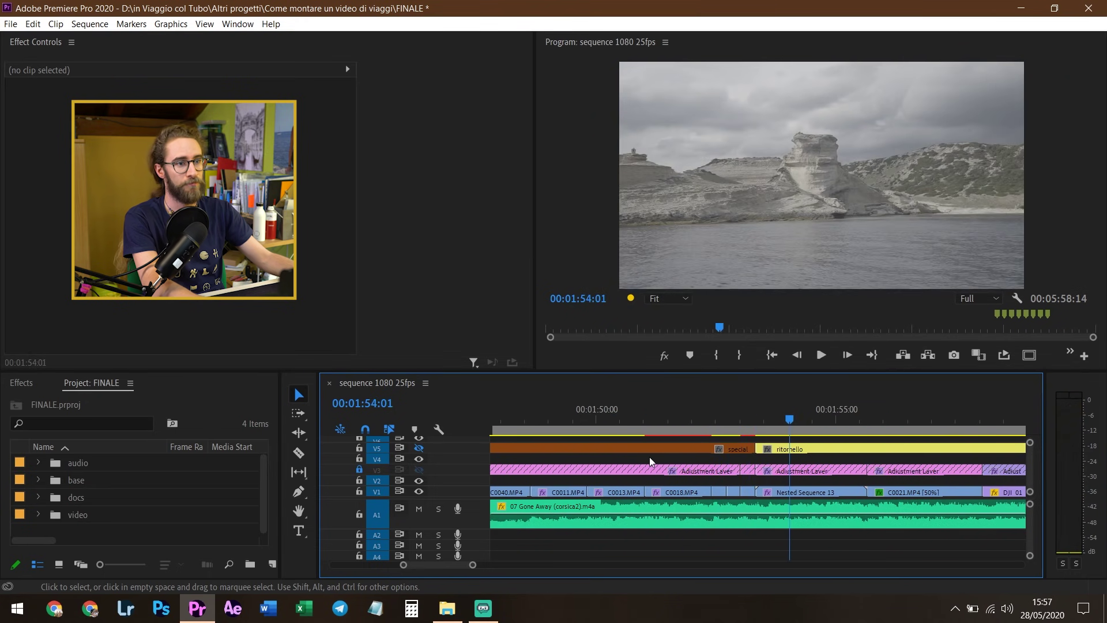
pyautogui.press('space')
pyautogui.scroll(-3, 791, 460)
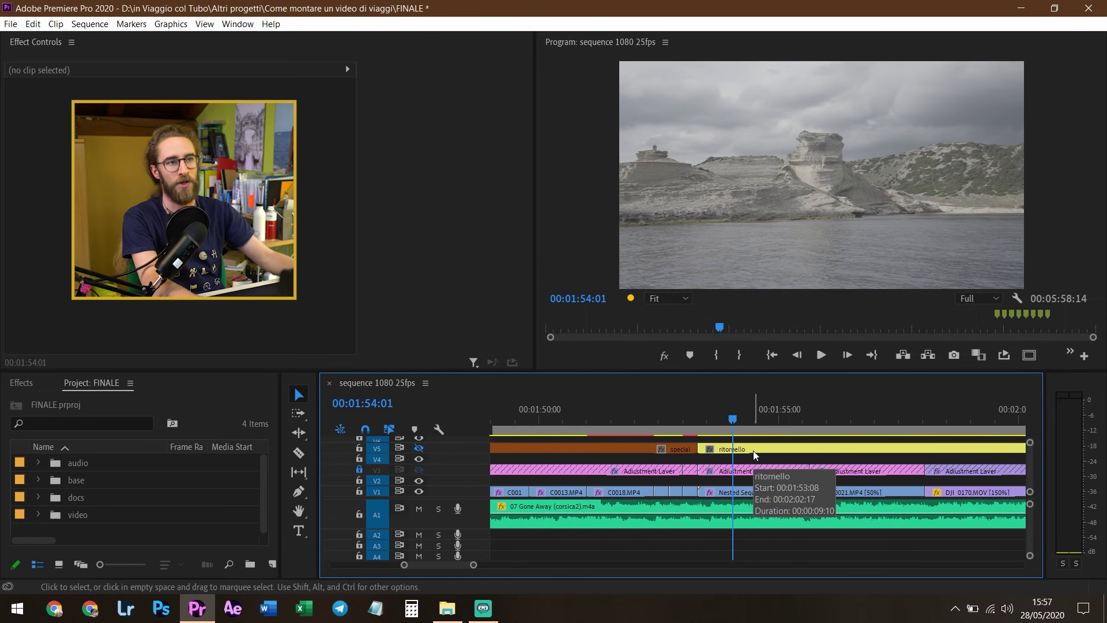
pyautogui.scroll(1, 704, 468)
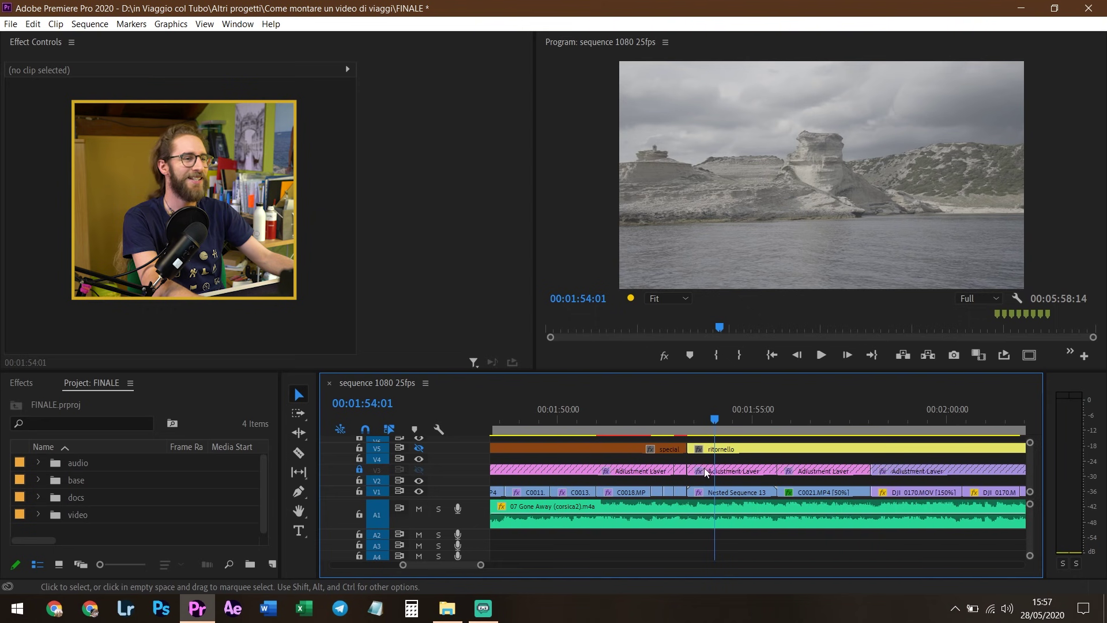
pyautogui.click(748, 417)
pyautogui.moveTo(748, 418); pyautogui.dragTo(831, 446)
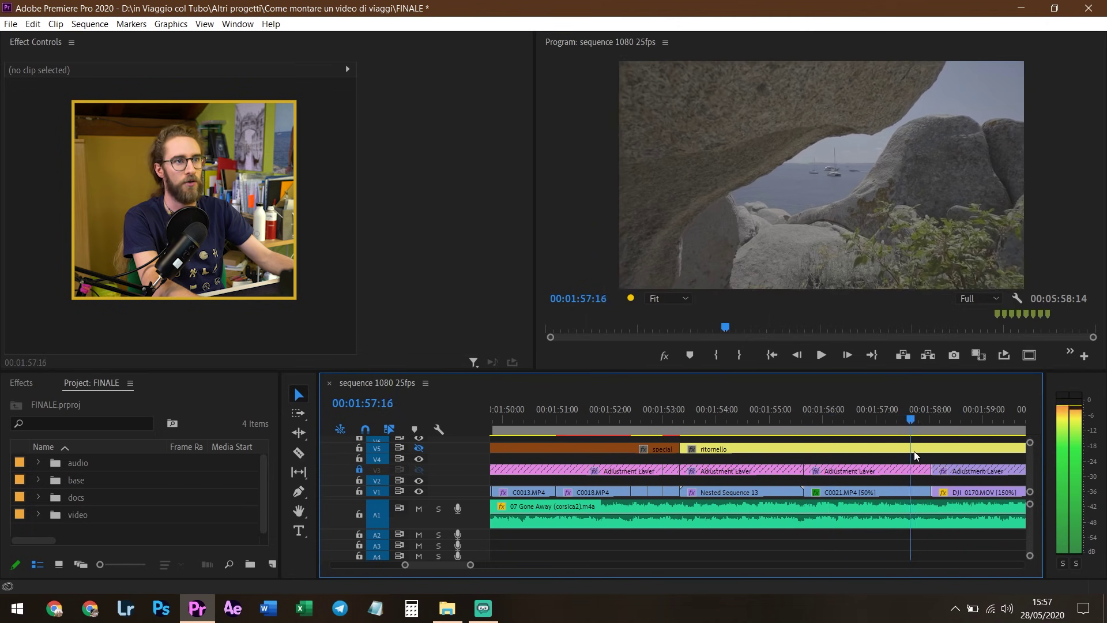
pyautogui.moveTo(829, 441); pyautogui.dragTo(949, 453)
pyautogui.press('-')
pyautogui.press('-')
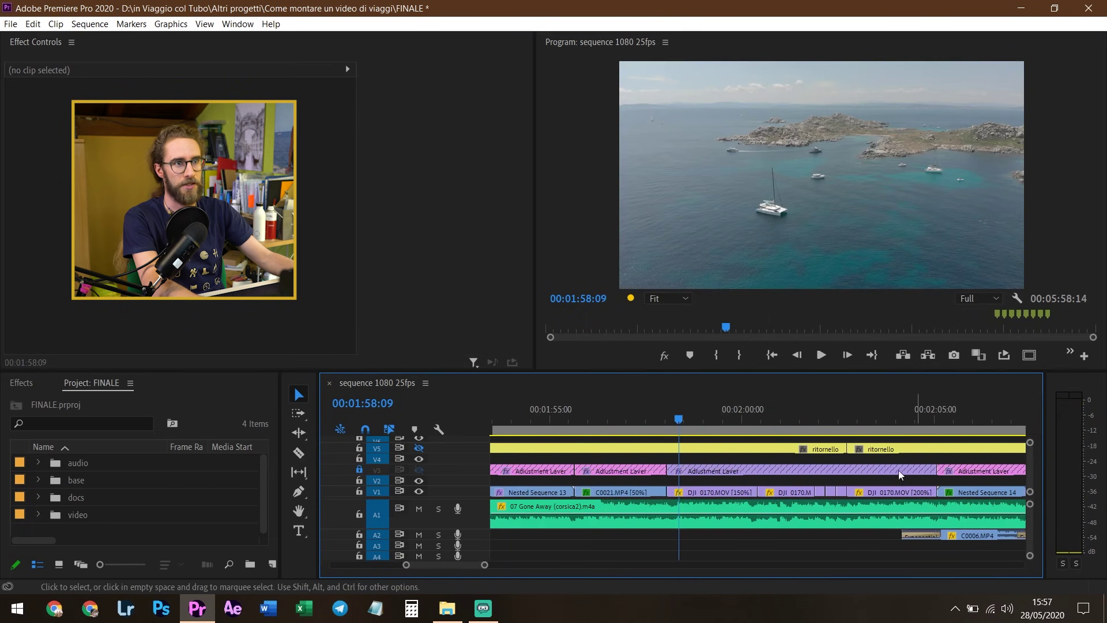
pyautogui.press('=')
pyautogui.press('=')
pyautogui.press('=')
pyautogui.click(674, 426)
pyautogui.press('-')
pyautogui.press('-')
pyautogui.press('-')
pyautogui.press('-')
pyautogui.press('-')
pyautogui.press('=')
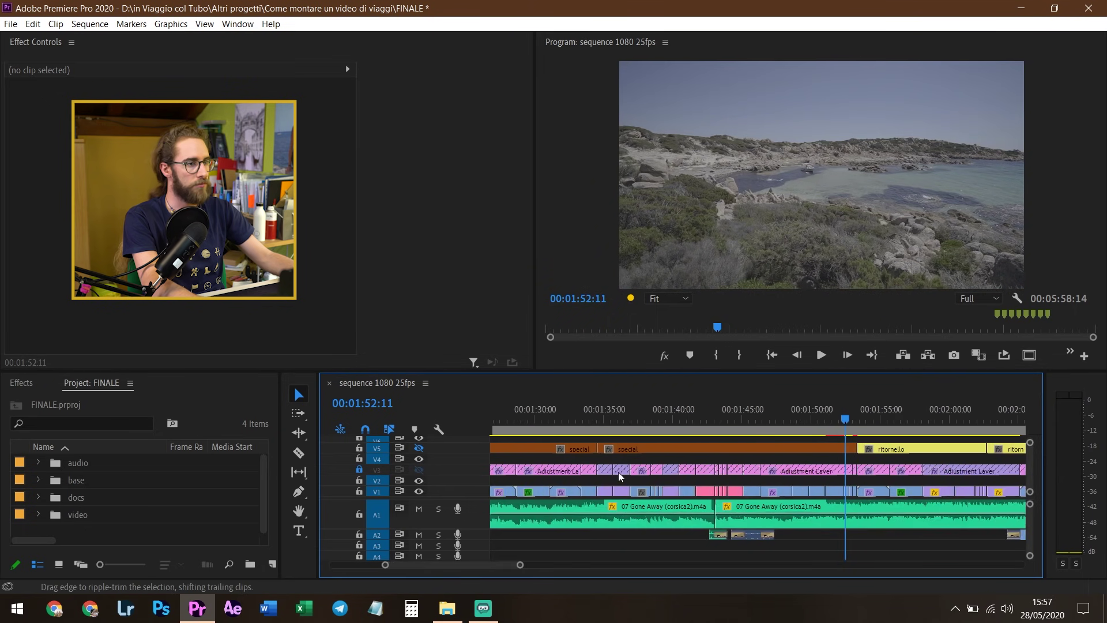
pyautogui.press('=')
pyautogui.press('=')
pyautogui.click(679, 420)
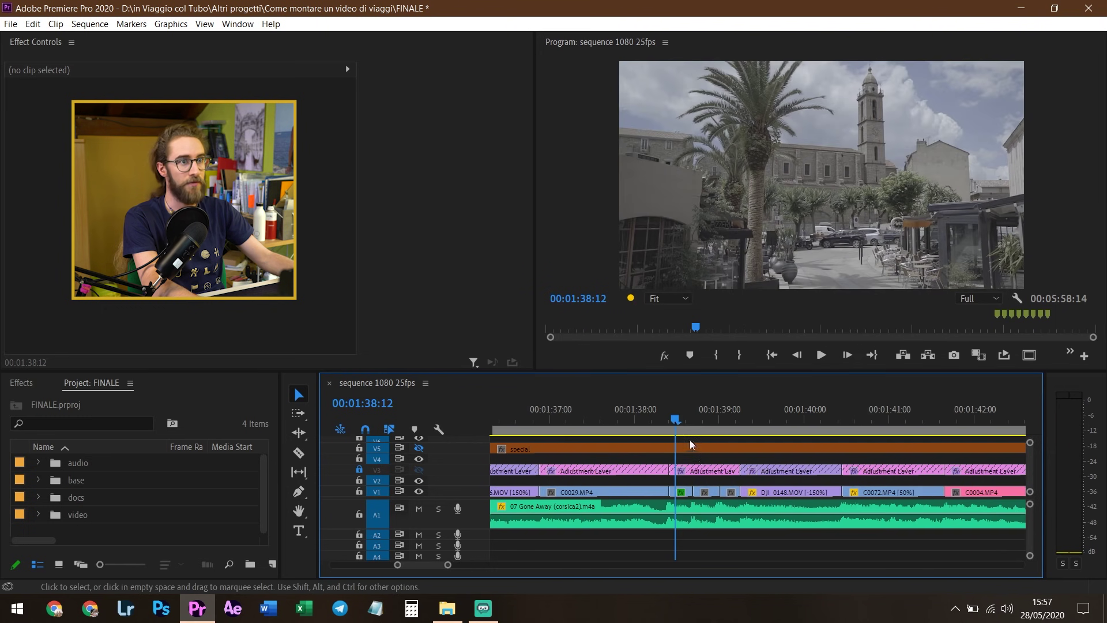
pyautogui.moveTo(680, 419); pyautogui.dragTo(733, 459)
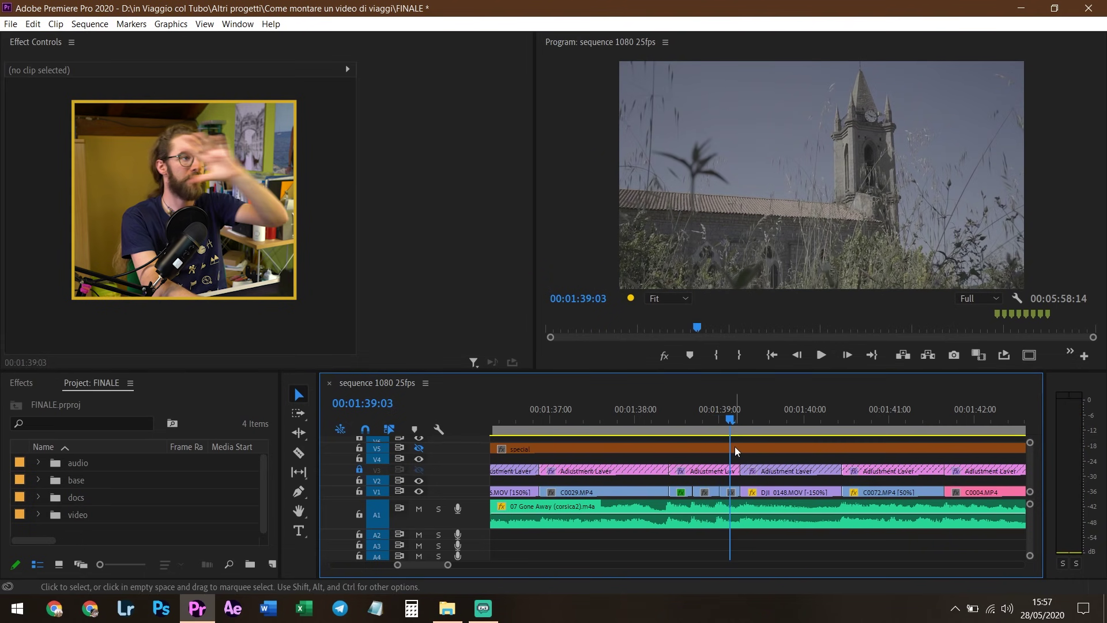
pyautogui.press('=')
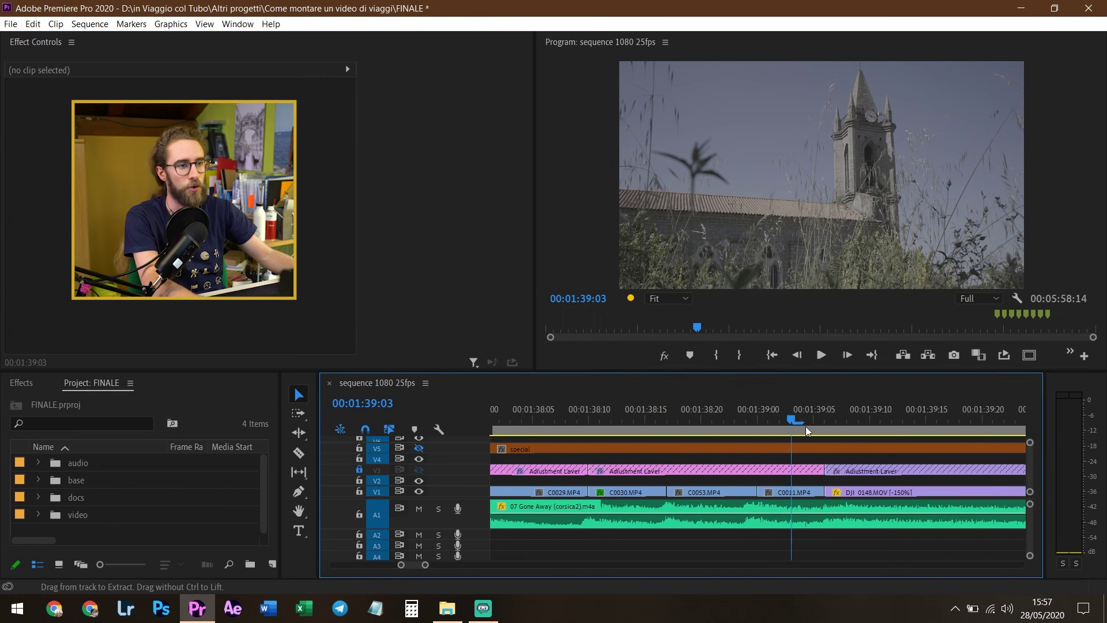
pyautogui.press('=')
pyautogui.click(735, 409)
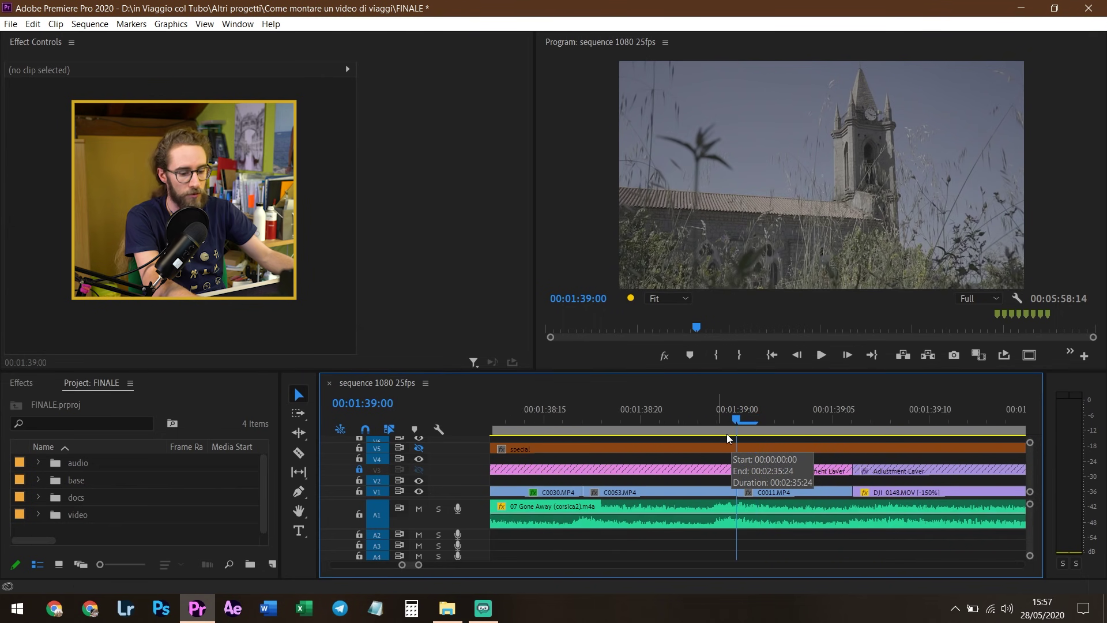
pyautogui.press('space')
pyautogui.press('space')
pyautogui.press('-')
pyautogui.press('-')
pyautogui.press('-')
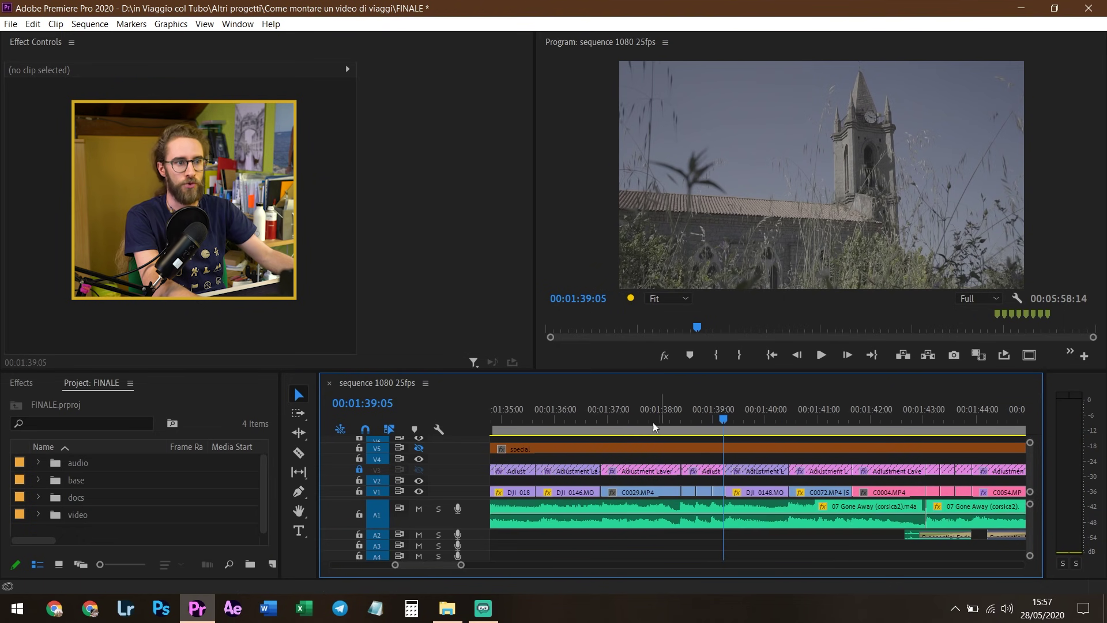
pyautogui.click(612, 411)
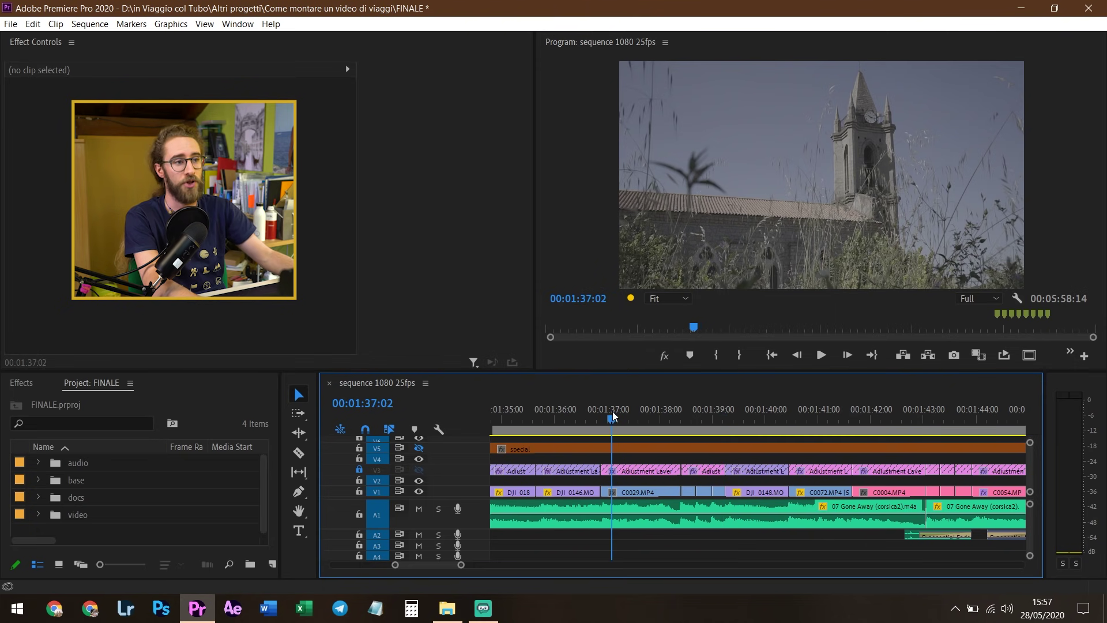
pyautogui.press('space')
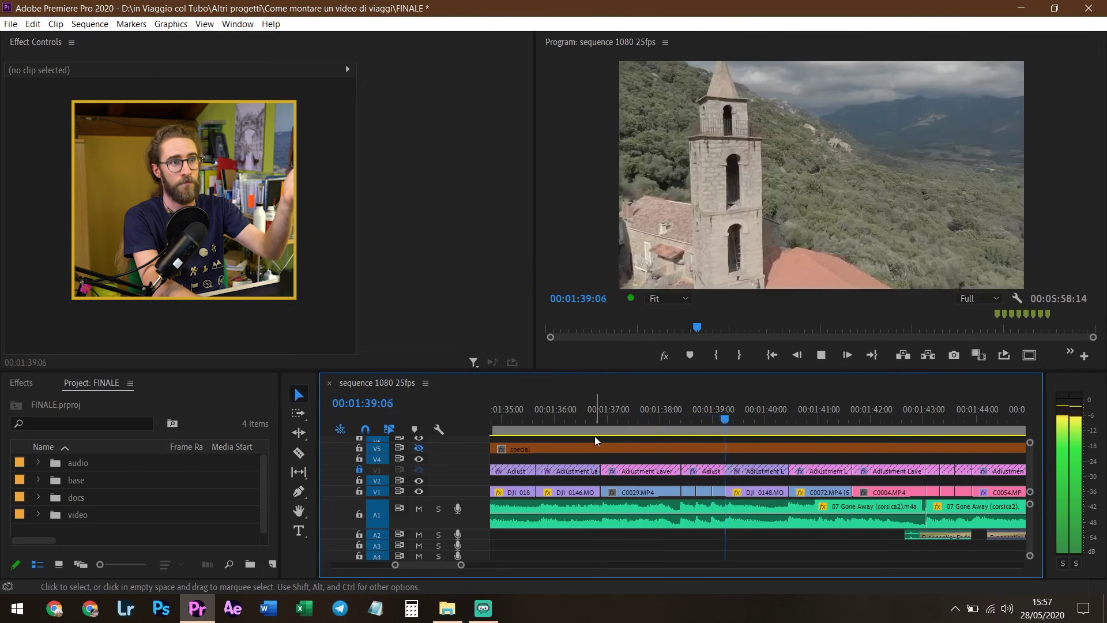
pyautogui.press('space')
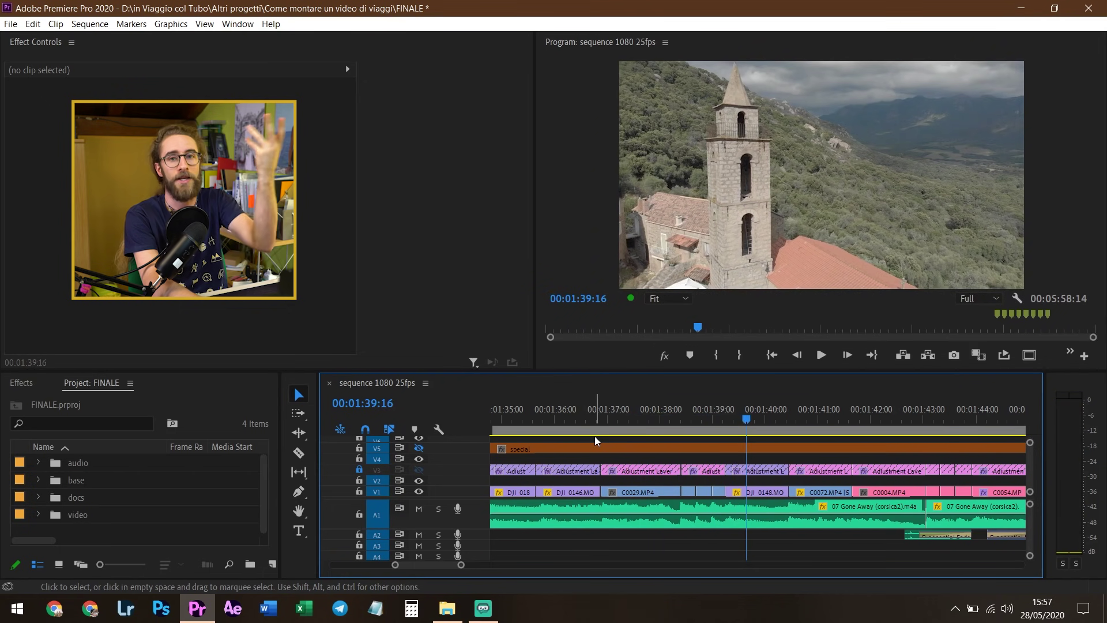
pyautogui.click(683, 419)
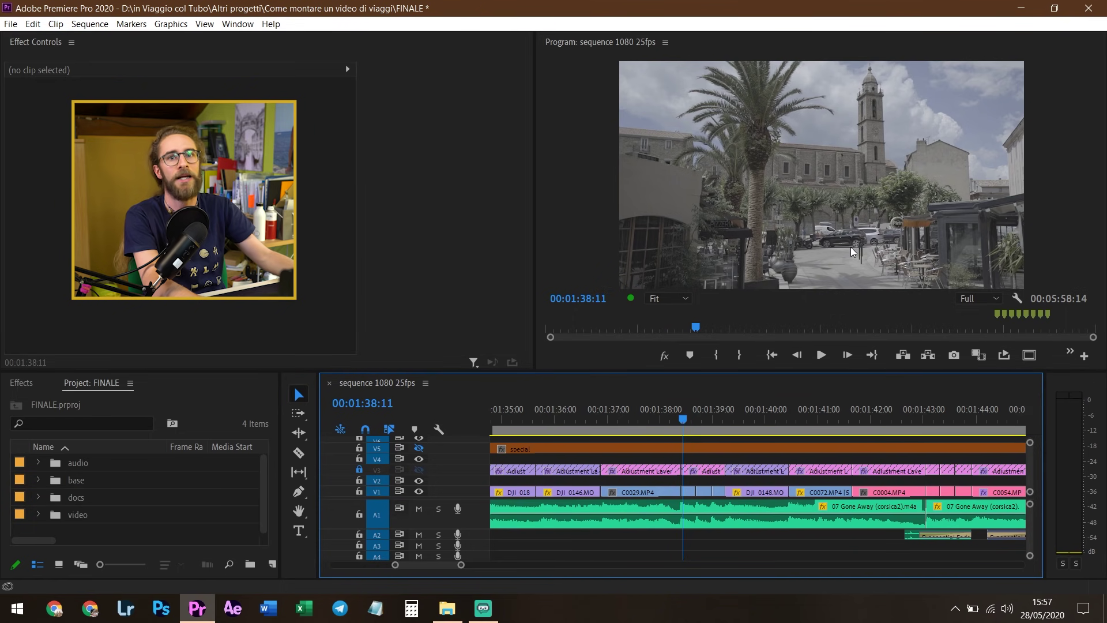
pyautogui.moveTo(627, 426); pyautogui.dragTo(776, 459)
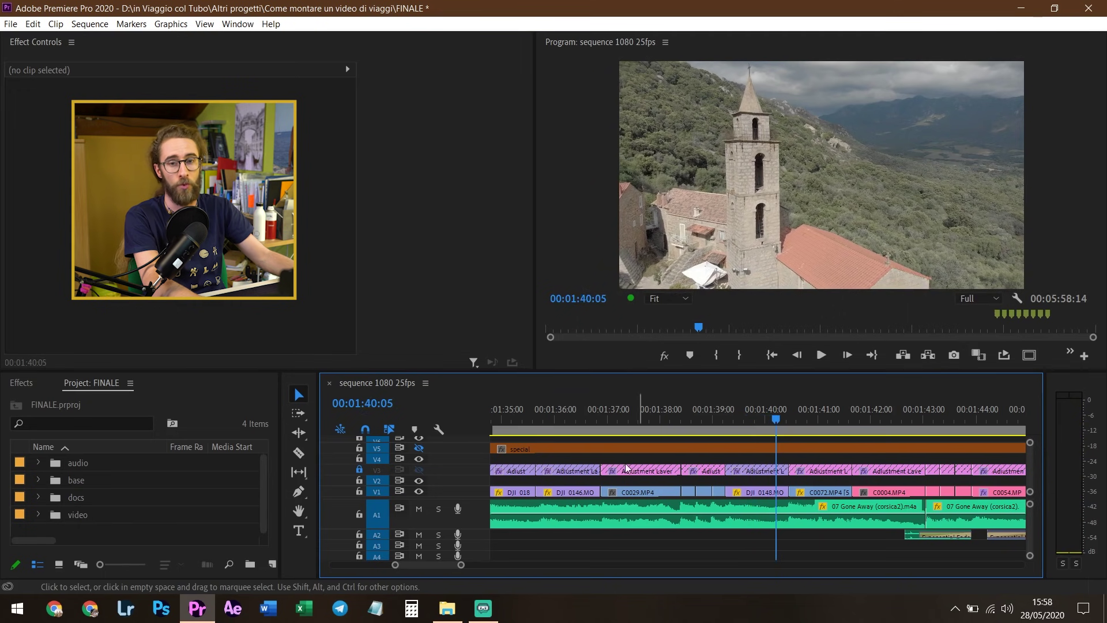
pyautogui.press('-')
pyautogui.press('-')
pyautogui.press('-')
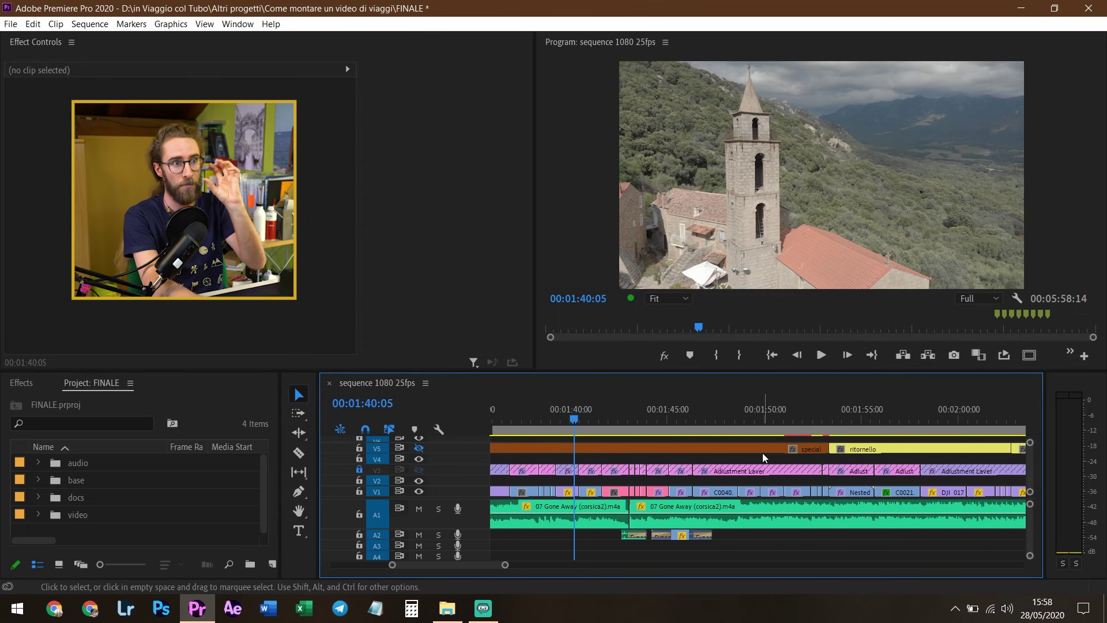
pyautogui.scroll(-5, 749, 452)
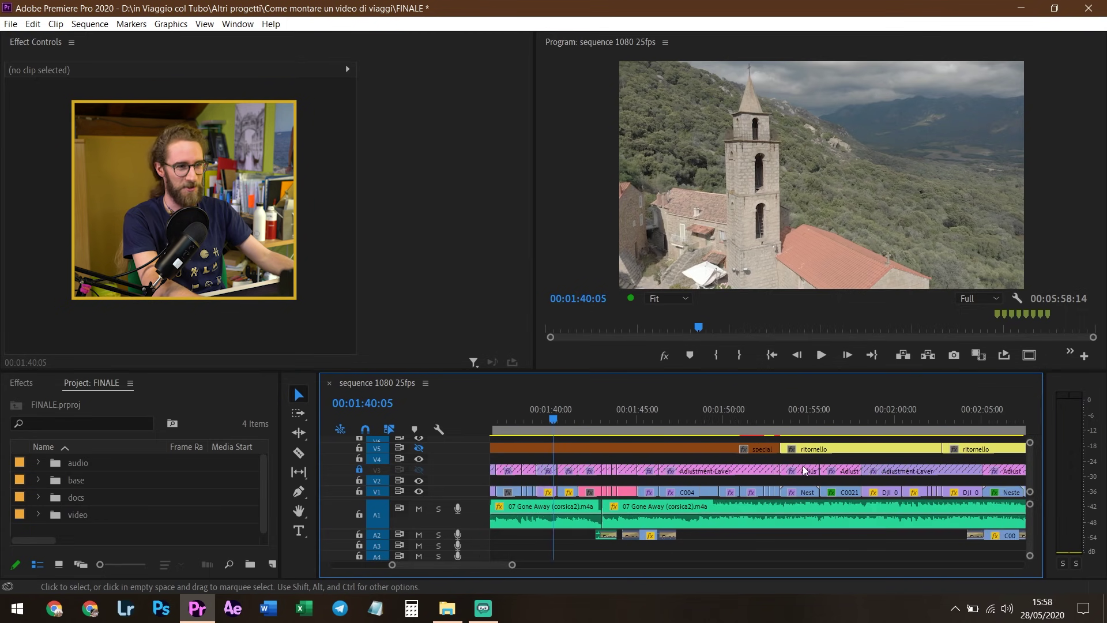
pyautogui.click(776, 417)
pyautogui.scroll(2, 876, 470)
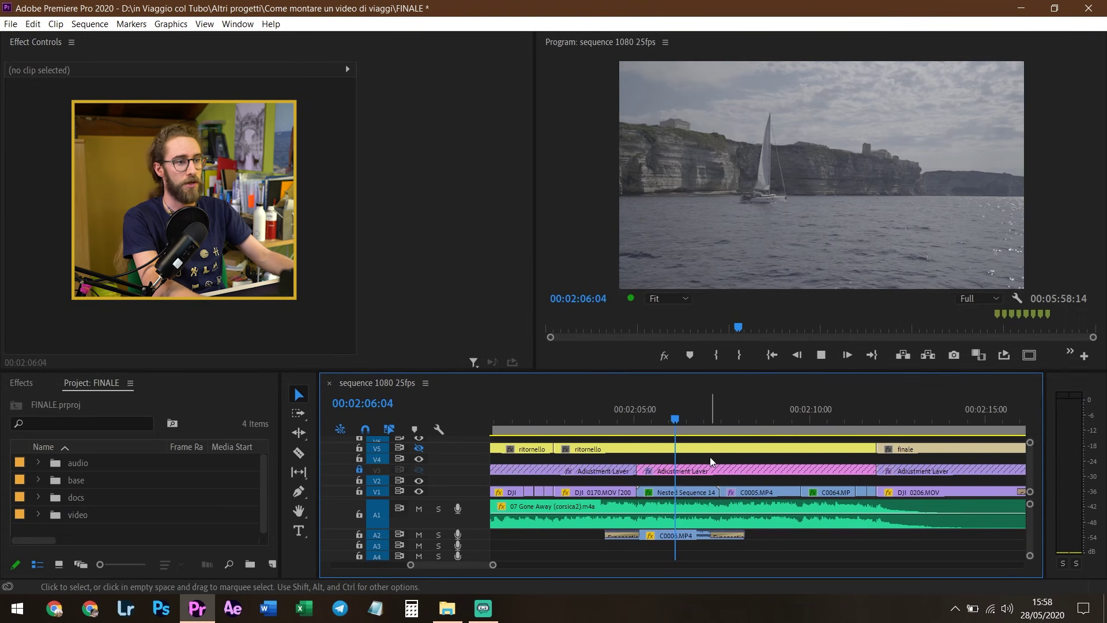
pyautogui.press('space')
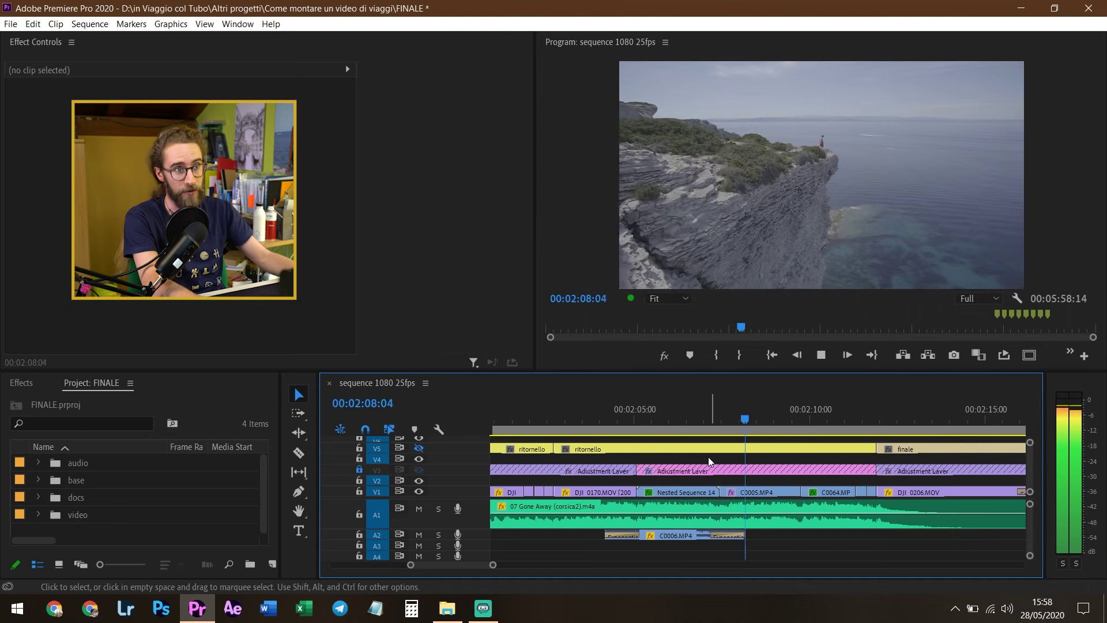
pyautogui.scroll(-1, 697, 456)
pyautogui.scroll(2, 831, 473)
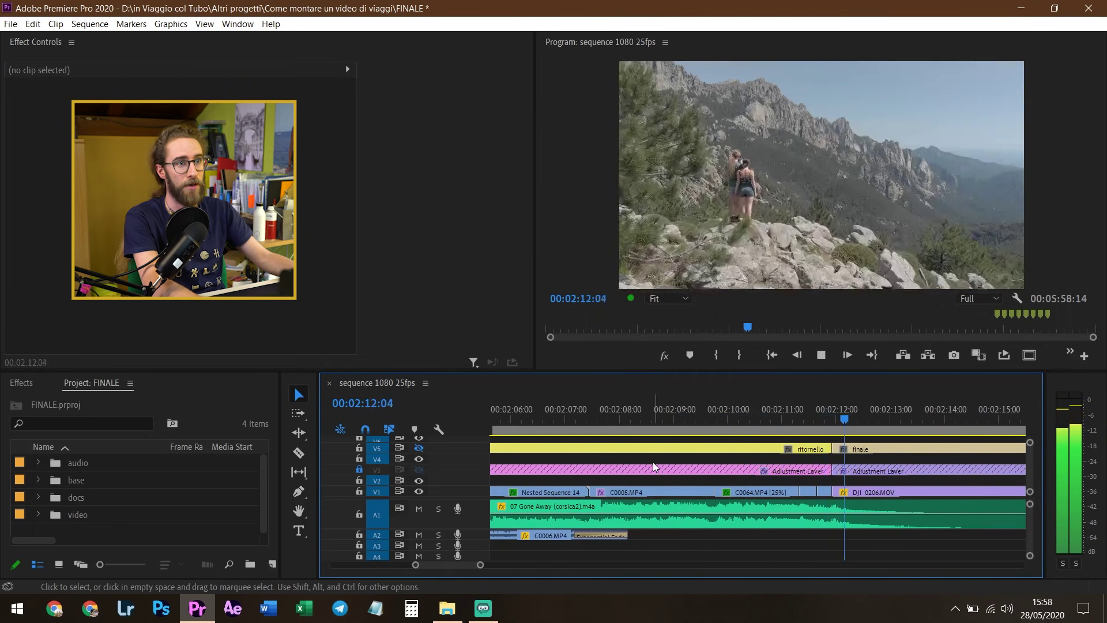
pyautogui.press('space')
pyautogui.scroll(-1, 641, 462)
pyautogui.scroll(-1, 860, 455)
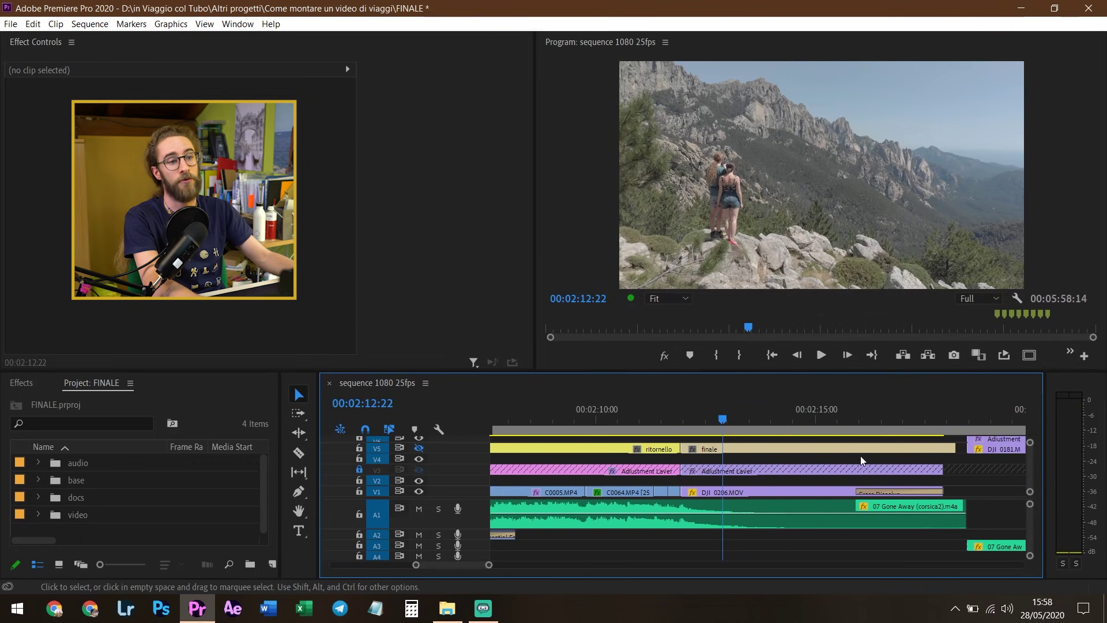
pyautogui.scroll(1, 821, 468)
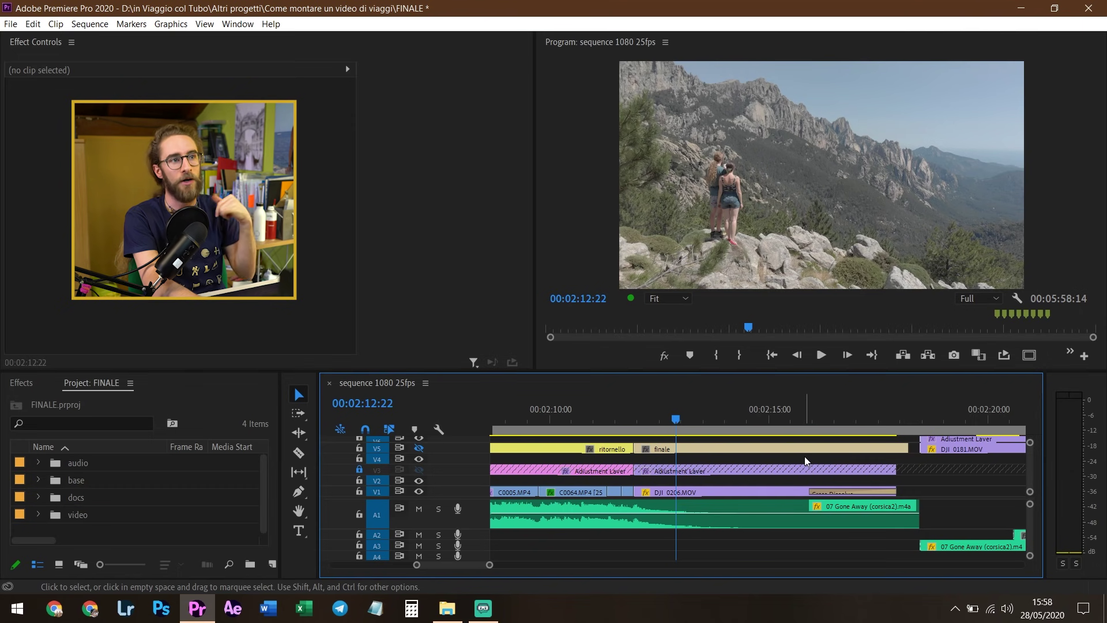
pyautogui.scroll(-2, 789, 456)
pyautogui.scroll(3, 863, 480)
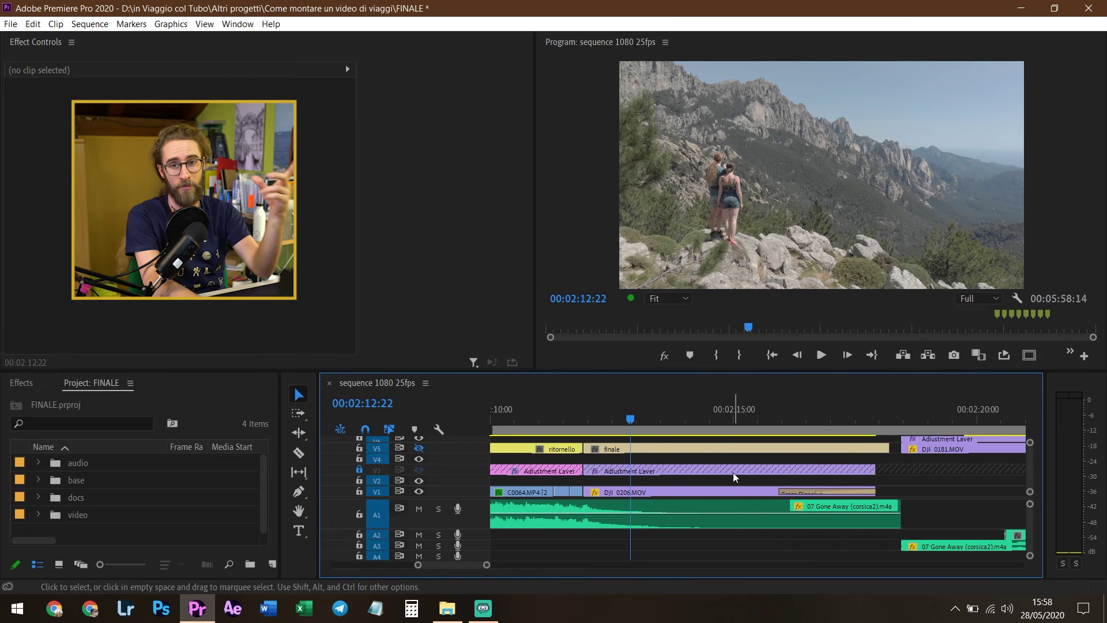
pyautogui.click(583, 413)
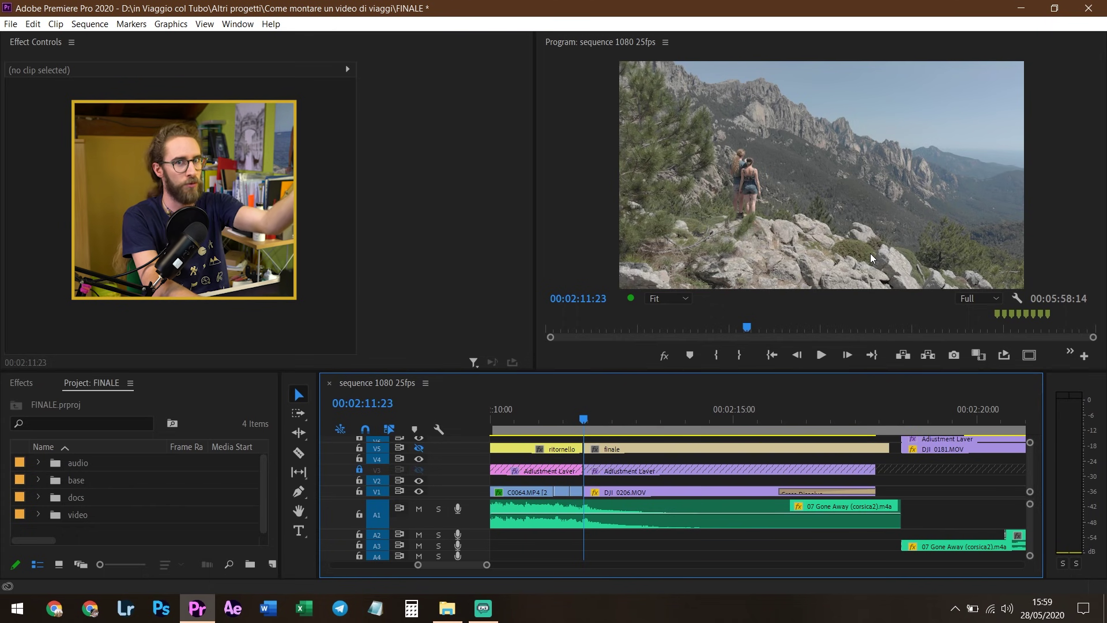
pyautogui.keyDown('alt'); pyautogui.scroll(-2, 596, 455); pyautogui.keyUp('alt')
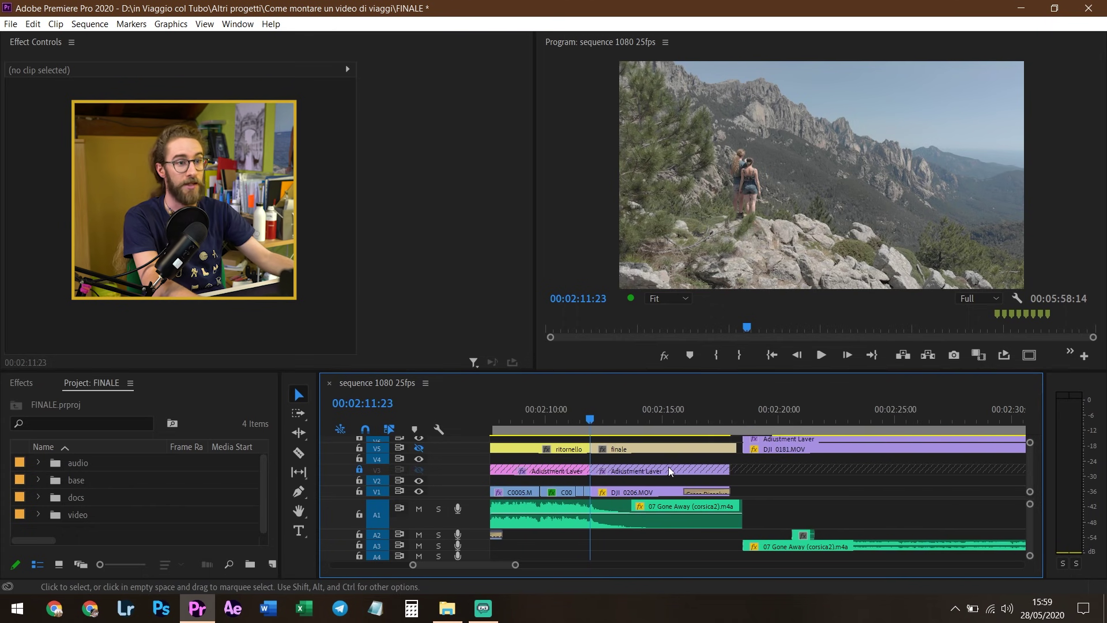
pyautogui.click(676, 414)
pyautogui.moveTo(679, 411); pyautogui.dragTo(912, 419)
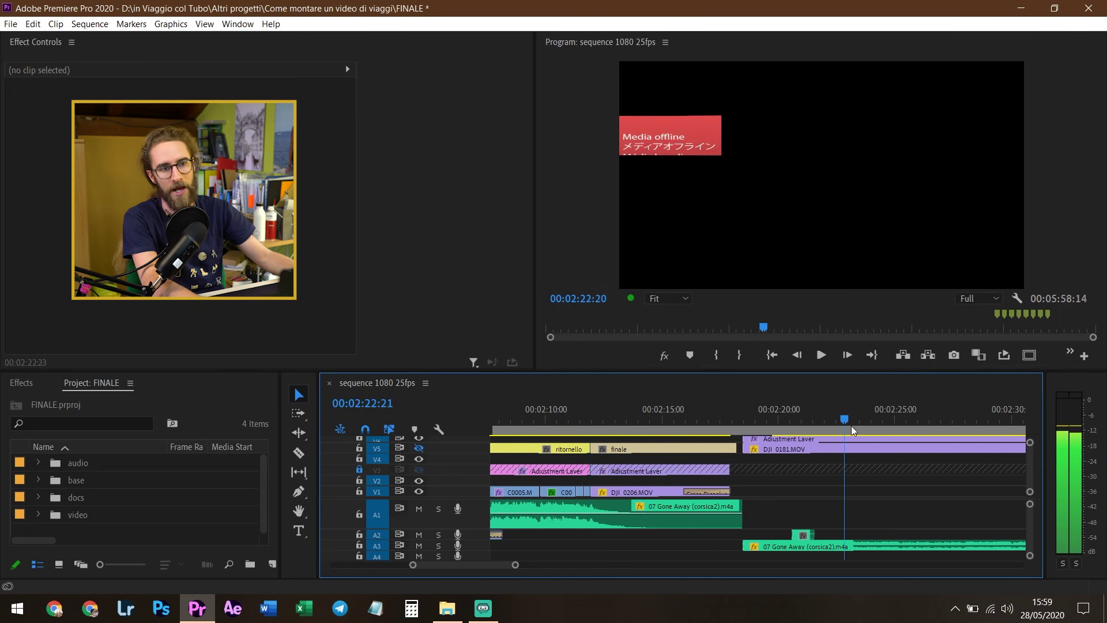
pyautogui.click(666, 419)
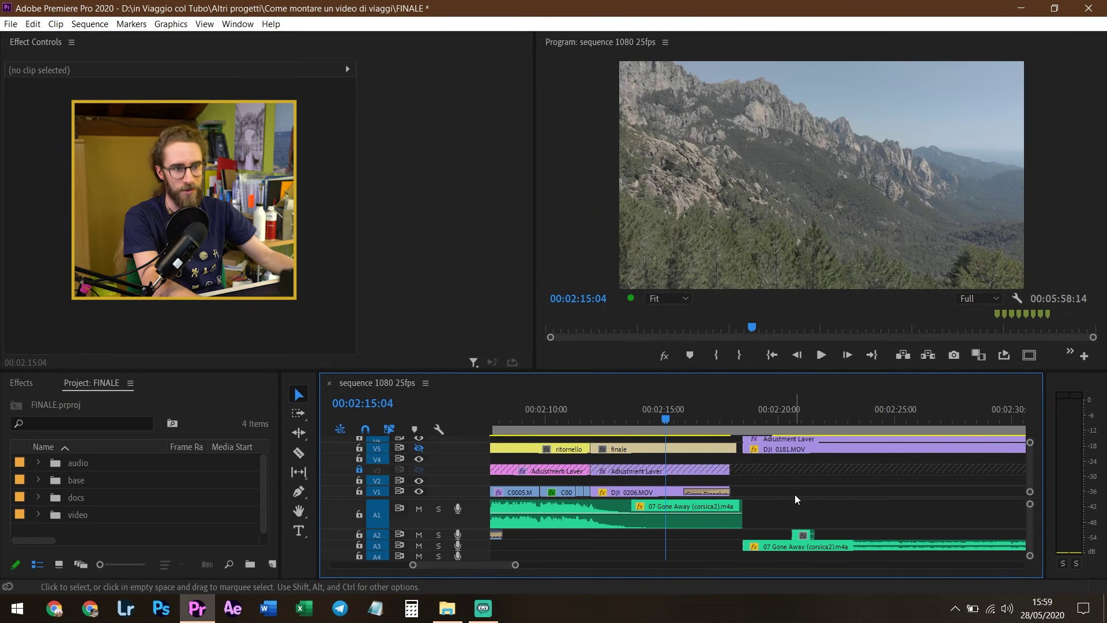
pyautogui.press('-')
pyautogui.press('-')
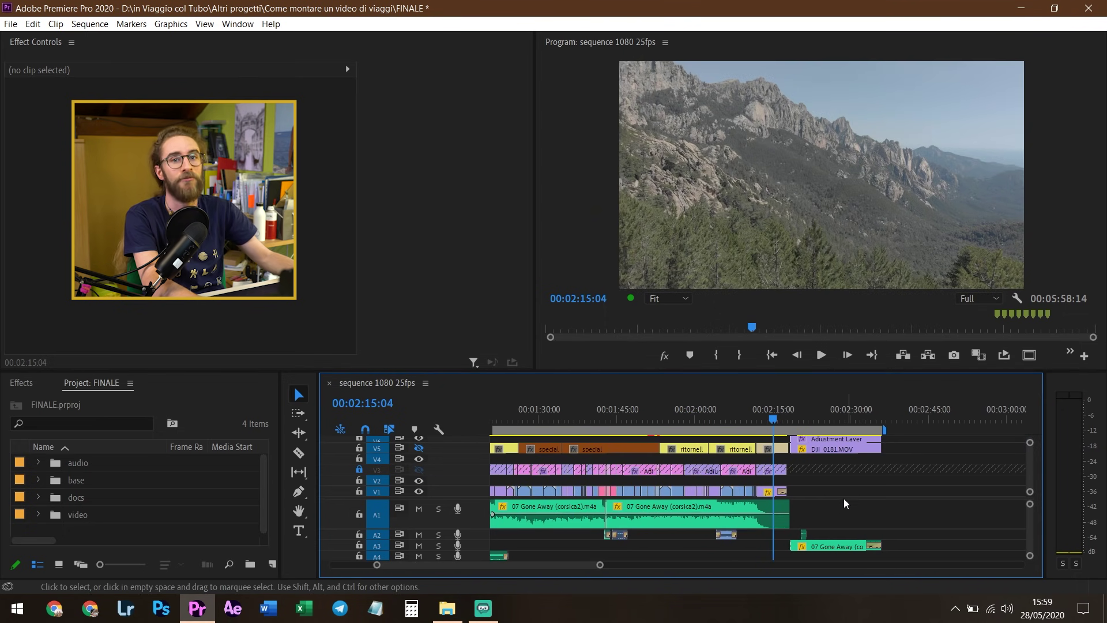
pyautogui.press('-')
pyautogui.press('-')
# Scrub a few frames past 02:15:04, then return the playhead to 00:24:19.
pyautogui.scroll(3, 593, 474)
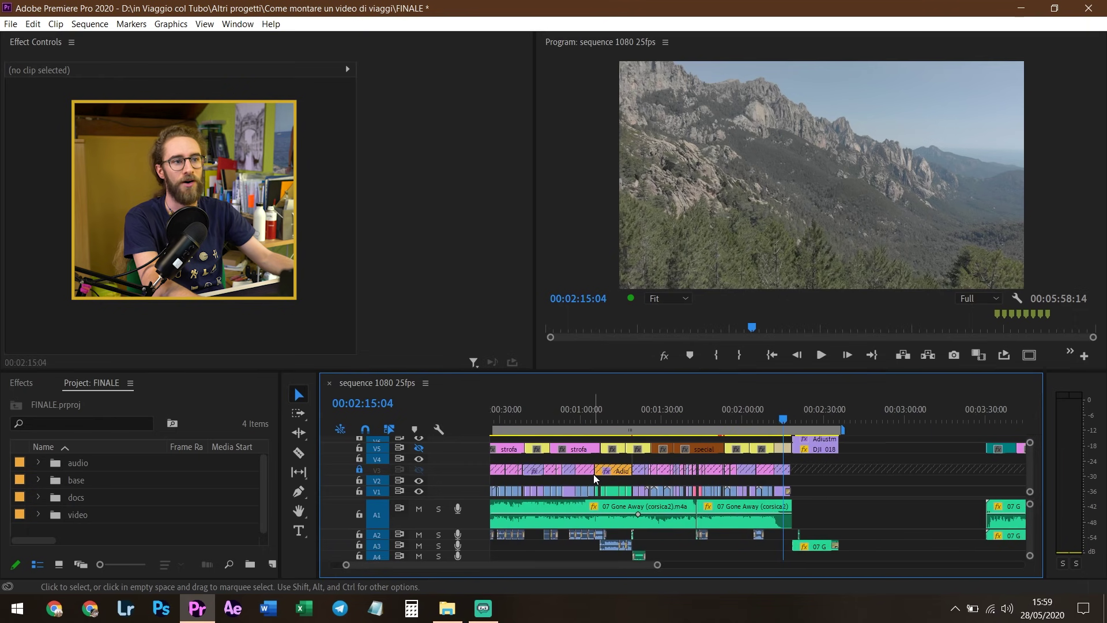
pyautogui.scroll(5, 780, 464)
pyautogui.moveTo(663, 411); pyautogui.dragTo(694, 411)
pyautogui.scroll(-5, 837, 500)
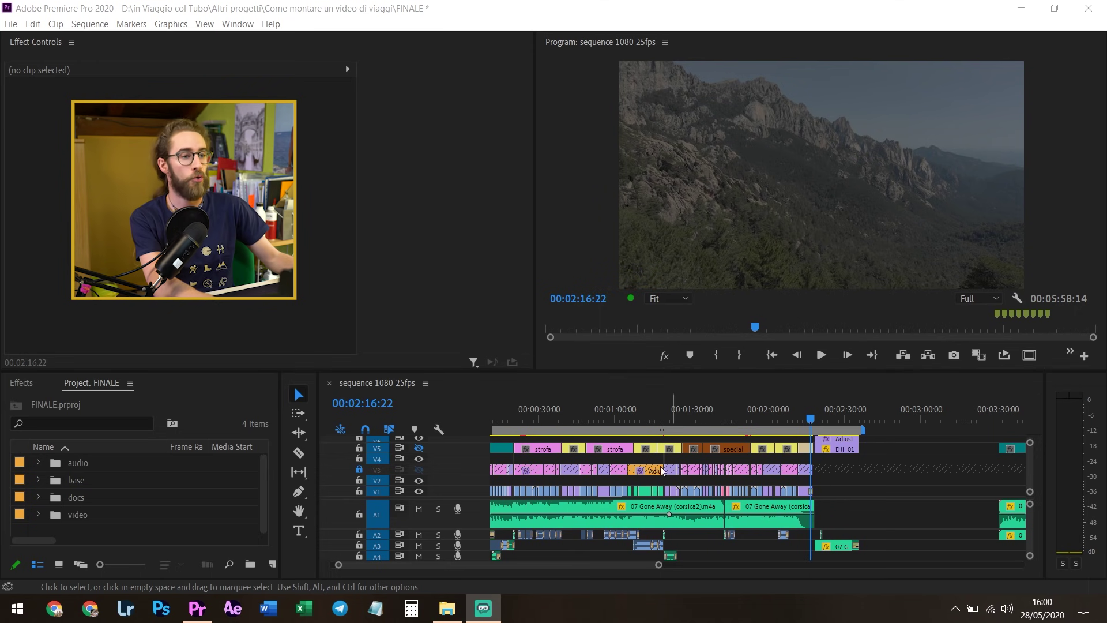
pyautogui.click(526, 422)
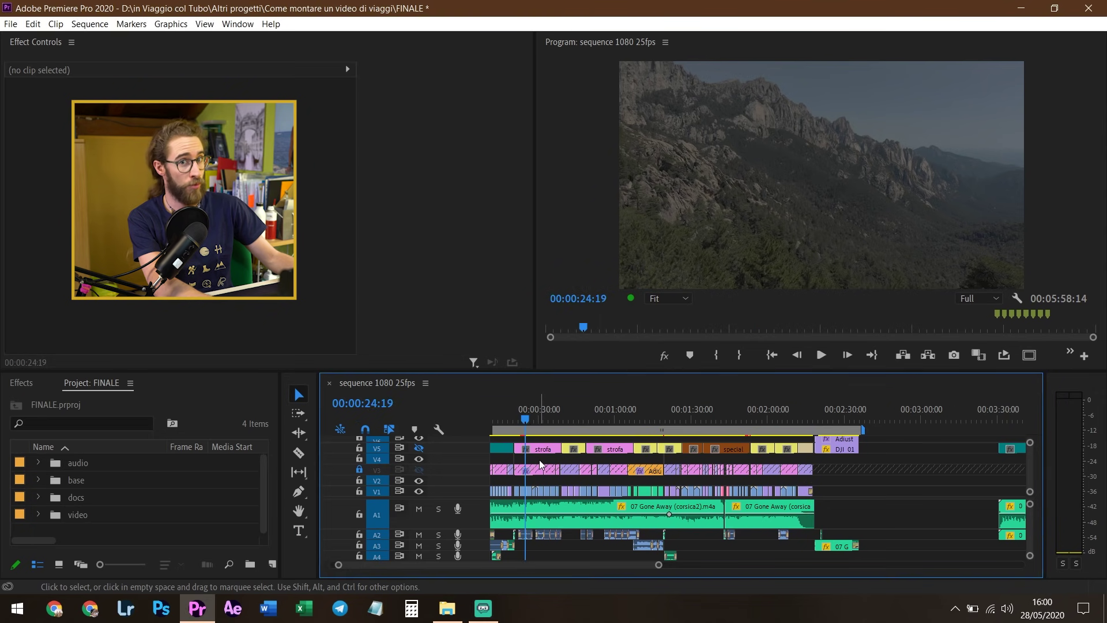
pyautogui.scroll(2, 538, 459)
pyautogui.scroll(2, 541, 459)
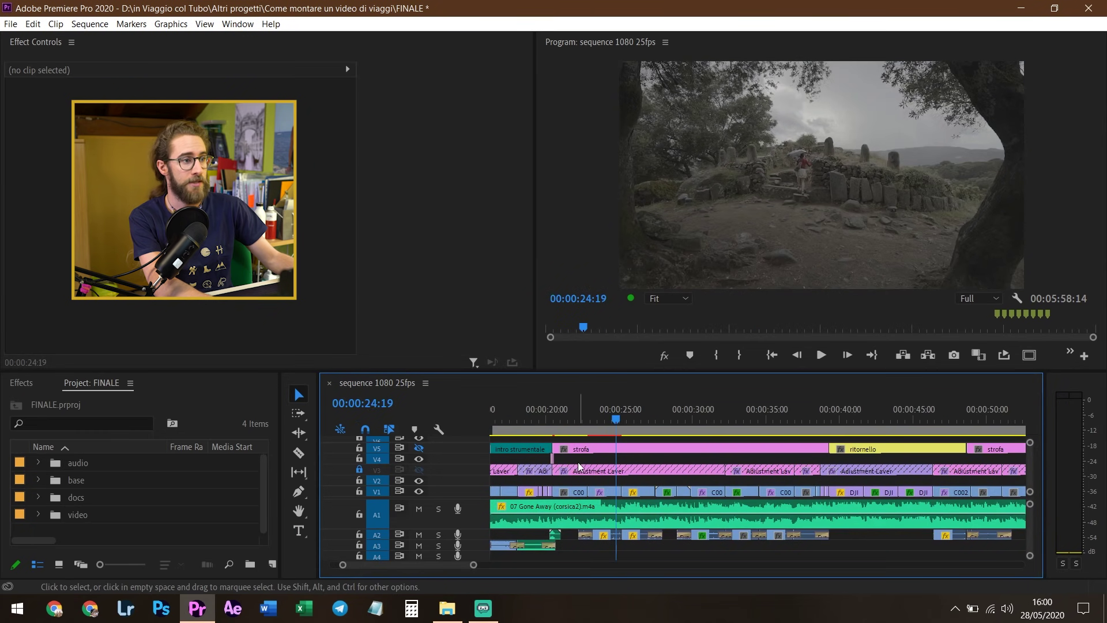
pyautogui.scroll(2, 576, 462)
pyautogui.scroll(1, 576, 462)
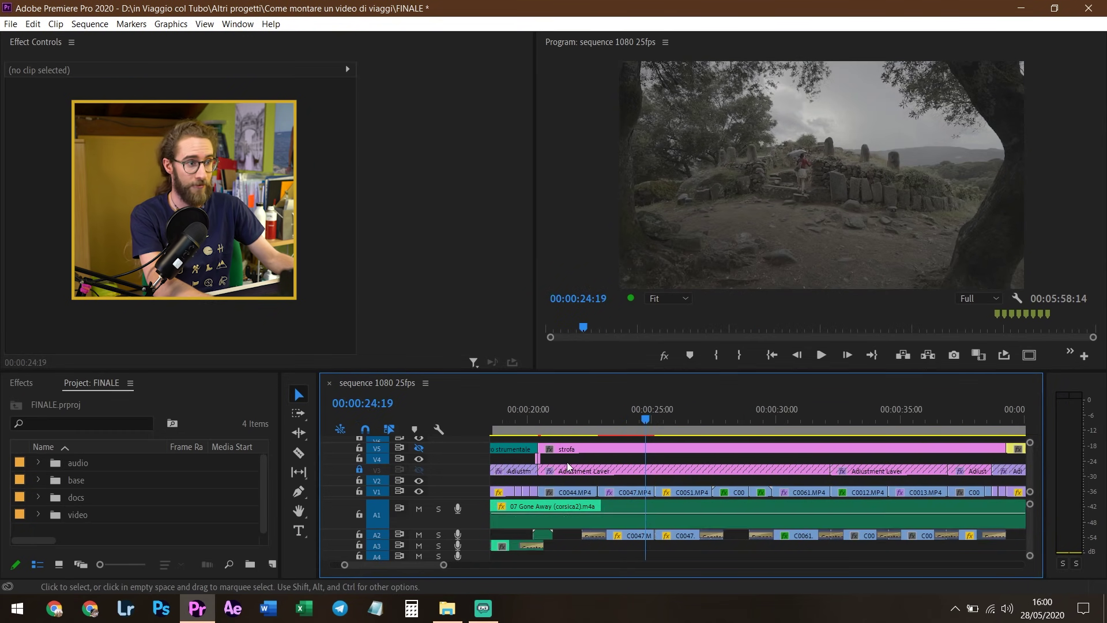
# Unlock V3, re-enable its track output, and select the Adjustment Layer to show its Lumetri grade.
pyautogui.click(359, 468)
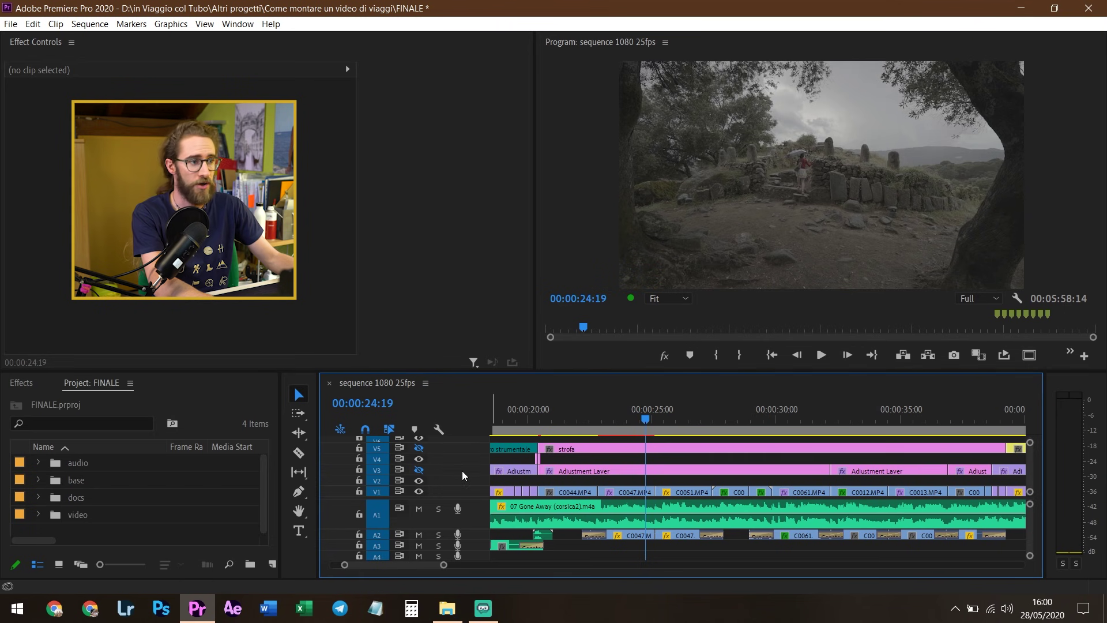
pyautogui.click(419, 469)
pyautogui.click(580, 469)
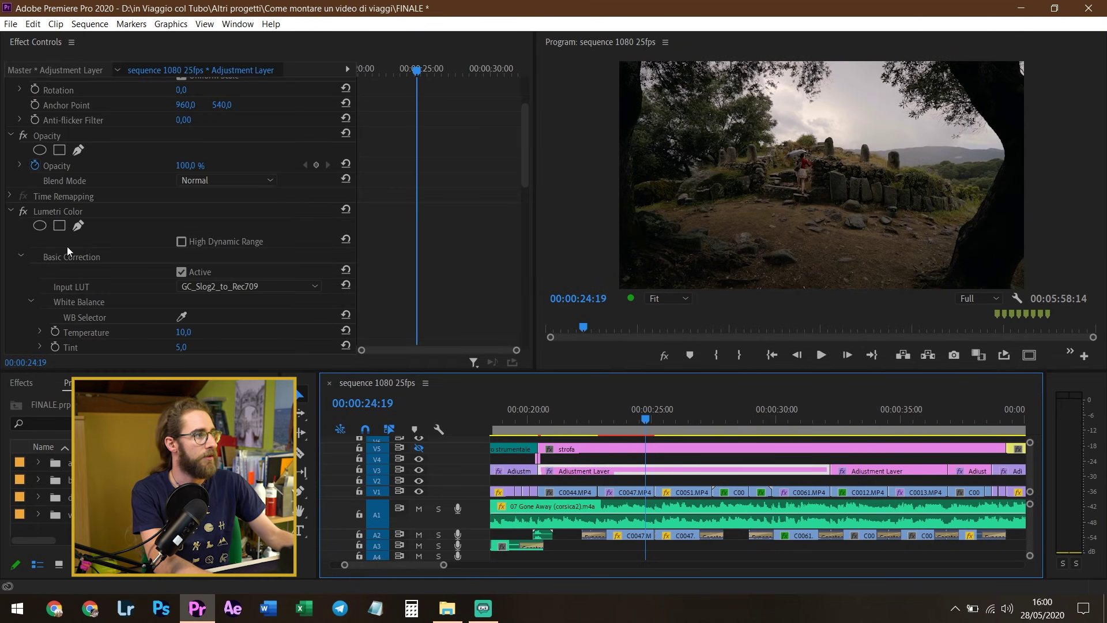
pyautogui.click(59, 225)
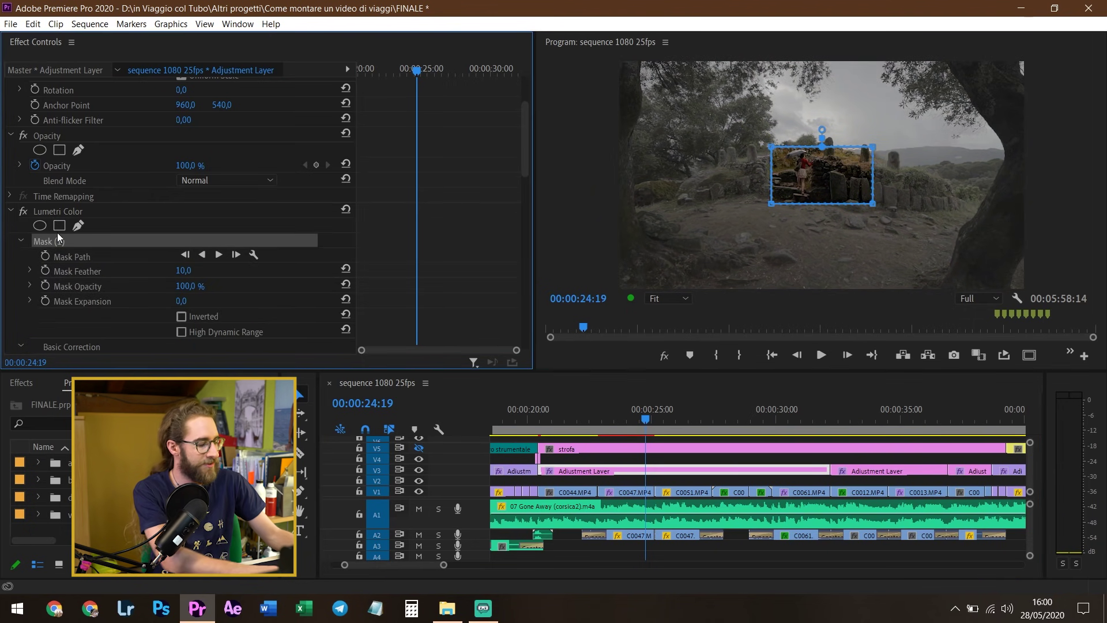
pyautogui.press('Delete')
pyautogui.click(56, 213)
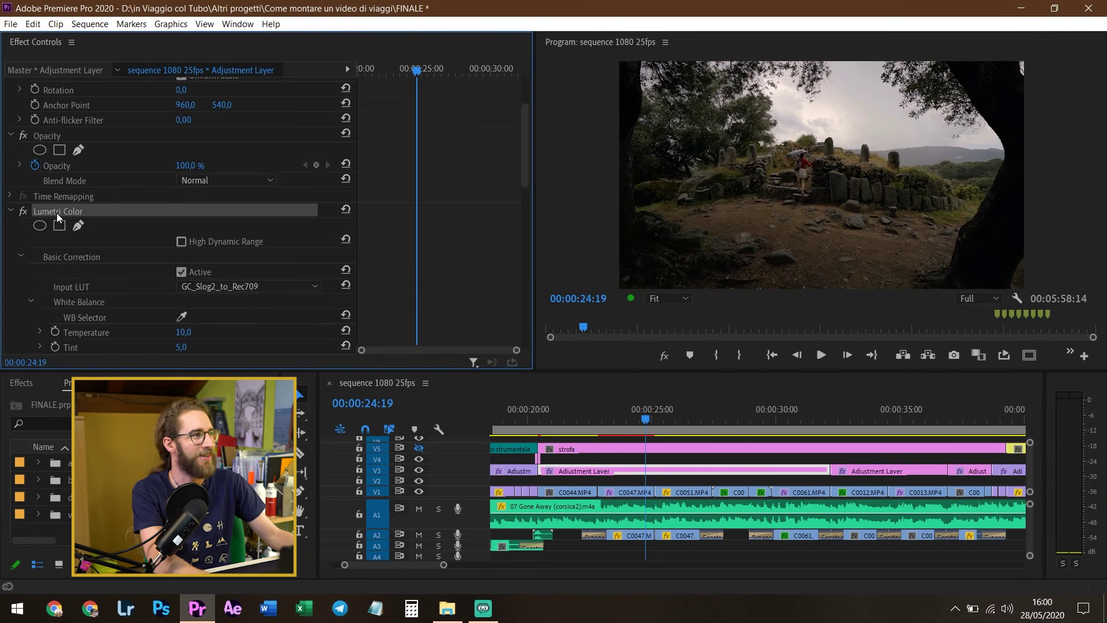
pyautogui.click(23, 210)
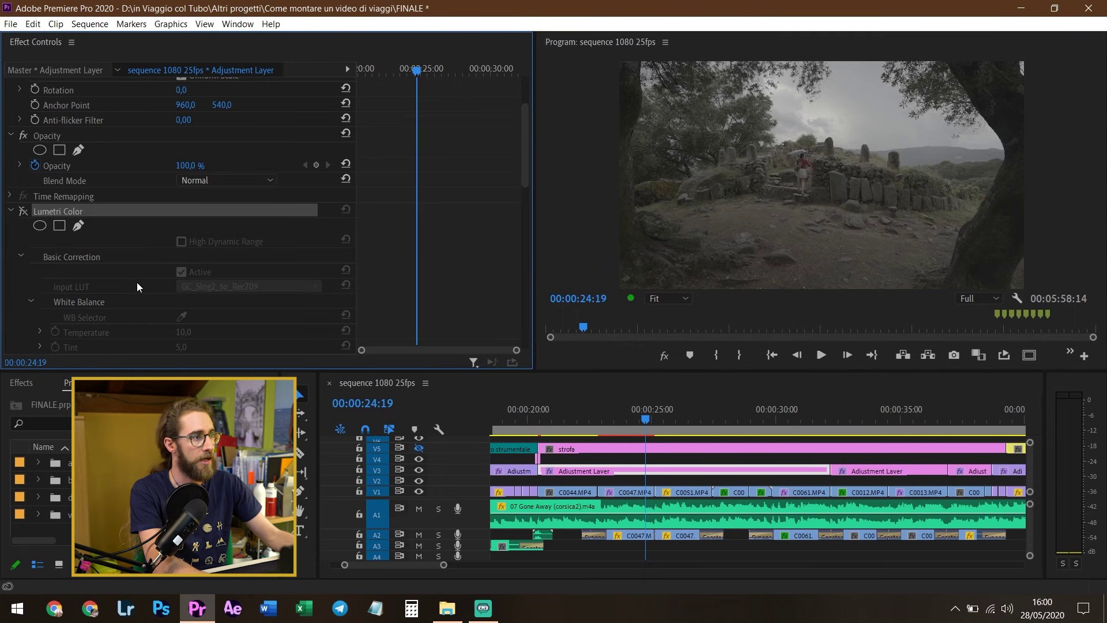
pyautogui.scroll(-5, 137, 283)
pyautogui.scroll(2, 139, 259)
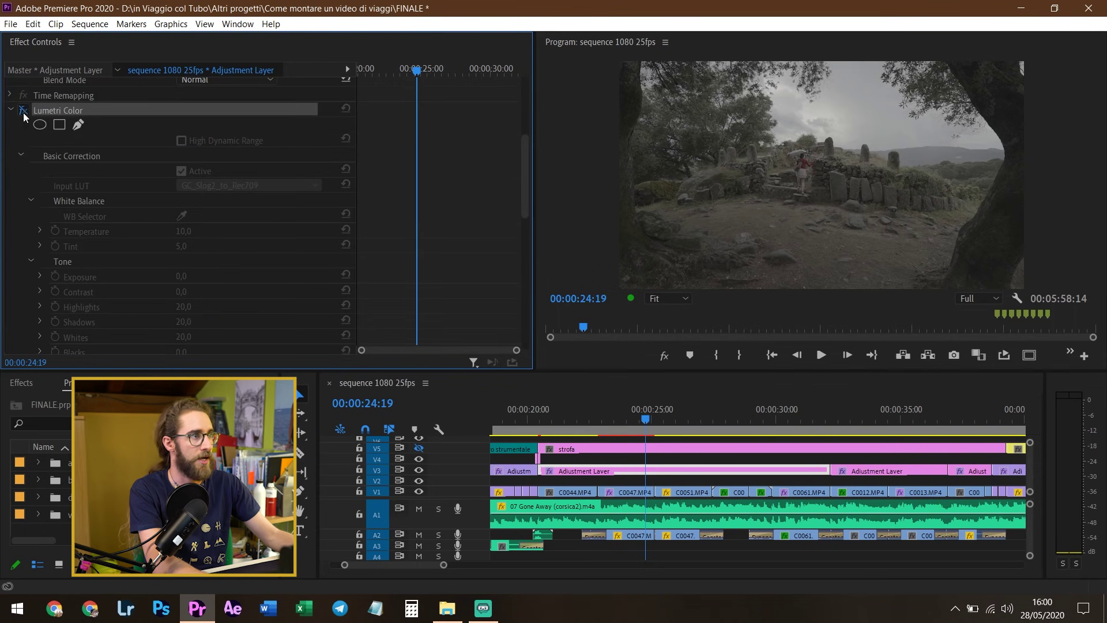
pyautogui.click(24, 112)
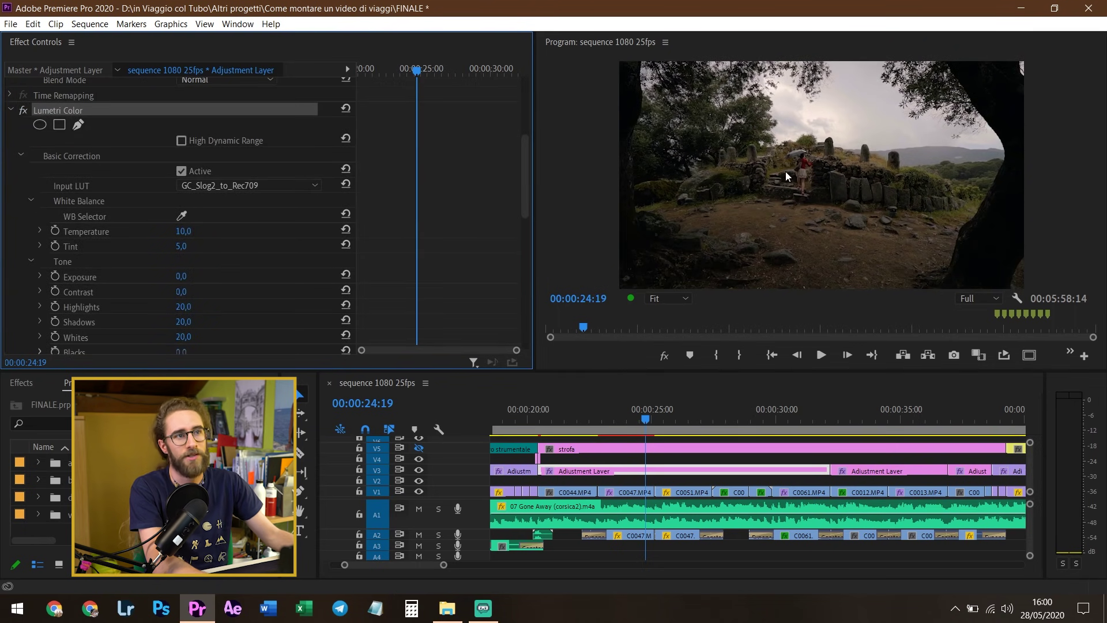
pyautogui.click(629, 482)
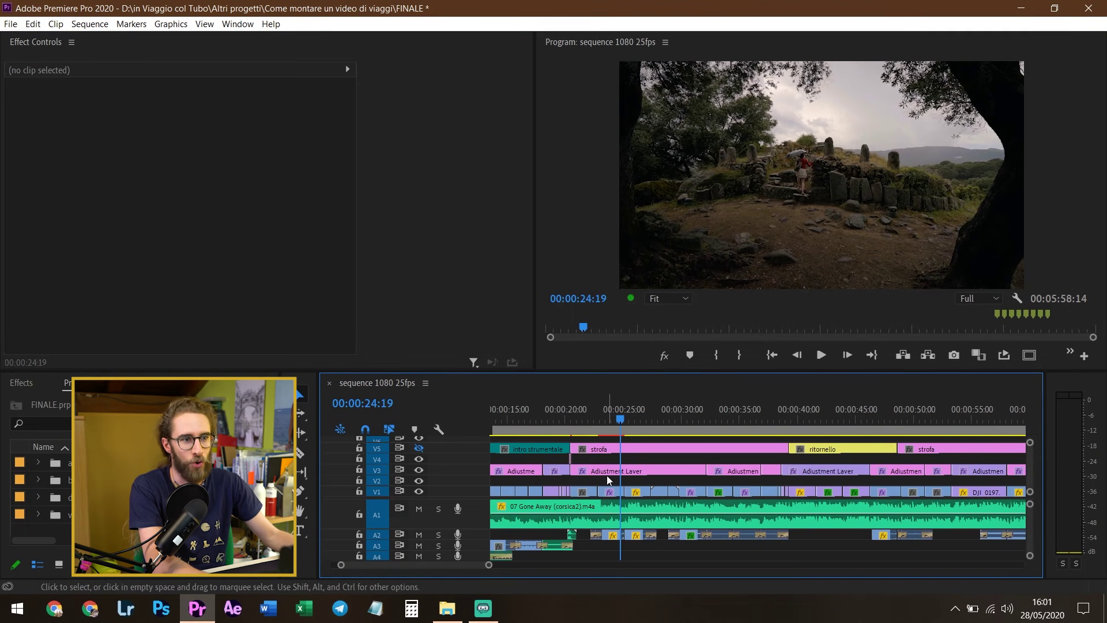
# Move the playhead to 00:00:49:22 and inspect clip C0027's effect settings.
pyautogui.scroll(-3, 607, 475)
pyautogui.scroll(-3, 773, 478)
pyautogui.click(777, 425)
pyautogui.keyDown('alt'); pyautogui.scroll(3, 845, 507); pyautogui.keyUp('alt')
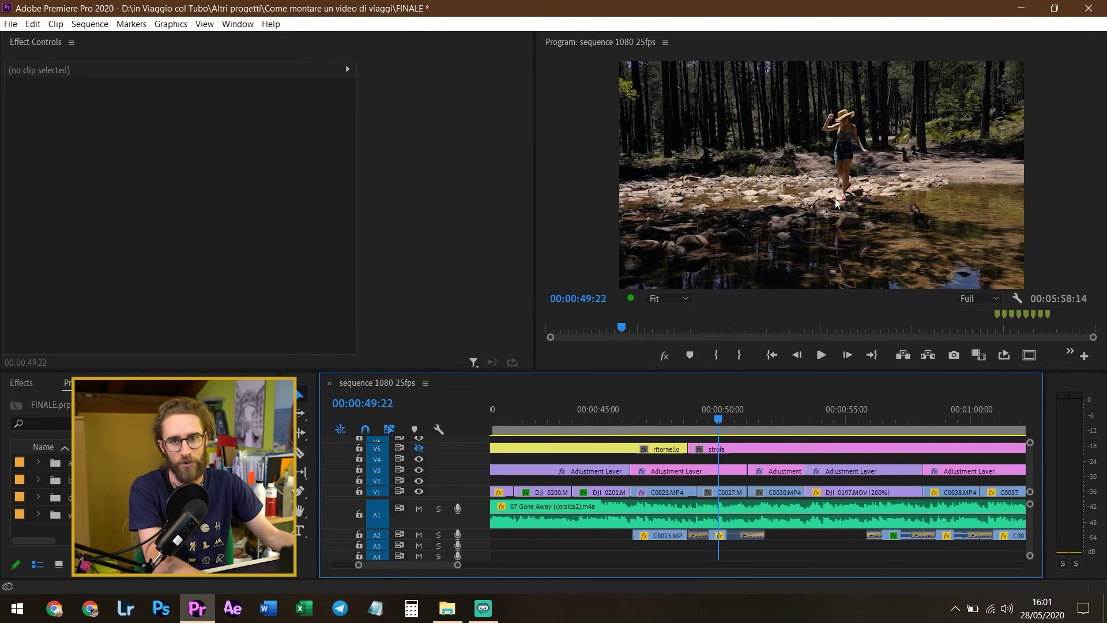
pyautogui.keyDown('alt'); pyautogui.scroll(-2, 836, 478); pyautogui.keyUp('alt')
pyautogui.keyDown('alt'); pyautogui.scroll(-2, 749, 475); pyautogui.keyUp('alt')
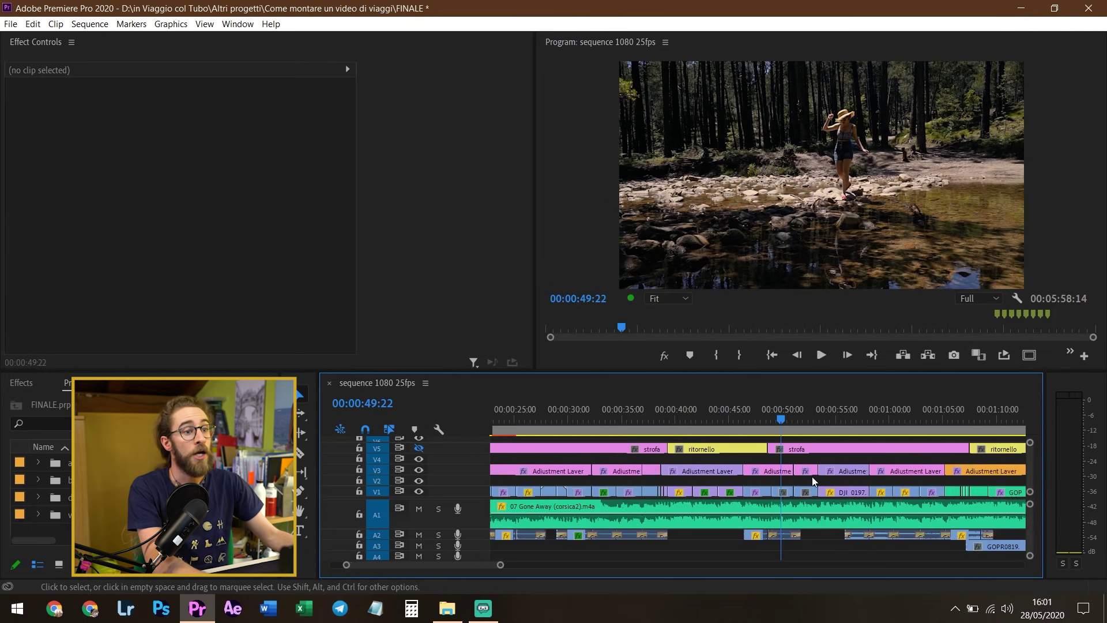
pyautogui.keyDown('alt'); pyautogui.scroll(1, 803, 482); pyautogui.keyUp('alt')
pyautogui.keyDown('alt'); pyautogui.scroll(1, 766, 497); pyautogui.keyUp('alt')
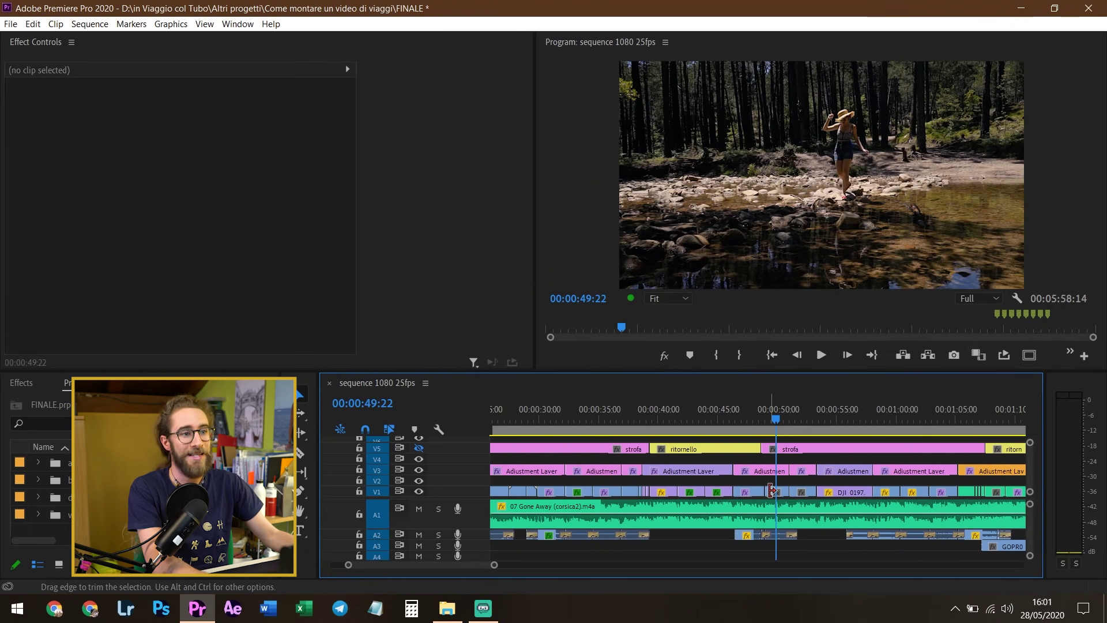
pyautogui.click(774, 494)
pyautogui.keyDown('alt'); pyautogui.scroll(1, 776, 495); pyautogui.keyUp('alt')
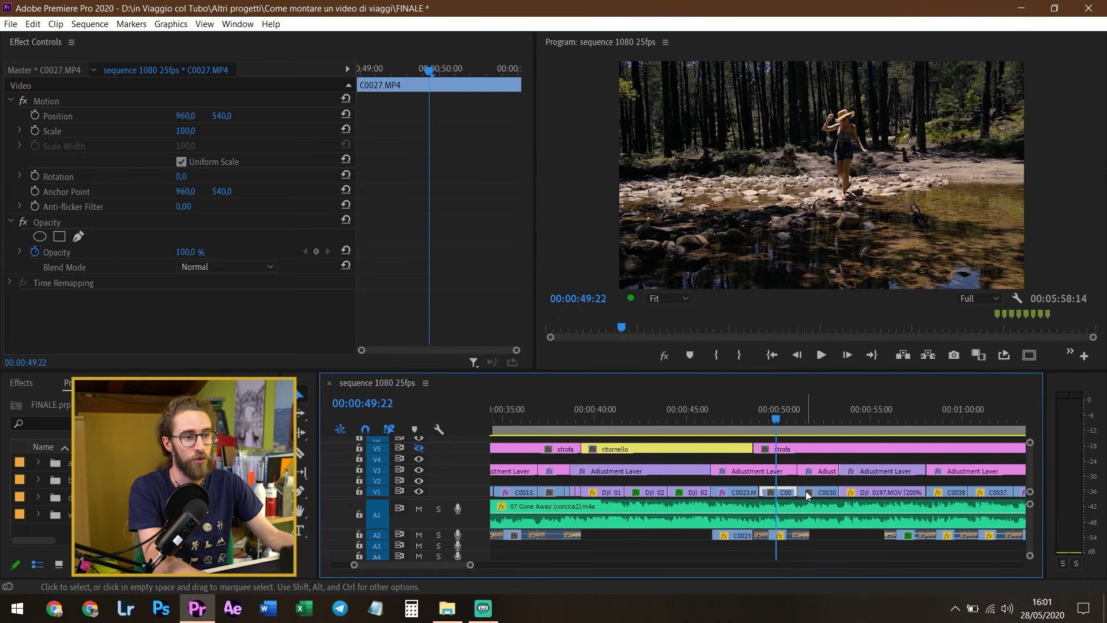
pyautogui.click(815, 480)
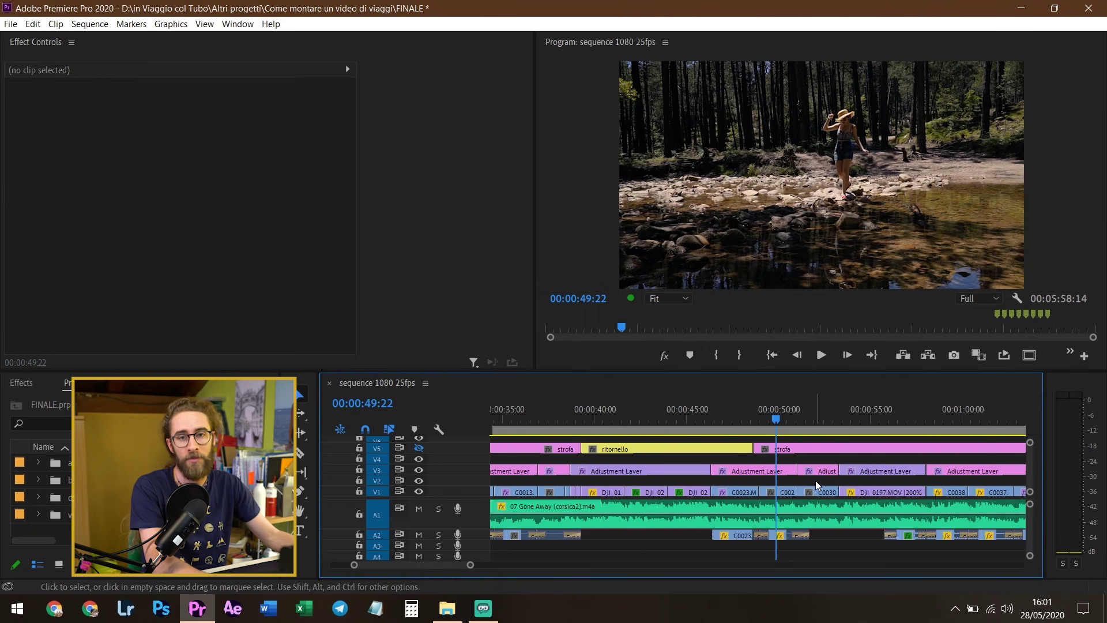
# Inspect the adjustment layer and the DJI_0200.MOV clip around the playhead.
pyautogui.moveTo(815, 479); pyautogui.dragTo(732, 492)
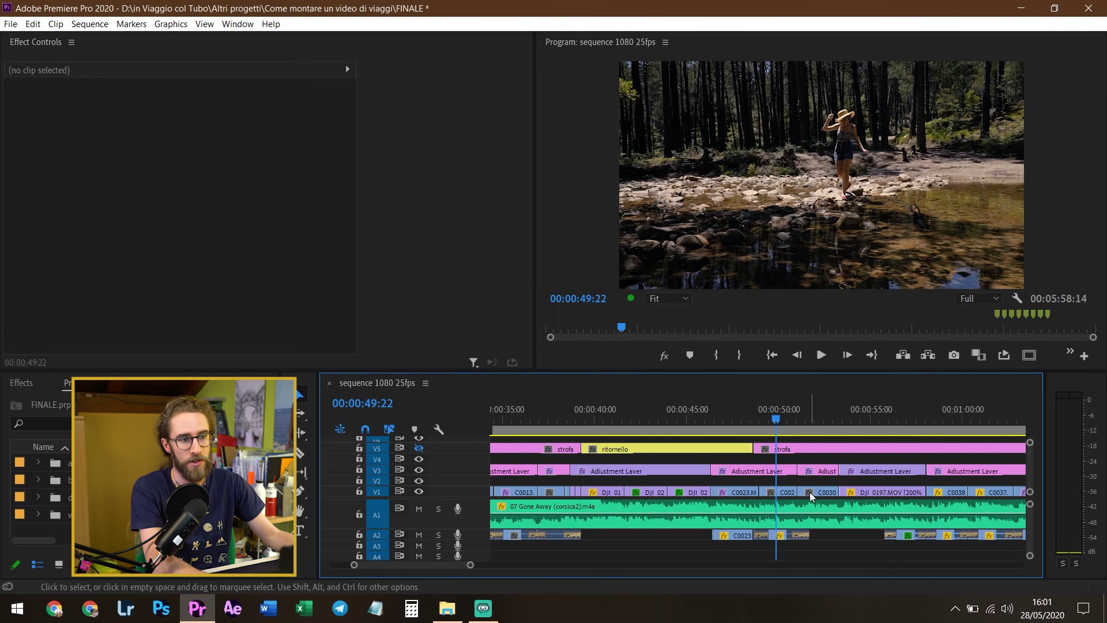
pyautogui.click(775, 472)
pyautogui.scroll(-3, 431, 245)
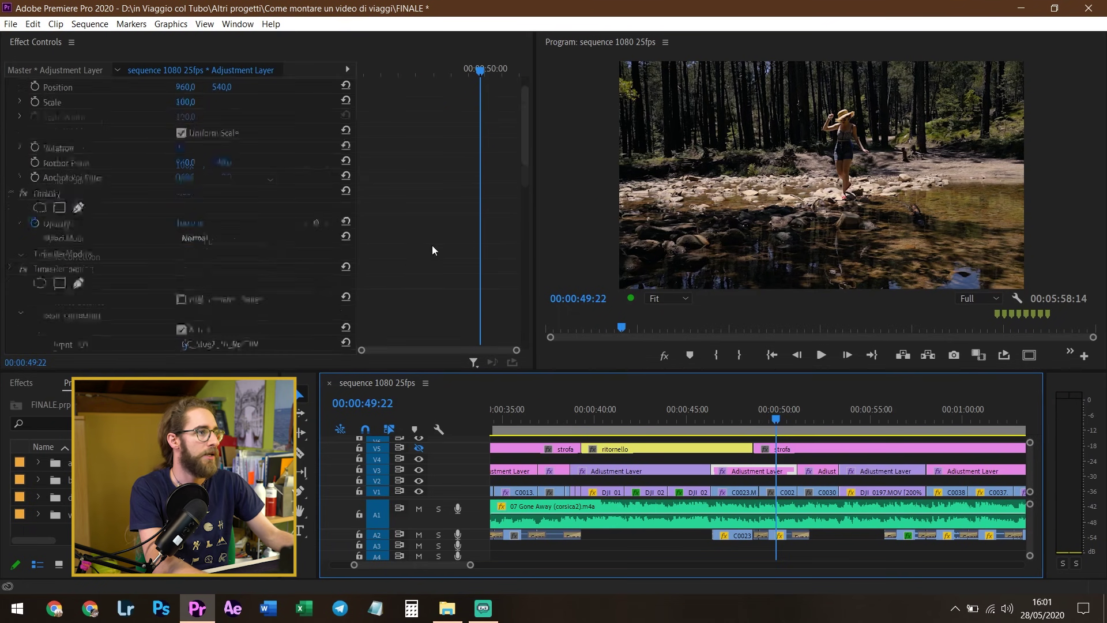
pyautogui.scroll(-3, 199, 279)
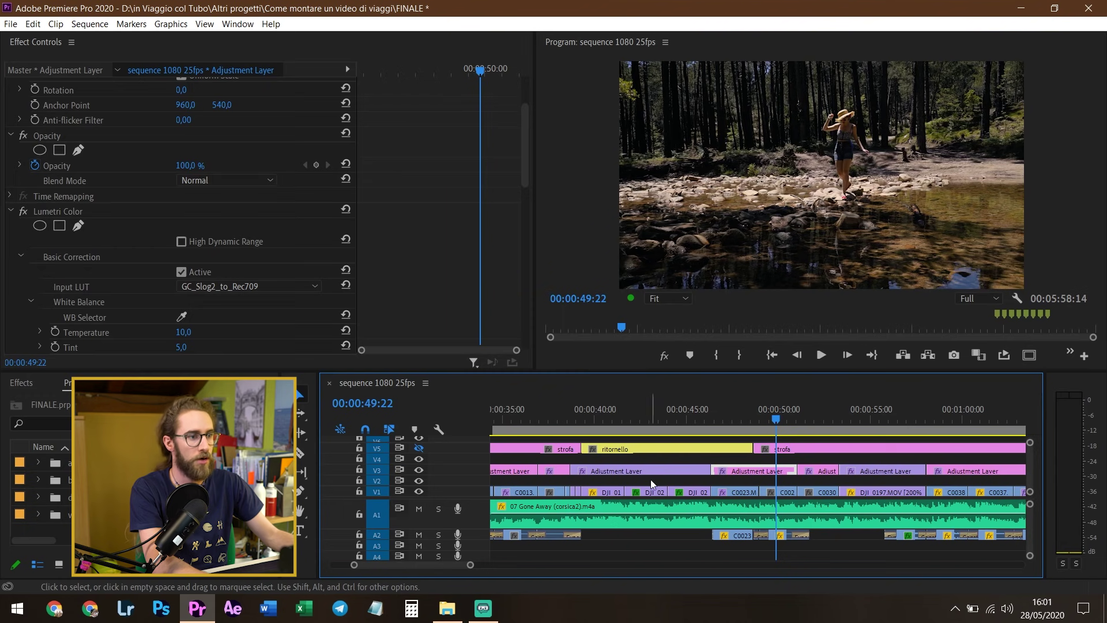
pyautogui.click(656, 493)
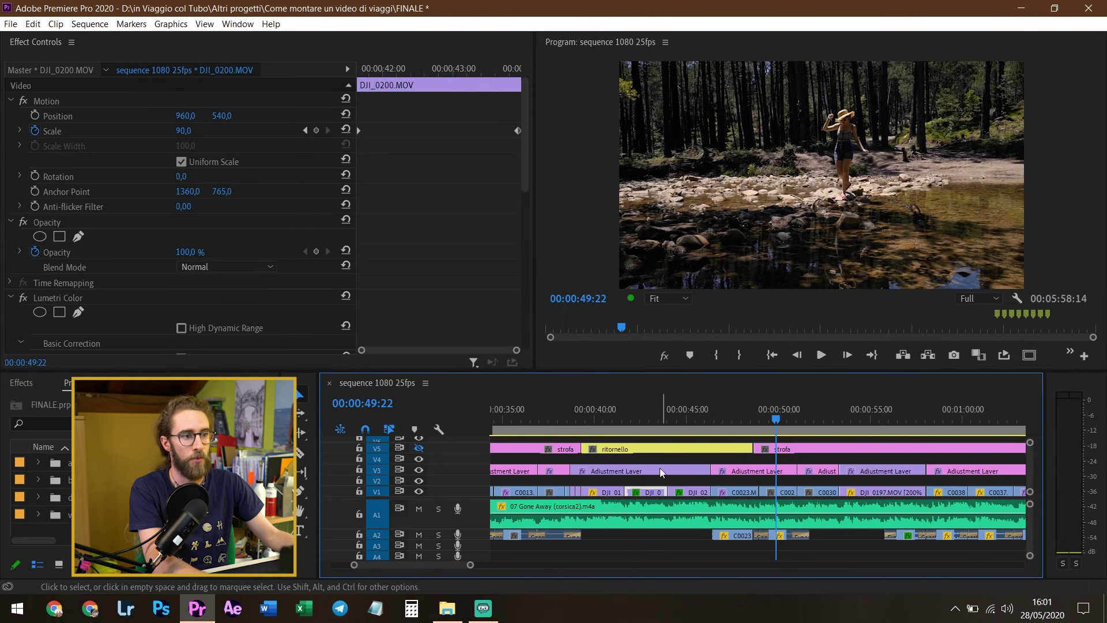
pyautogui.scroll(-3, 607, 466)
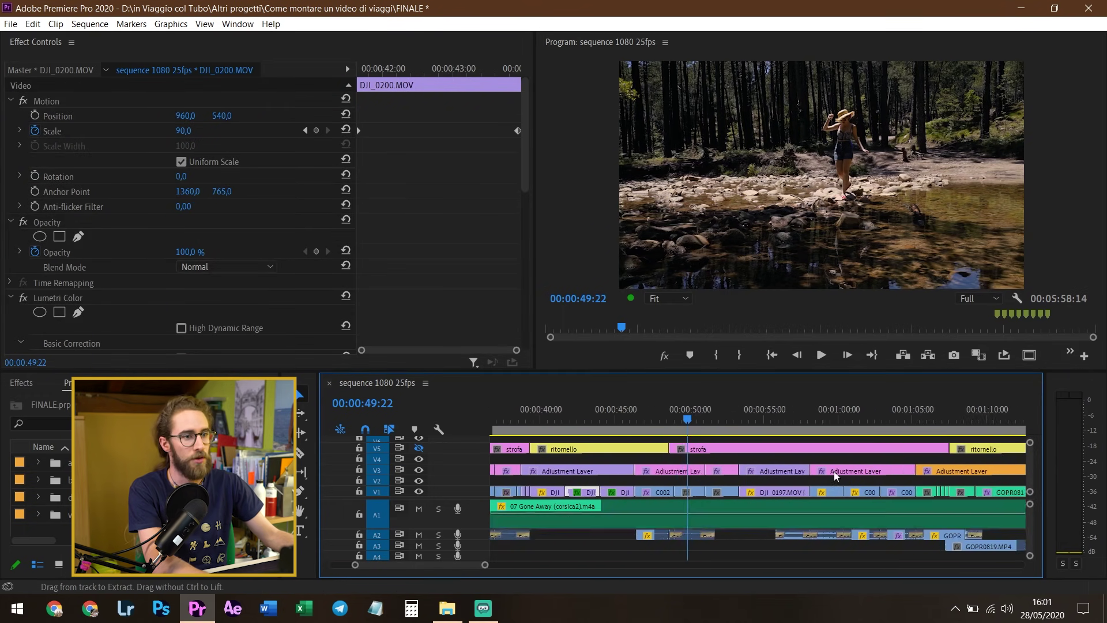
# Set the playhead to 00:01:06:21, adjust the zoom and select the ritornello section clip.
pyautogui.click(961, 428)
pyautogui.press('=')
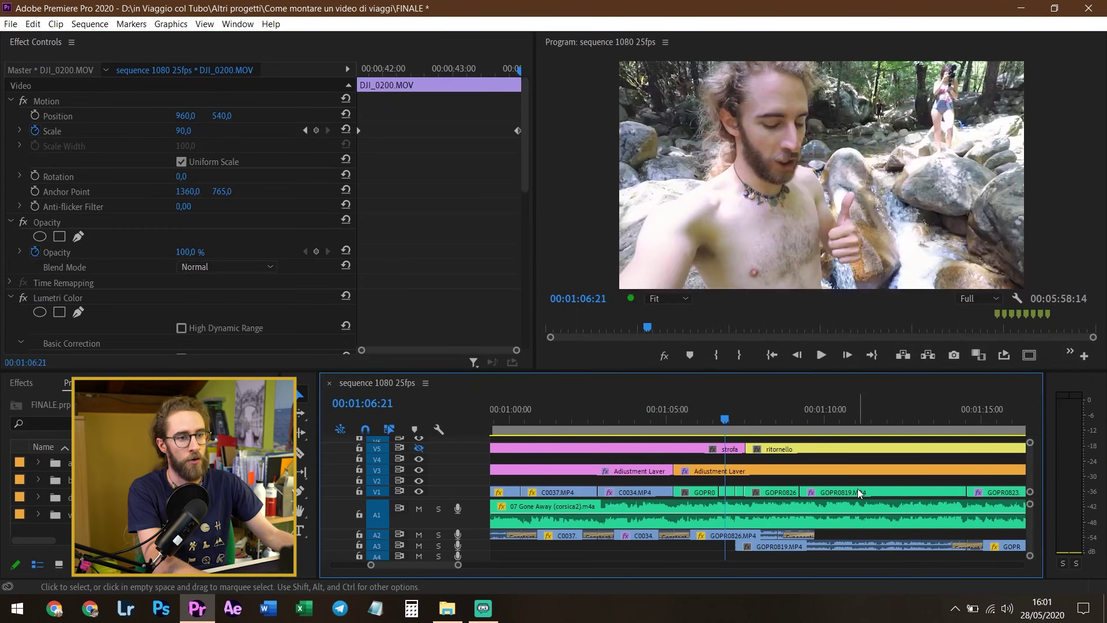
pyautogui.click(738, 460)
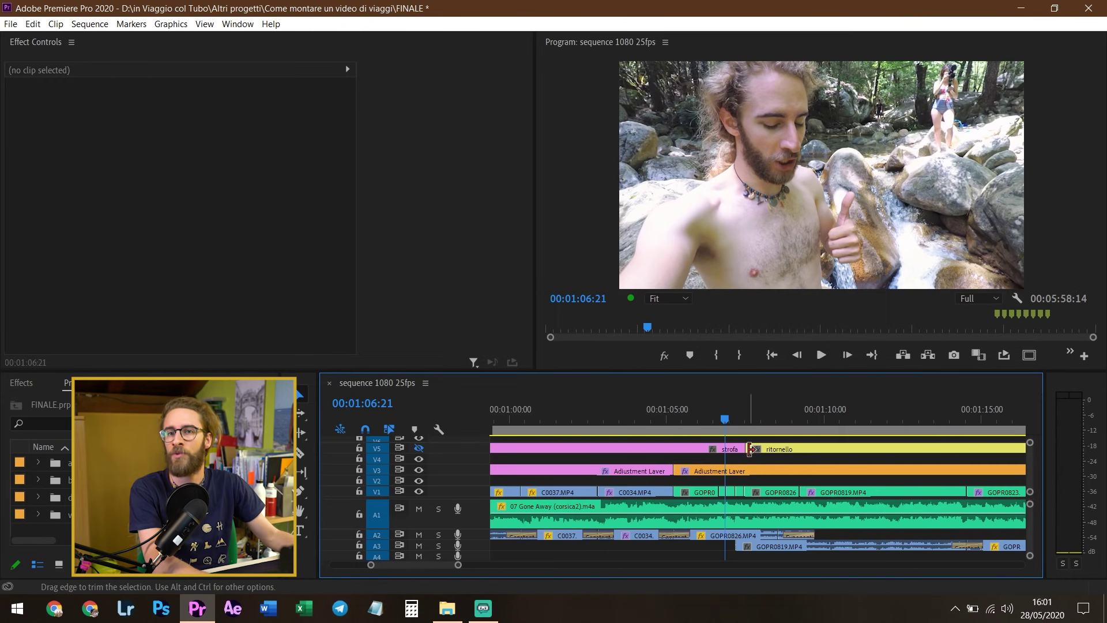
pyautogui.press('-')
pyautogui.press('=')
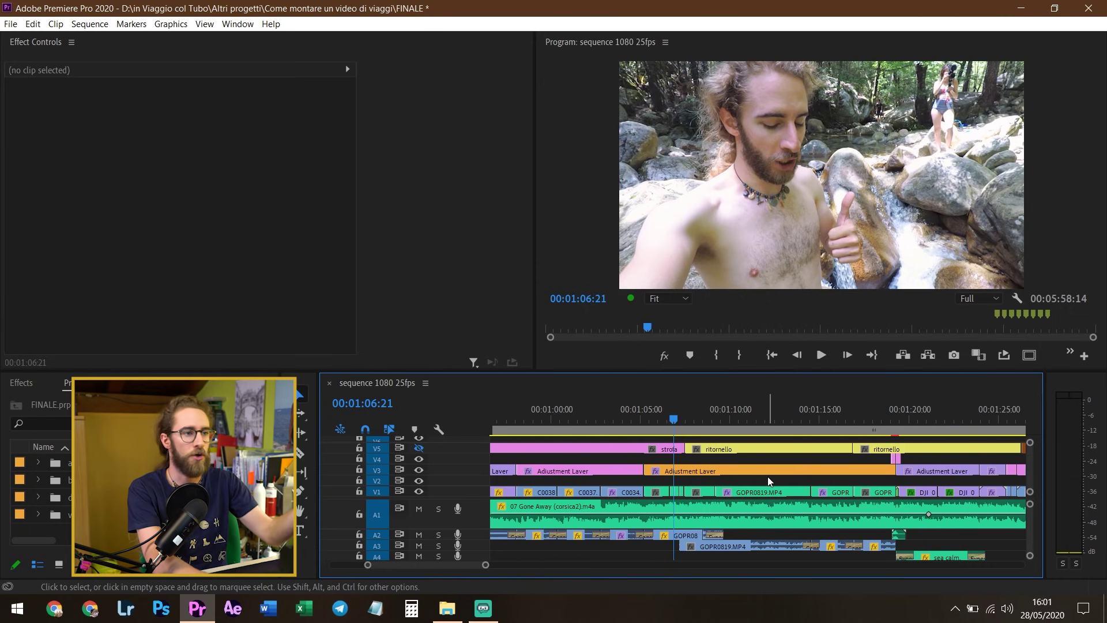
pyautogui.click(756, 452)
# Select the empty gap on track V4 and delete it.
pyautogui.click(740, 459)
pyautogui.press('Delete')
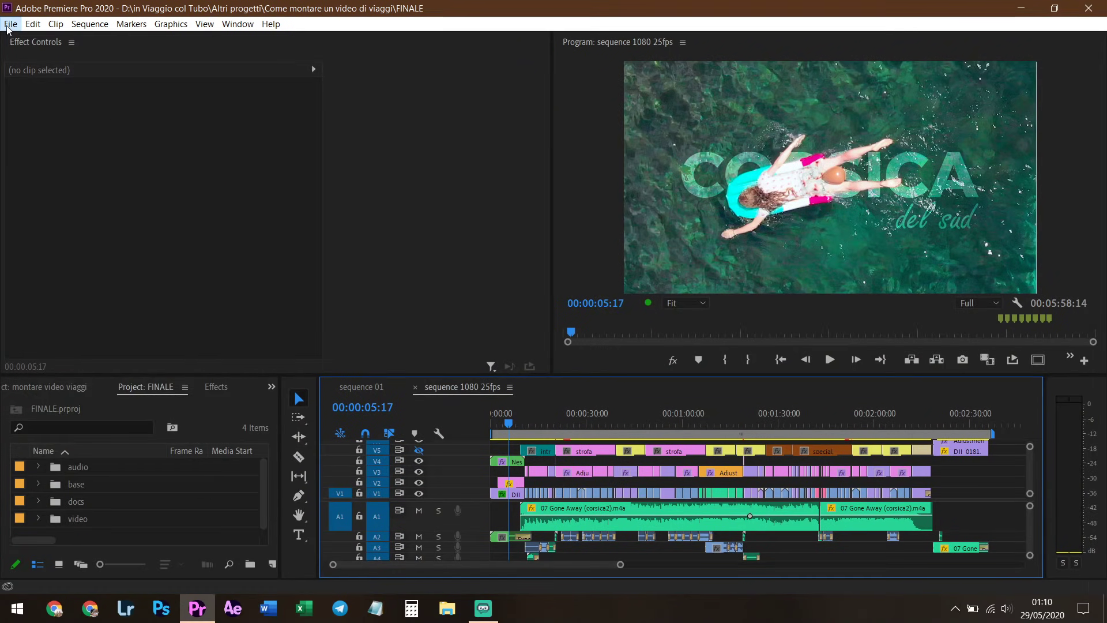
# Open File > Export > Media with H.264 format and the YouTube 2160p 4K Ultra HD preset.
pyautogui.click(8, 26)
pyautogui.moveTo(150, 402)
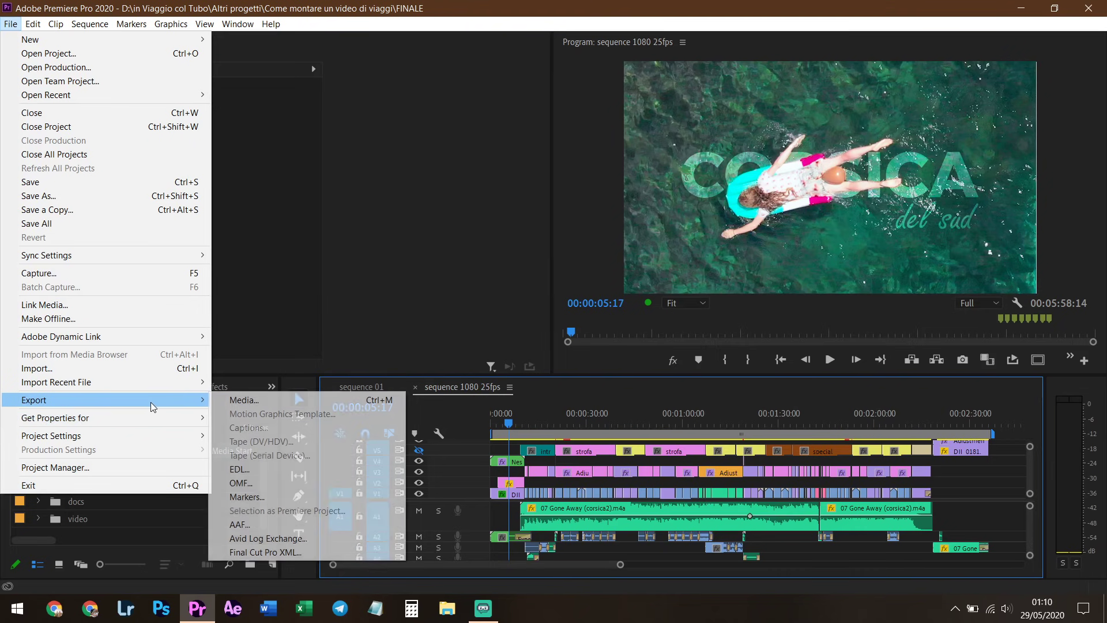
pyautogui.click(262, 403)
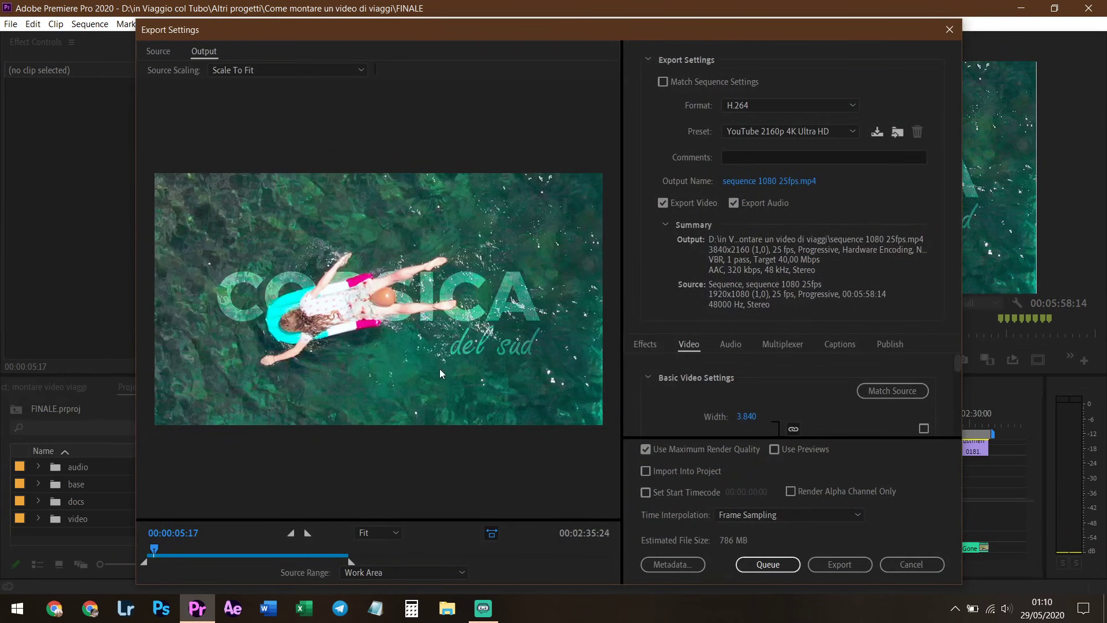
pyautogui.click(735, 106)
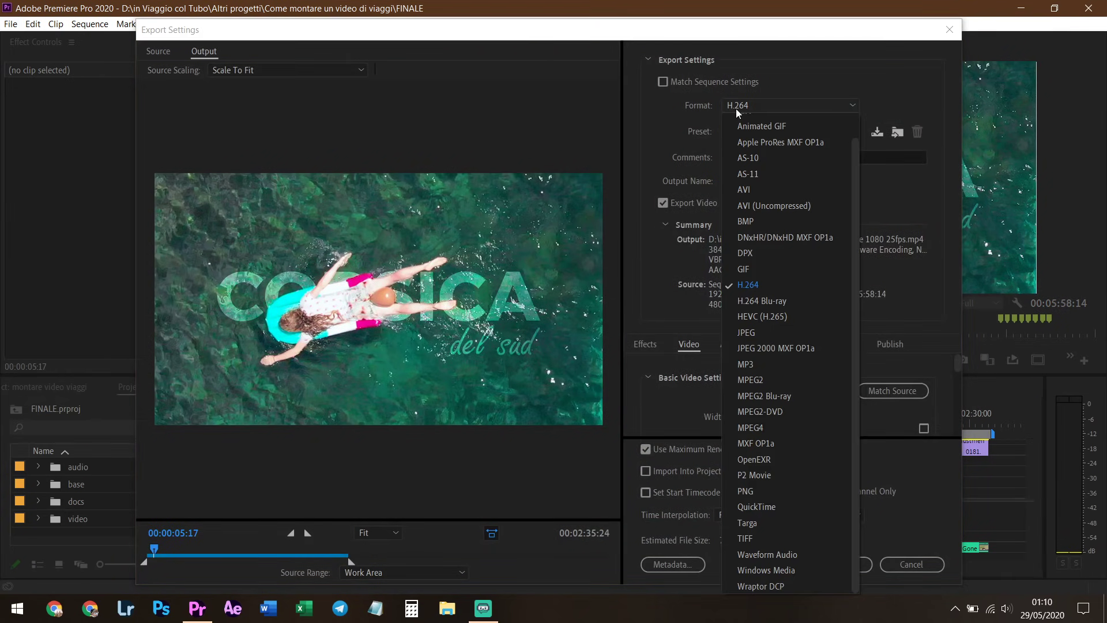
pyautogui.click(747, 284)
pyautogui.click(749, 133)
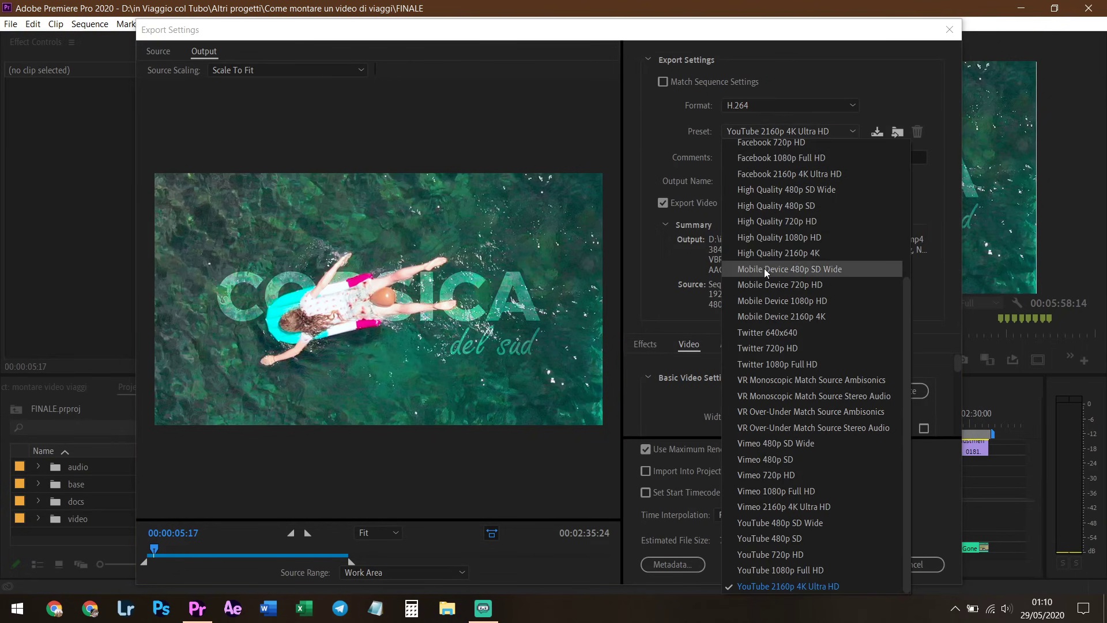
pyautogui.click(767, 571)
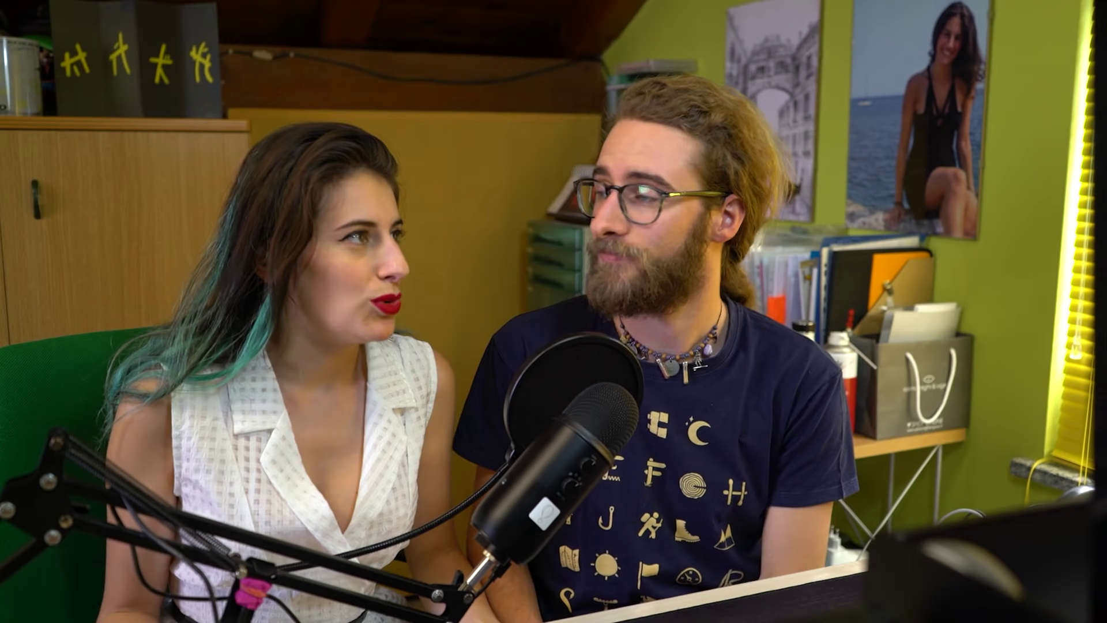